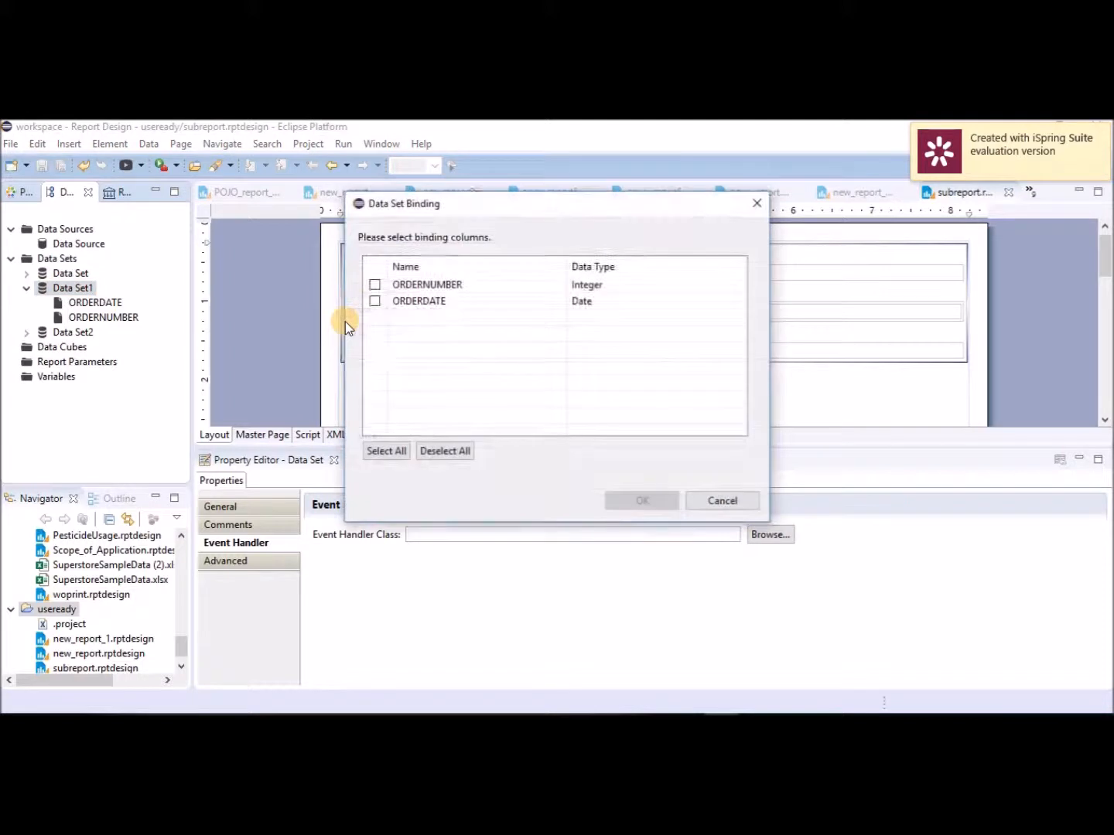
Insert the Data Set1 table in the list's detail area with both the ORDERNUMBER and ORDERDATE columns bound.
{"action": "left_click", "coordinate": [396, 451]}
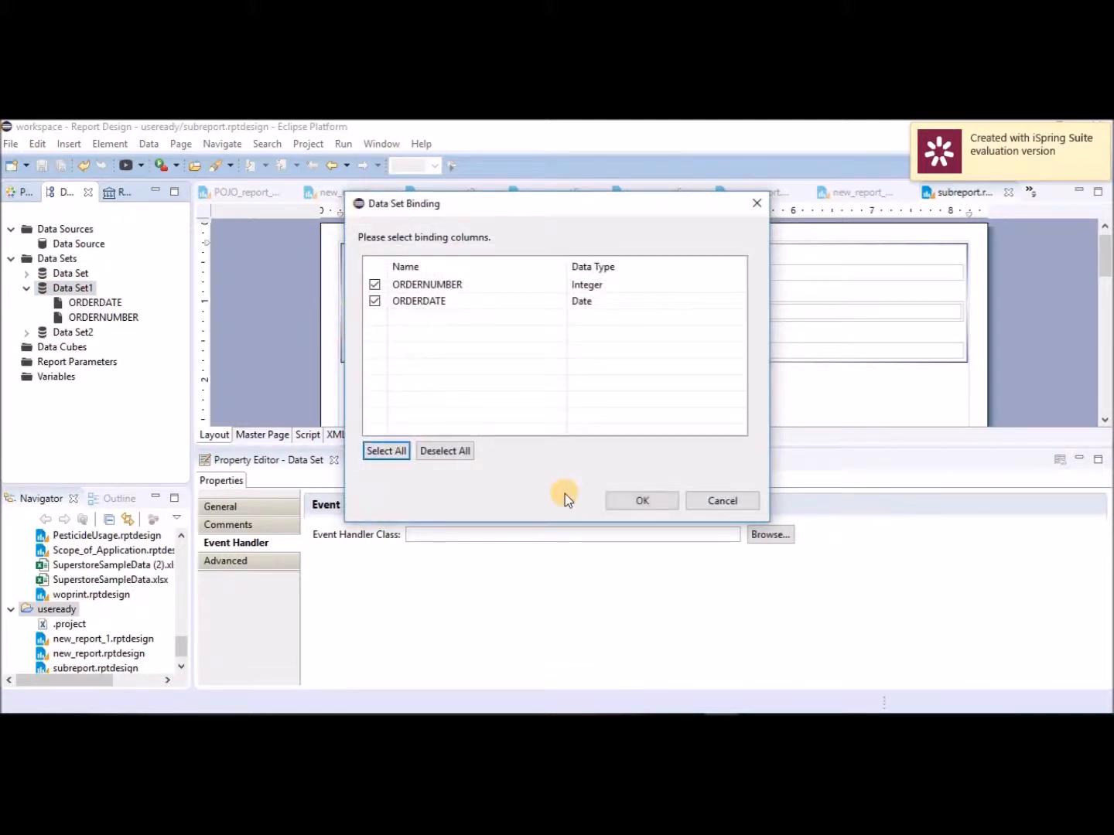
{"action": "left_click", "coordinate": [633, 506]}
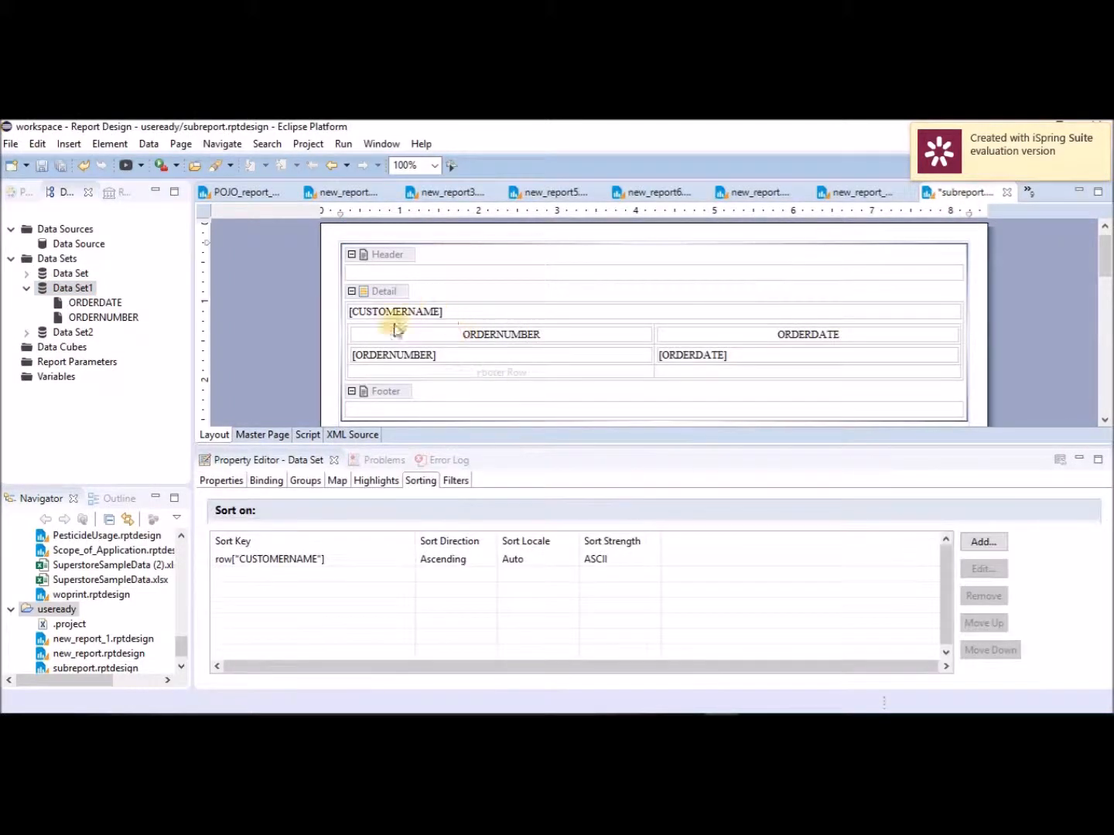
Add a sort key on row["ORDERNUMBER"] to the orders table, with Ascending direction, Auto locale and ASCII strength.
{"action": "left_click", "coordinate": [386, 354]}
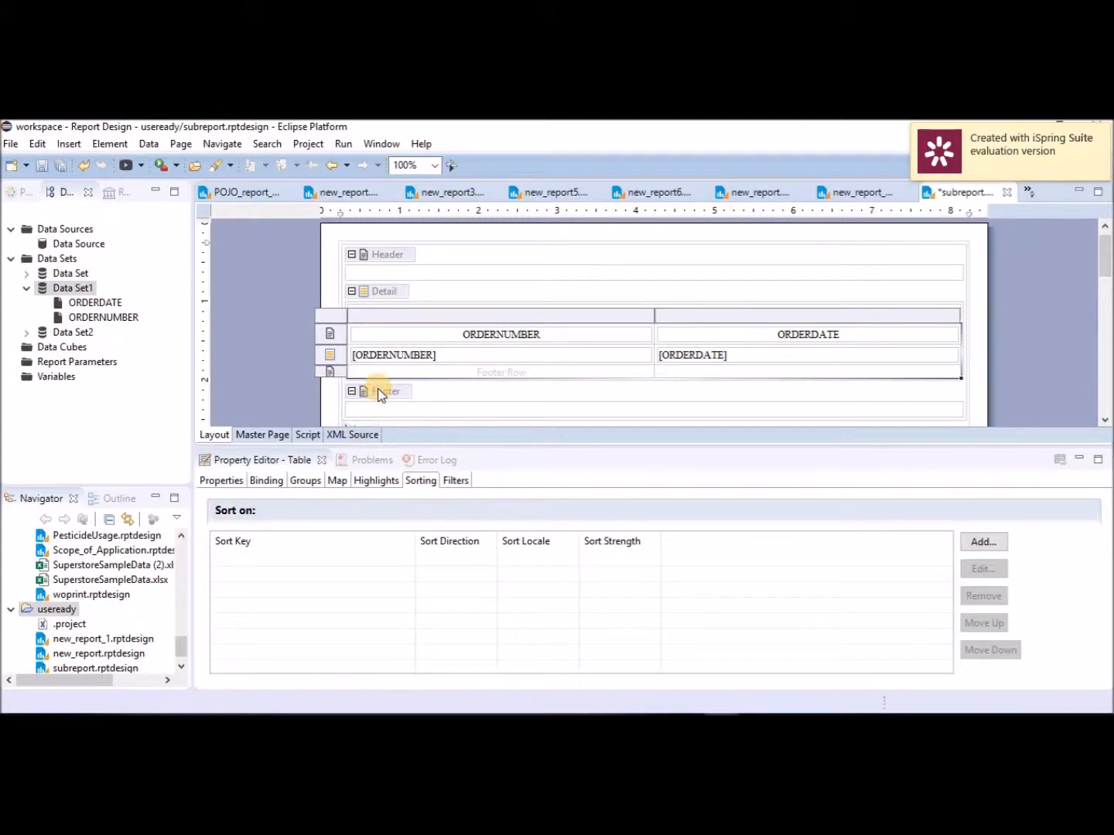
{"action": "left_click", "coordinate": [378, 392]}
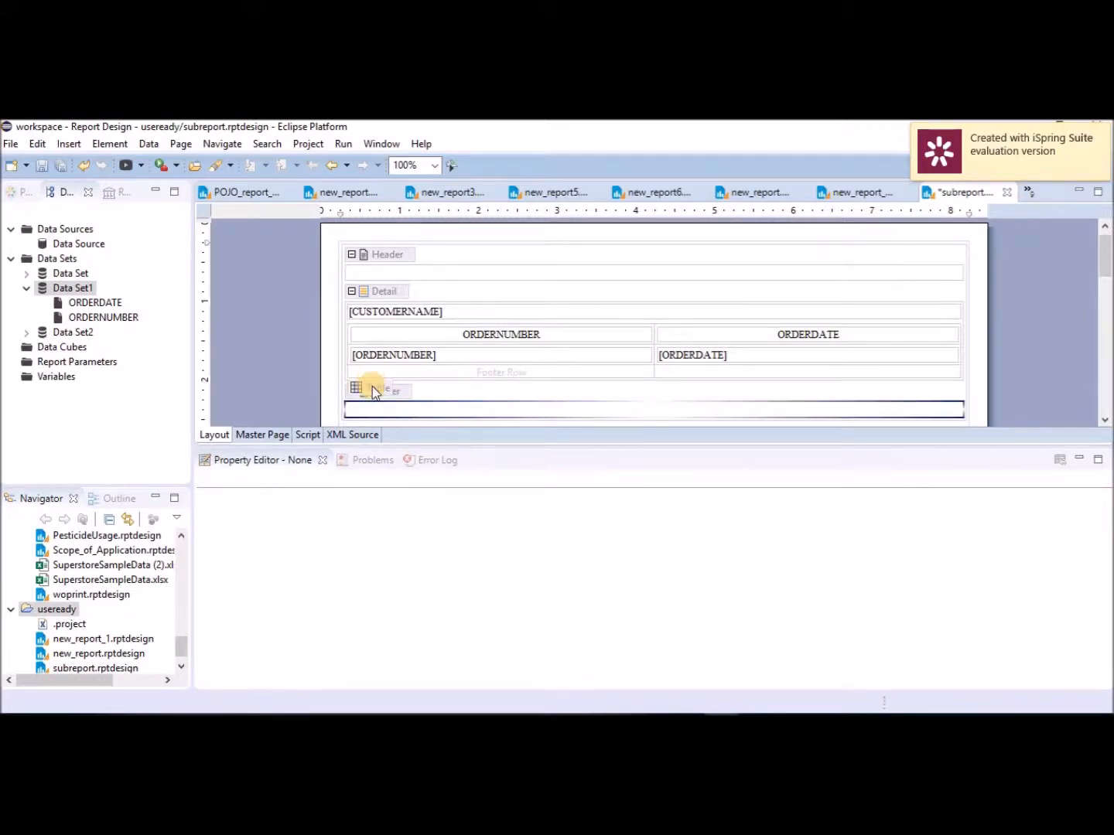
{"action": "left_click", "coordinate": [372, 387]}
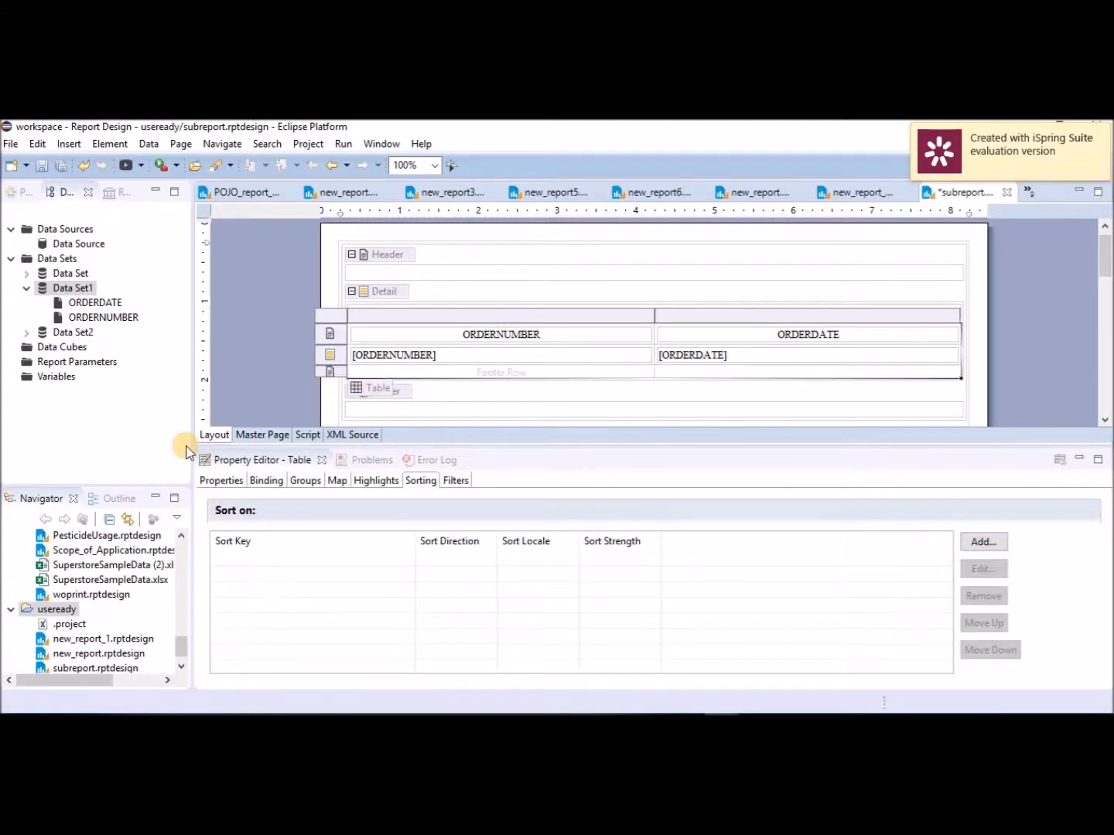
{"action": "left_click", "coordinate": [977, 545]}
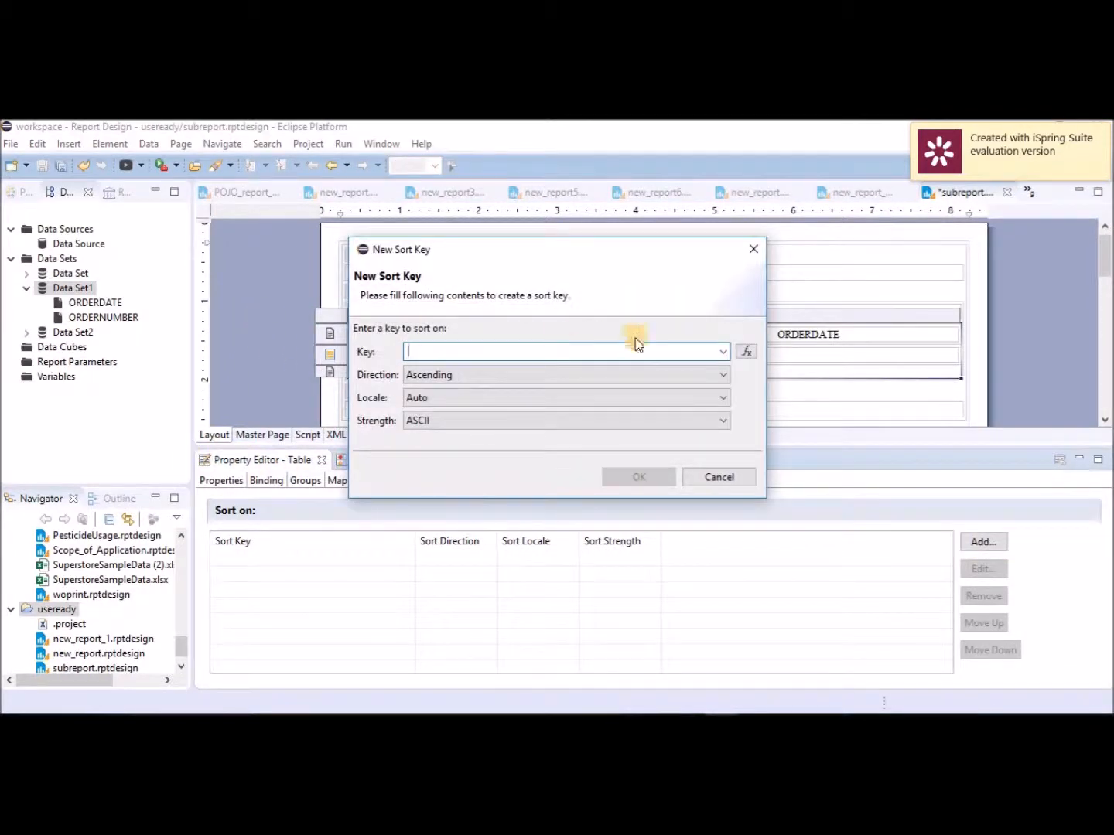
{"action": "left_click", "coordinate": [721, 351]}
{"action": "left_click", "coordinate": [682, 368]}
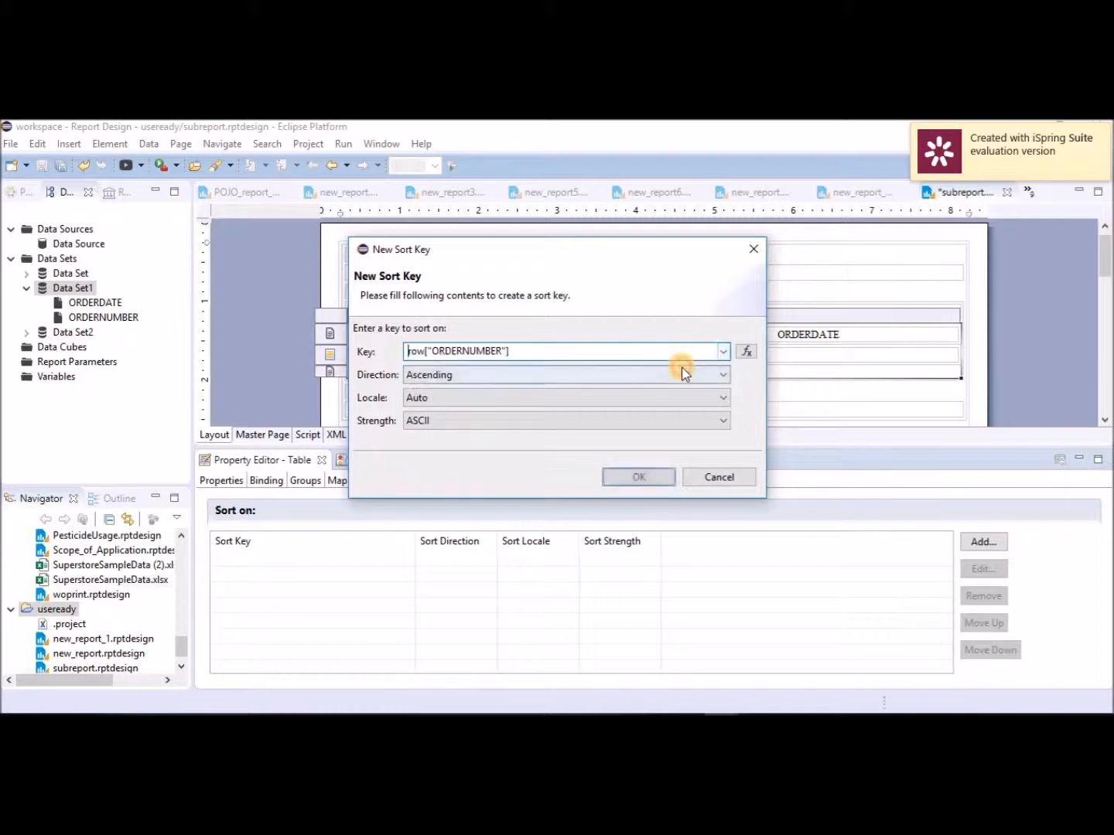
{"action": "left_click", "coordinate": [640, 478]}
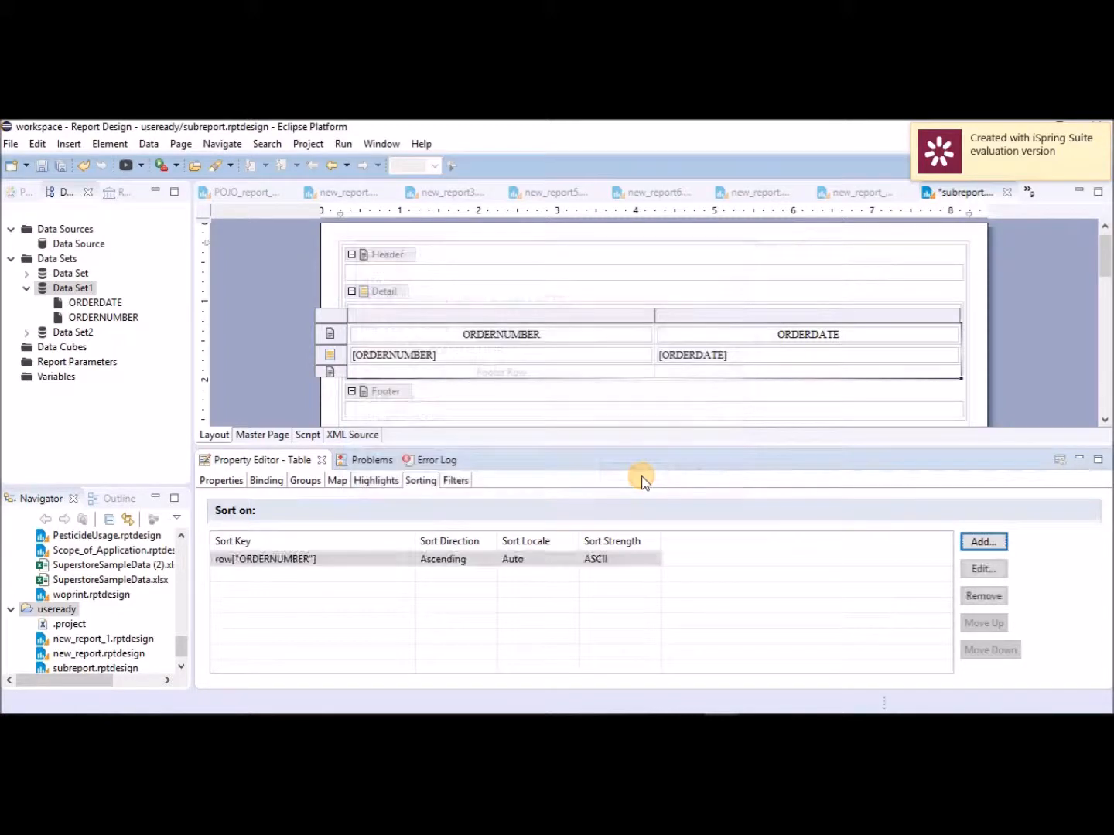
Save the report, view it in the web viewer and page through the customers' orders.
{"action": "left_click", "coordinate": [44, 165]}
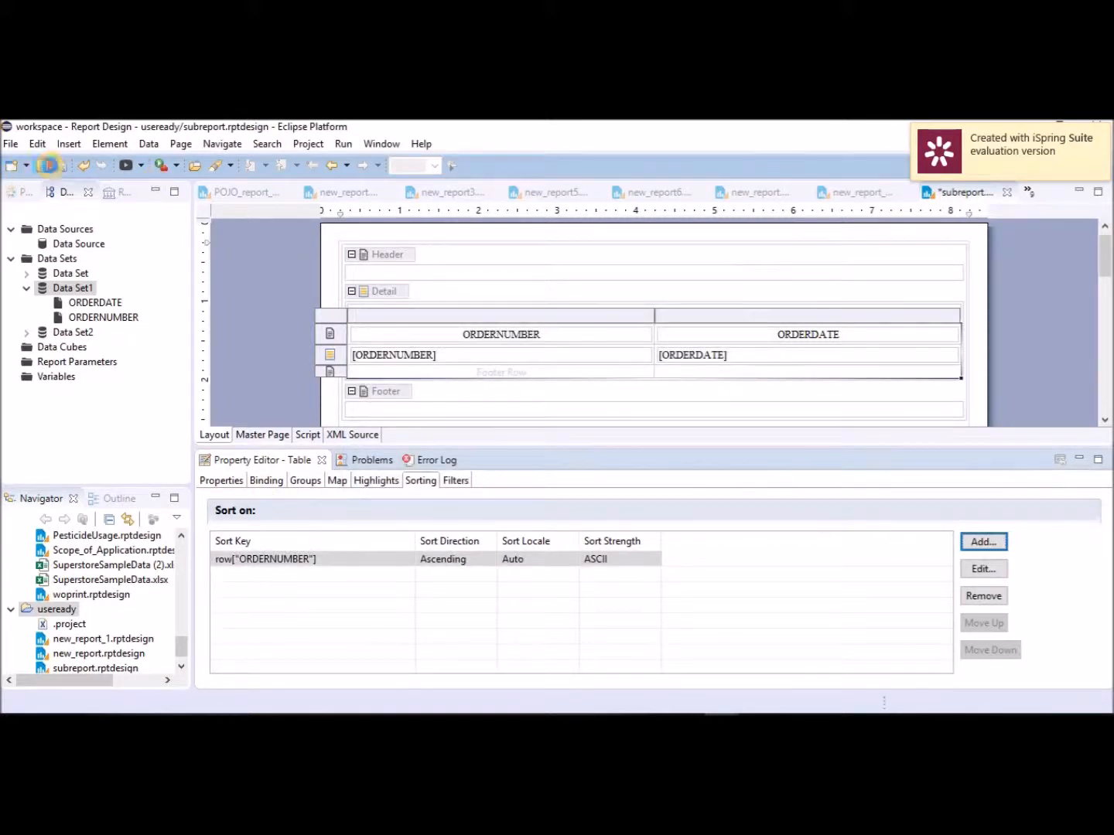
{"action": "left_click", "coordinate": [343, 144]}
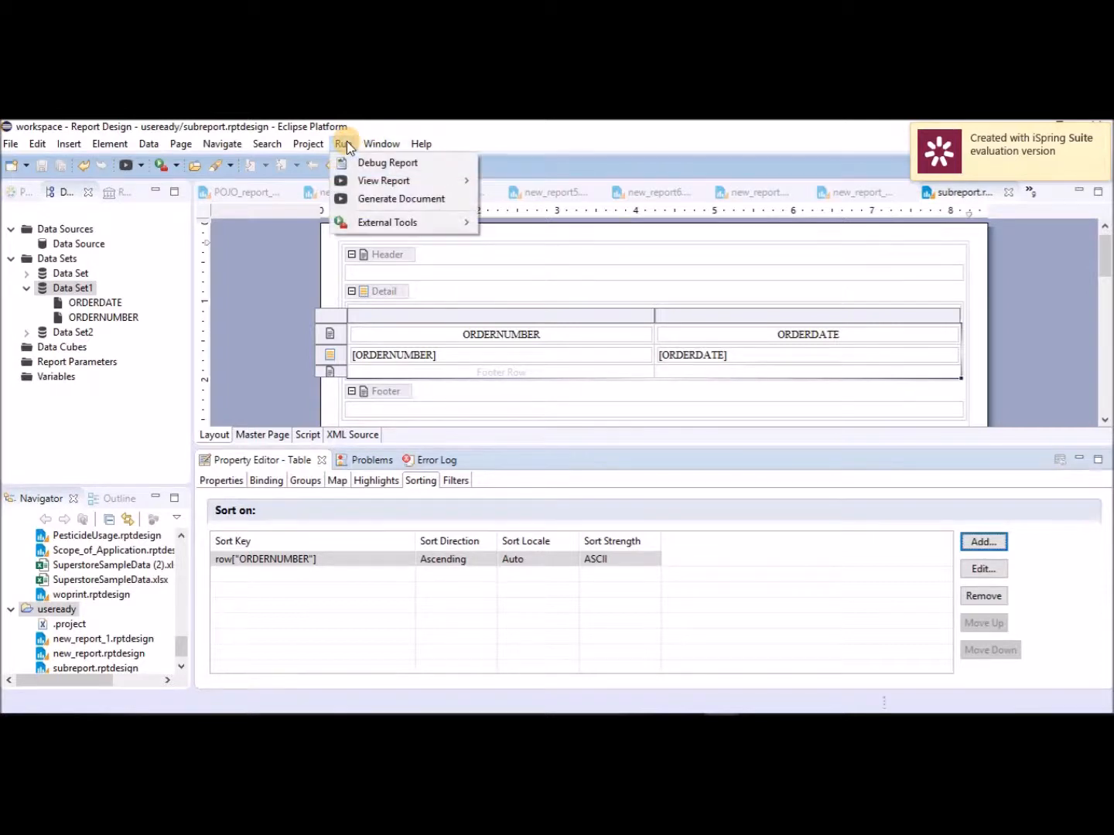
{"action": "mouse_move", "coordinate": [380, 180]}
{"action": "left_click", "coordinate": [533, 179]}
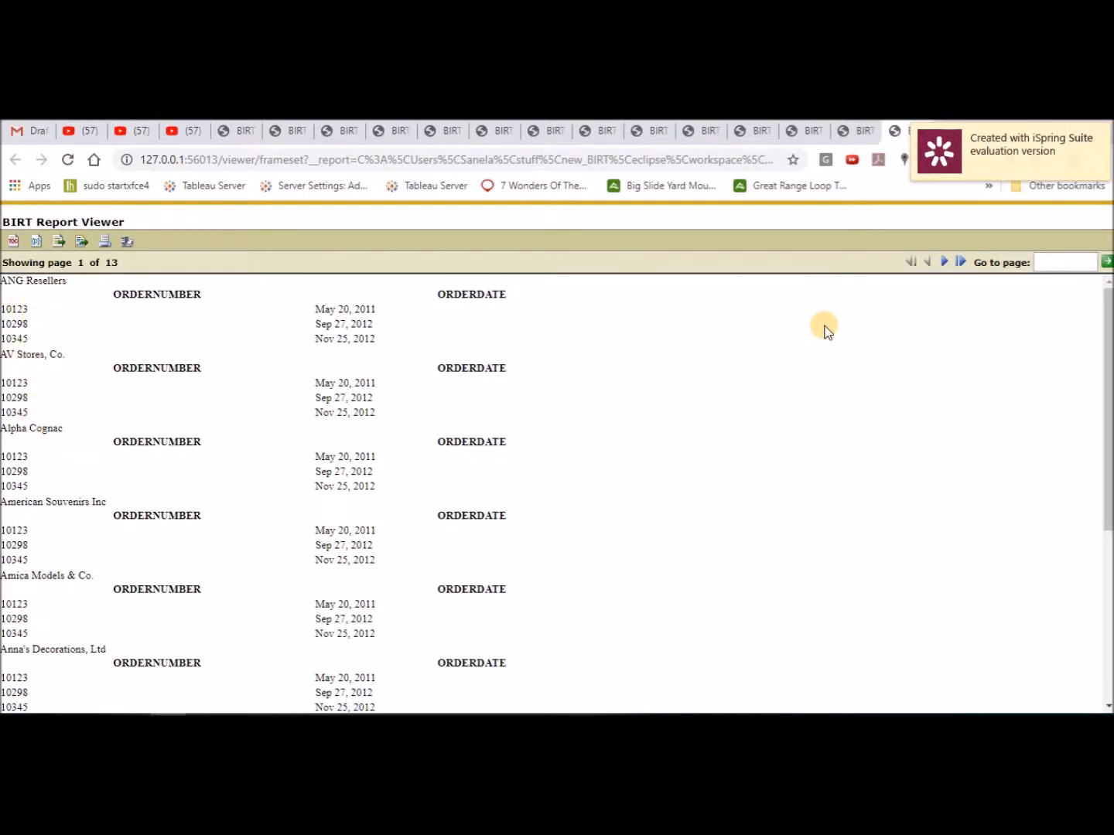
{"action": "mouse_move", "coordinate": [1108, 372]}
{"action": "left_mouse_down"}
{"action": "mouse_move", "coordinate": [1107, 578]}
{"action": "mouse_move", "coordinate": [1108, 375]}
{"action": "left_mouse_up"}
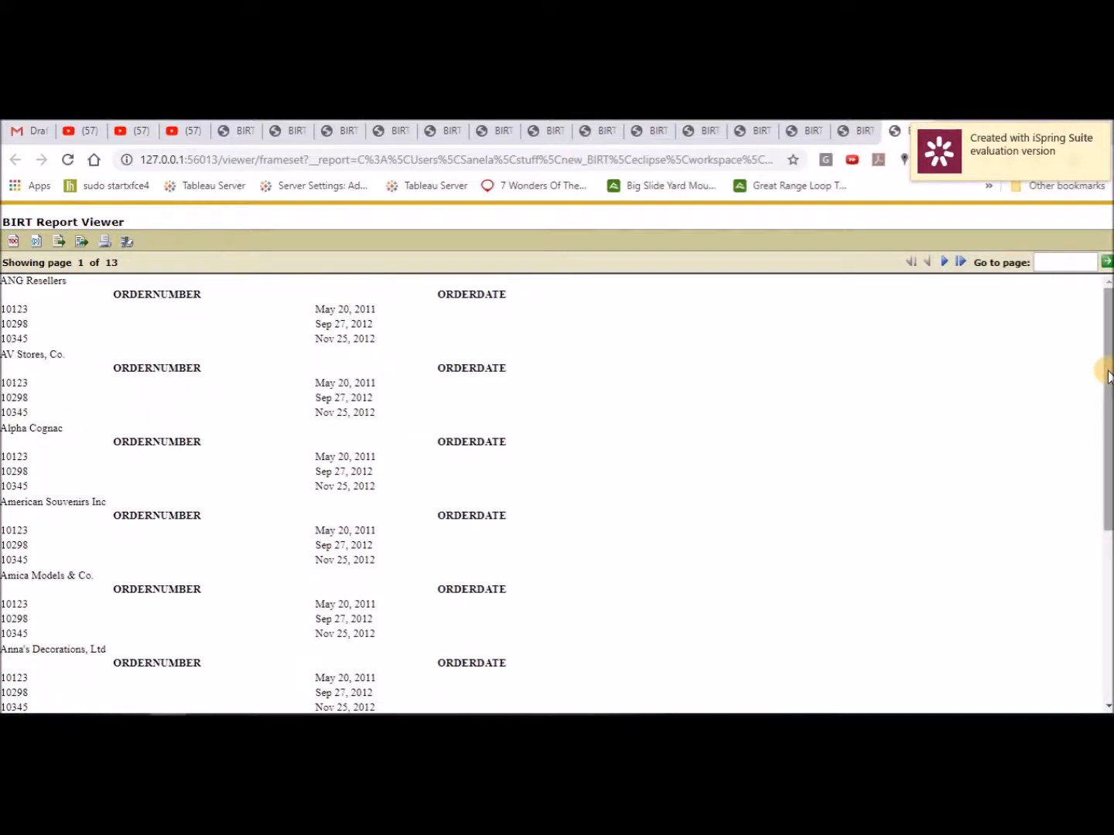
{"action": "left_click", "coordinate": [947, 263]}
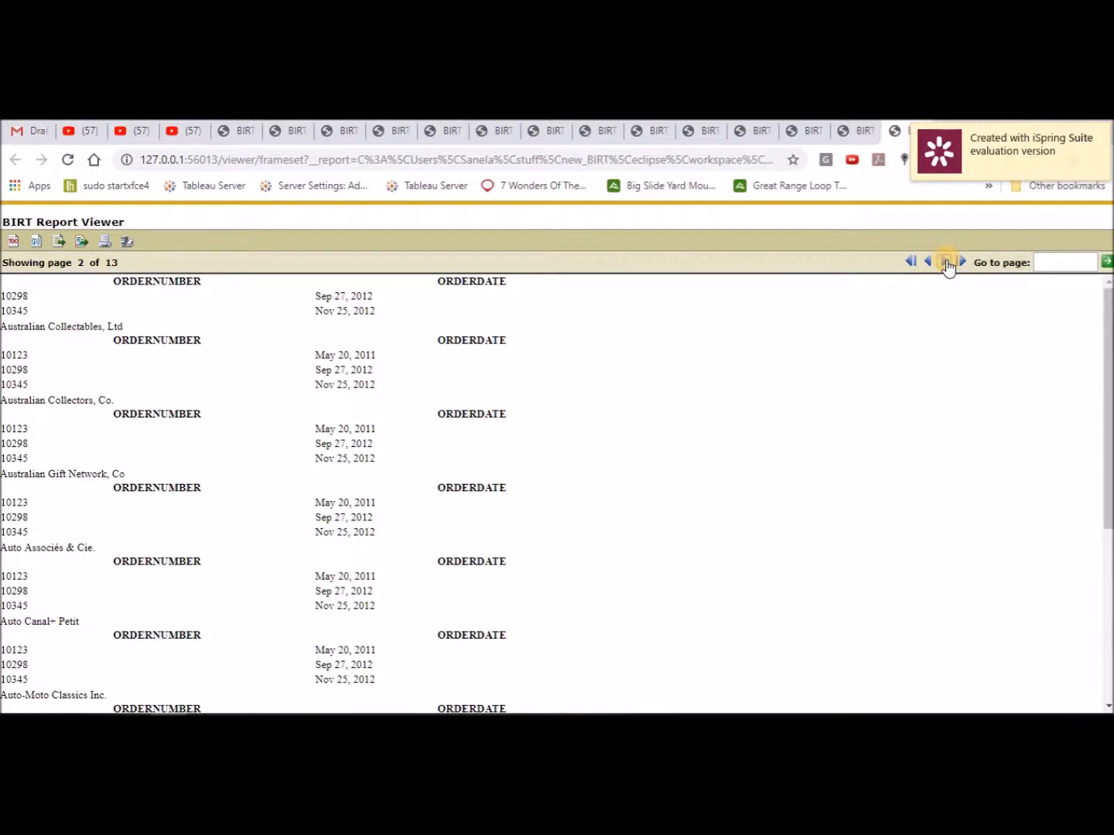
{"action": "left_click", "coordinate": [948, 264]}
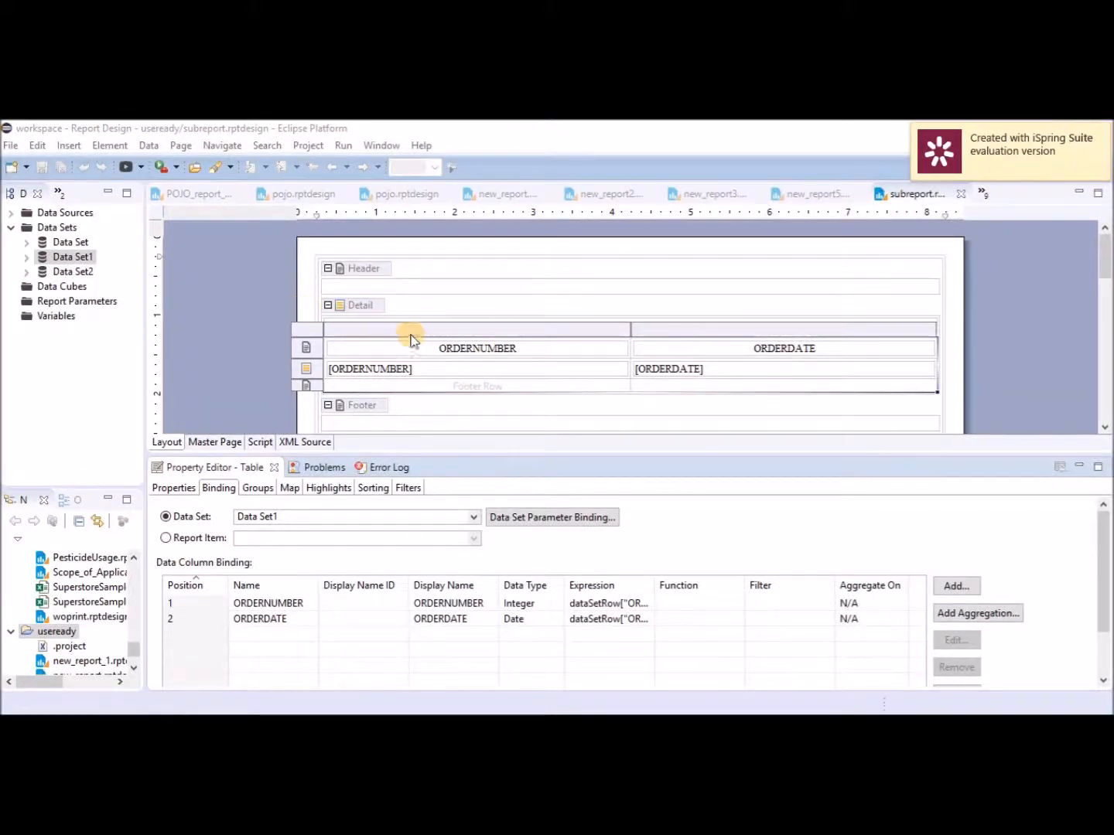
Return to the report design and review the SQL query of Data Set1.
{"action": "double_click", "coordinate": [81, 255]}
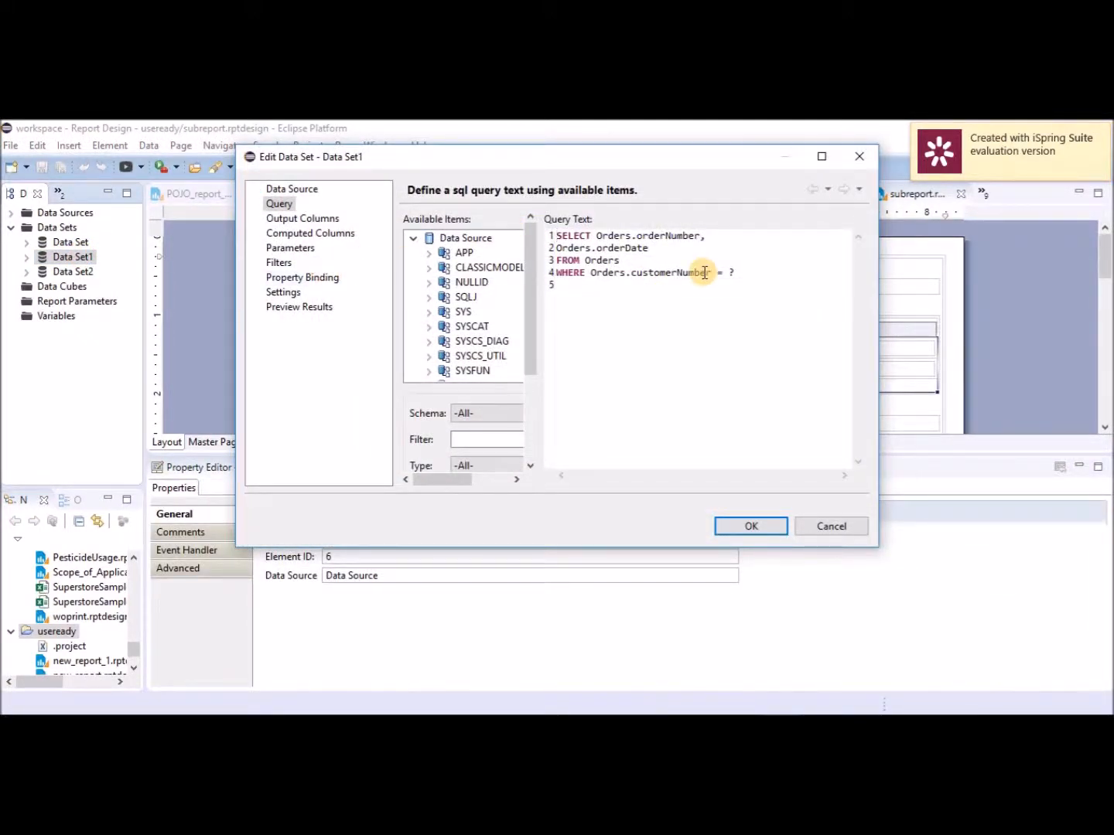
{"action": "left_click", "coordinate": [859, 156]}
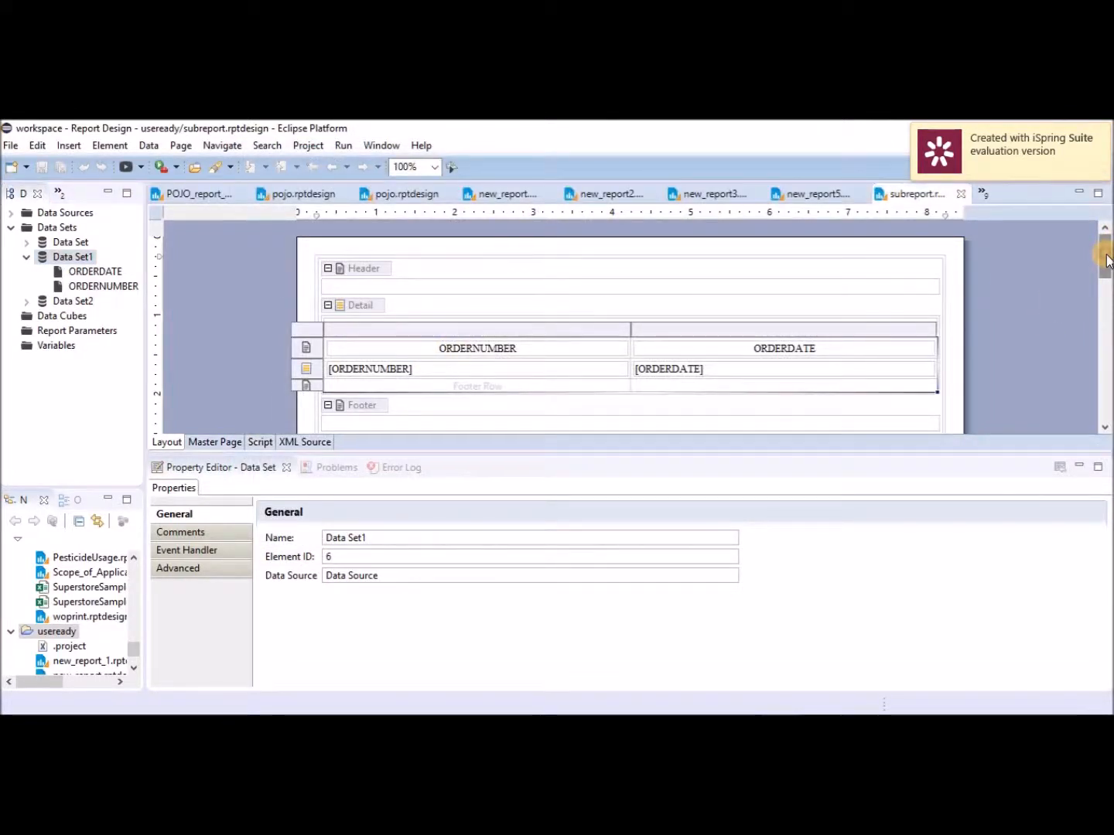
Bind the orders table's CustID data set parameter to the expression row["CUSTOMERNUMBER"] from the list's column bindings.
{"action": "left_click", "coordinate": [155, 377]}
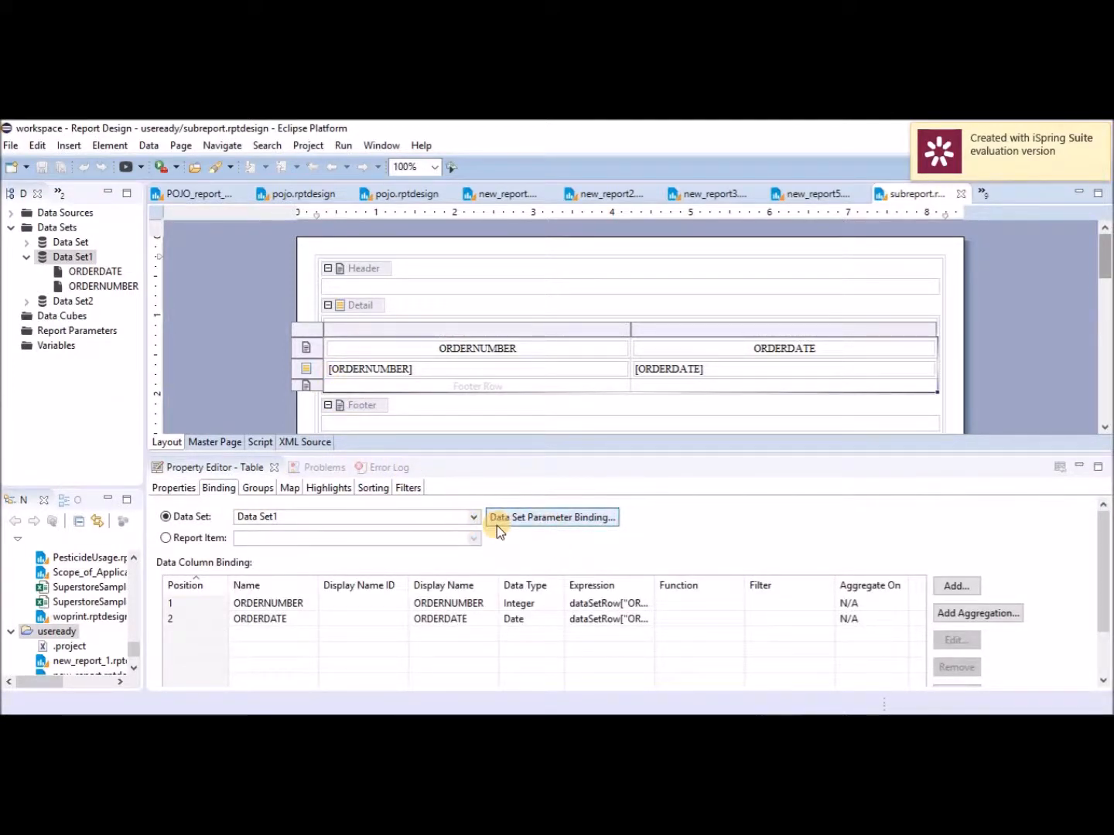
{"action": "left_click", "coordinate": [583, 521]}
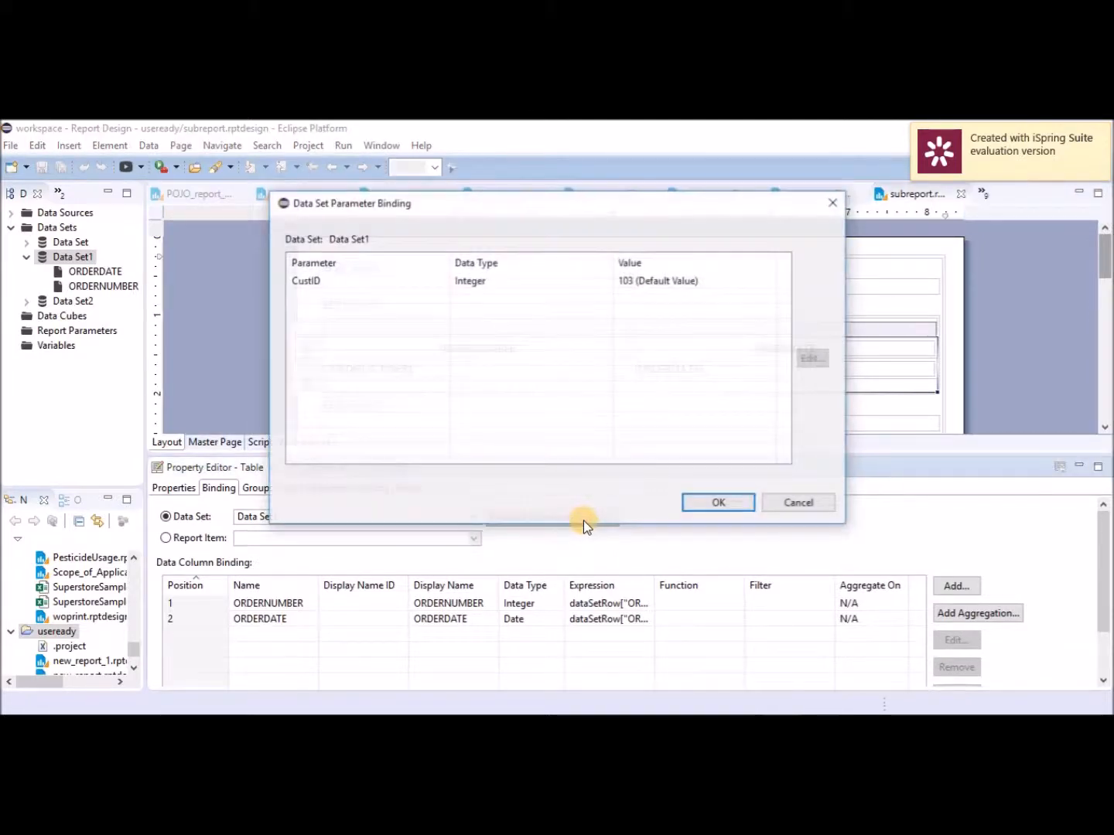
{"action": "left_click", "coordinate": [389, 280]}
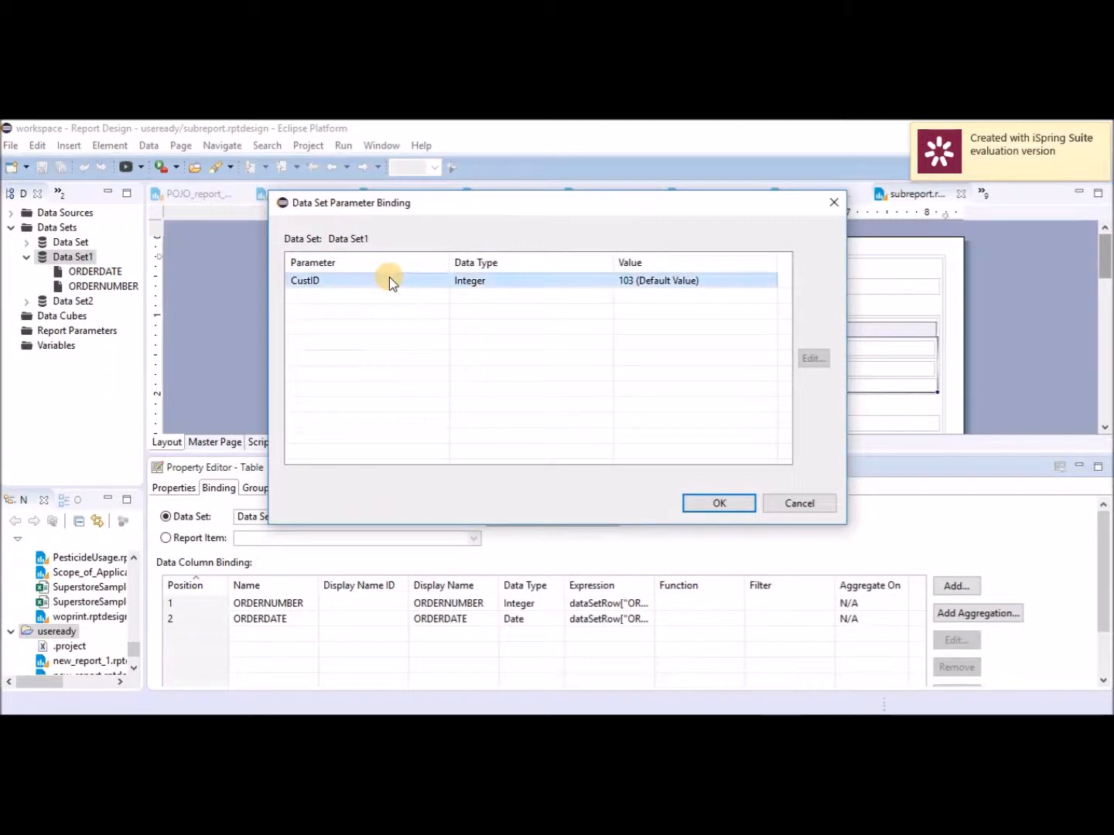
{"action": "left_click", "coordinate": [813, 360]}
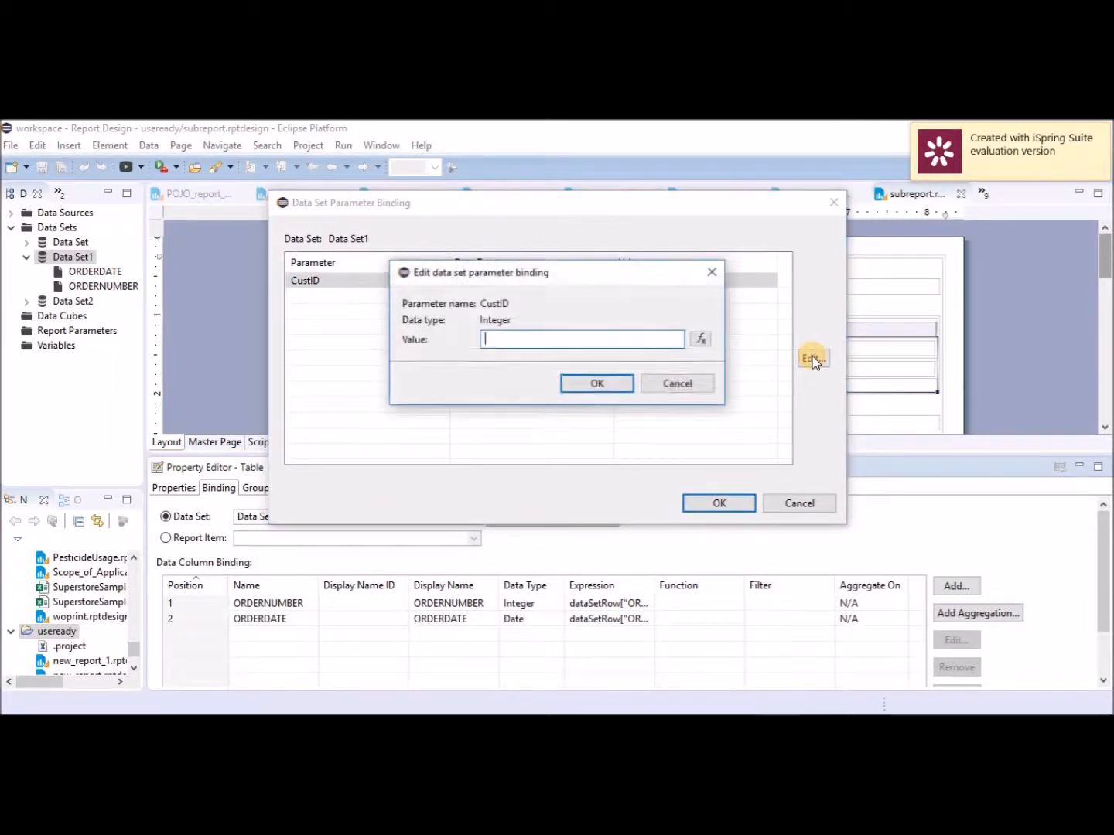
{"action": "left_click", "coordinate": [699, 338]}
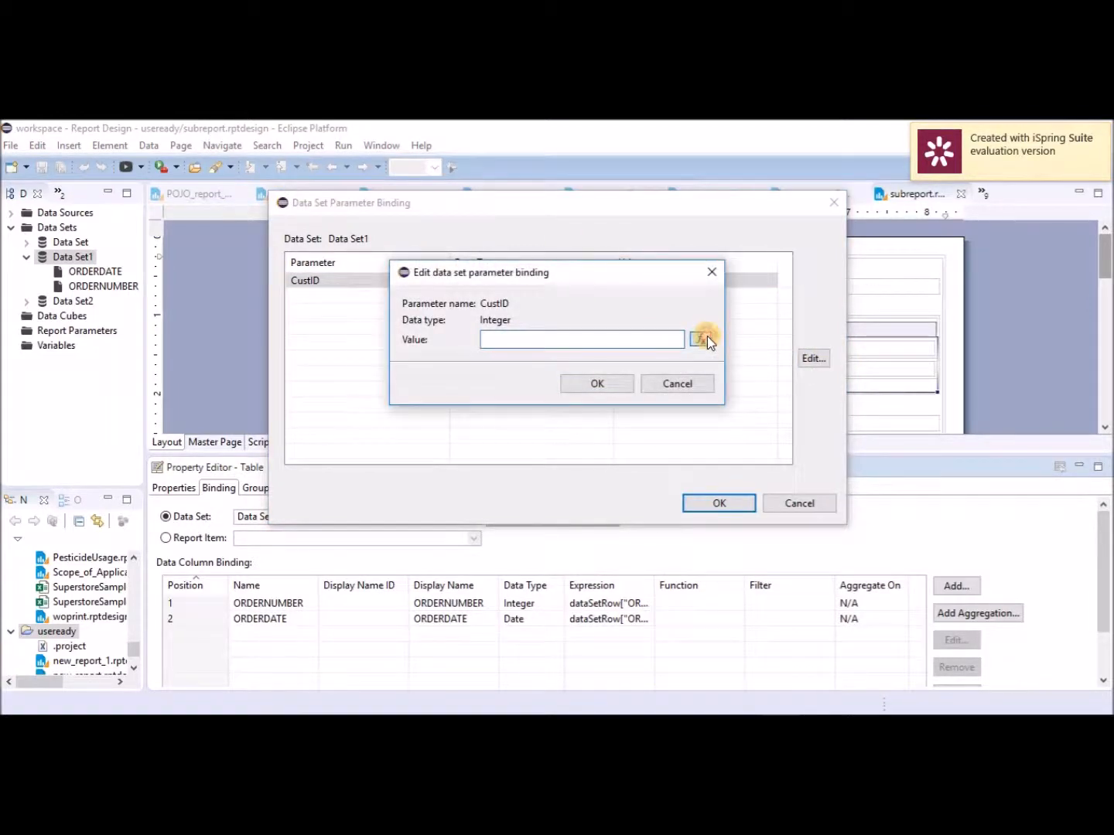
{"action": "left_click", "coordinate": [360, 449]}
{"action": "left_click", "coordinate": [535, 449]}
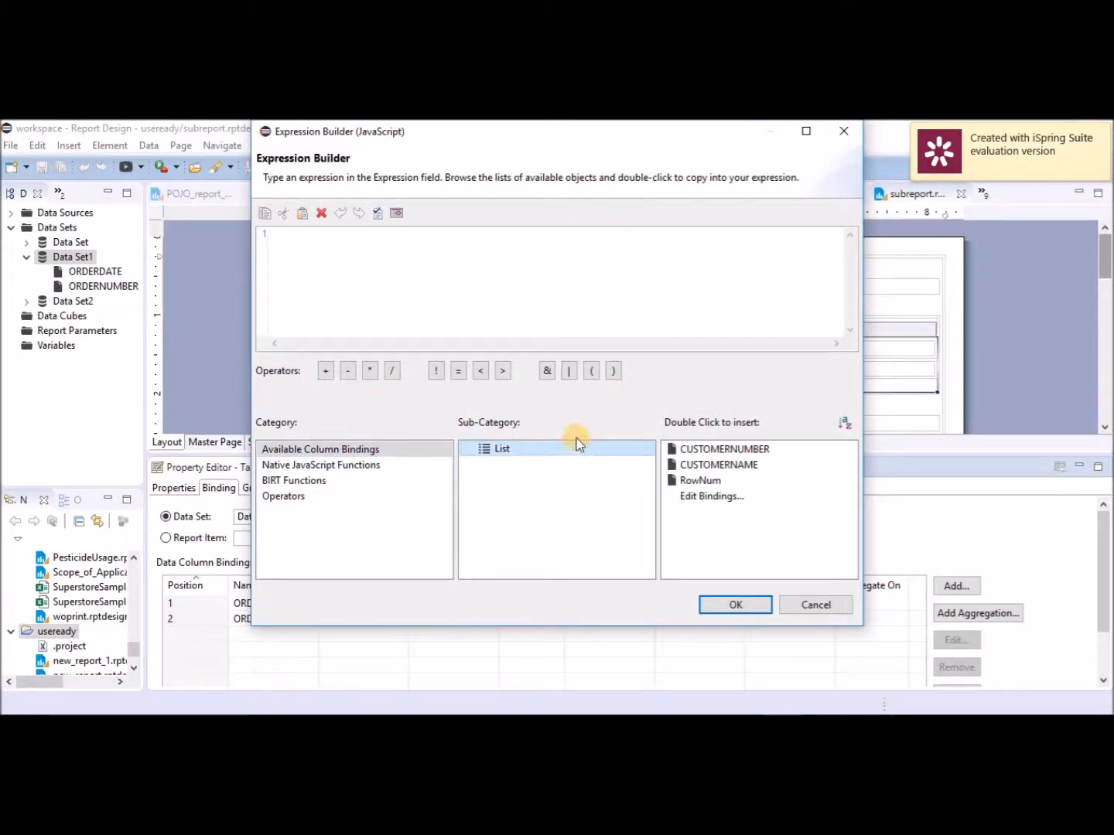
{"action": "double_click", "coordinate": [735, 451]}
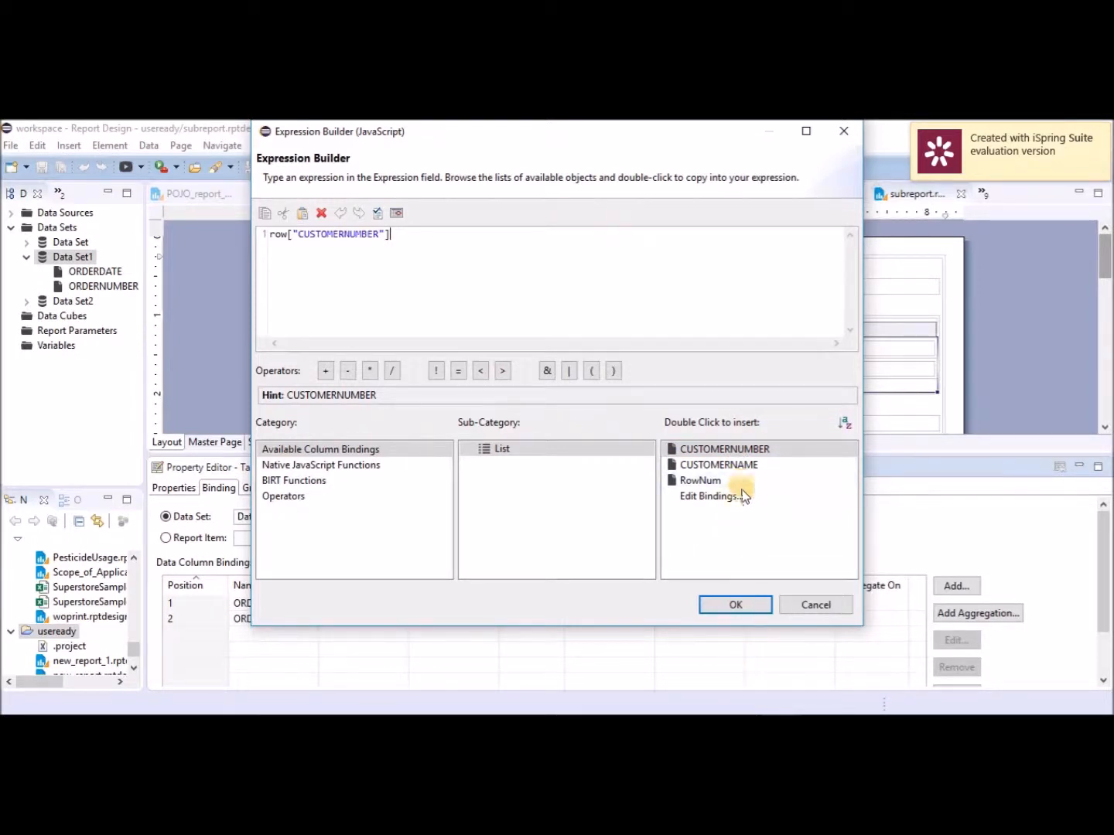
{"action": "left_click", "coordinate": [737, 607]}
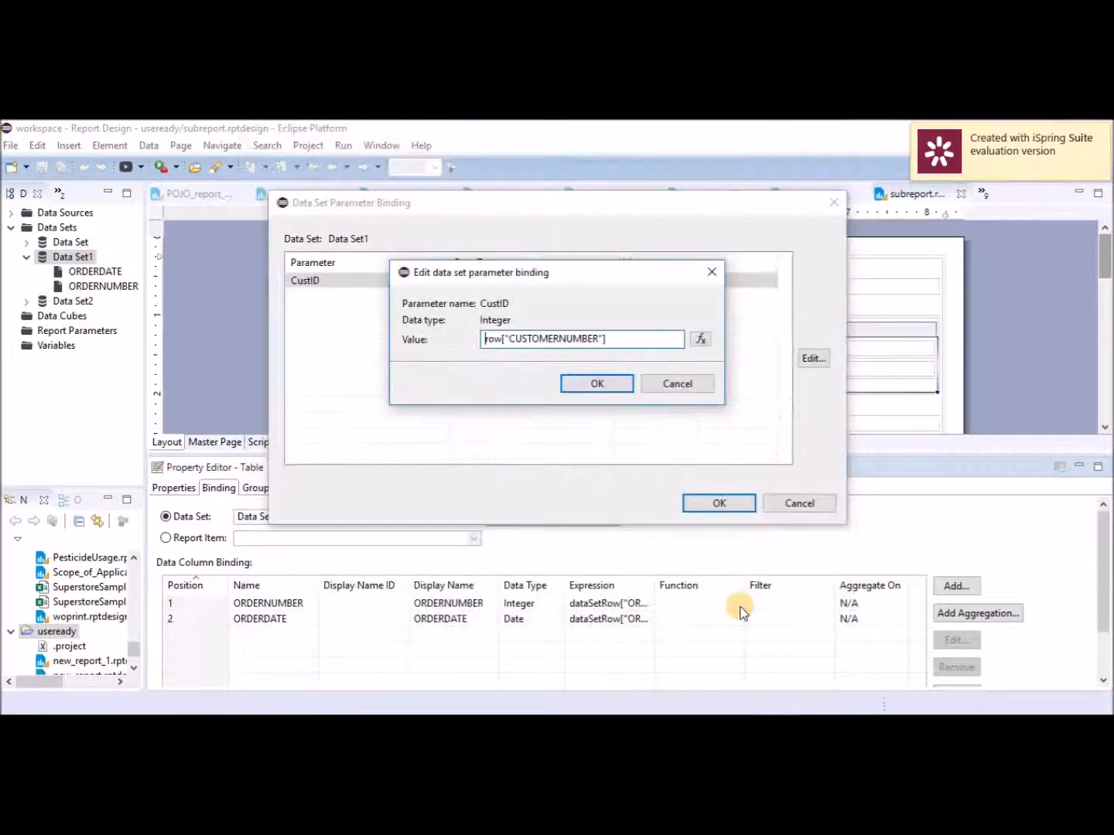
{"action": "left_click", "coordinate": [590, 386]}
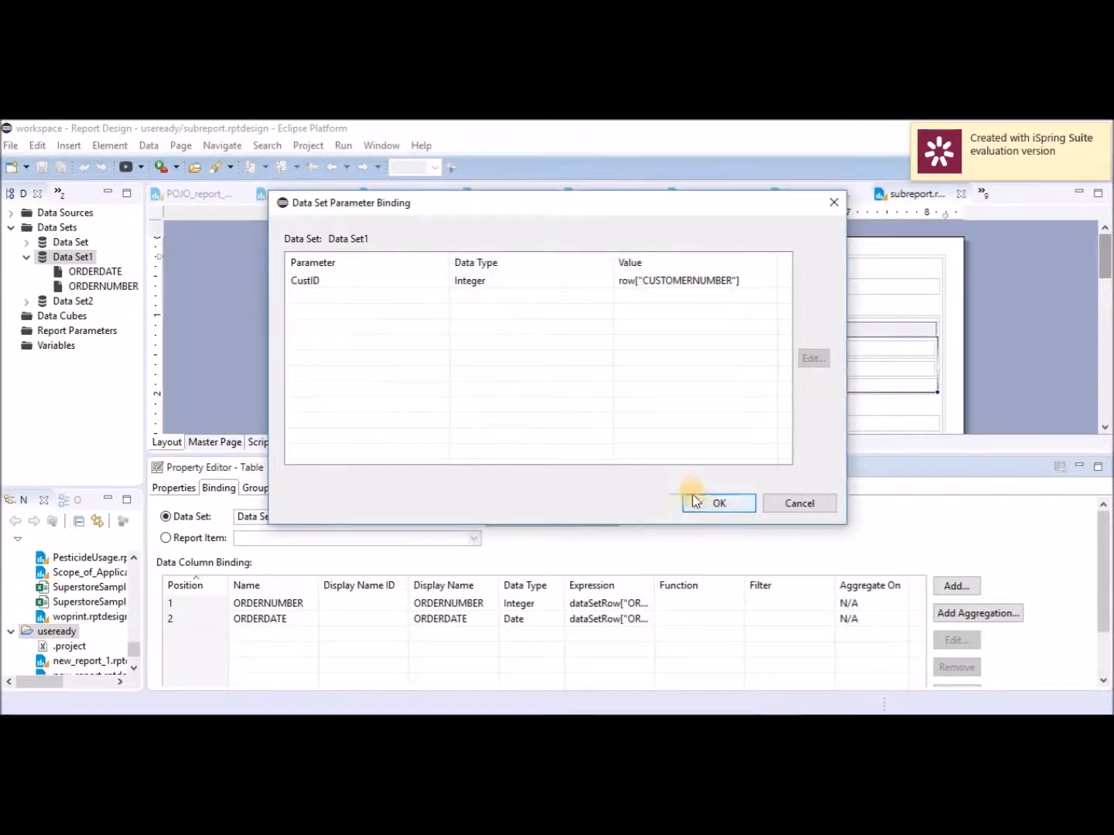
{"action": "left_click", "coordinate": [714, 505]}
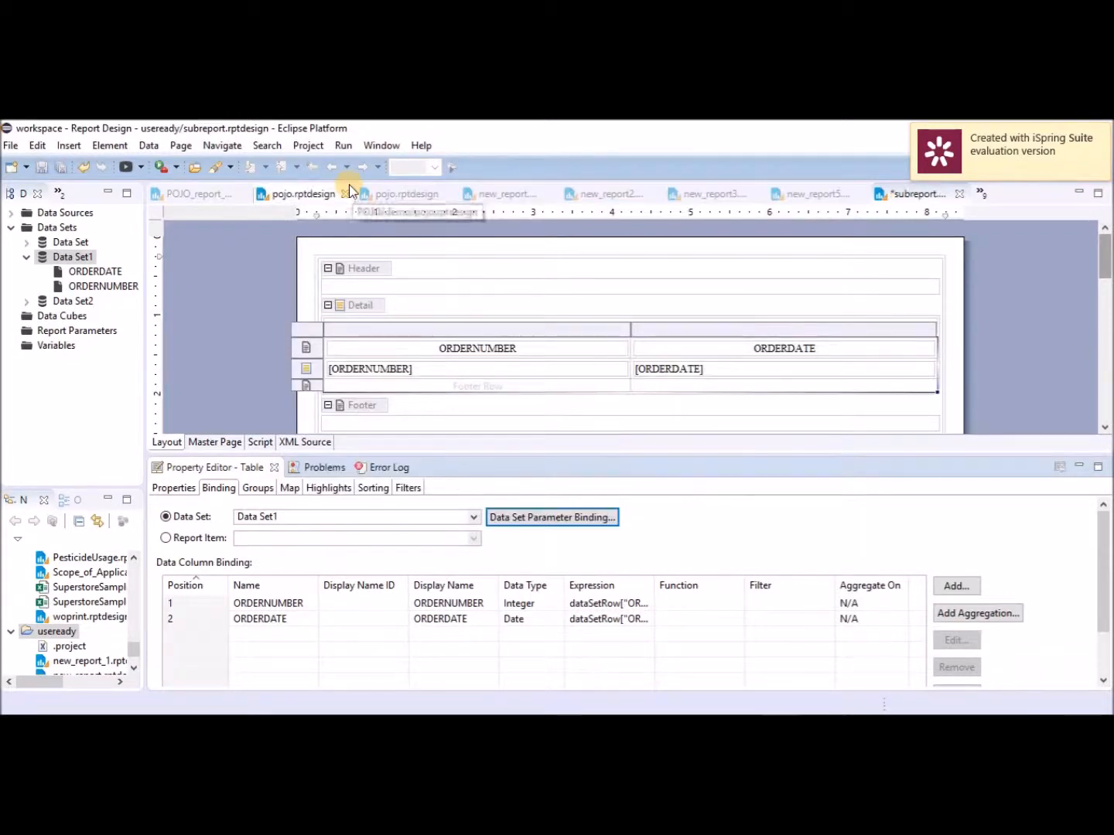
View the report in the web viewer again and compare the orders per customer with the earlier preview.
{"action": "left_click", "coordinate": [347, 151]}
{"action": "mouse_move", "coordinate": [379, 179]}
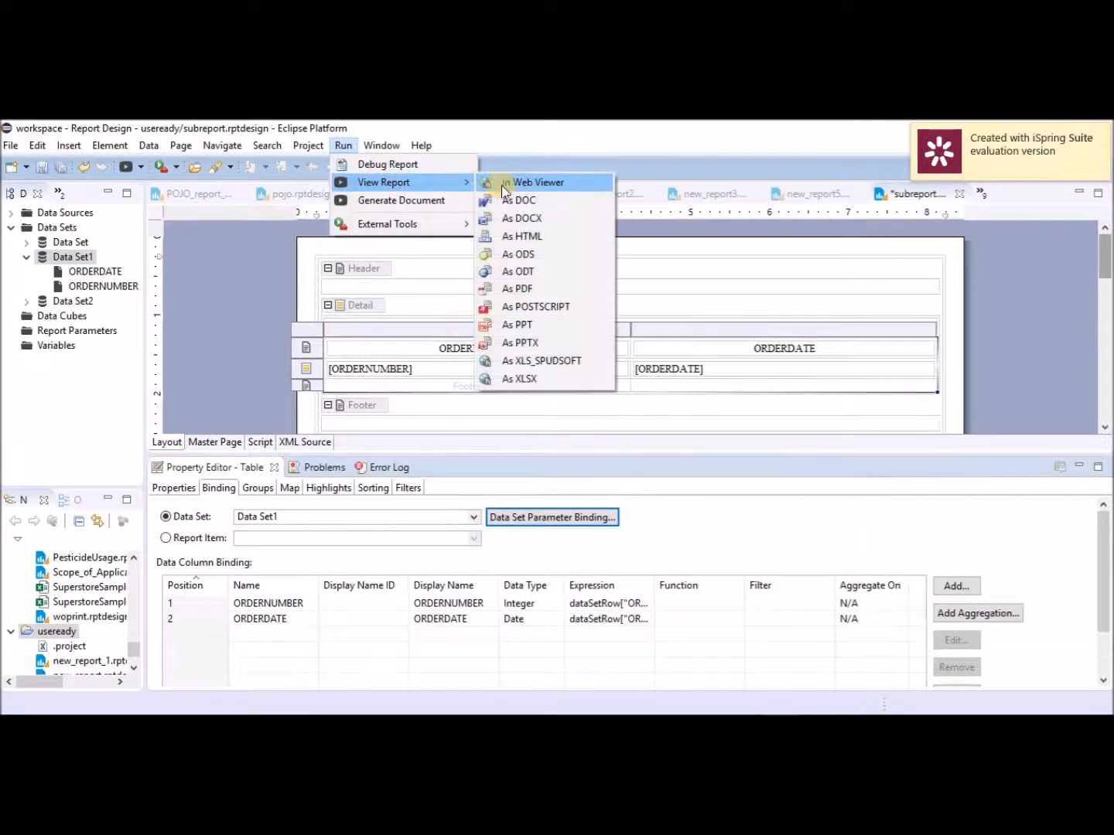
{"action": "left_click", "coordinate": [516, 184]}
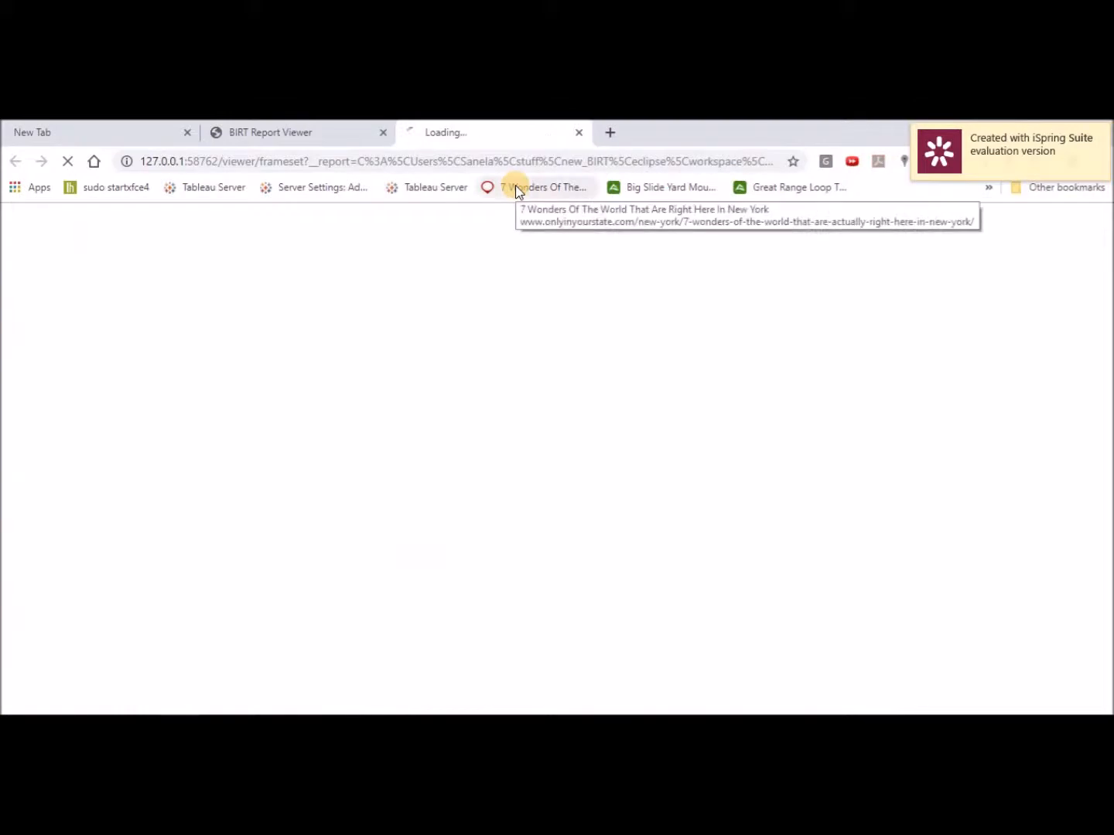
{"action": "left_click", "coordinate": [284, 133]}
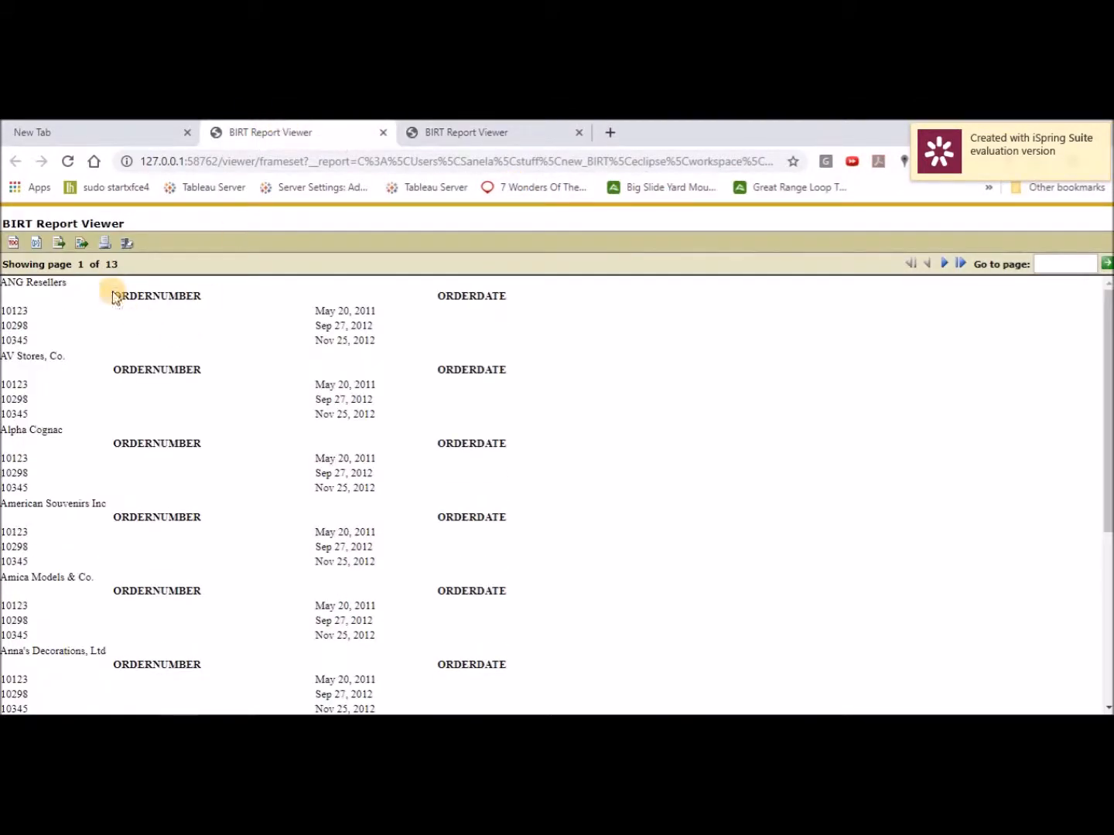
{"action": "left_click", "coordinate": [460, 139]}
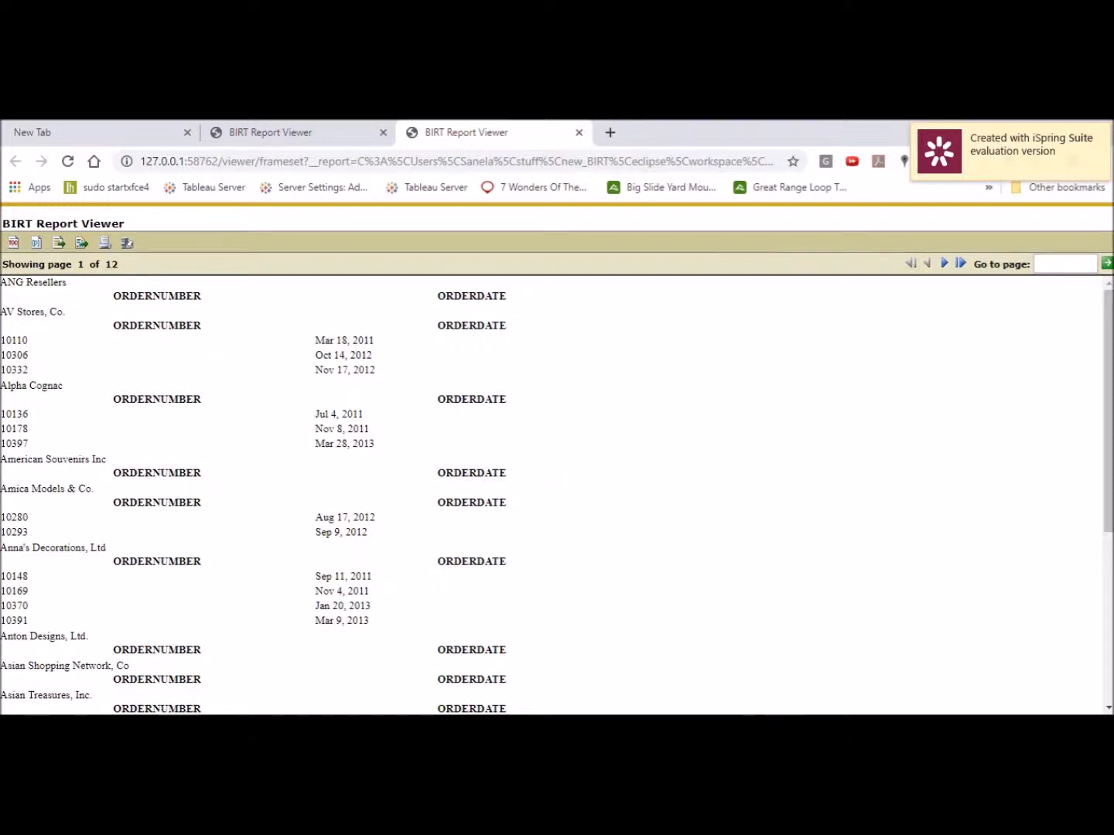
Return to the report design and insert a Data Set2 table with the PAYMENTDATE and AMOUNT columns into the customer list's detail area.
{"action": "mouse_move", "coordinate": [781, 727]}
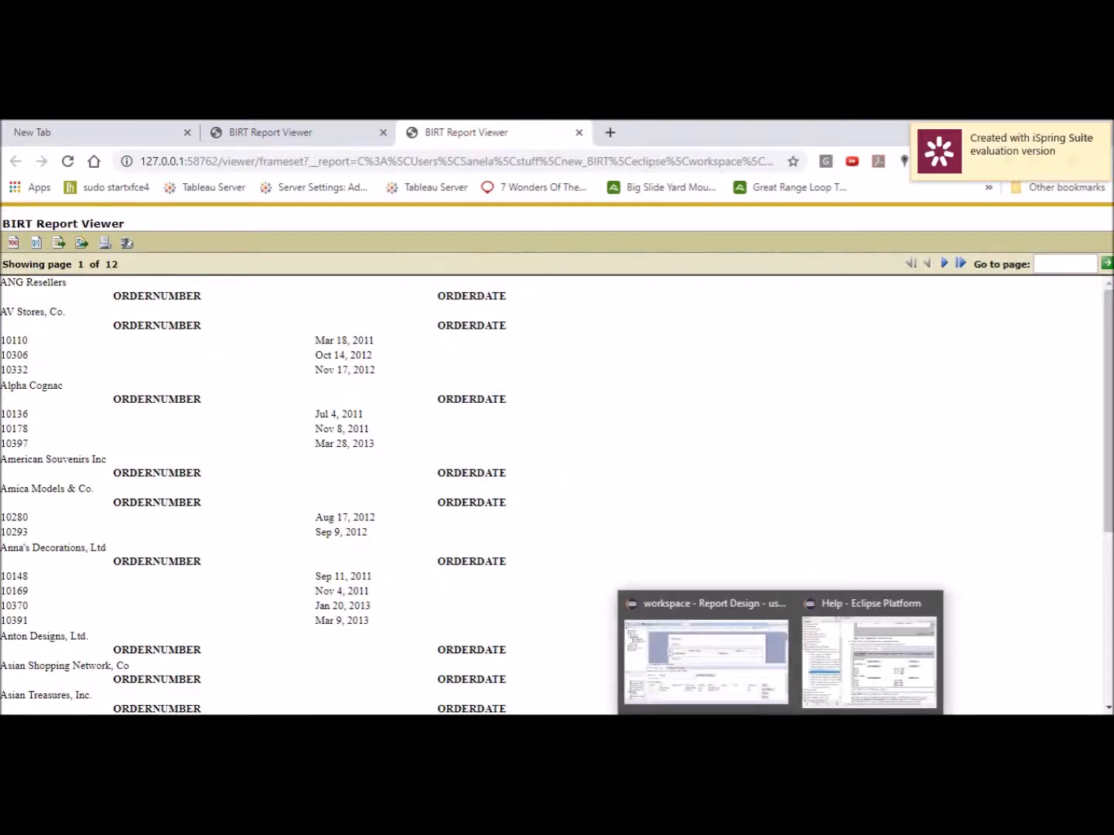
{"action": "right_click", "coordinate": [780, 728]}
{"action": "left_click", "coordinate": [781, 728]}
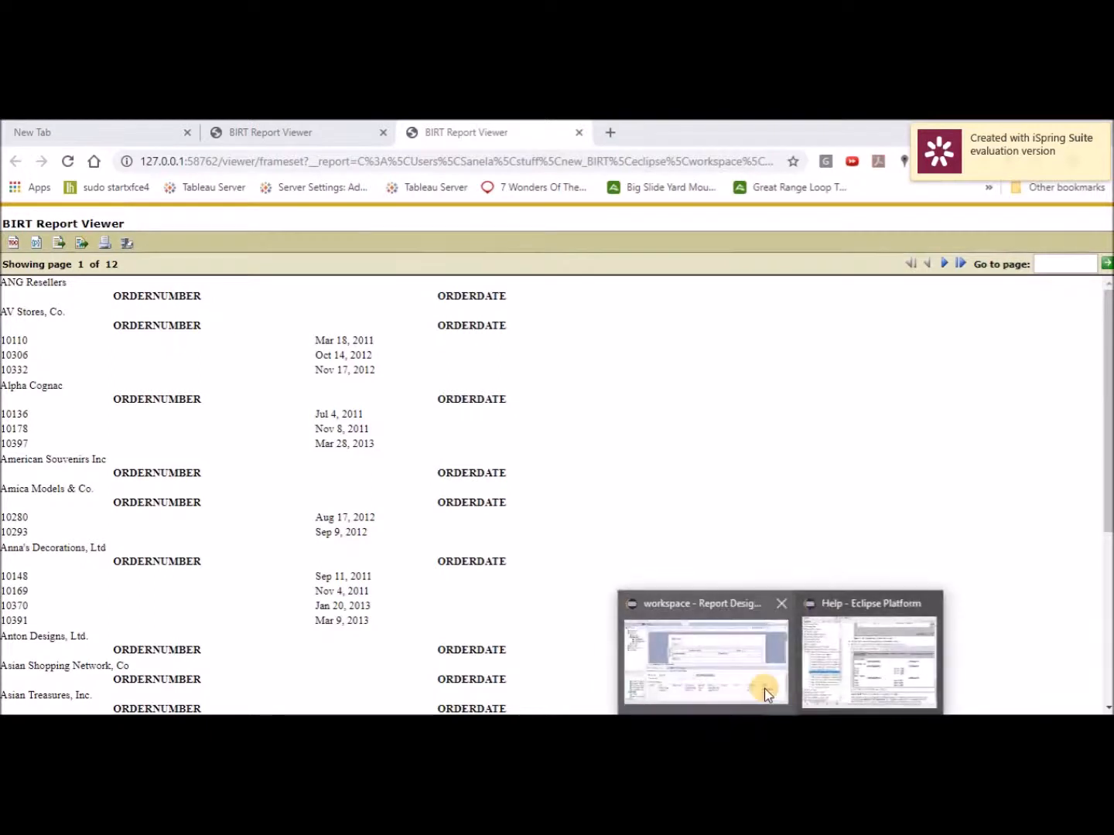
{"action": "left_click", "coordinate": [736, 662]}
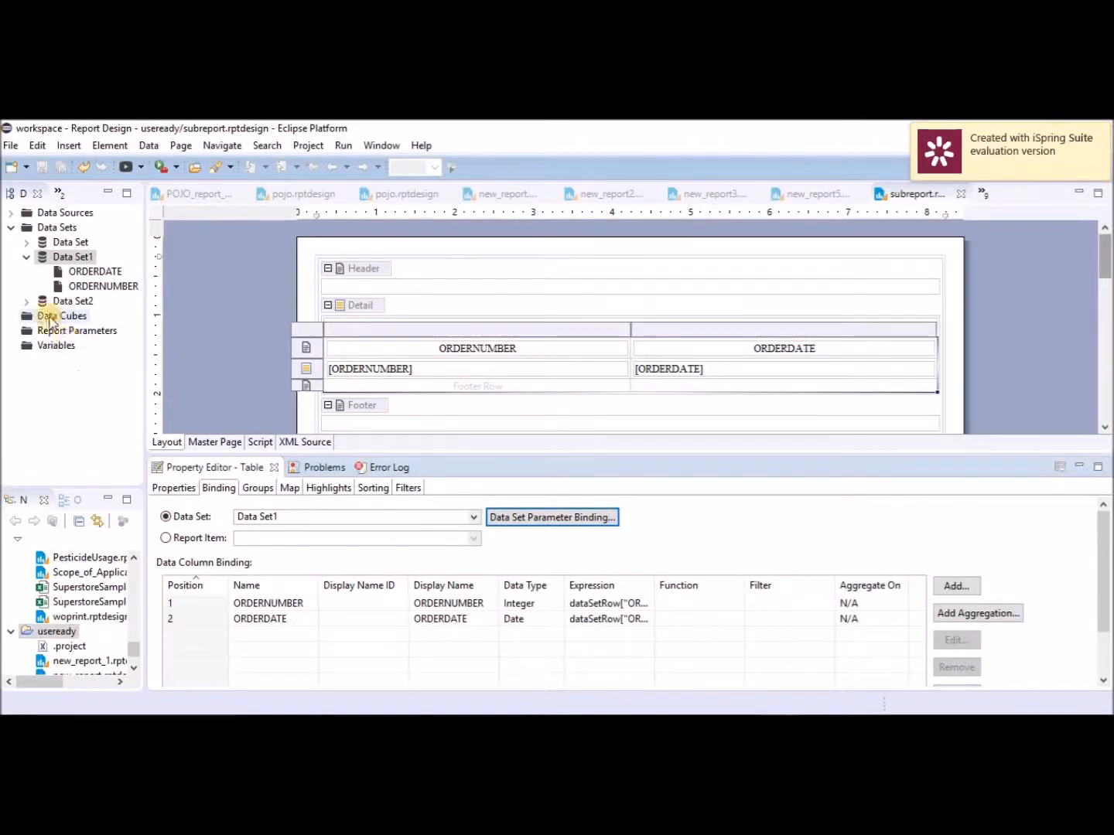
{"action": "left_click", "coordinate": [27, 302]}
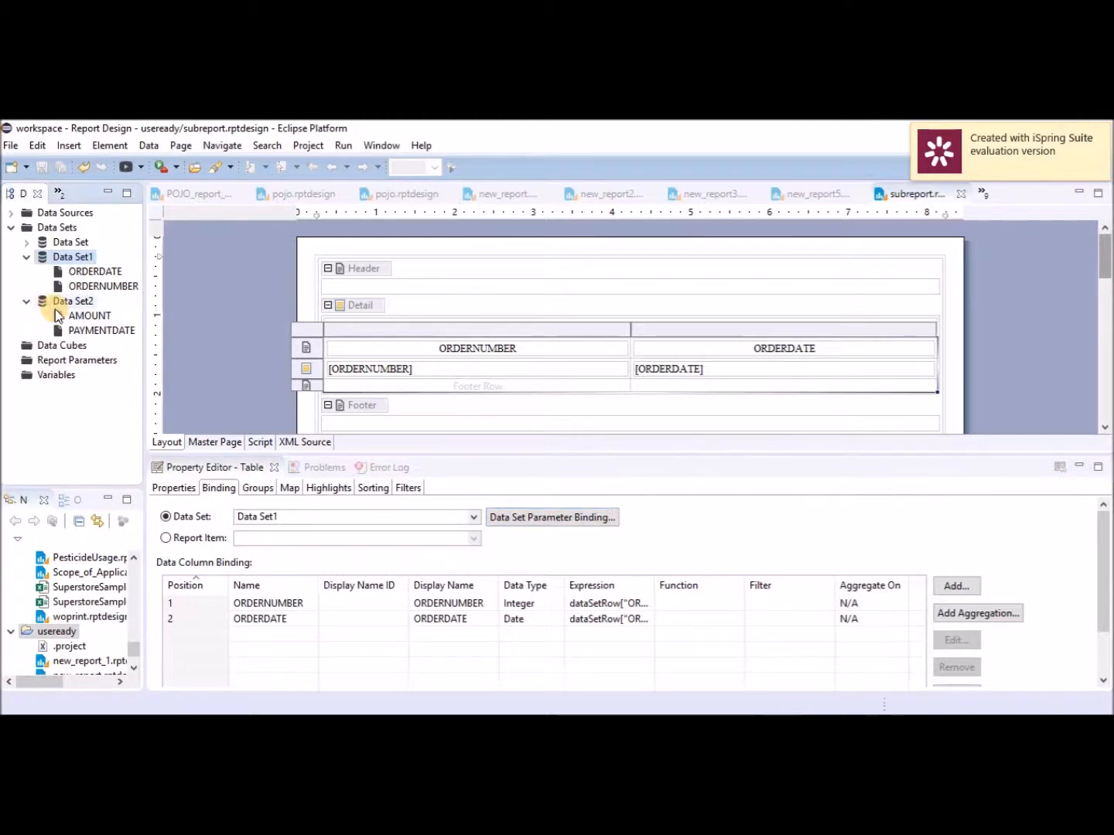
{"action": "left_click_drag", "start_coordinate": [55, 308], "coordinate": [324, 396]}
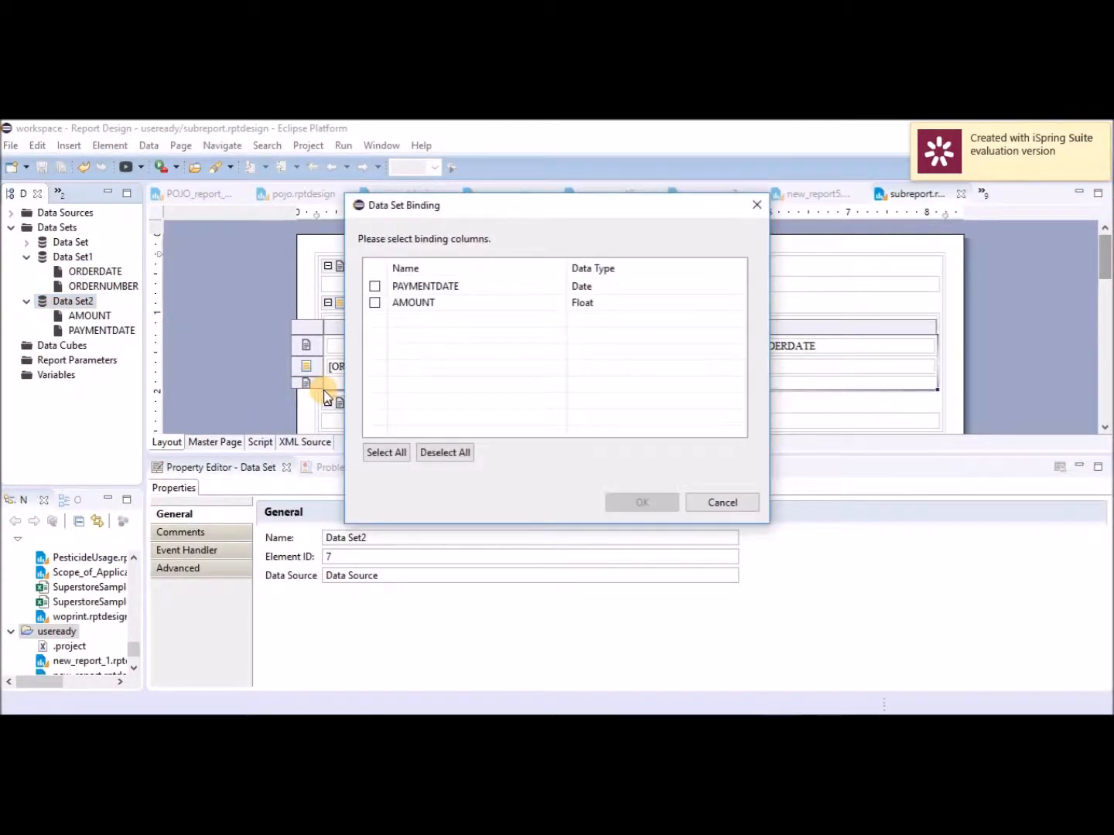
{"action": "left_click", "coordinate": [386, 452]}
{"action": "left_click", "coordinate": [645, 503]}
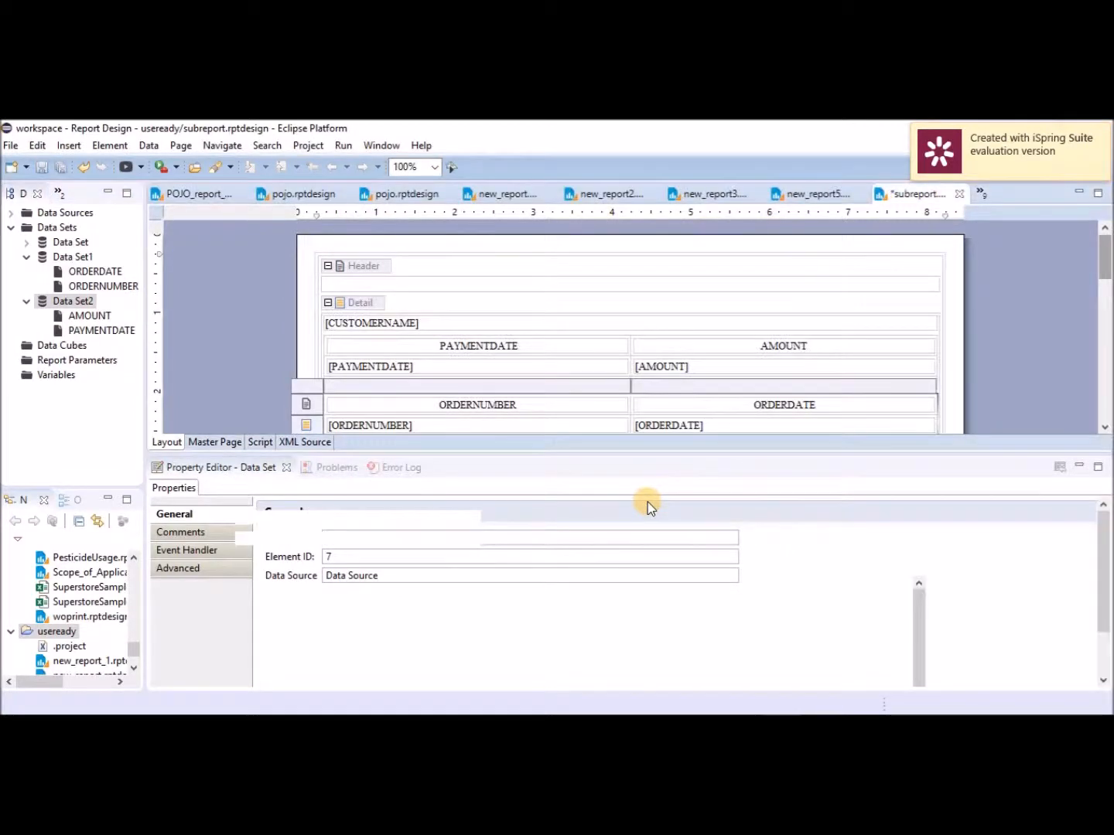
Move the payments table below the orders table within the customer list's detail area.
{"action": "left_click", "coordinate": [428, 342]}
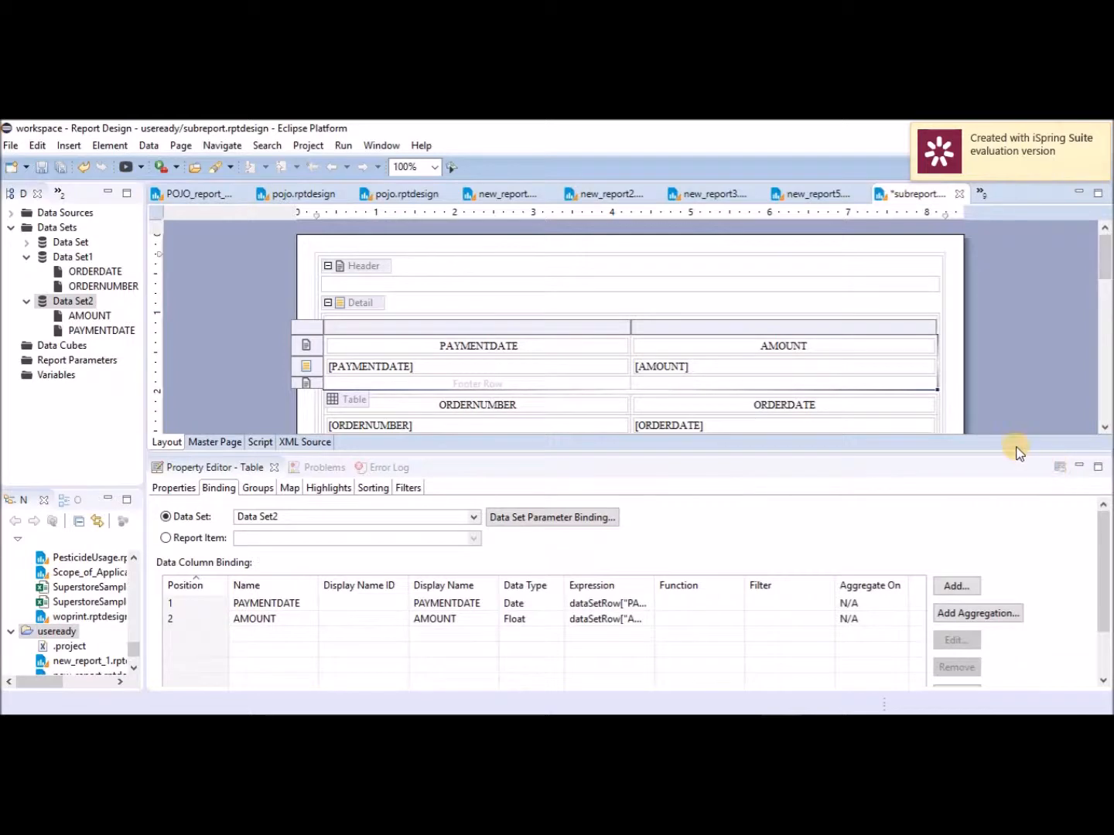
{"action": "left_click_drag", "start_coordinate": [1013, 452], "coordinate": [1012, 488]}
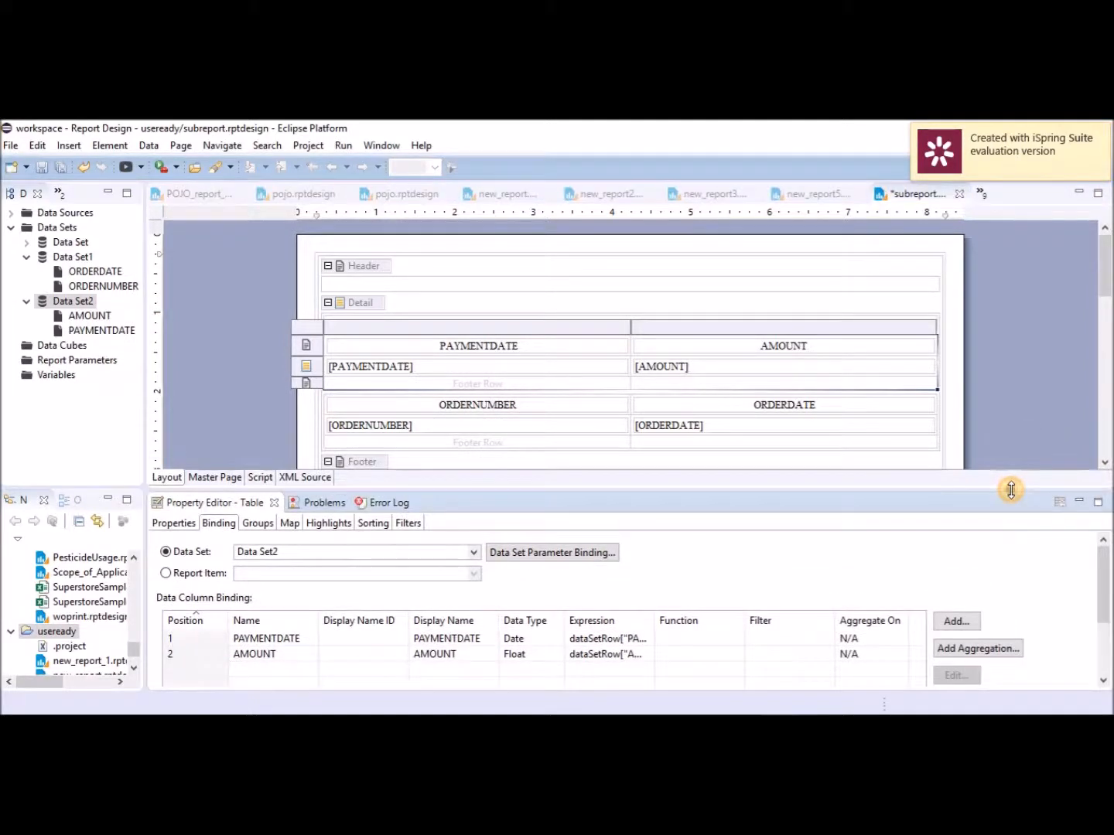
{"action": "left_click_drag", "start_coordinate": [344, 398], "coordinate": [321, 422]}
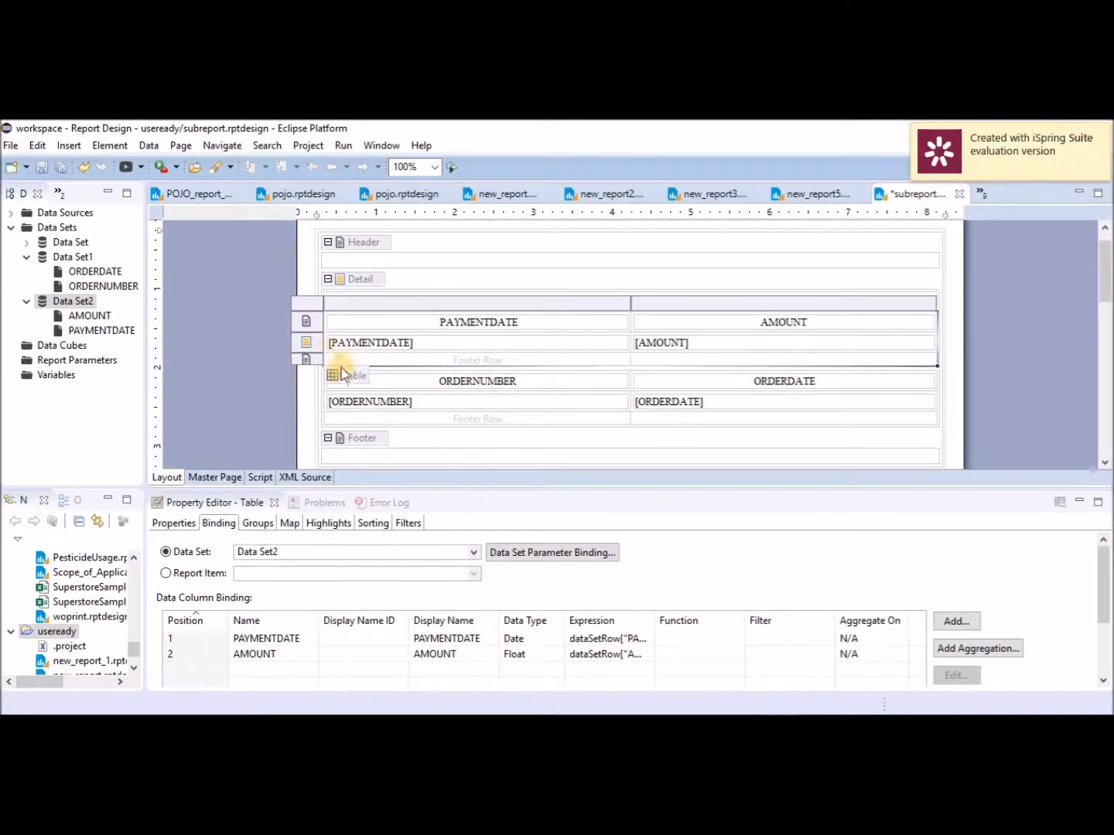
{"action": "left_click_drag", "start_coordinate": [336, 371], "coordinate": [325, 430]}
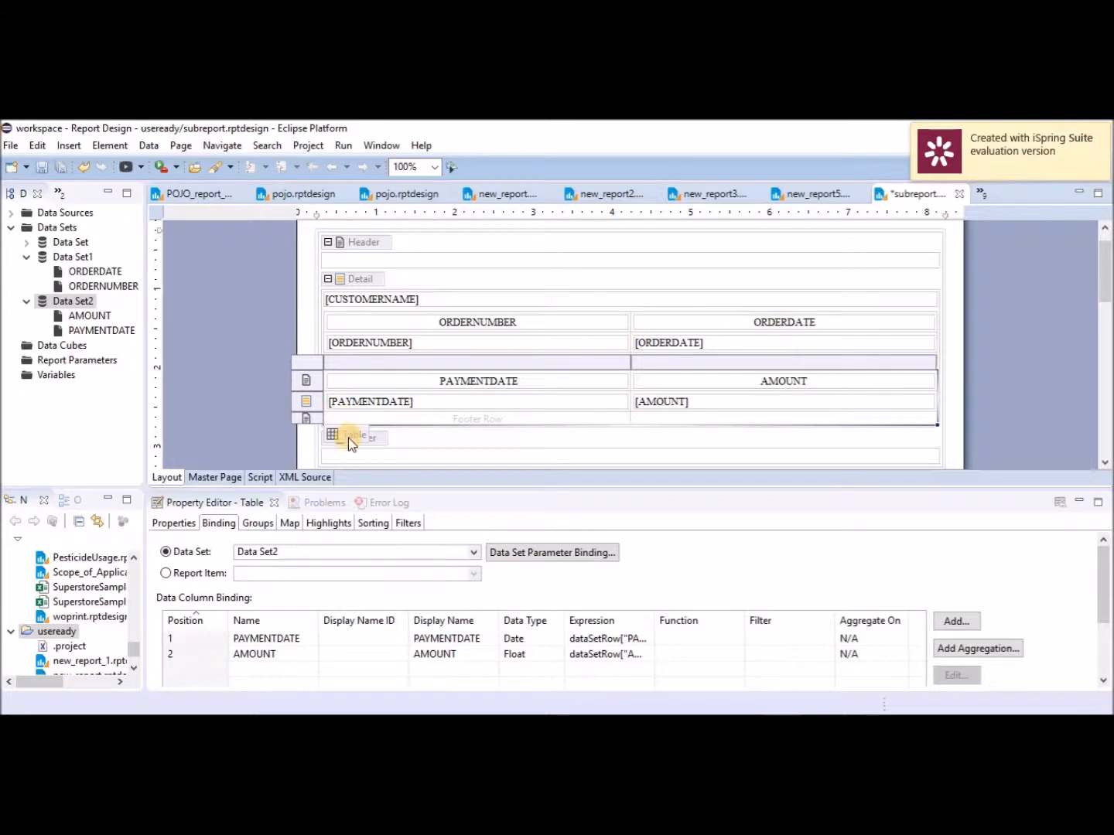
Add an ascending sort key on row["PAYMENTDATE"] to the payments table.
{"action": "left_click", "coordinate": [375, 522]}
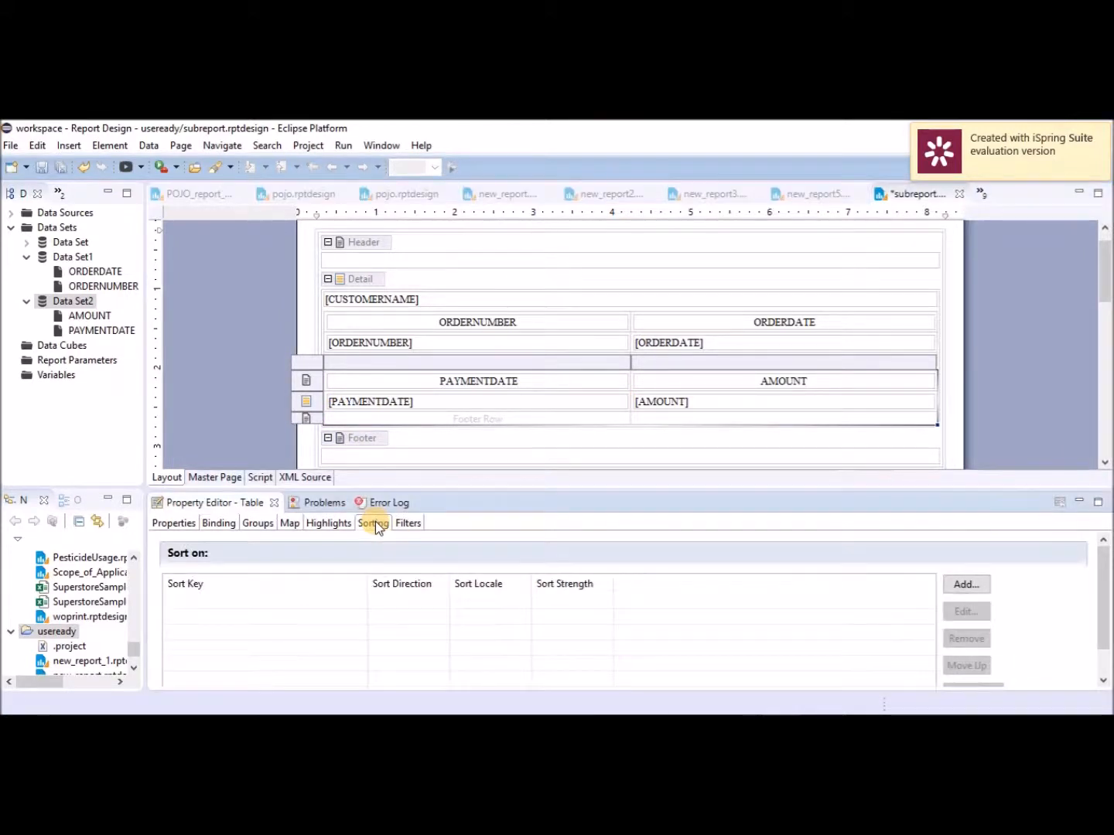
{"action": "left_click", "coordinate": [965, 592]}
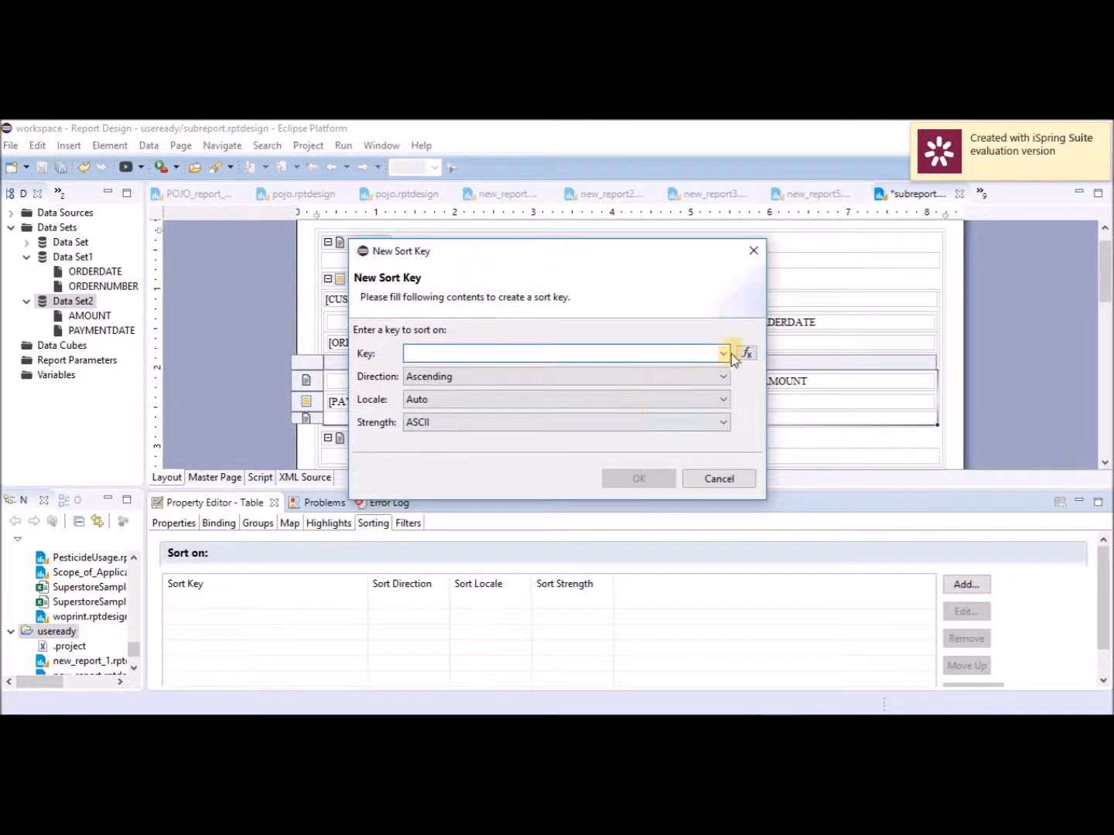
{"action": "left_click", "coordinate": [723, 352]}
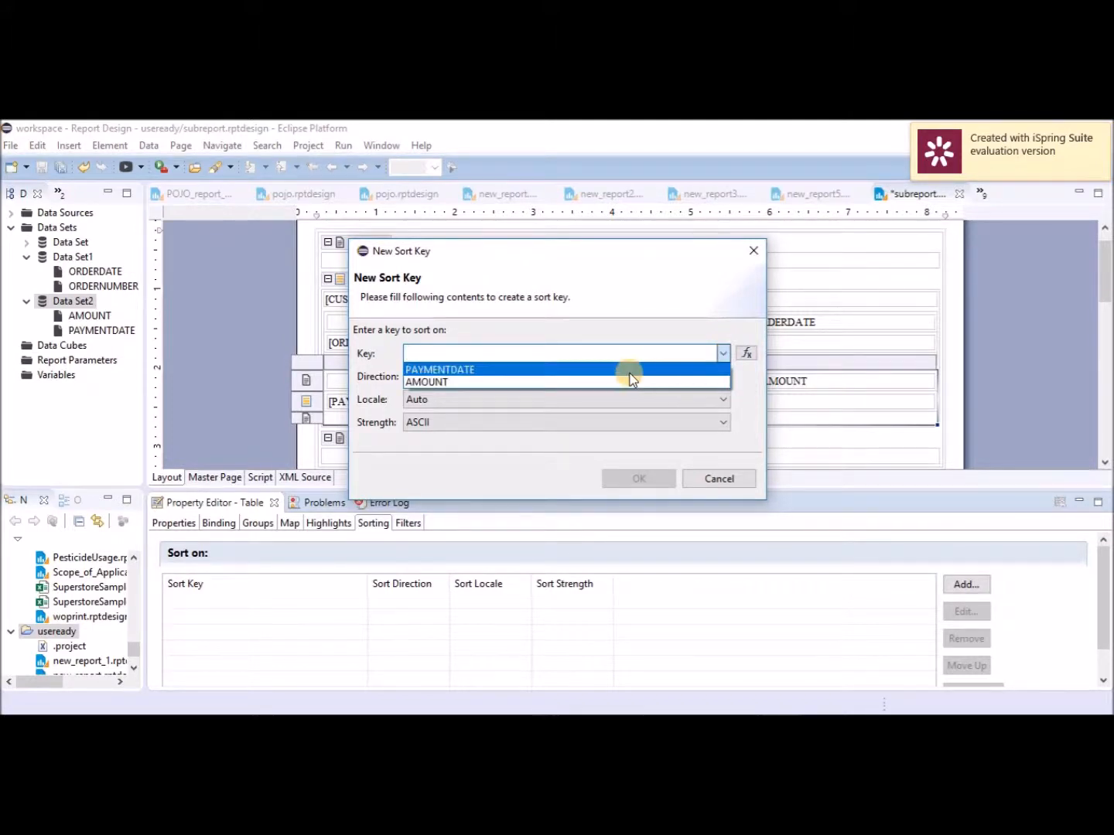
{"action": "left_click", "coordinate": [615, 371]}
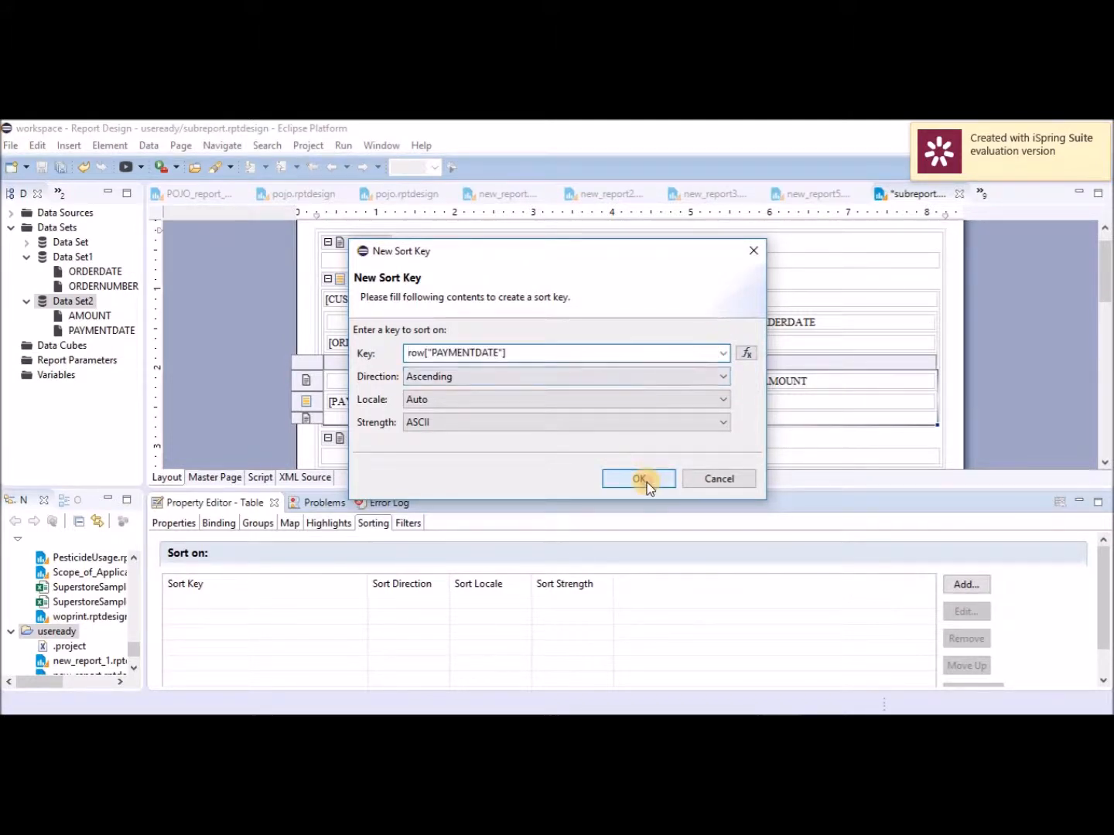
{"action": "left_click", "coordinate": [644, 479]}
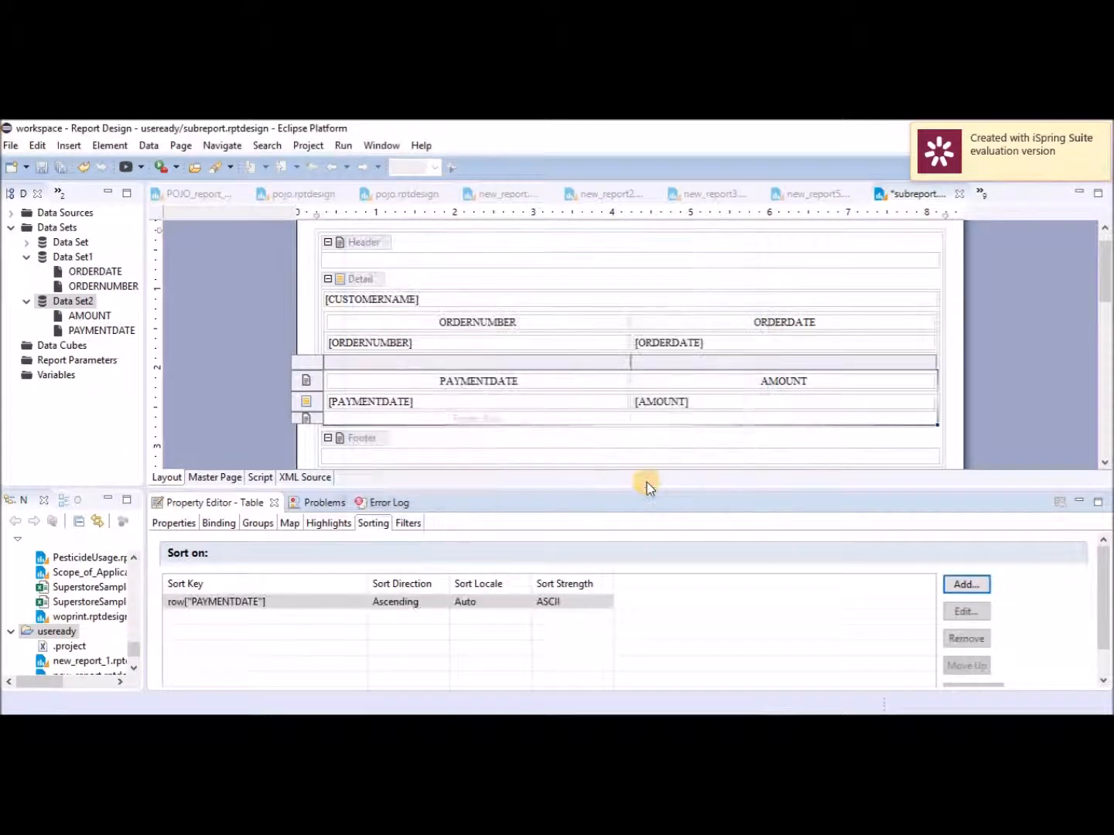
View the report in the web viewer and check the payments listed under the customers on the first two pages.
{"action": "left_click", "coordinate": [340, 145]}
{"action": "mouse_move", "coordinate": [368, 182]}
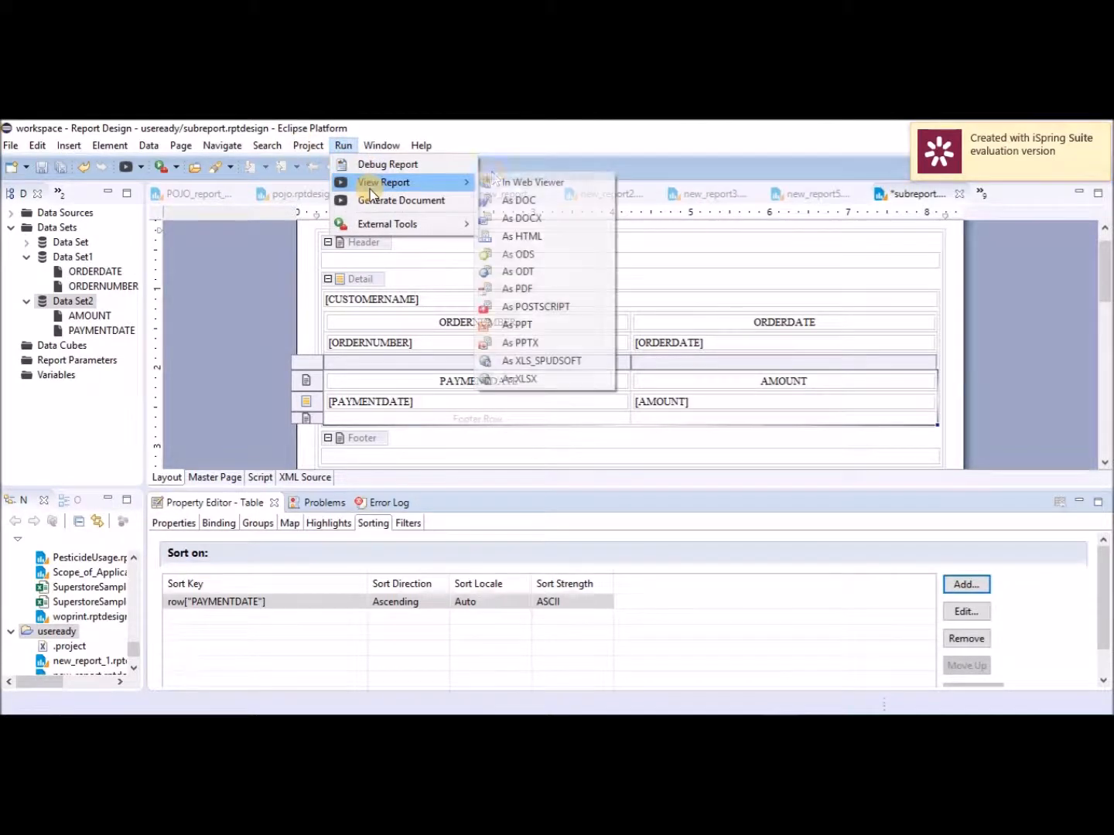
{"action": "left_click", "coordinate": [554, 185]}
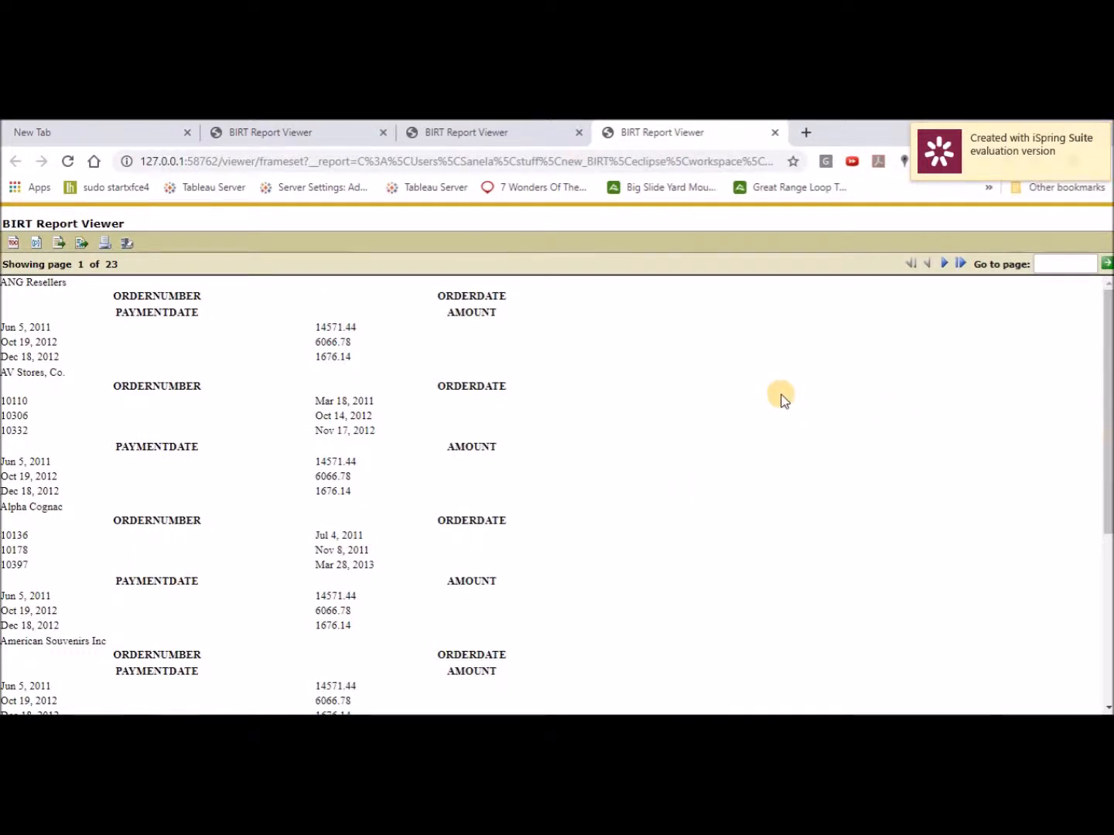
{"action": "left_click", "coordinate": [945, 265]}
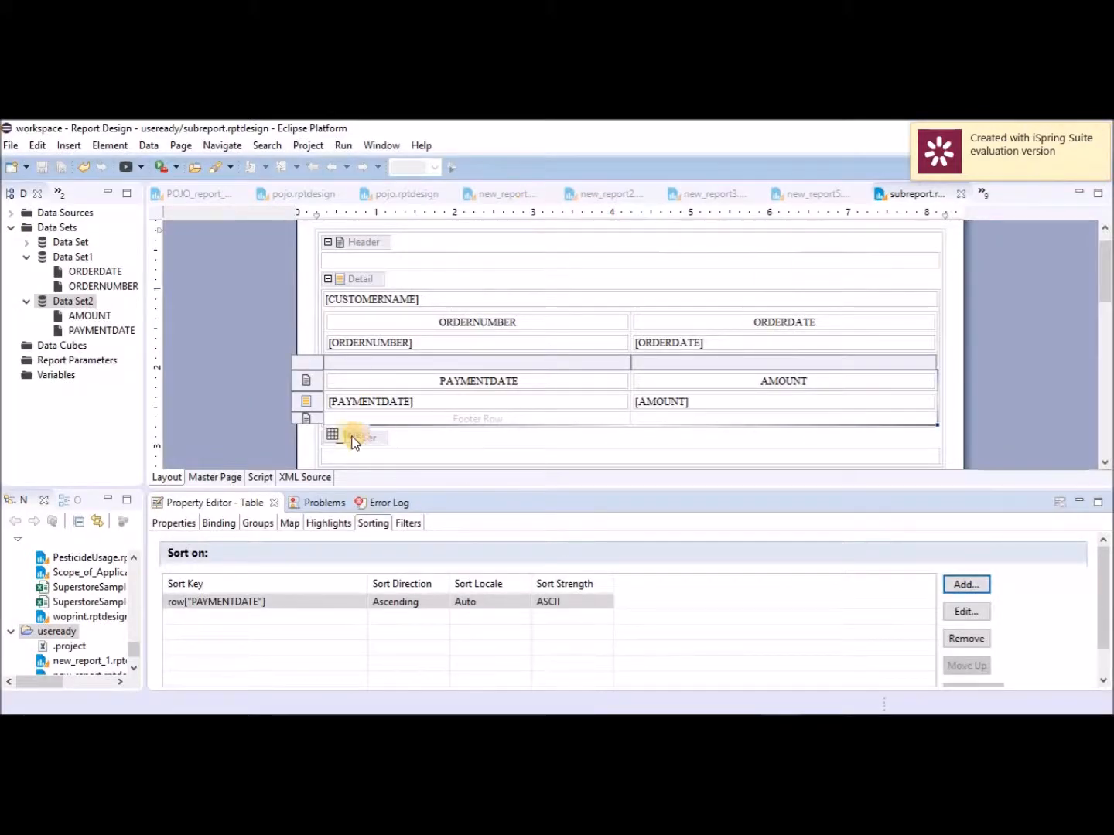
Bind the payments table's CustID data set parameter to row["CUSTOMERNUMBER"] from the list's column bindings.
{"action": "mouse_move", "coordinate": [341, 429]}
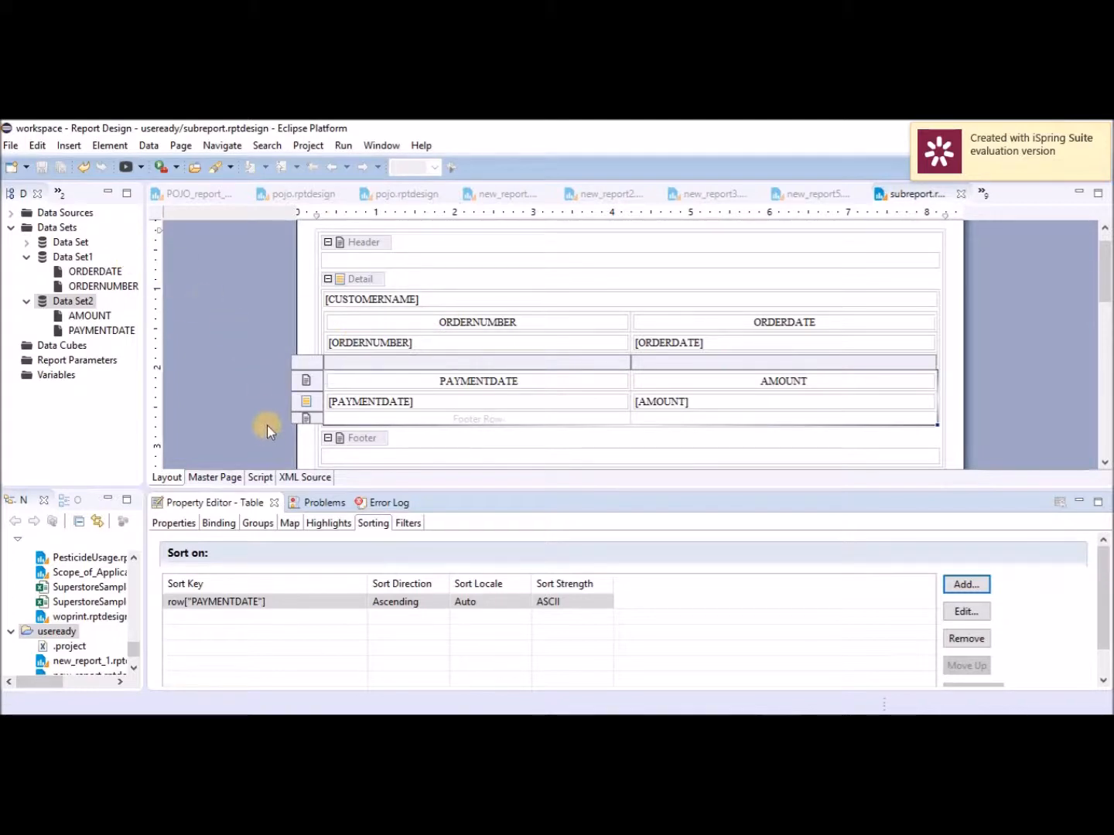
{"action": "left_click_drag", "start_coordinate": [81, 308], "coordinate": [346, 428]}
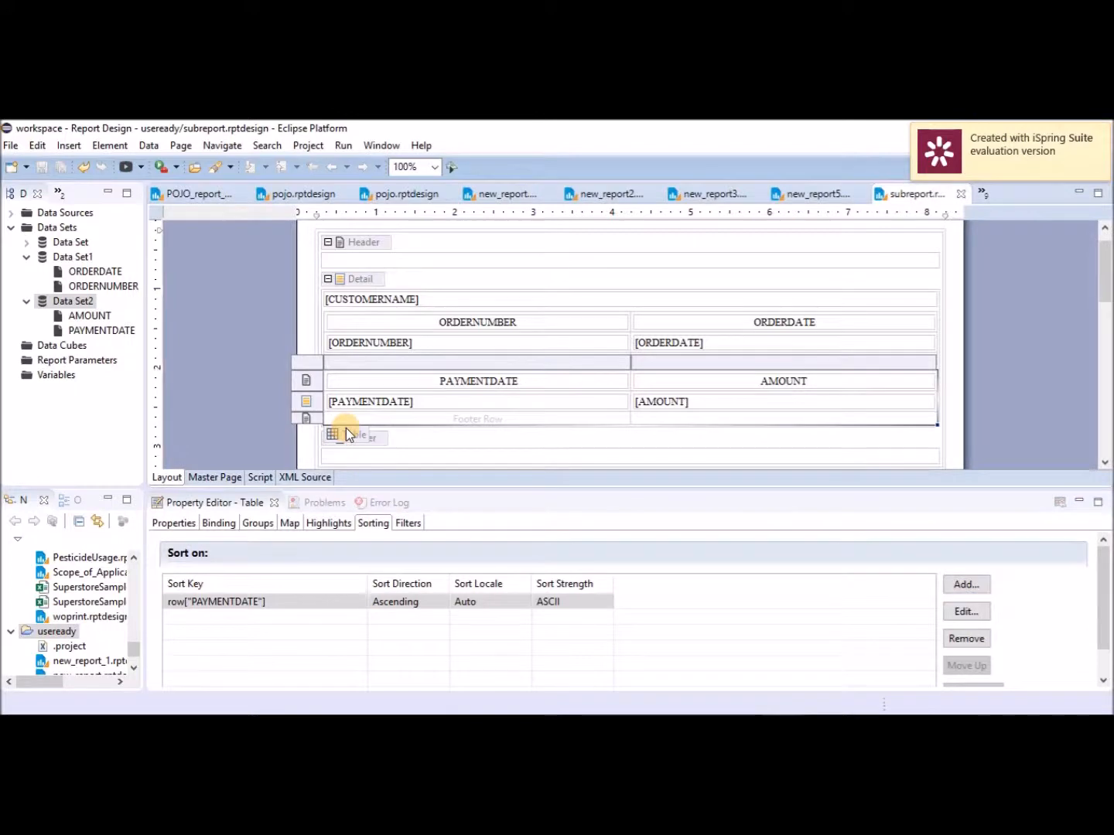
{"action": "left_click", "coordinate": [221, 523]}
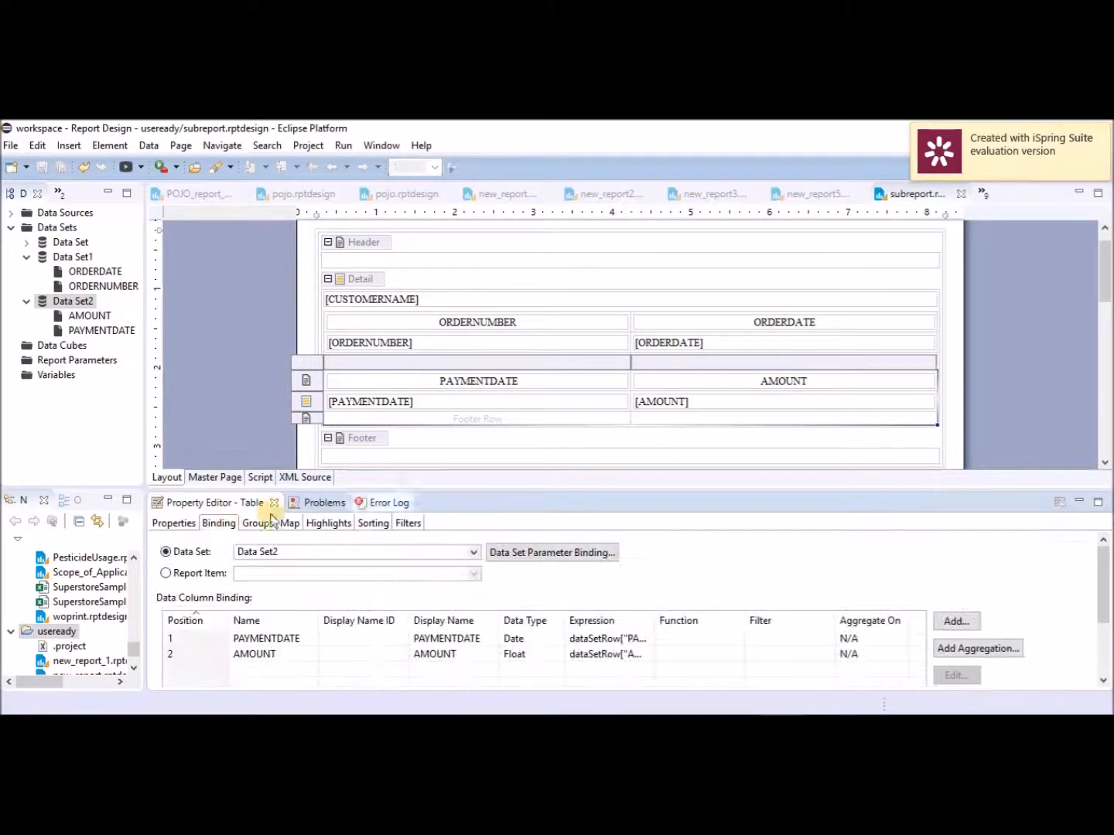
{"action": "left_click", "coordinate": [553, 553]}
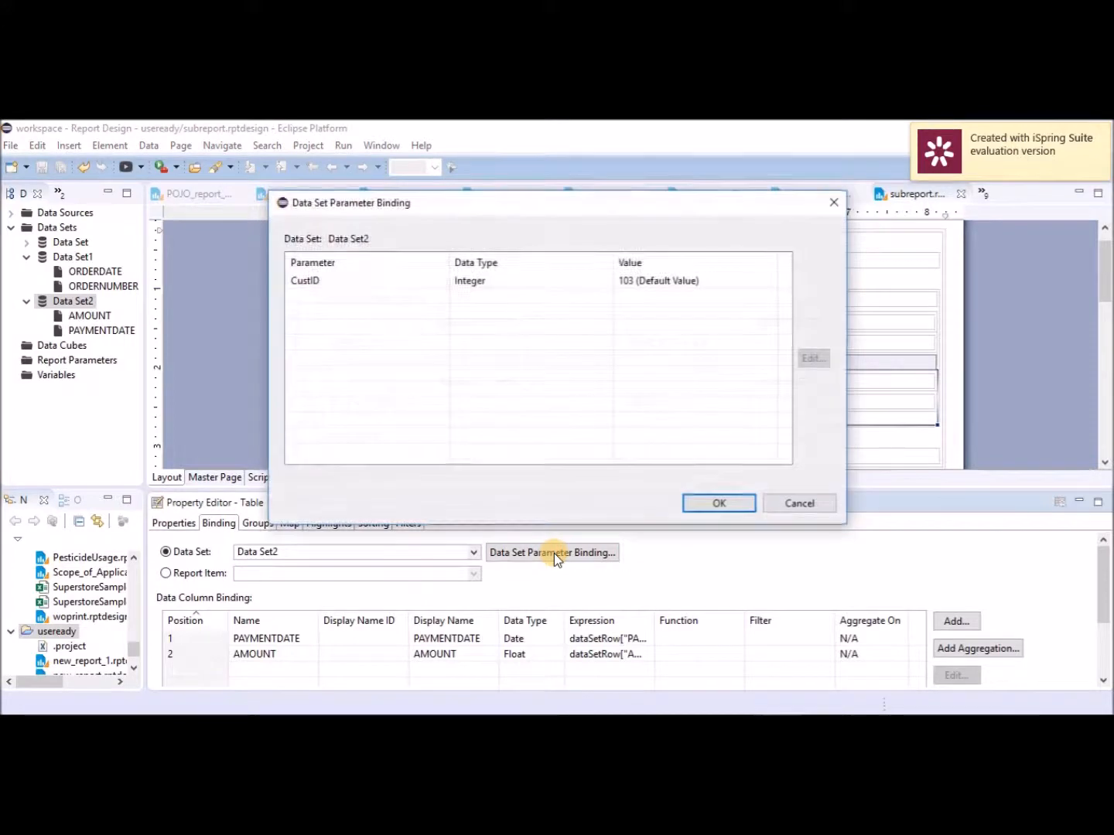
{"action": "left_click", "coordinate": [672, 280]}
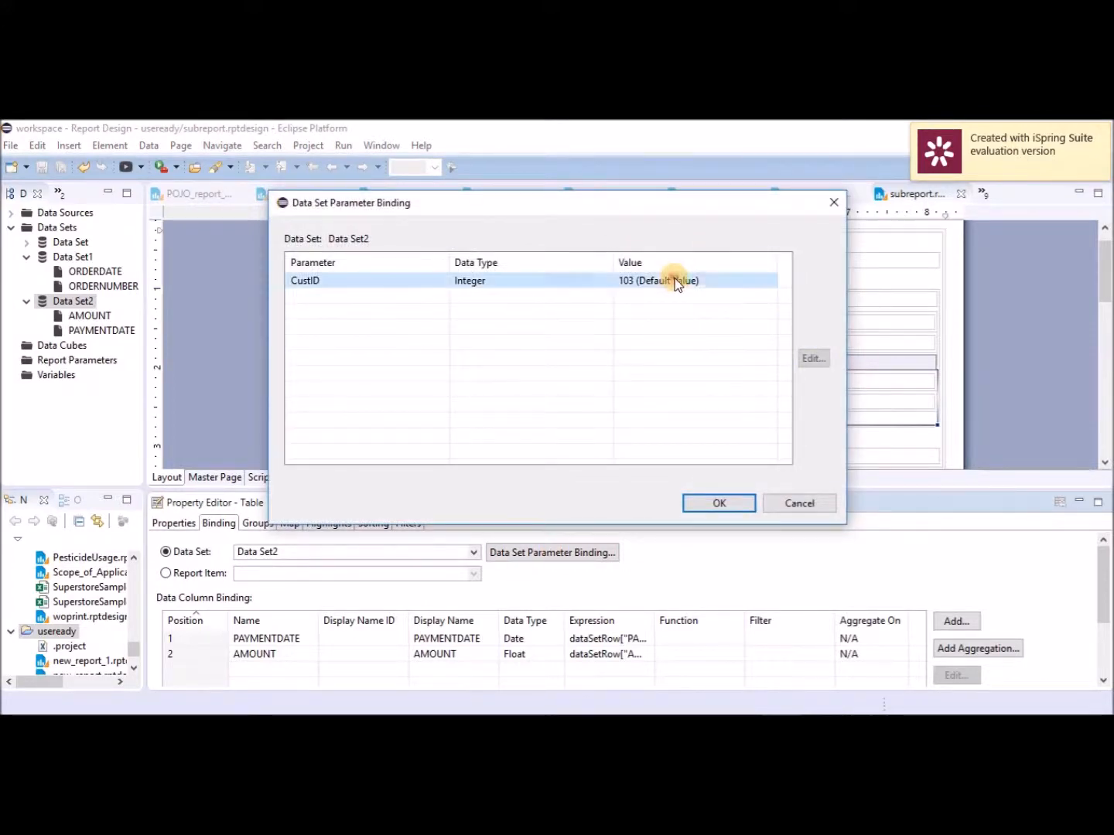
{"action": "left_click", "coordinate": [815, 361]}
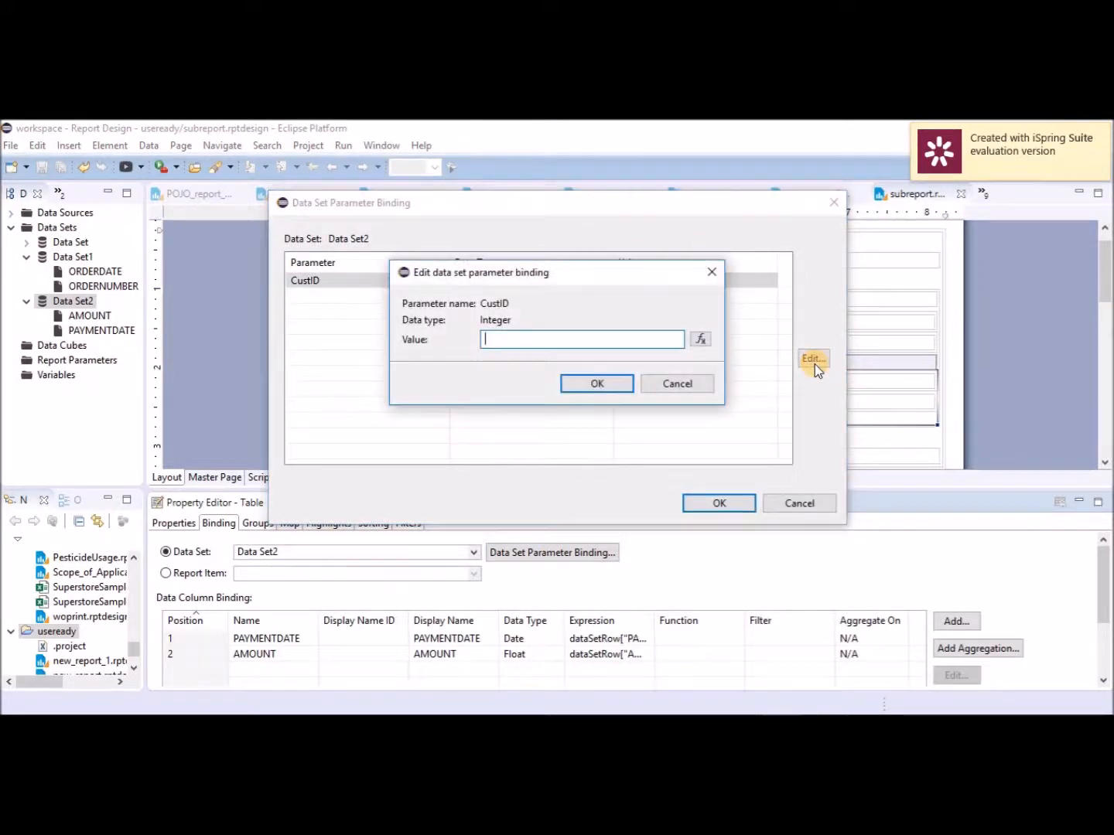
{"action": "left_click", "coordinate": [702, 341]}
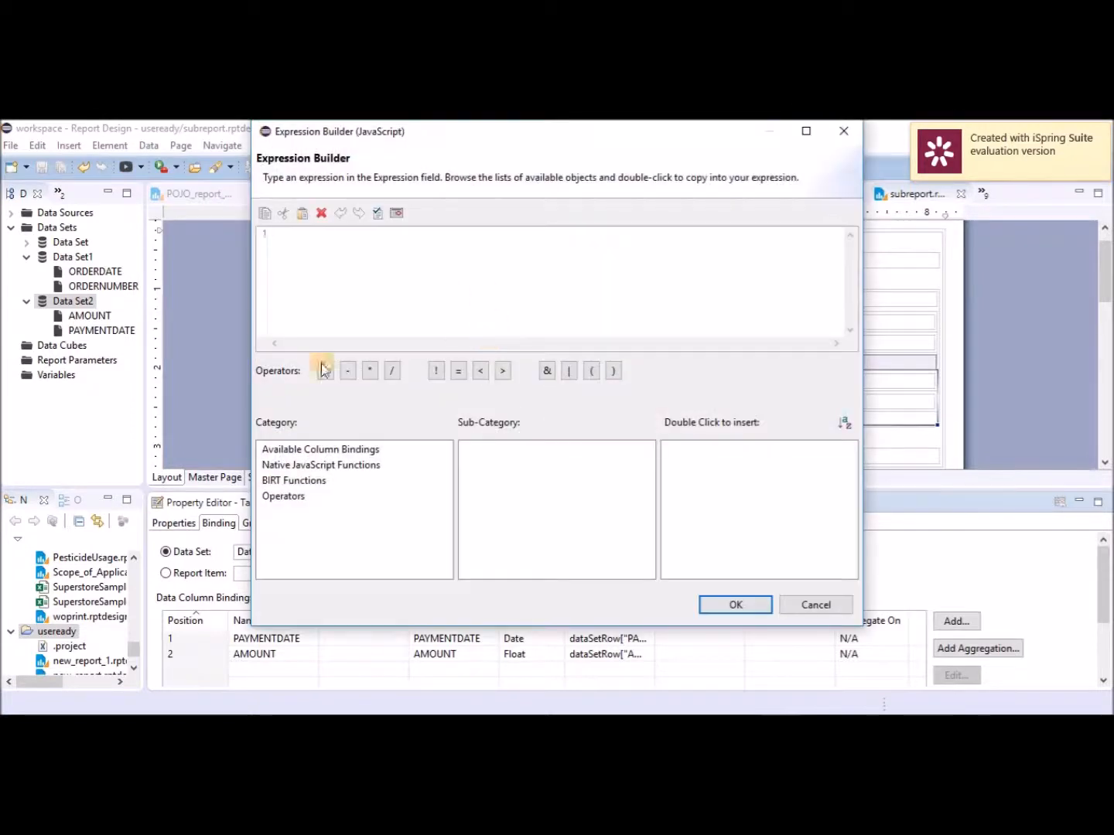
{"action": "left_click", "coordinate": [316, 448]}
{"action": "left_click", "coordinate": [521, 451]}
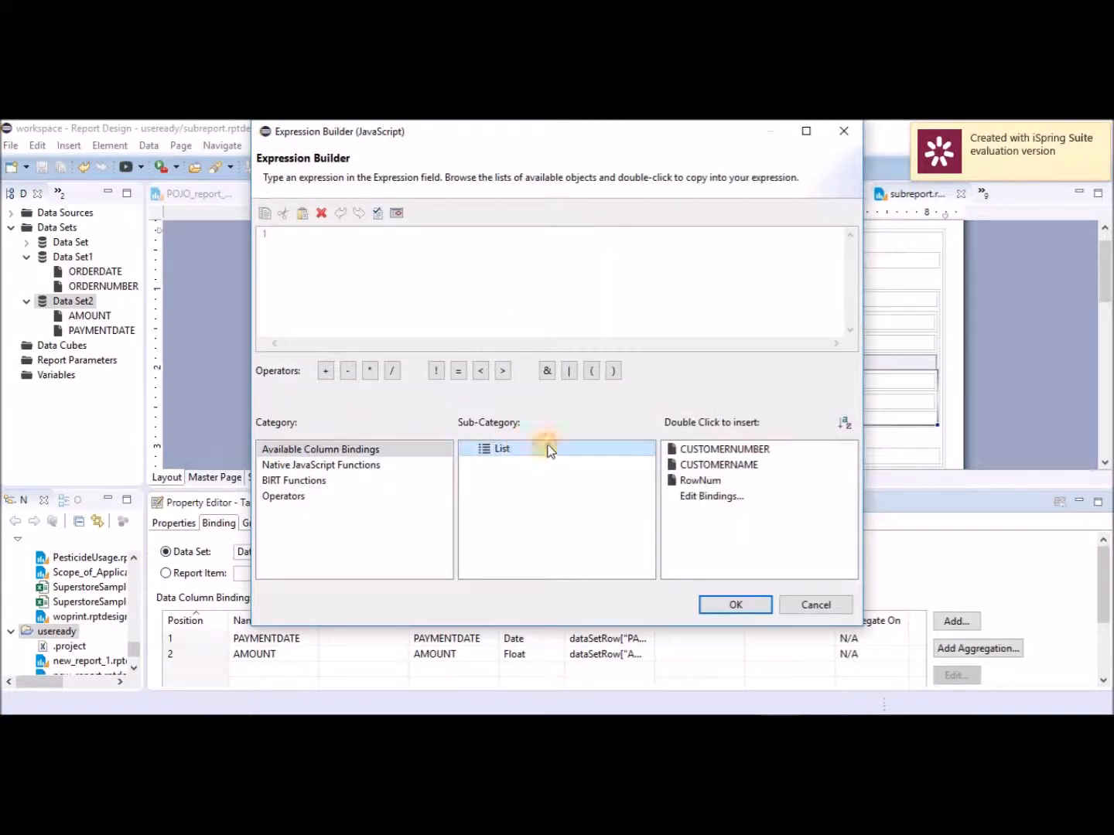
{"action": "double_click", "coordinate": [725, 449]}
{"action": "left_click", "coordinate": [741, 607]}
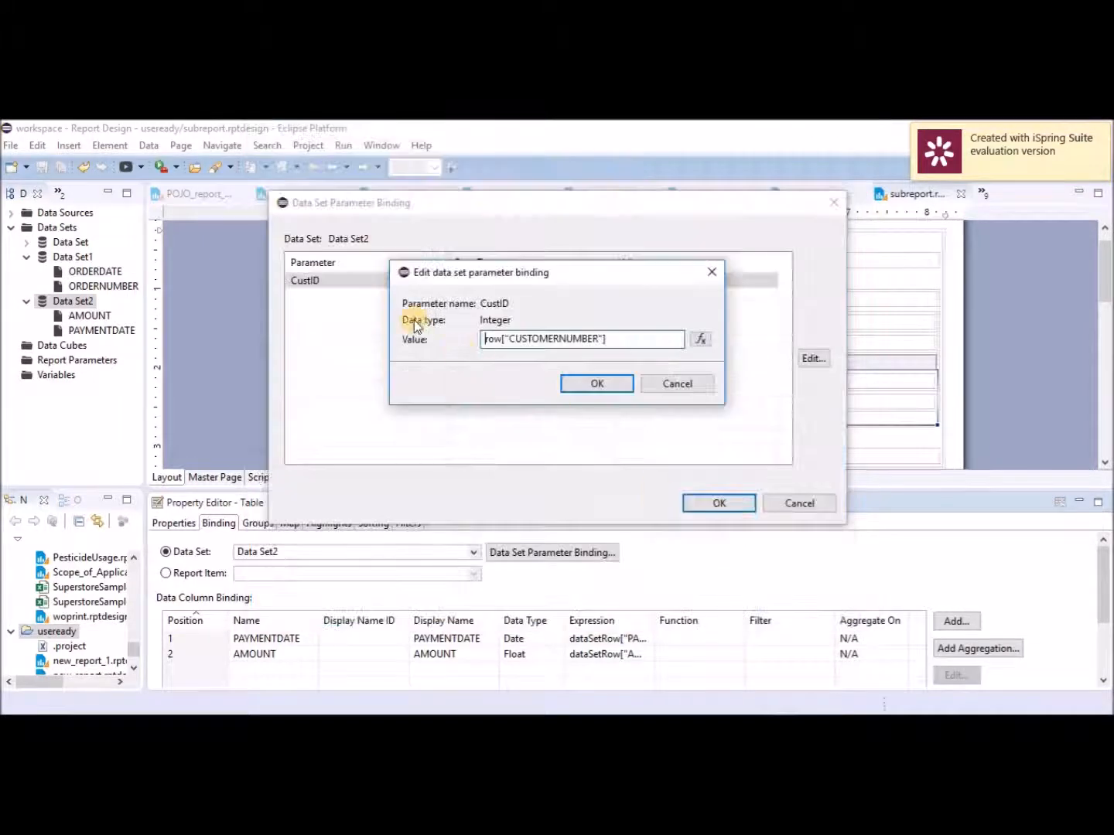
{"action": "left_click", "coordinate": [592, 382]}
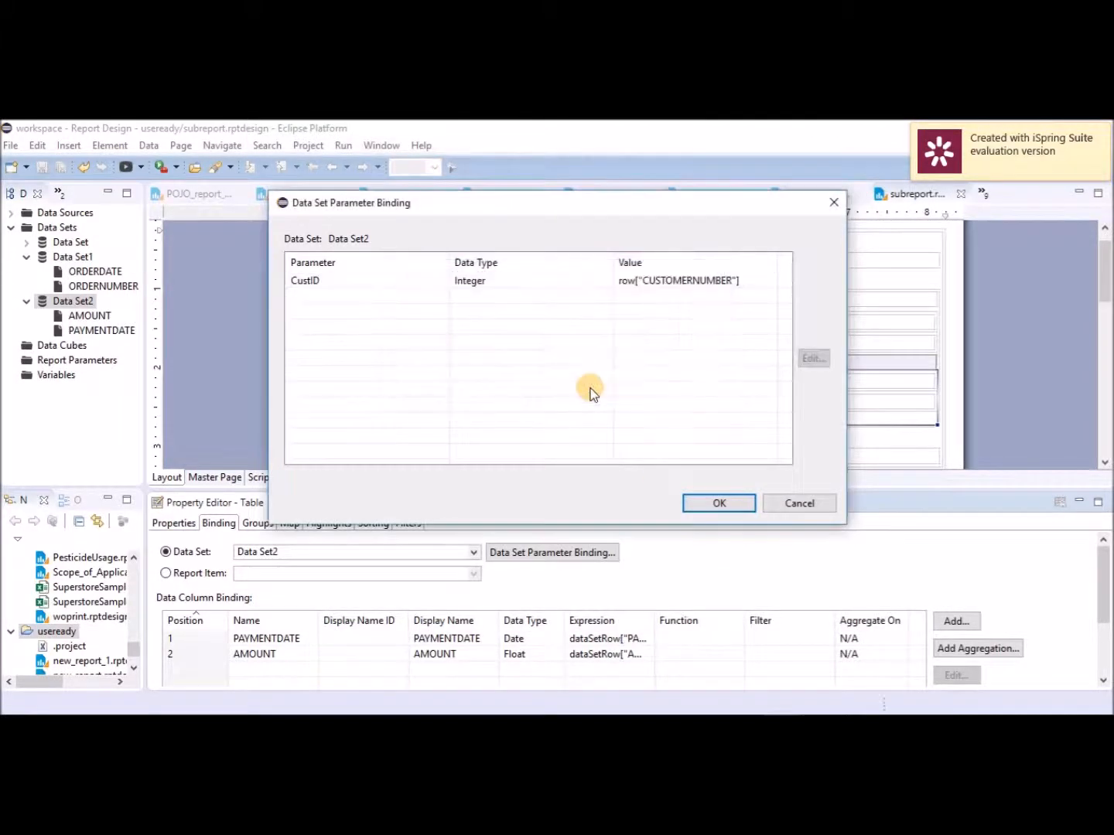
{"action": "left_click", "coordinate": [721, 504]}
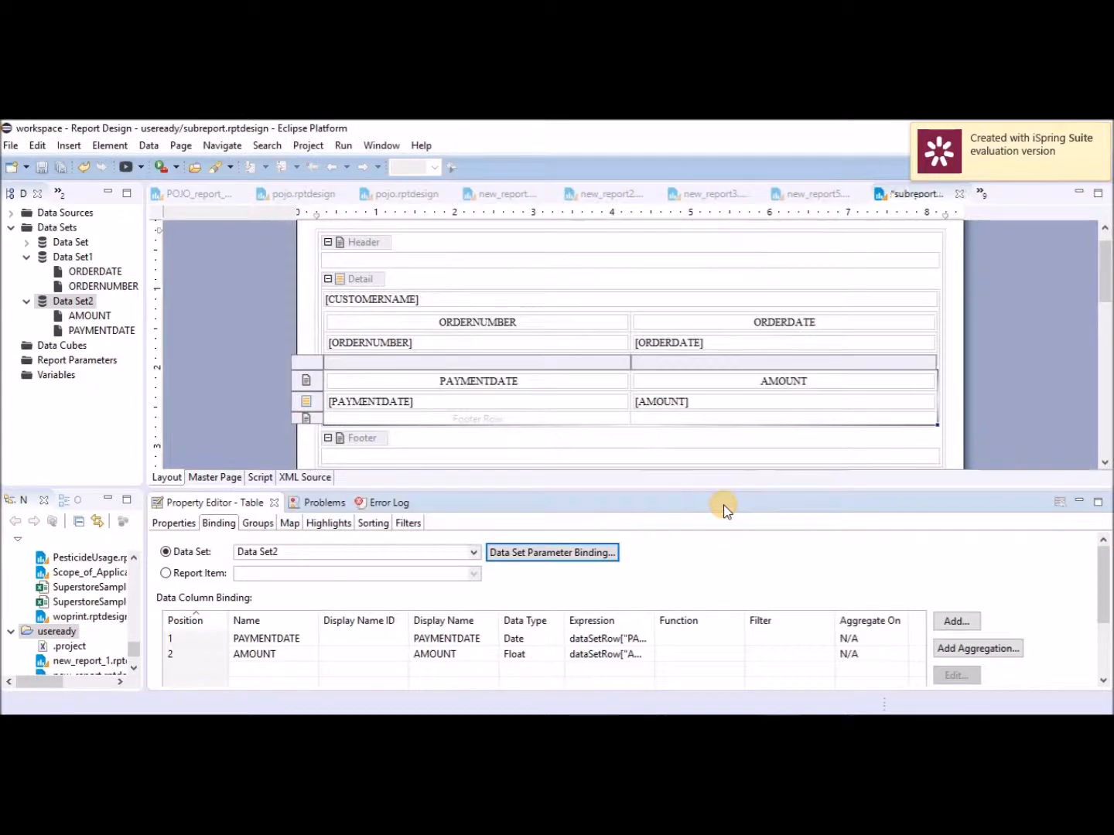
View the report in the web viewer again, compare the payments per customer with the earlier preview, and return to the report design.
{"action": "left_click", "coordinate": [344, 144]}
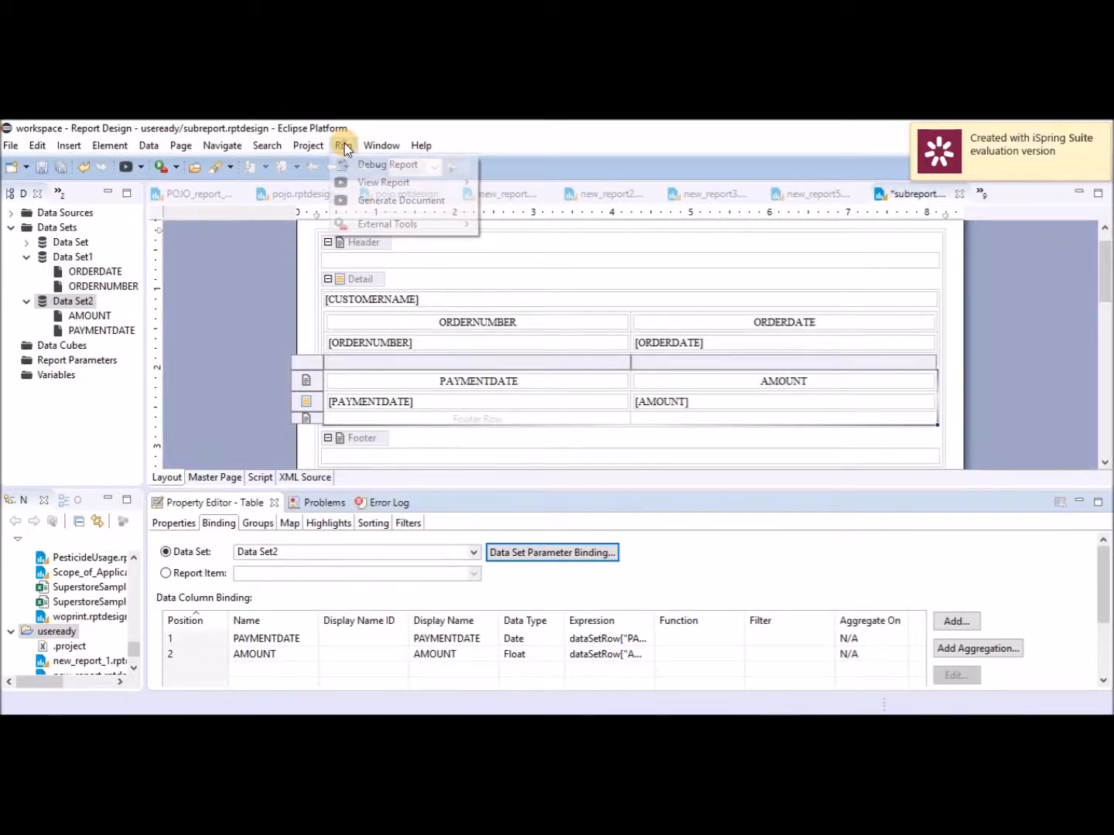
{"action": "mouse_move", "coordinate": [371, 184]}
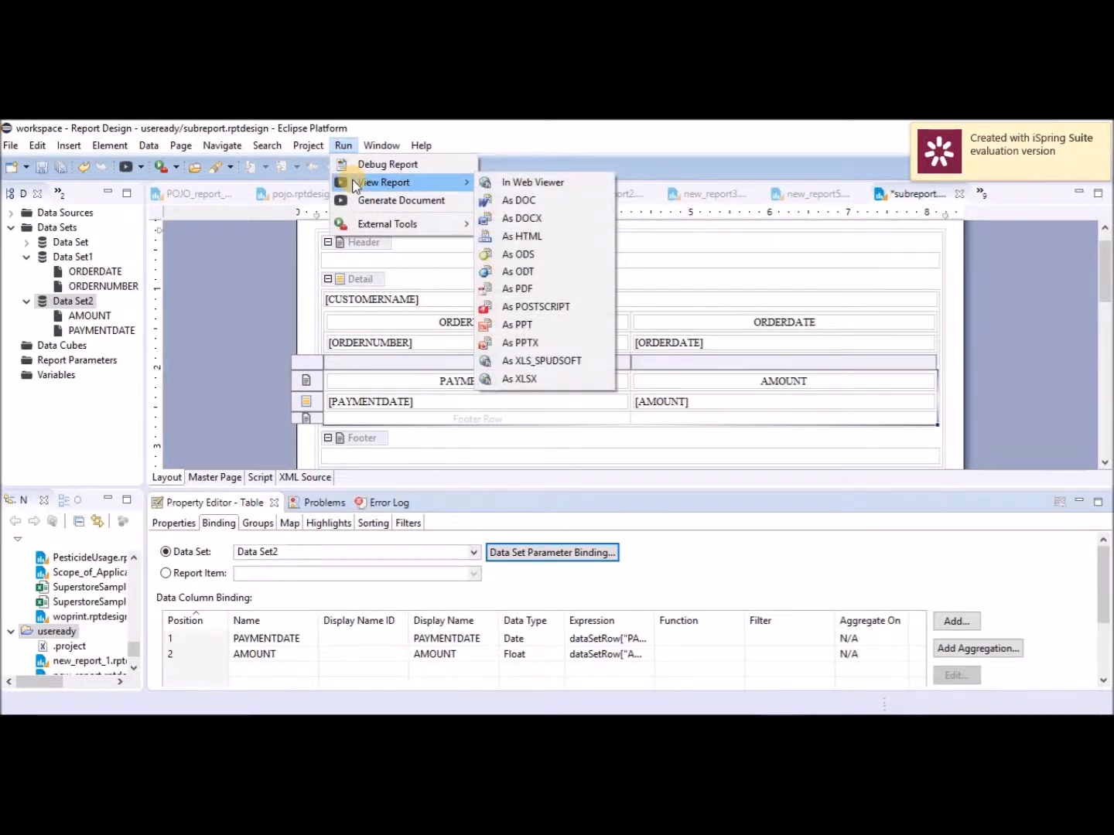
{"action": "left_click", "coordinate": [527, 182]}
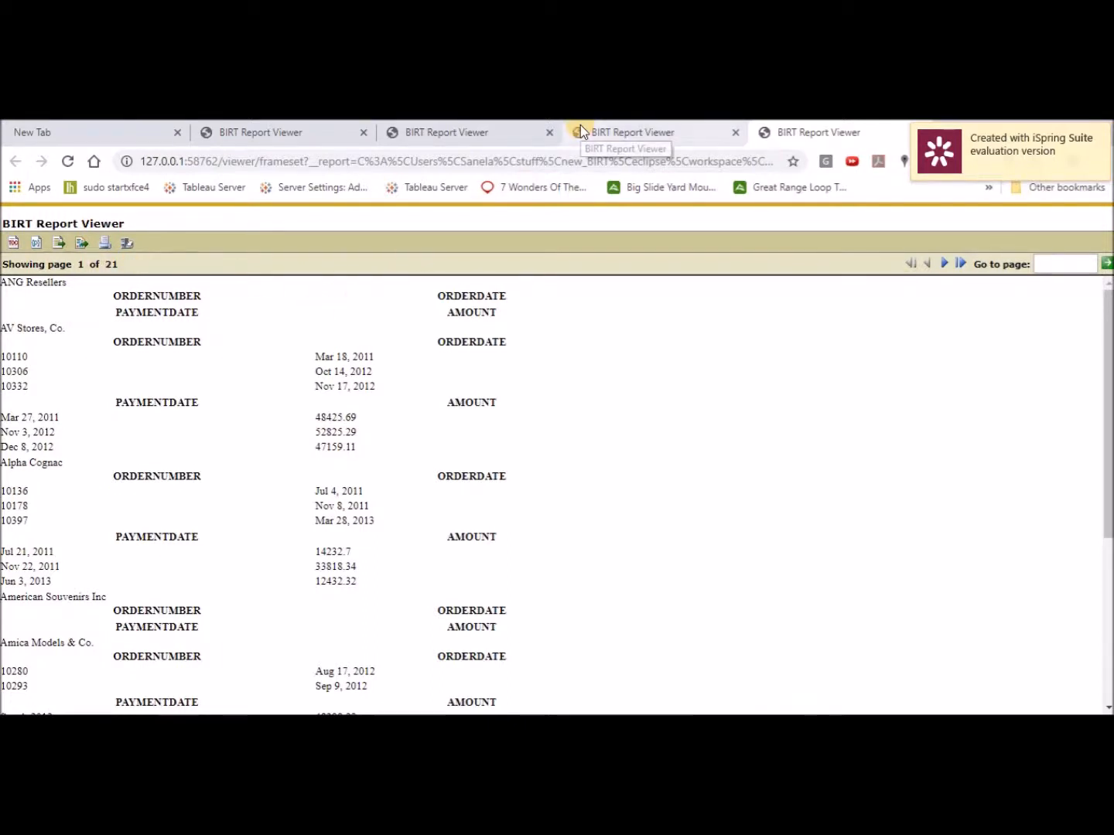
{"action": "left_click", "coordinate": [676, 132]}
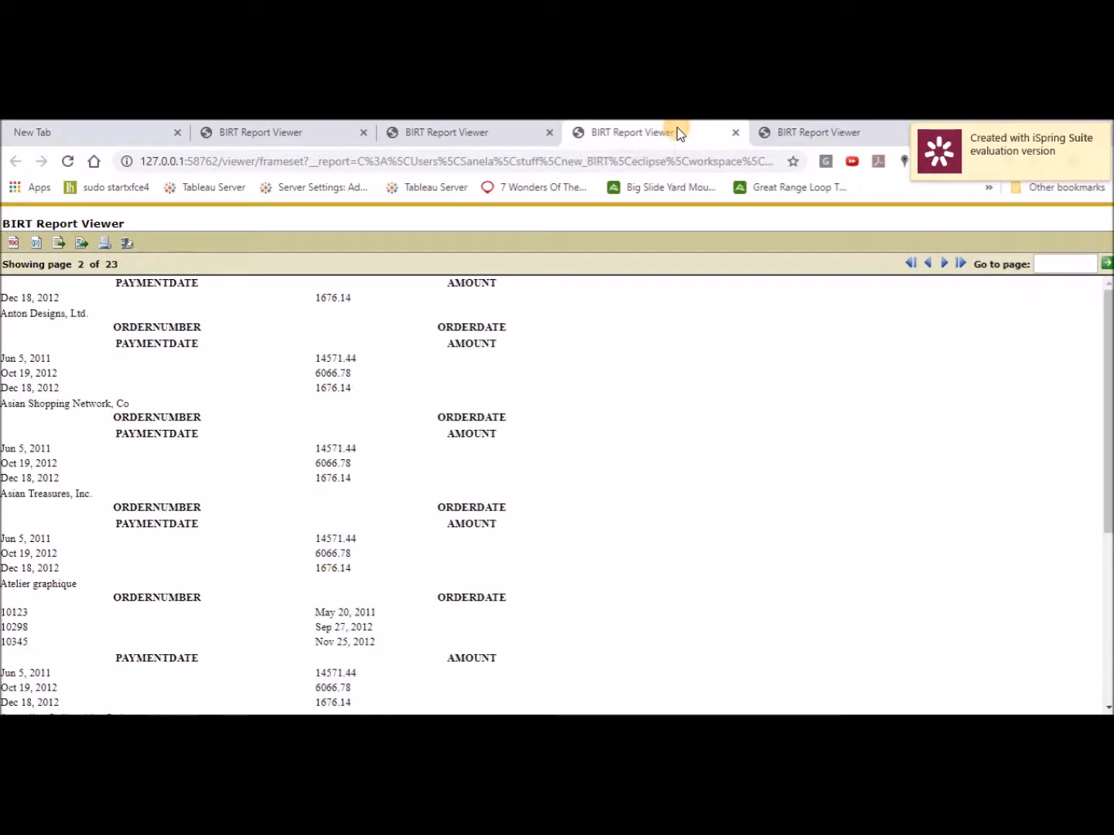
{"action": "left_click", "coordinate": [842, 138]}
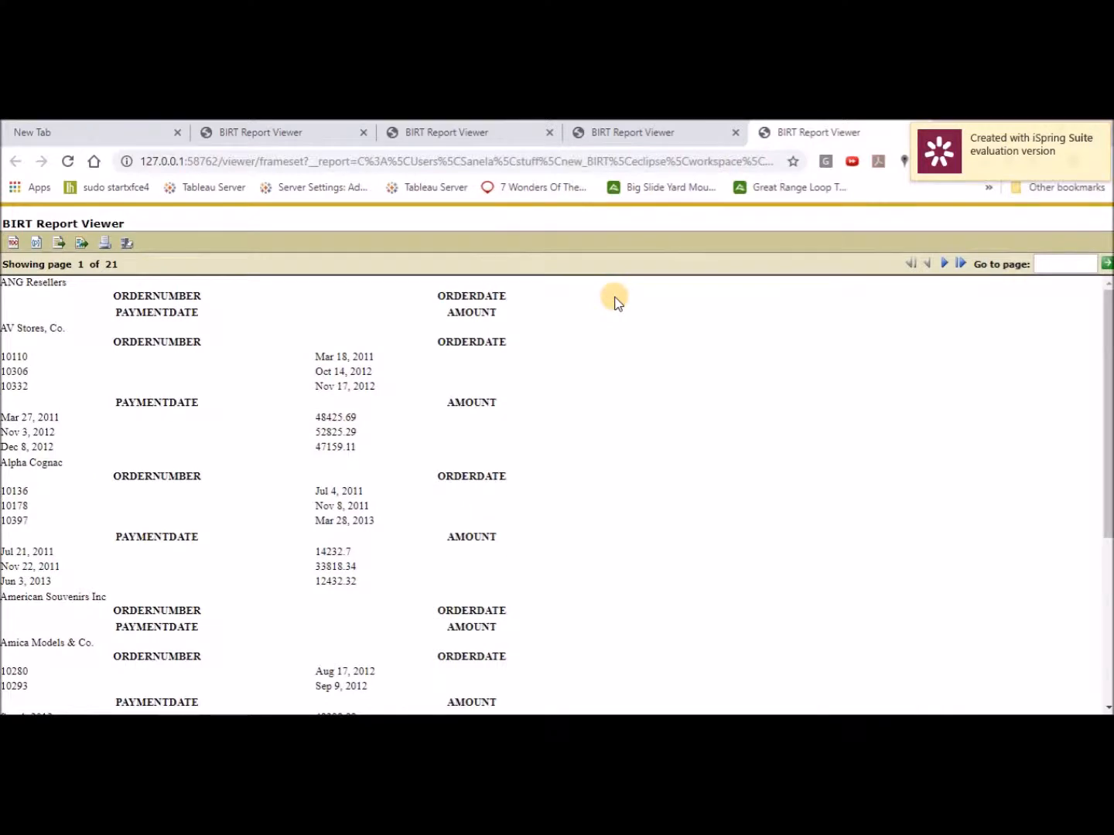
{"action": "key", "text": "alt+Tab"}
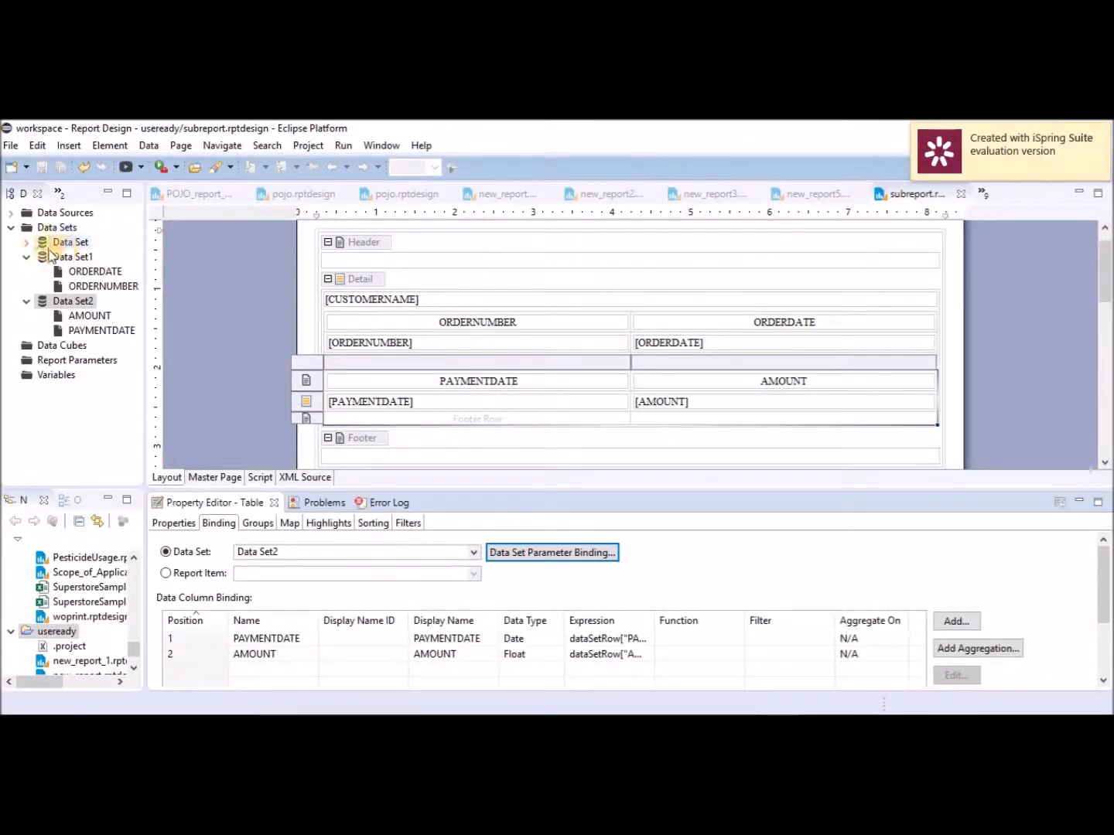
Open the SQL query of the customer data set, Data Set, for editing.
{"action": "left_click", "coordinate": [26, 242]}
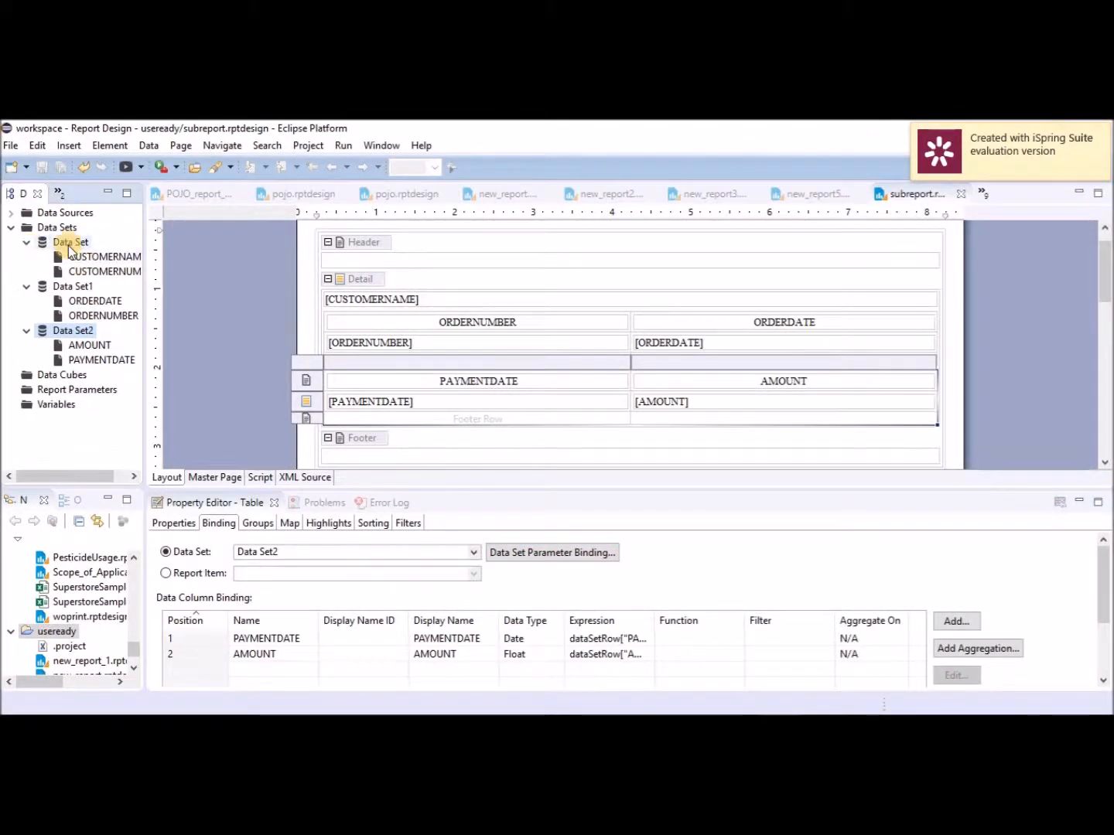
{"action": "double_click", "coordinate": [59, 242]}
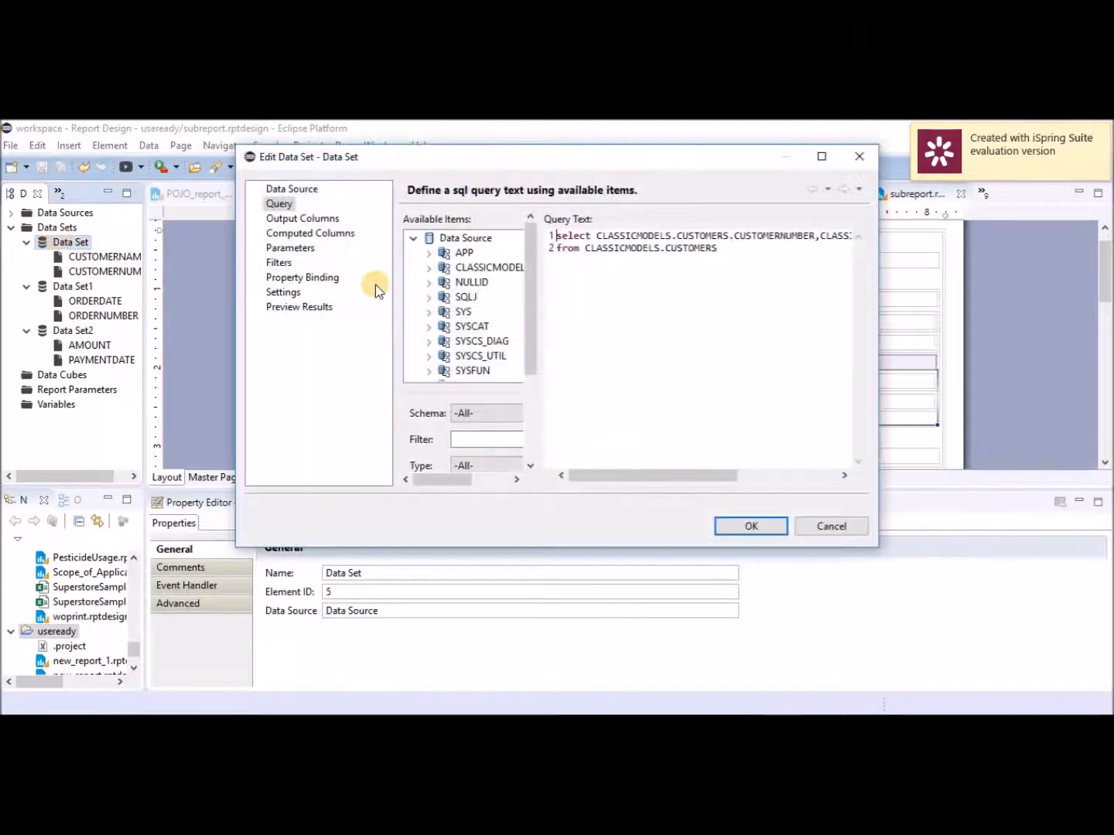
{"action": "left_click", "coordinate": [737, 253]}
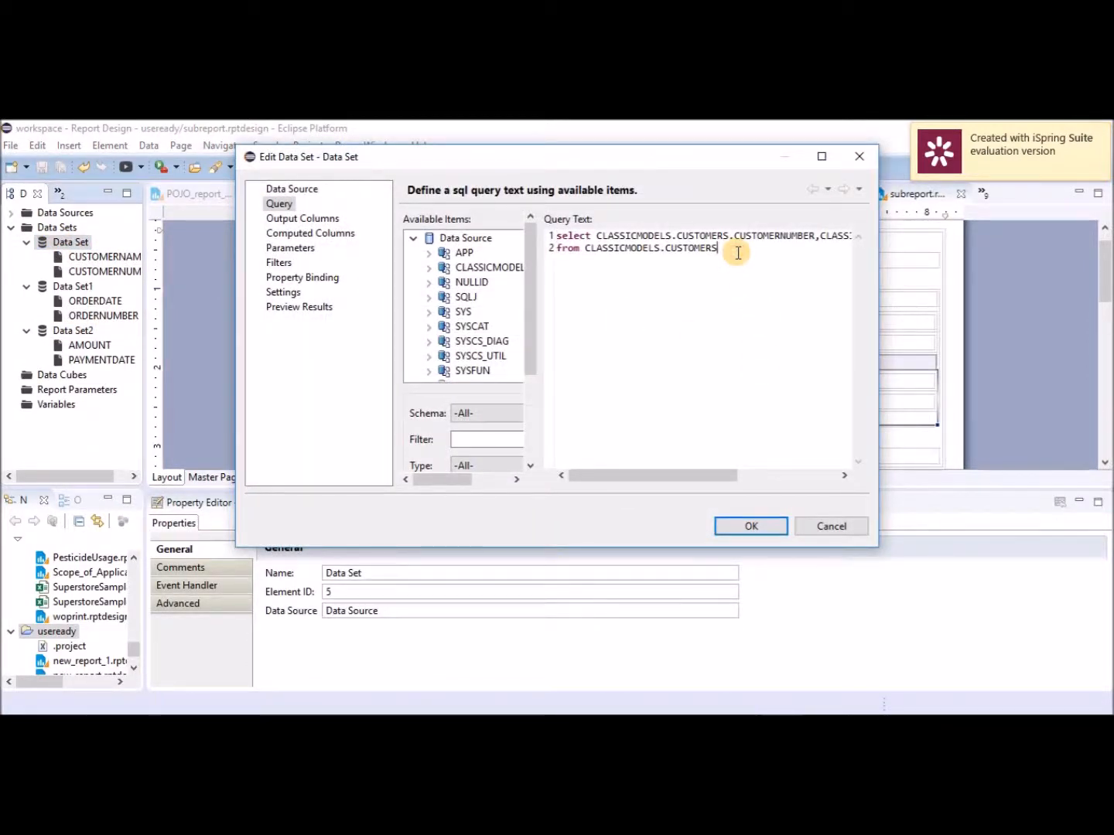
{"action": "key", "text": "ctrl+a"}
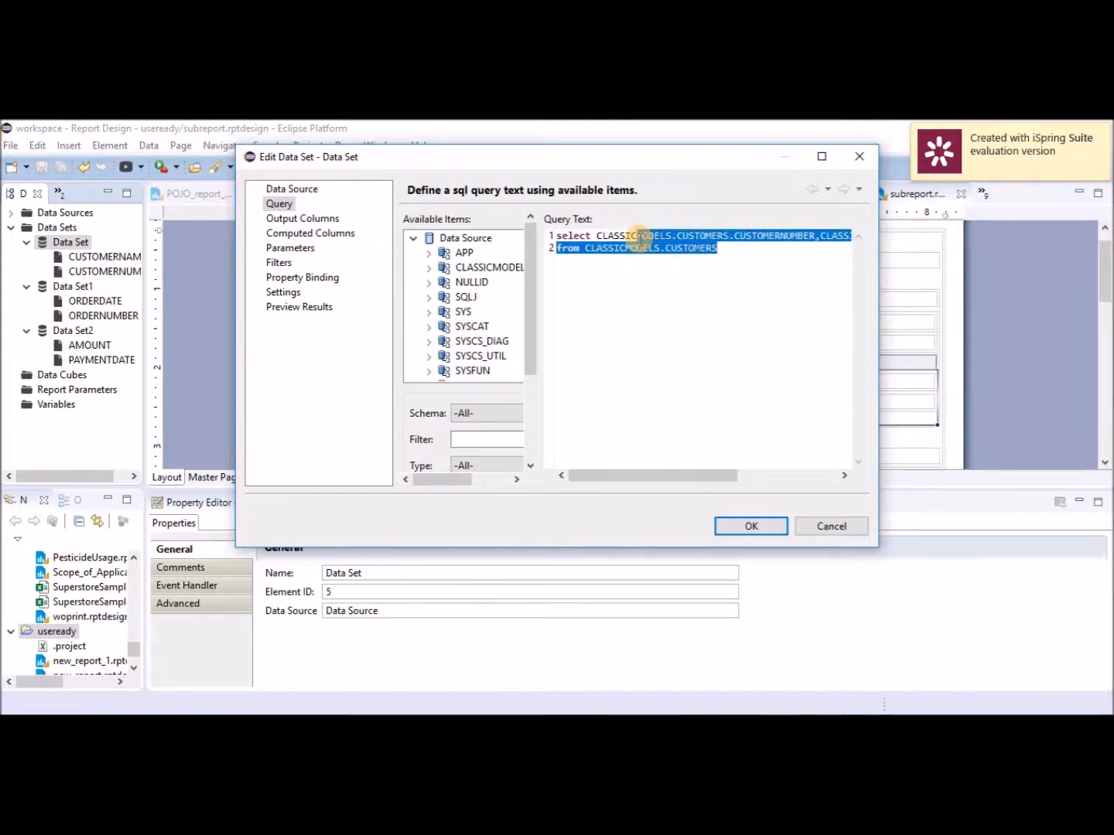
{"action": "type", "text": "WHERE   EXISTS   (SELECT Orders.customerNumber   FROM Orders   WHERE Customers.customerNumber =   Orders.customerNumber)   OR   EXISTS   (SELECT Payments.customerNumber   FROM Payments   WHERE Customers.customerNumber =   Payments.customerNumber)"}
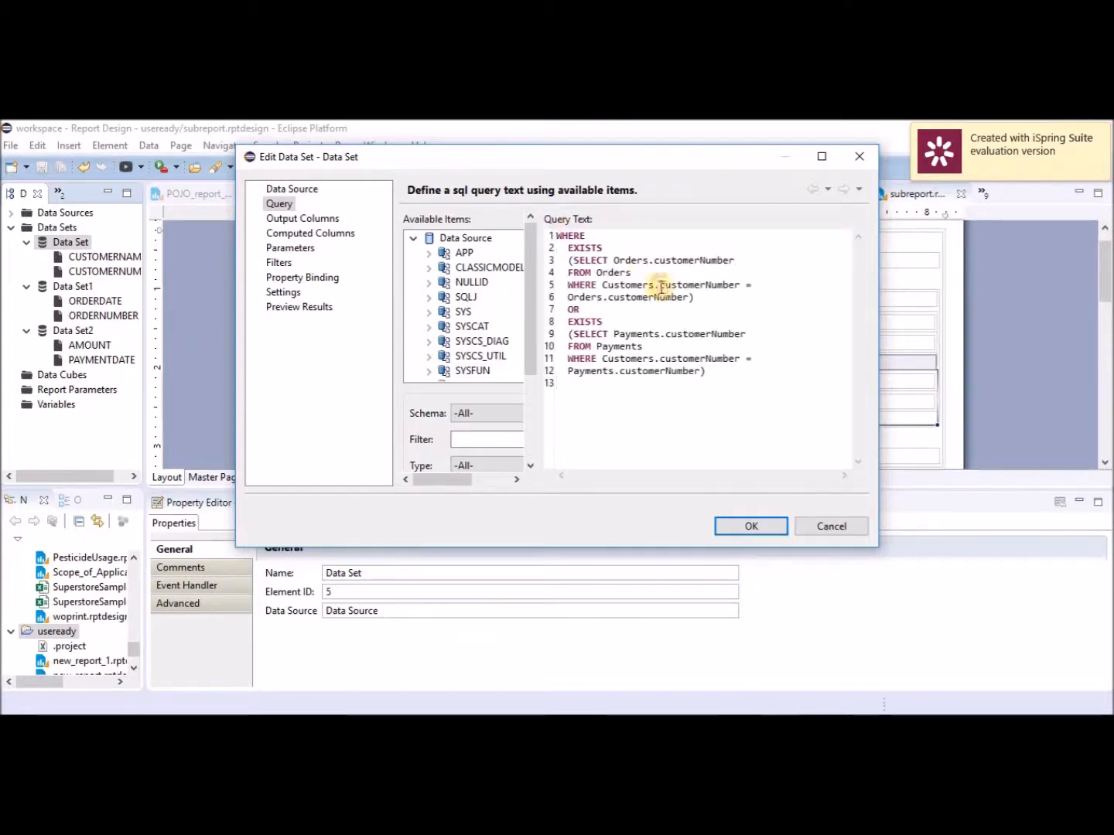
{"action": "key", "text": "ctrl+z"}
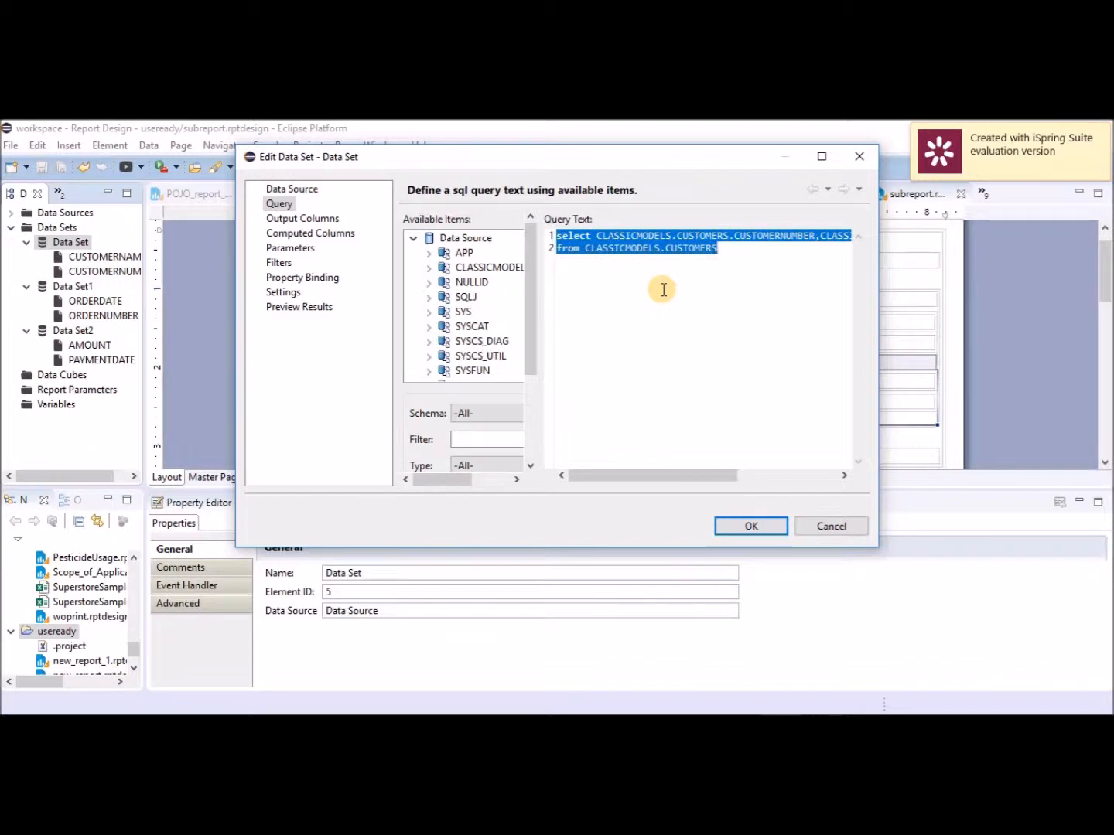
Append a WHERE clause to the customer query with EXISTS subqueries on Orders OR Payments, each matching Customers.customerNumber to its own customerNumber, and accept it.
{"action": "left_click", "coordinate": [742, 260]}
{"action": "key", "text": "Return"}
{"action": "type", "text": "WHERE   EXISTS   (SELECT Orders.customerNumber   FROM Orders   WHERE Customers.customerNumber =   Orders.customerNumber)   OR   EXISTS   (SELECT Payments.customerNumber   FROM Payments   WHERE Customers.customerNumber =   Payments.customerNumber)"}
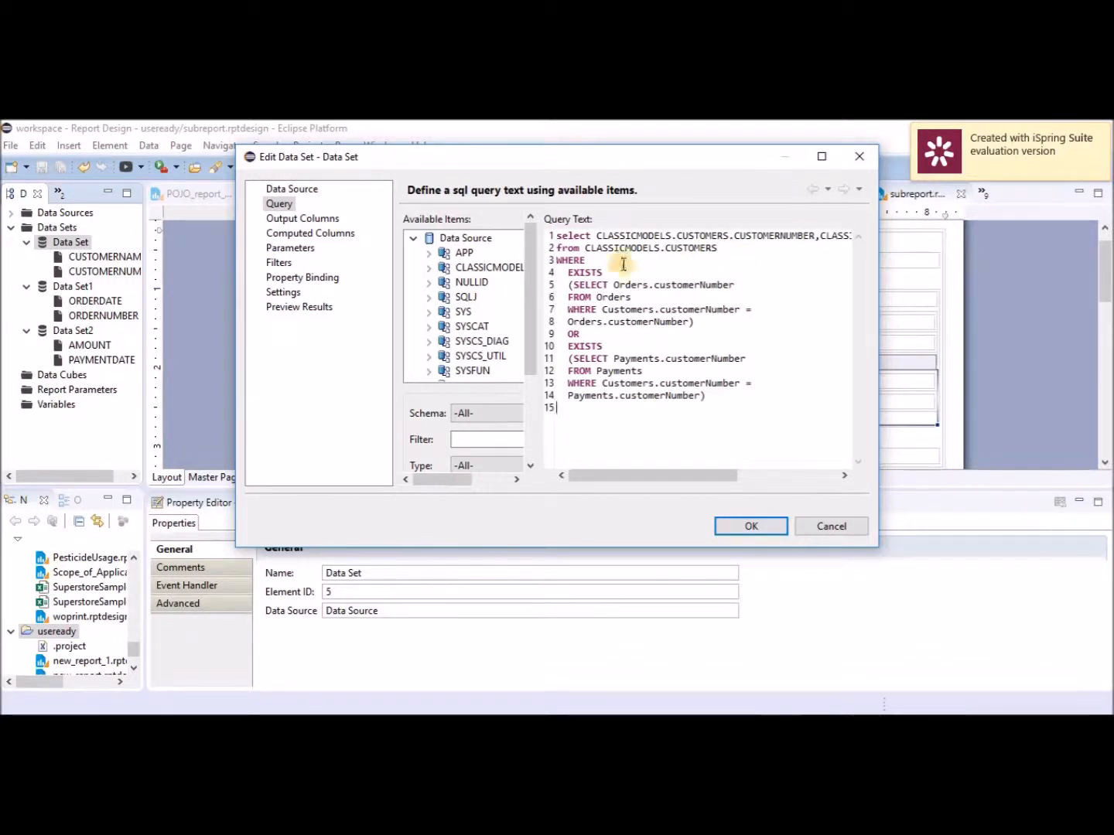
{"action": "left_click", "coordinate": [570, 261]}
{"action": "left_click", "coordinate": [589, 270]}
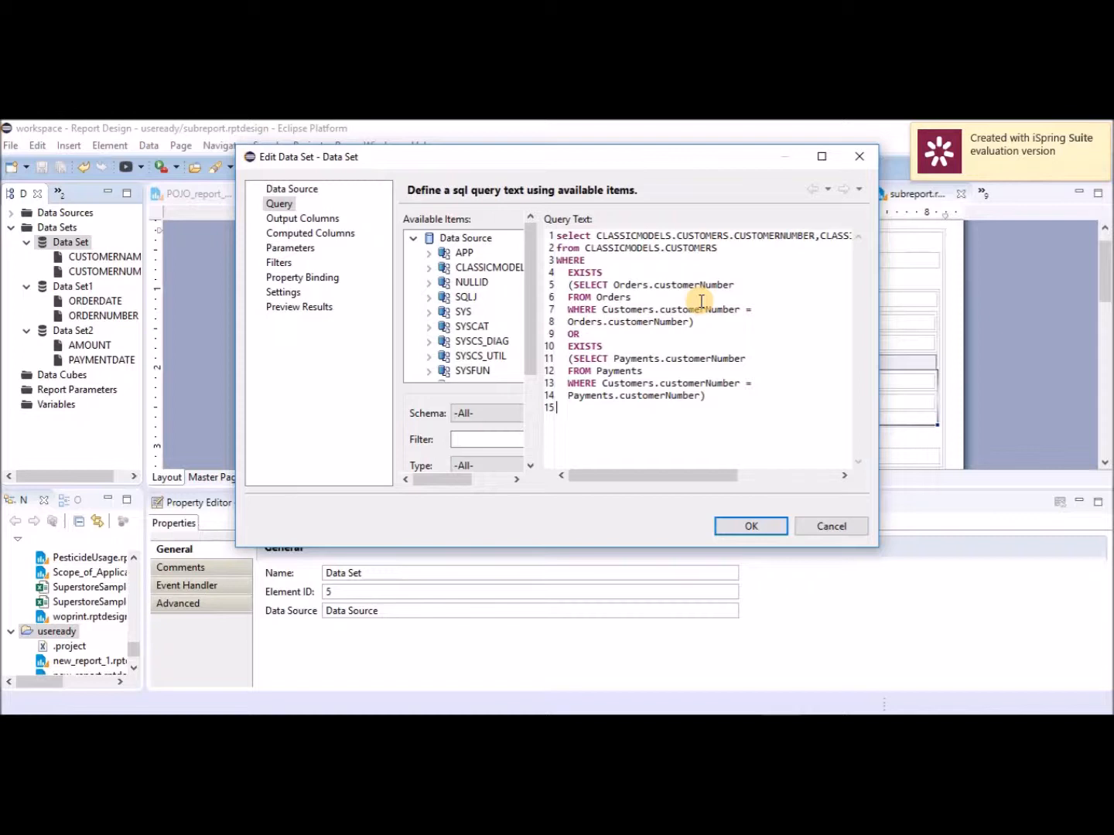
{"action": "left_click", "coordinate": [749, 526]}
View the report in the web viewer, compare it with the earlier preview, and return to the report design.
{"action": "left_click", "coordinate": [345, 146]}
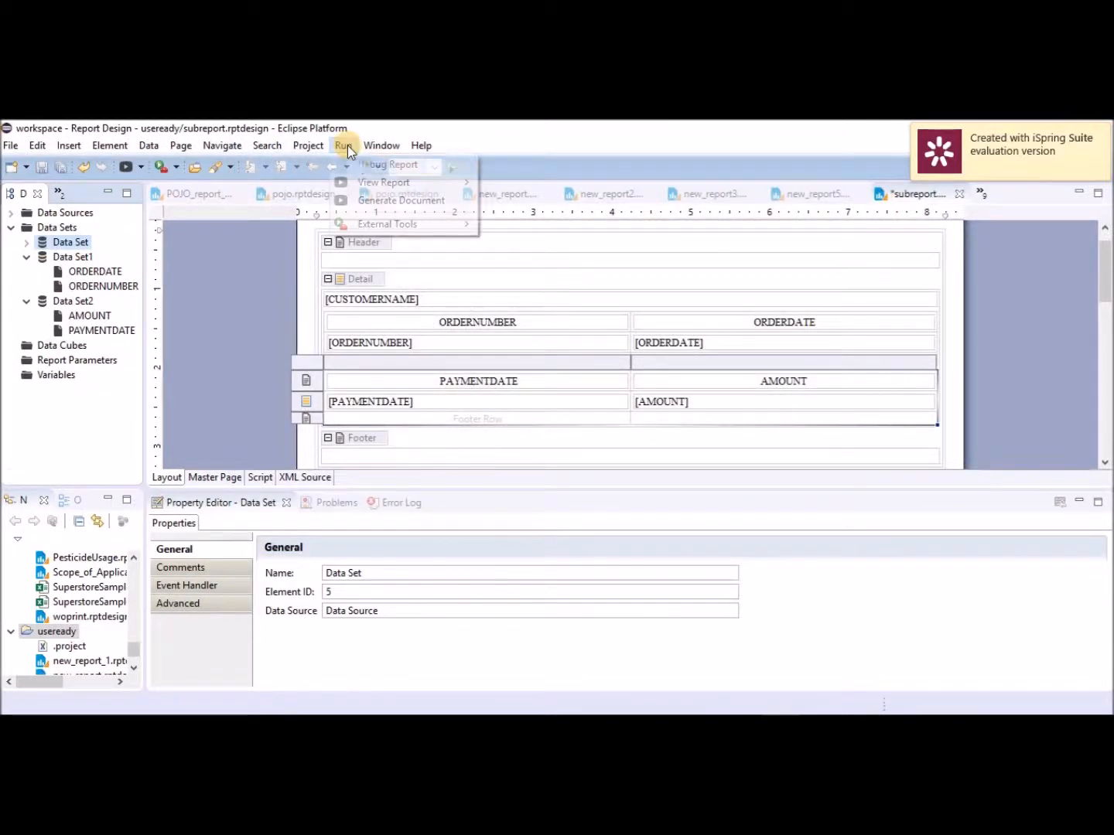
{"action": "mouse_move", "coordinate": [457, 185]}
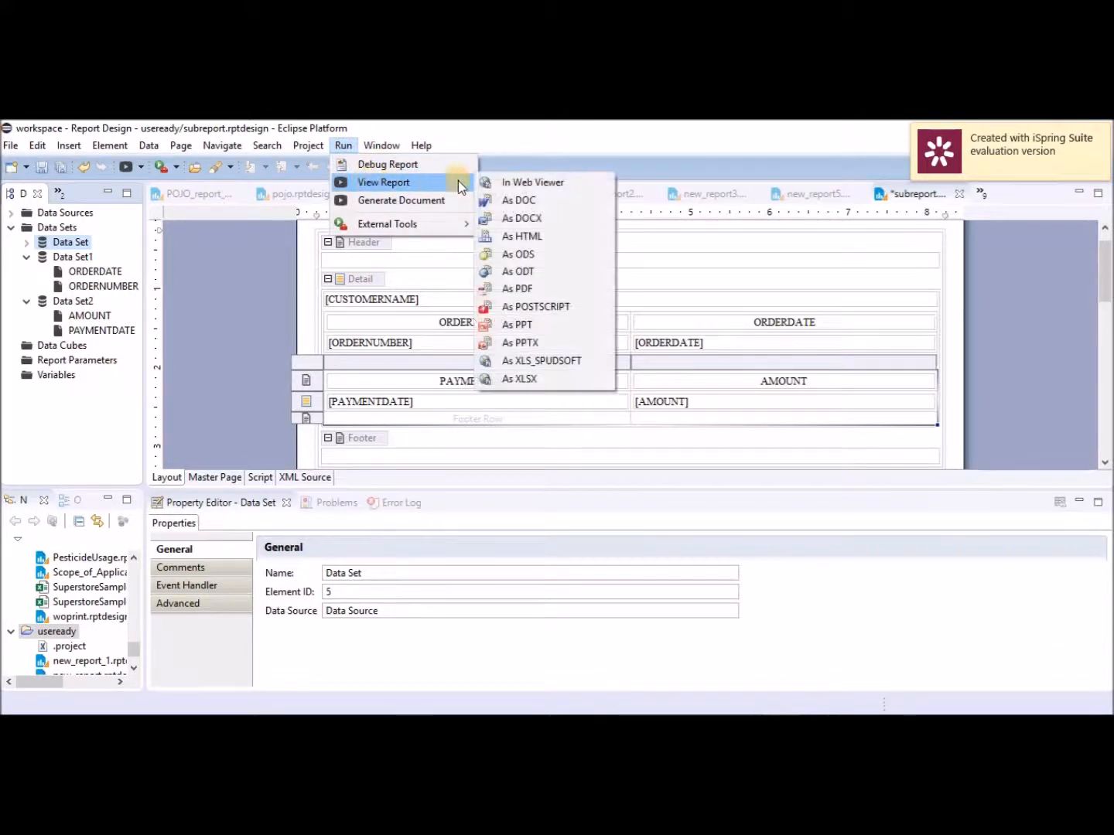
{"action": "left_click", "coordinate": [511, 182]}
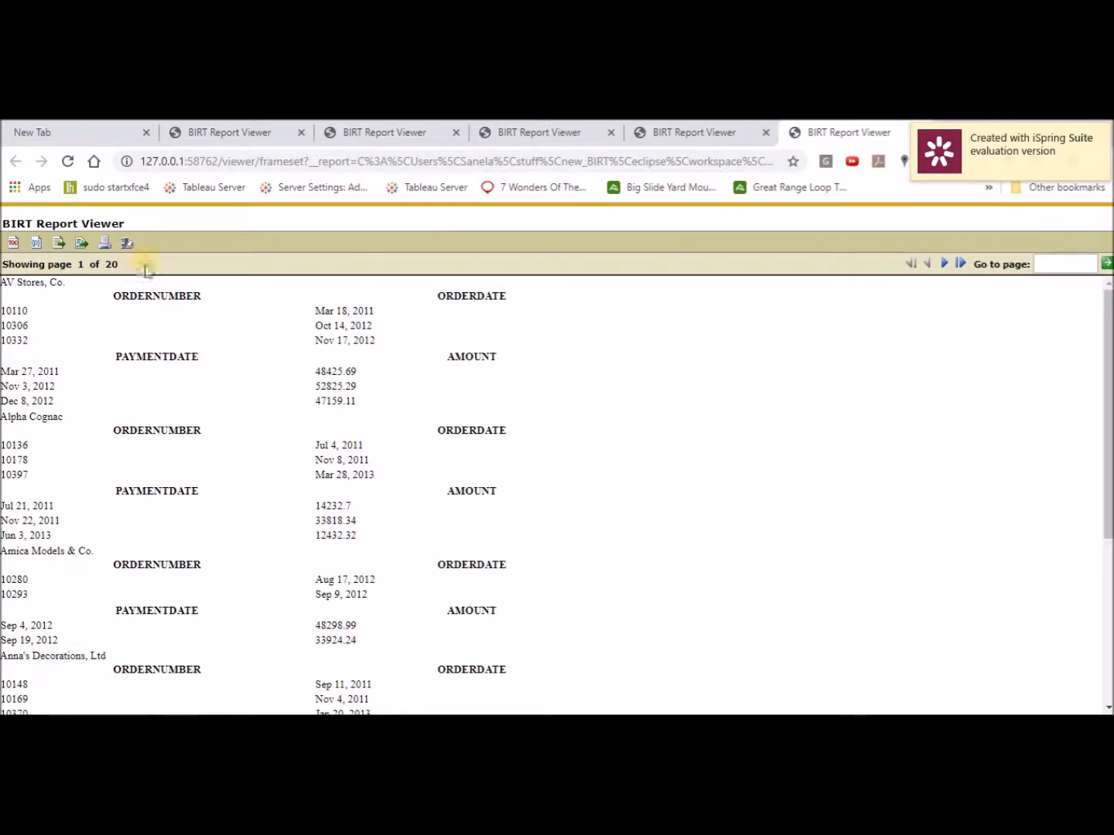
{"action": "left_click", "coordinate": [654, 126]}
{"action": "left_click", "coordinate": [844, 130]}
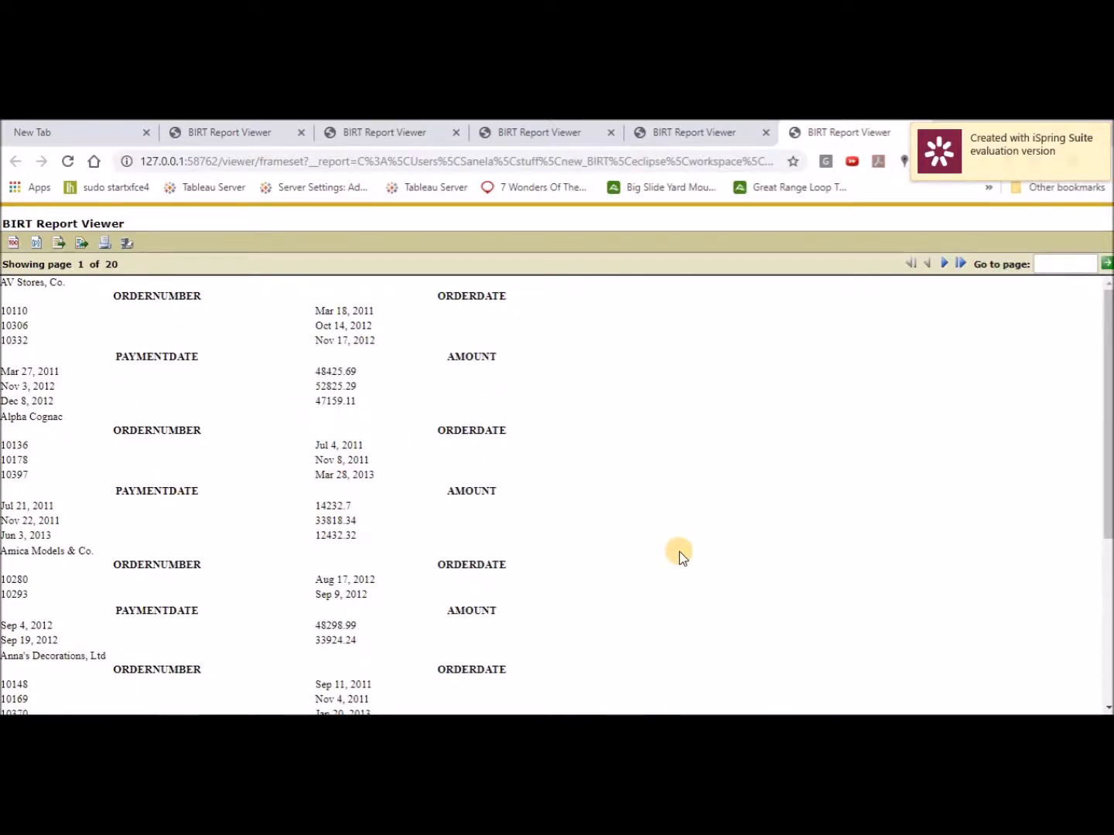
{"action": "mouse_move", "coordinate": [872, 668]}
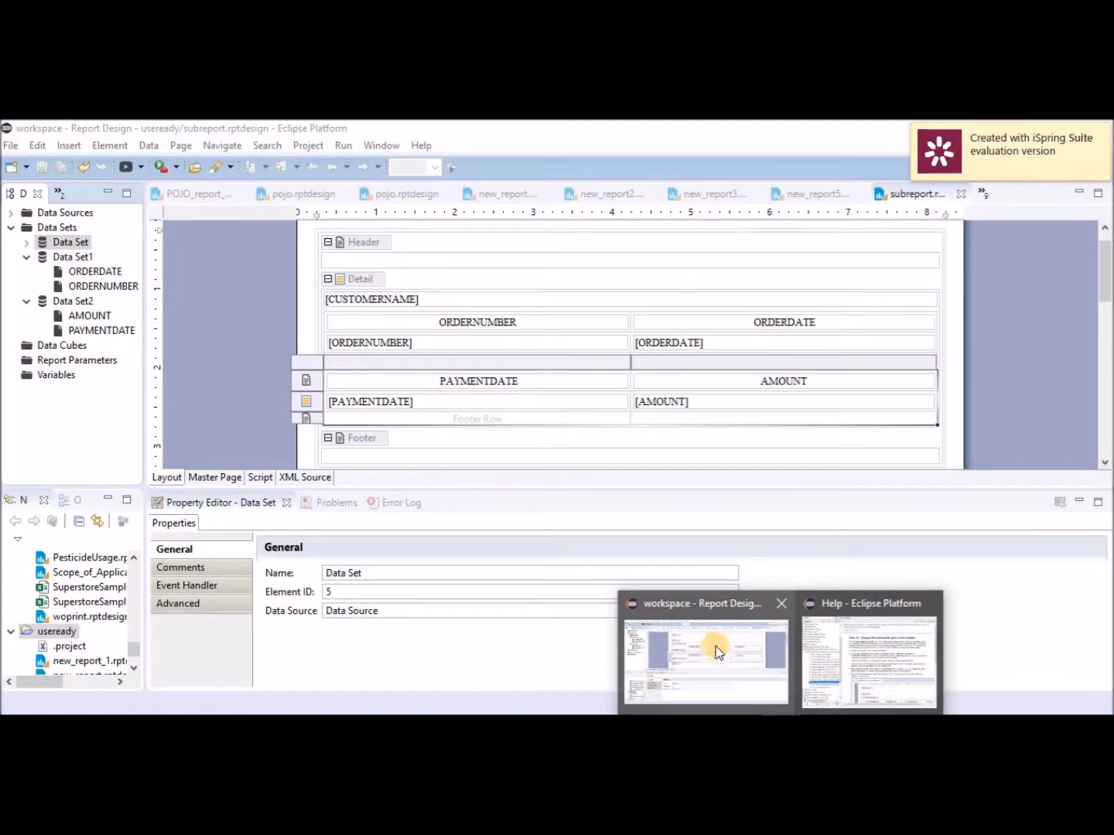
{"action": "left_click", "coordinate": [708, 649]}
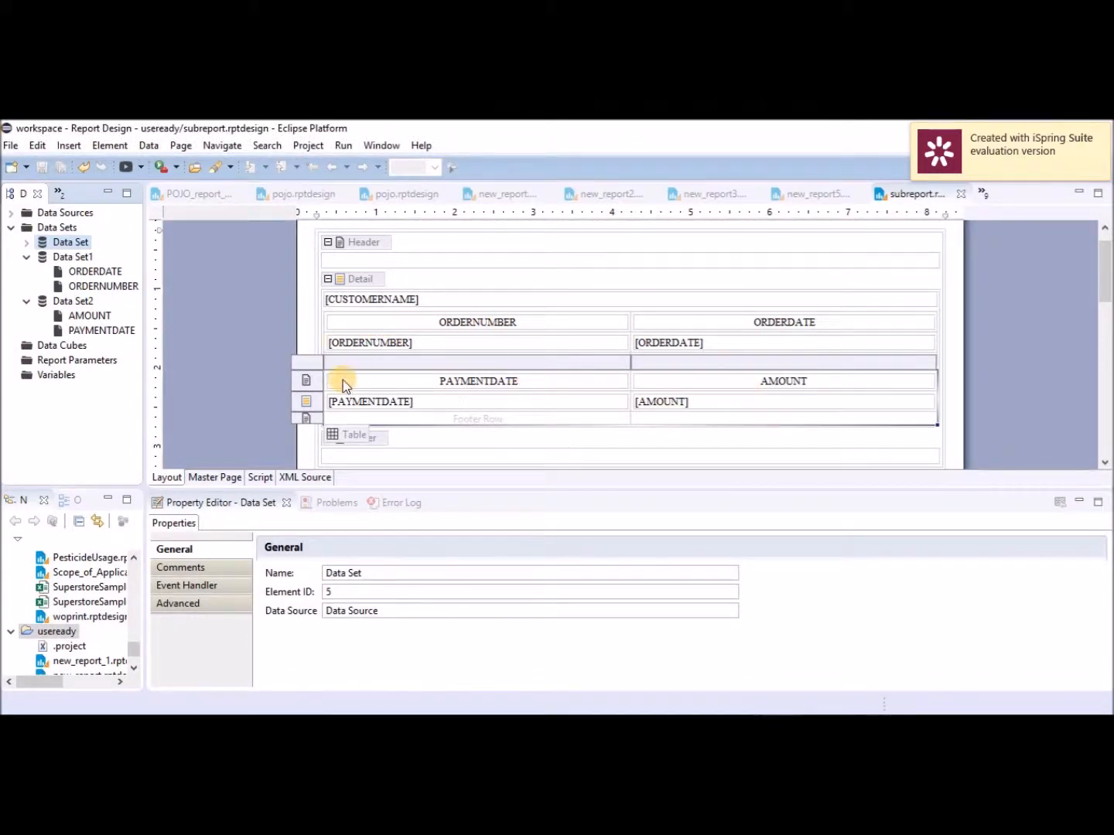
{"action": "left_click", "coordinate": [318, 342]}
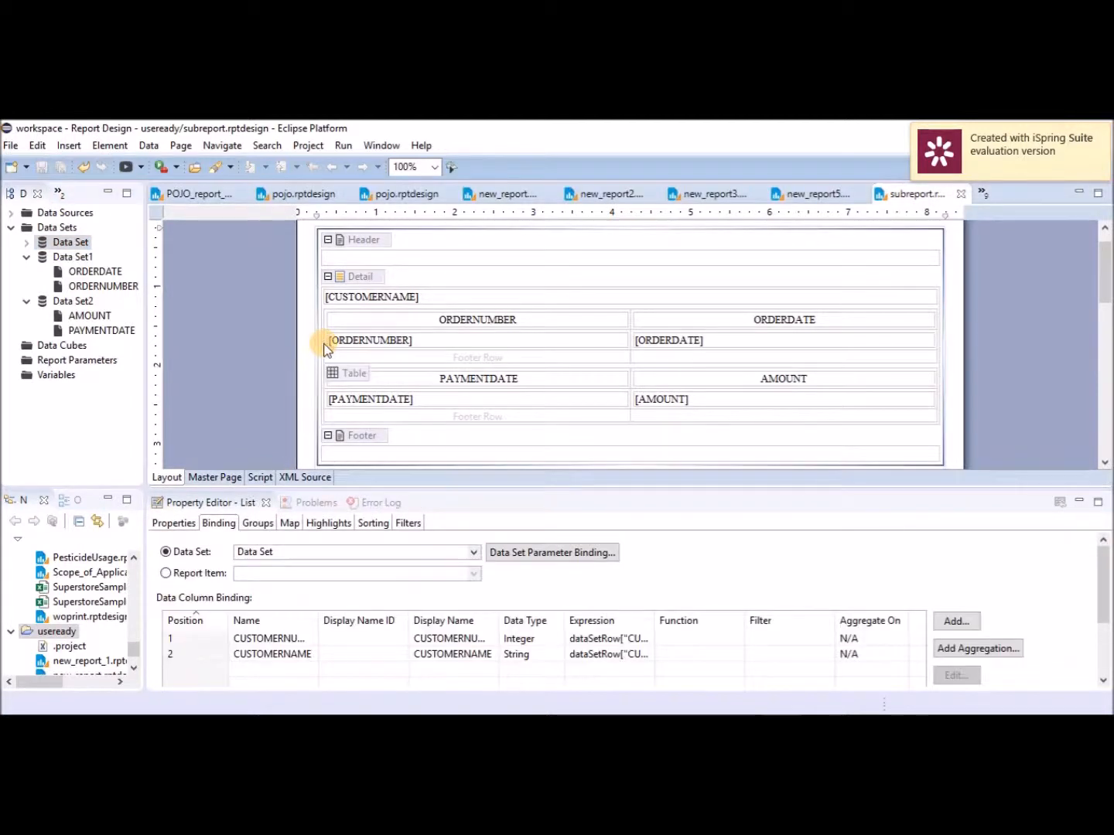
{"action": "left_click", "coordinate": [325, 341]}
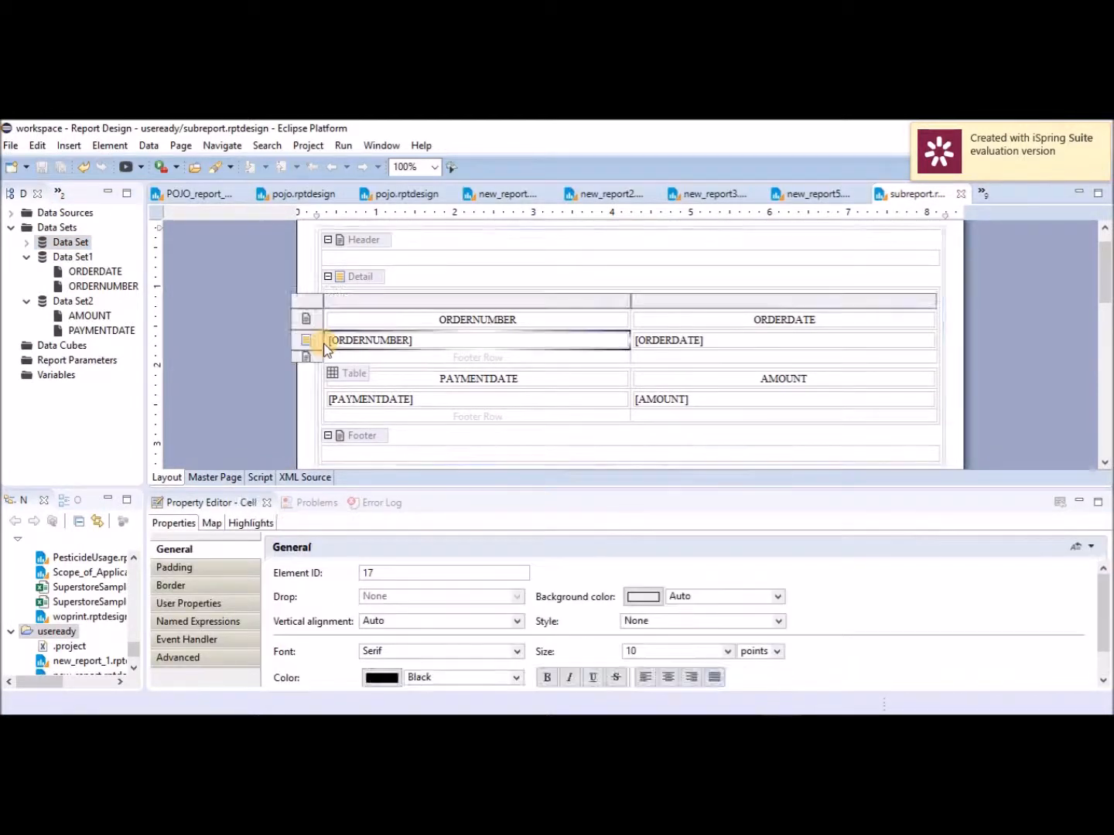
{"action": "left_click", "coordinate": [320, 404]}
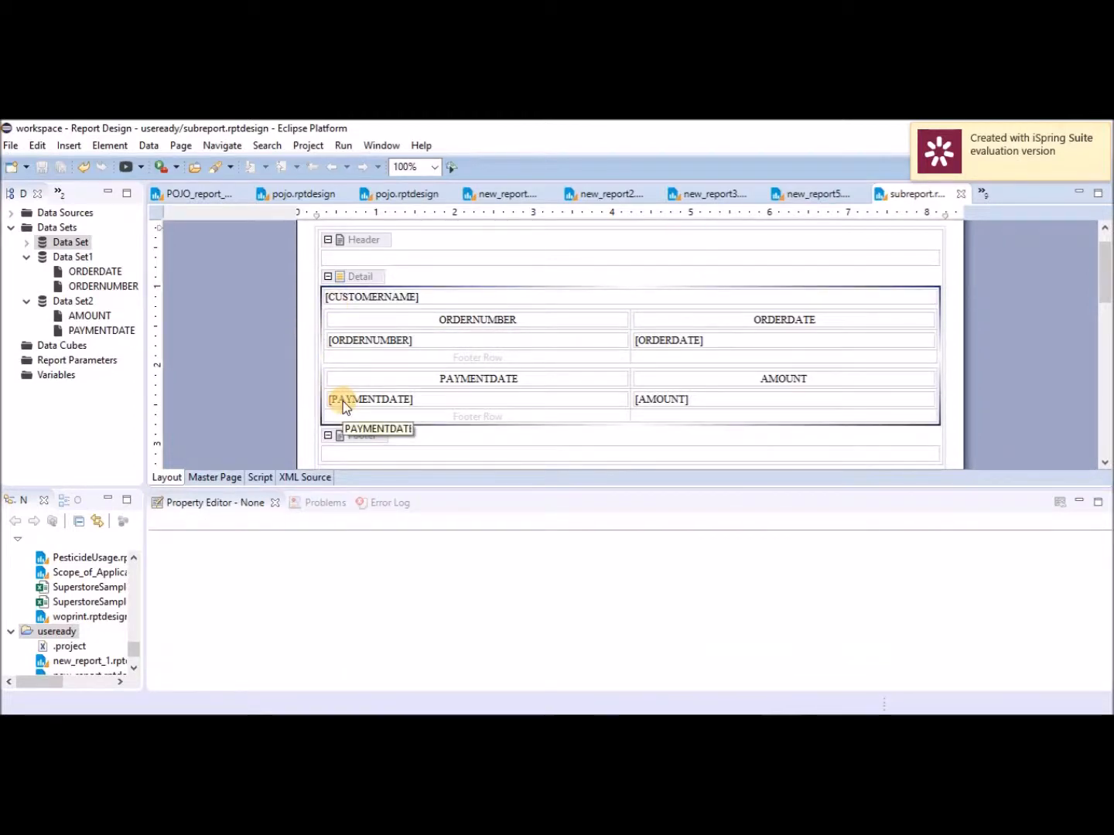
{"action": "left_click", "coordinate": [319, 353]}
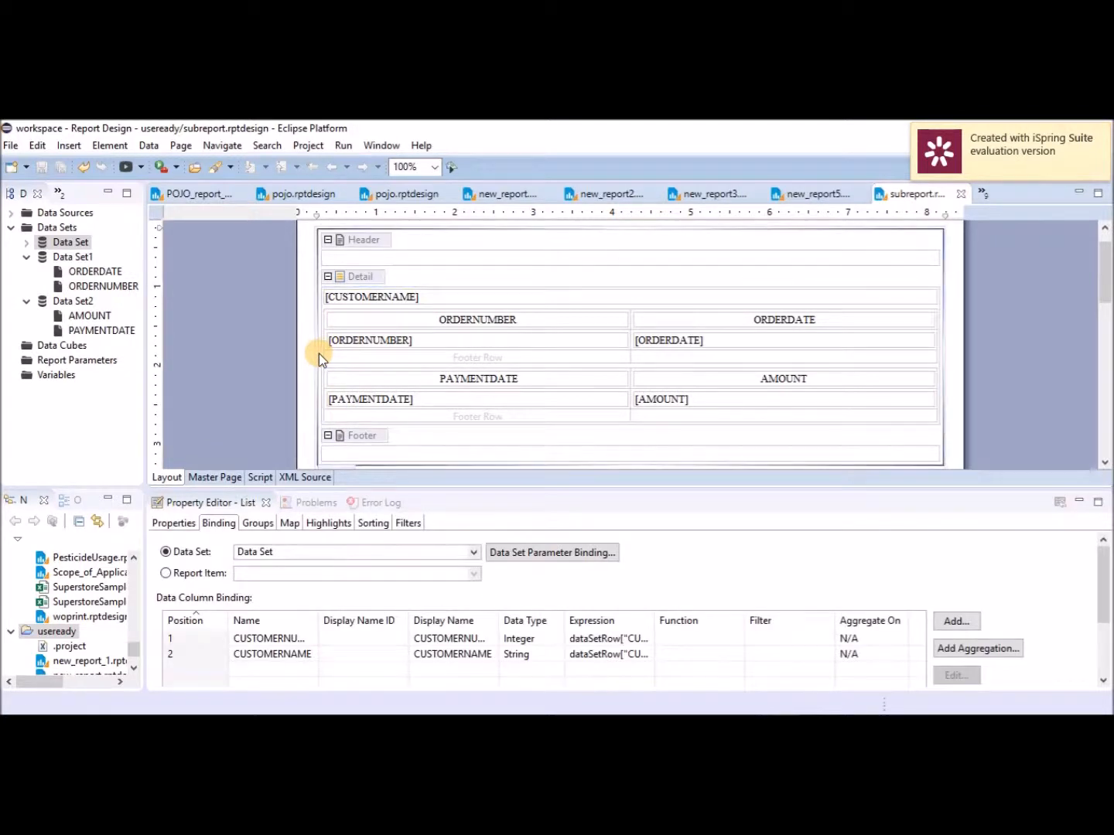
{"action": "left_click", "coordinate": [322, 355]}
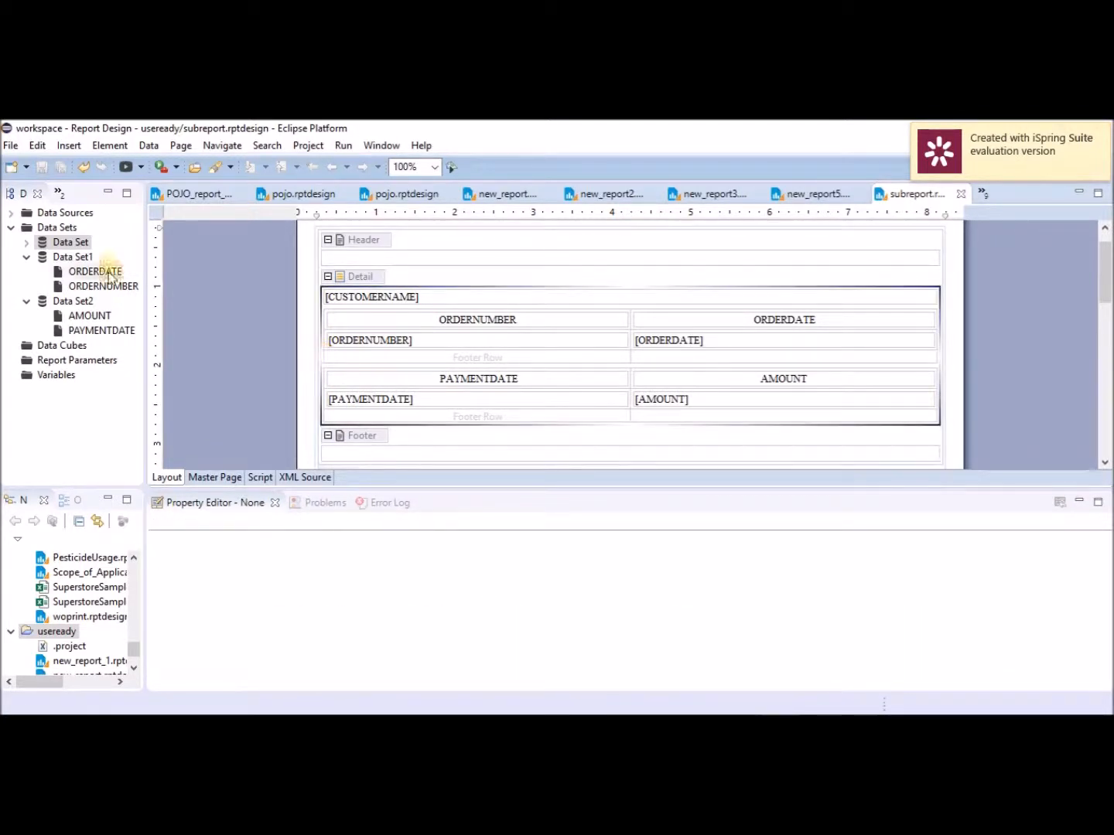
{"action": "left_click", "coordinate": [58, 197]}
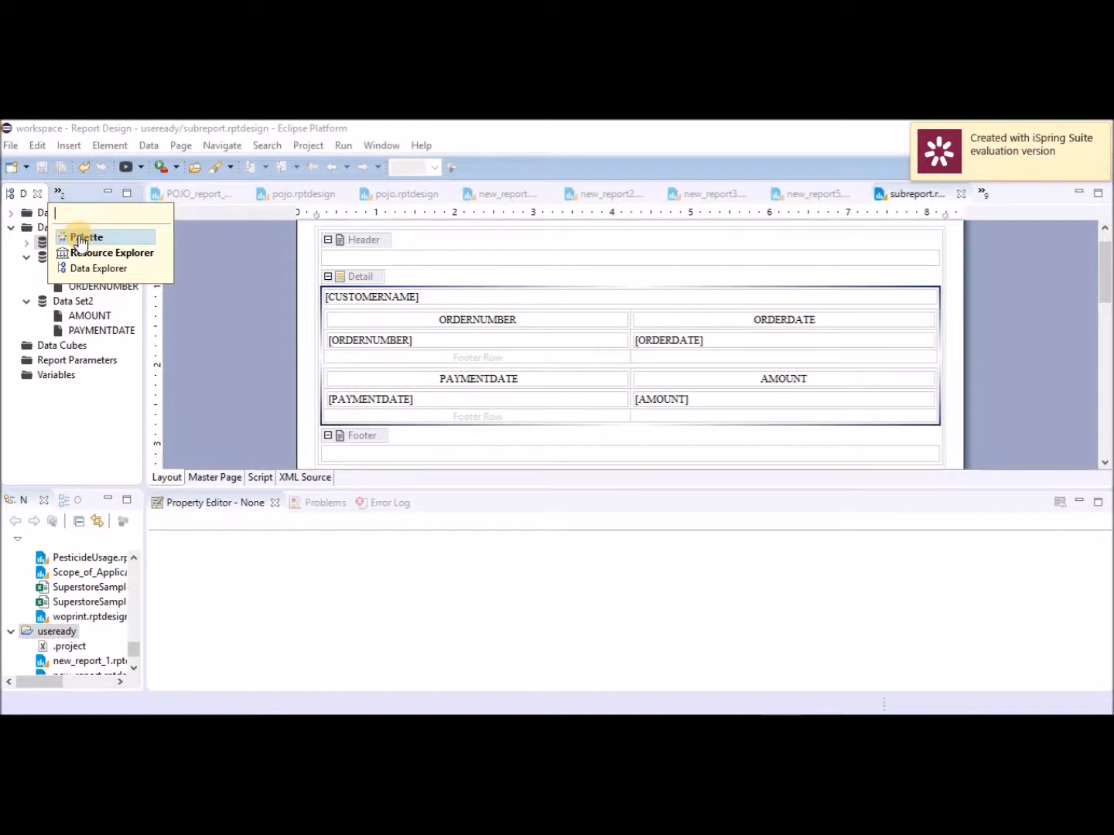
{"action": "left_click", "coordinate": [308, 254]}
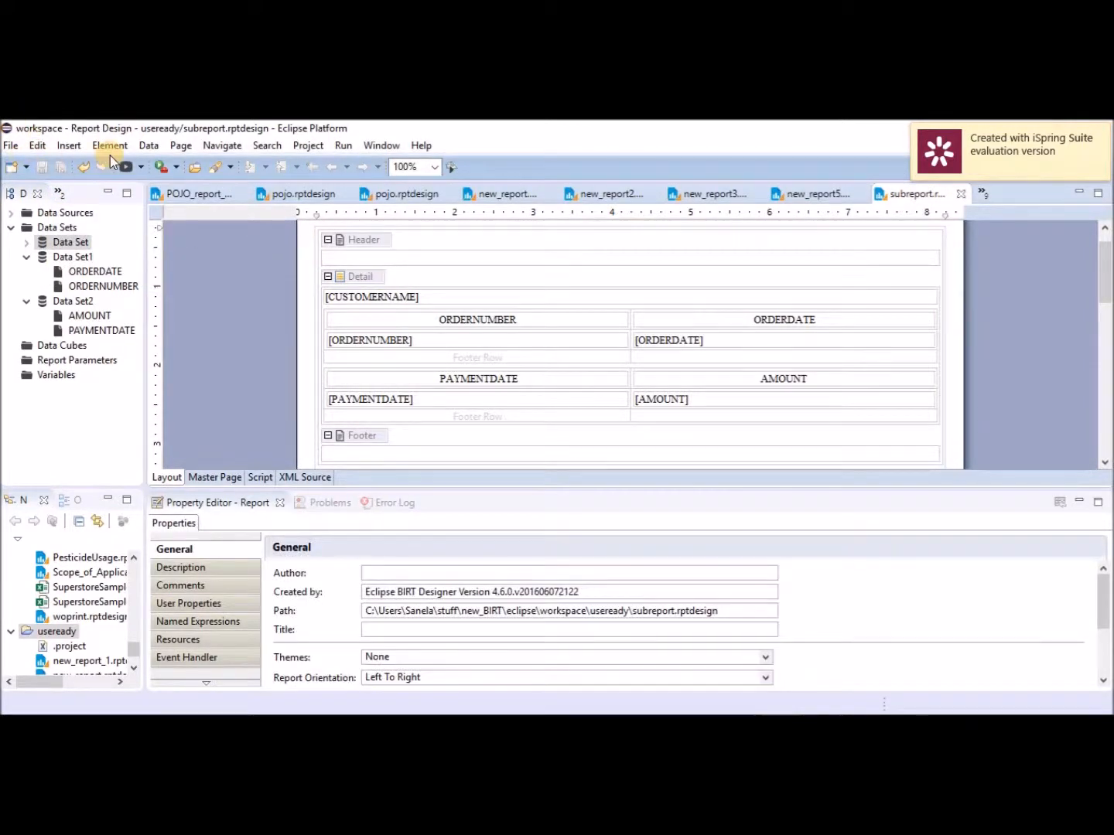
Show the Palette view with the available report items.
{"action": "left_click", "coordinate": [111, 145]}
{"action": "mouse_move", "coordinate": [150, 234]}
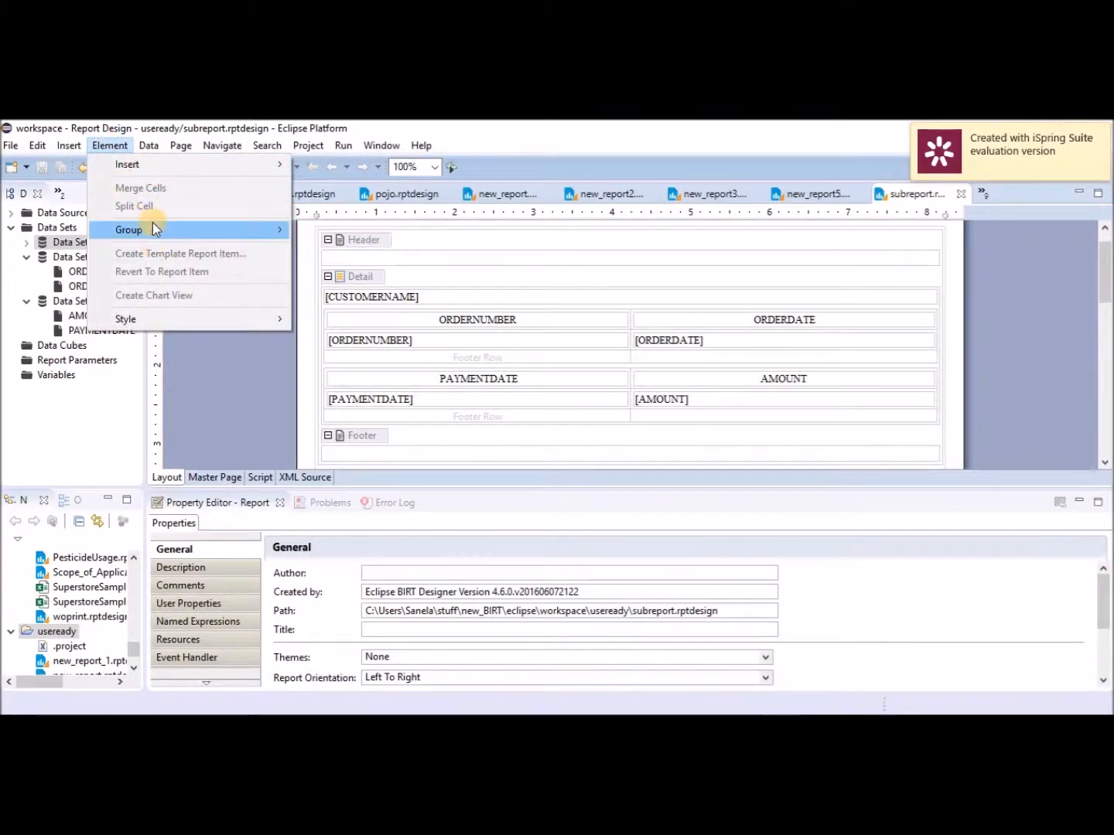
{"action": "mouse_move", "coordinate": [147, 155]}
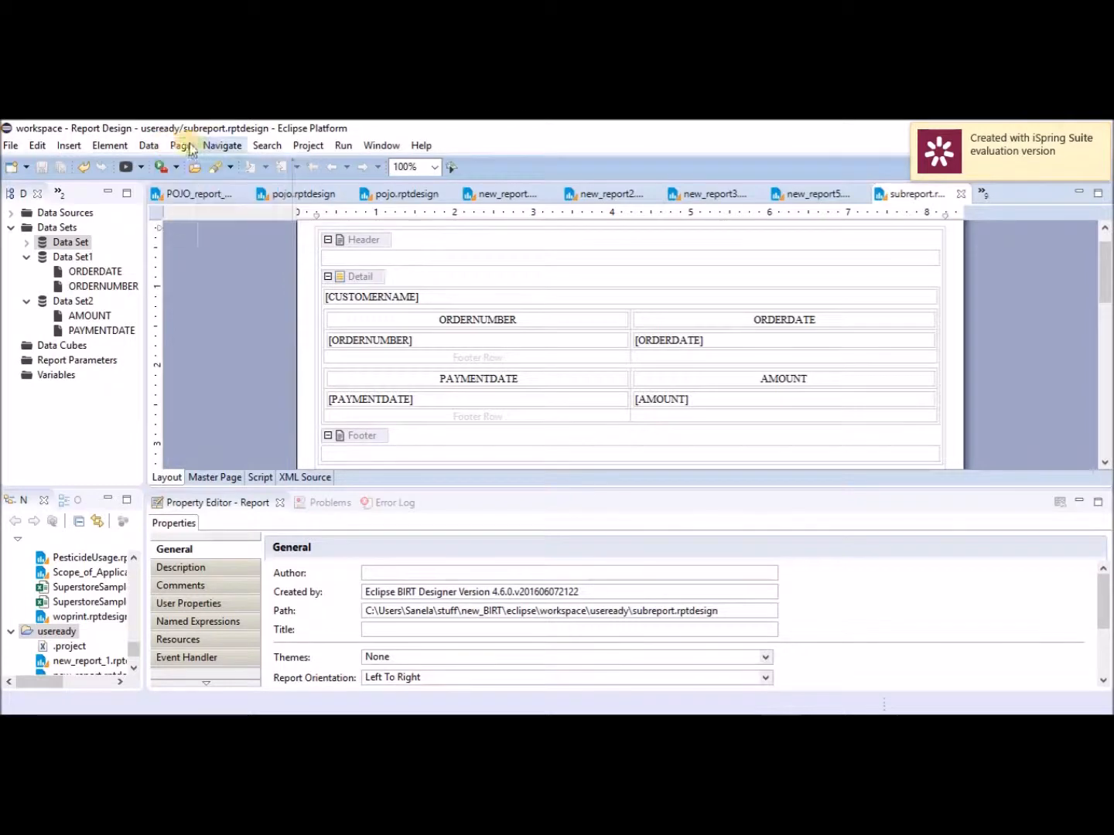
{"action": "mouse_move", "coordinate": [222, 145]}
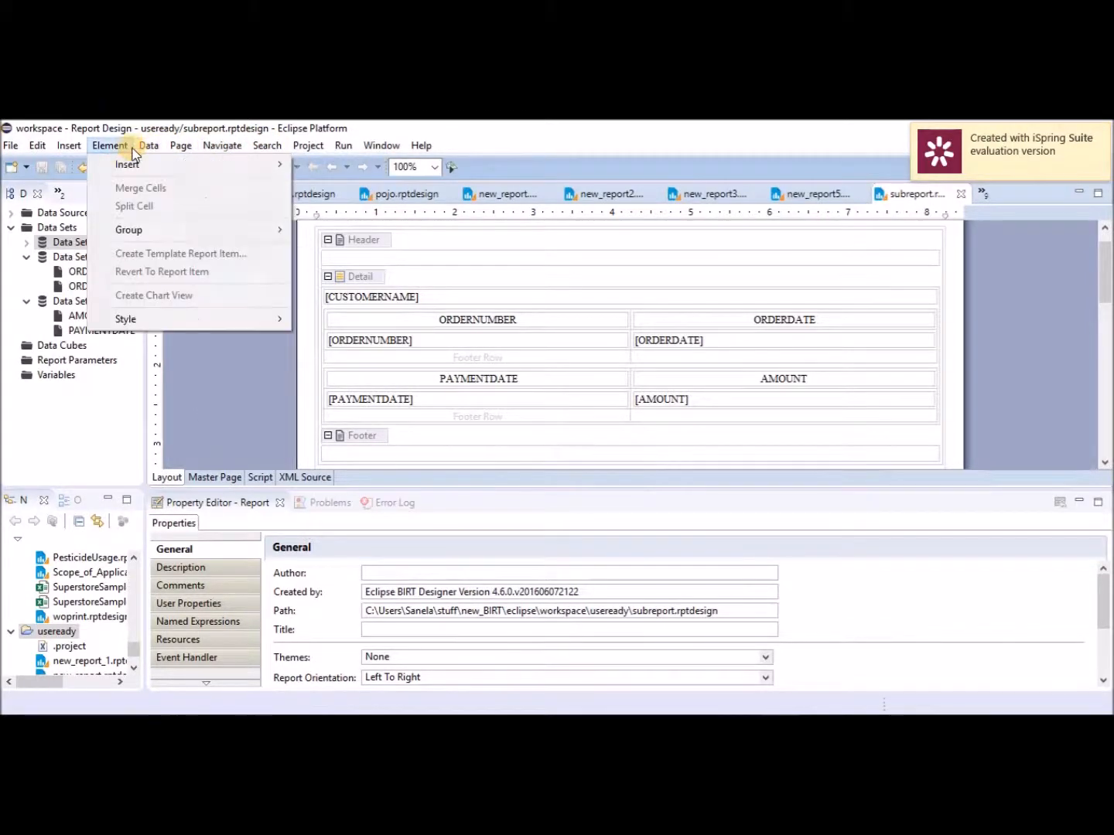
{"action": "mouse_move", "coordinate": [67, 152]}
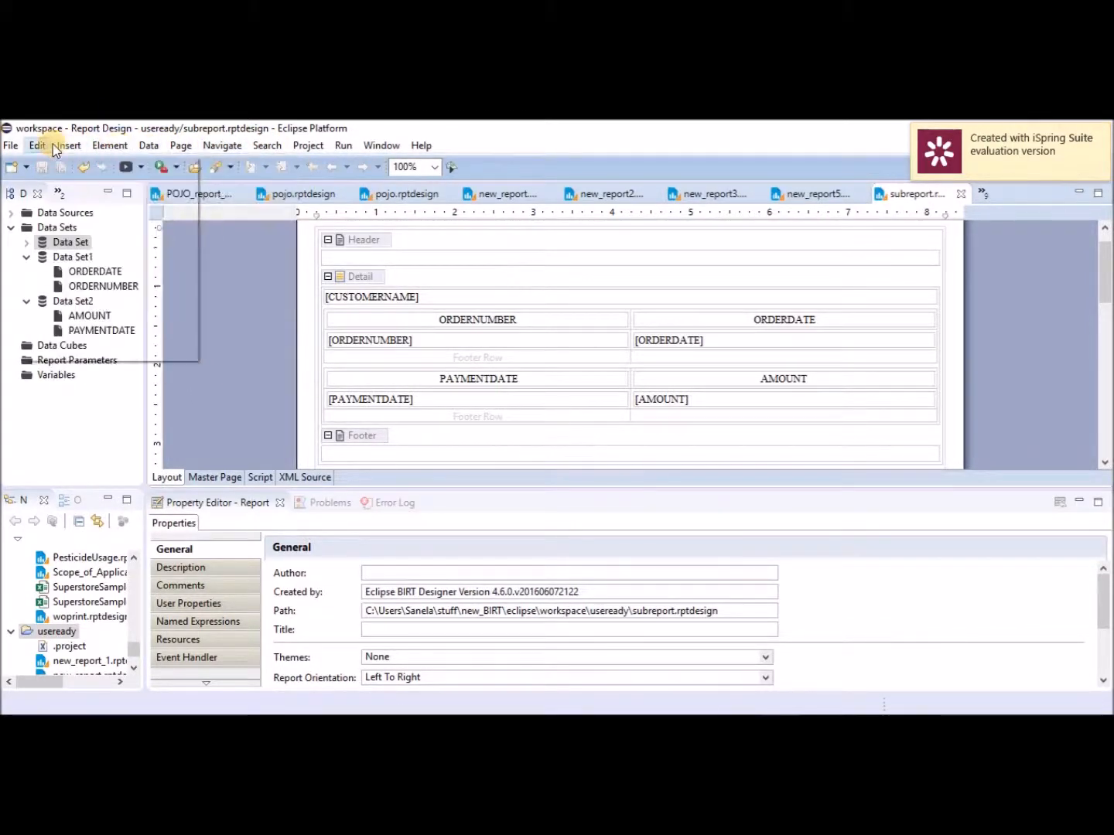
{"action": "mouse_move", "coordinate": [110, 146]}
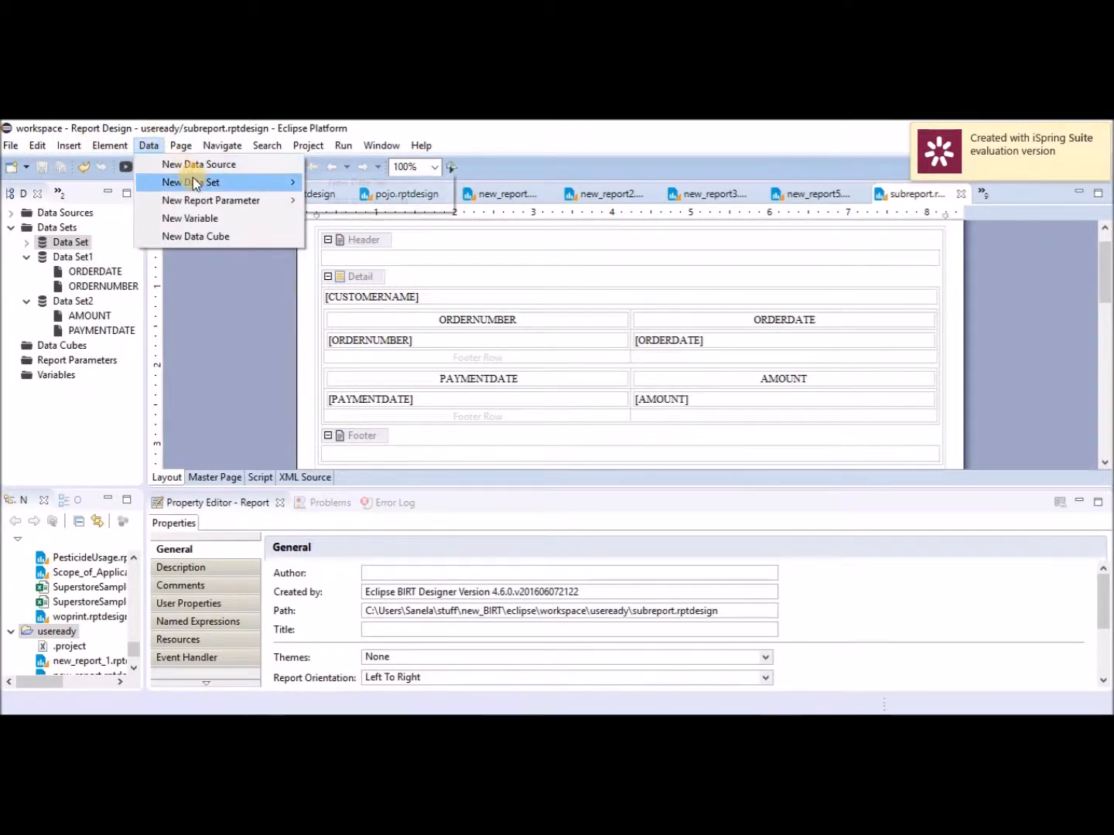
{"action": "mouse_move", "coordinate": [183, 153]}
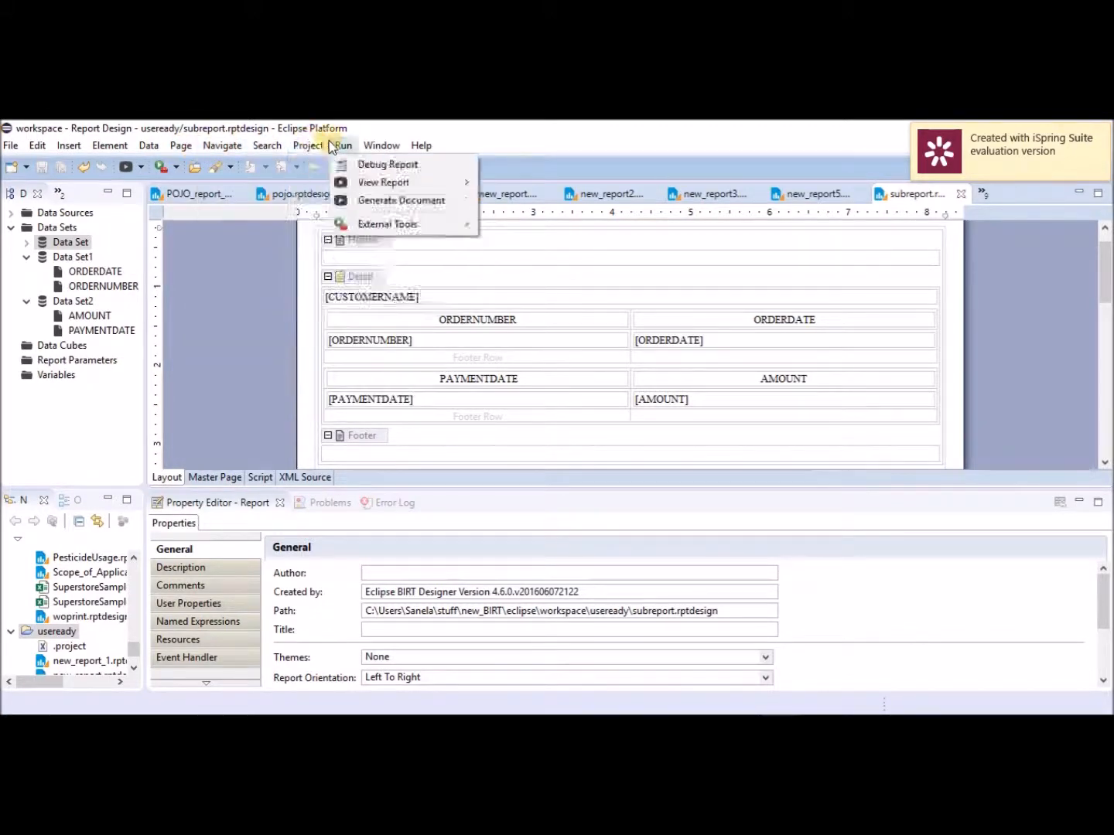
{"action": "mouse_move", "coordinate": [379, 152]}
{"action": "mouse_move", "coordinate": [402, 225]}
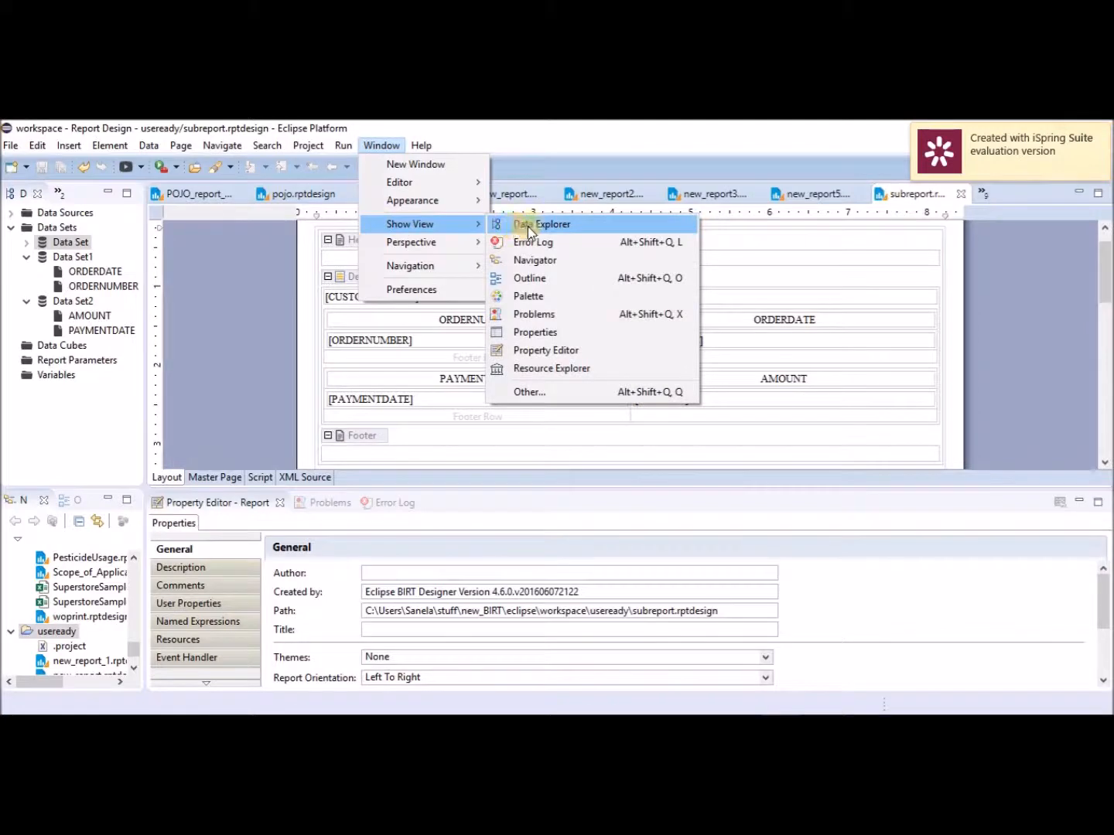
{"action": "left_click", "coordinate": [539, 294]}
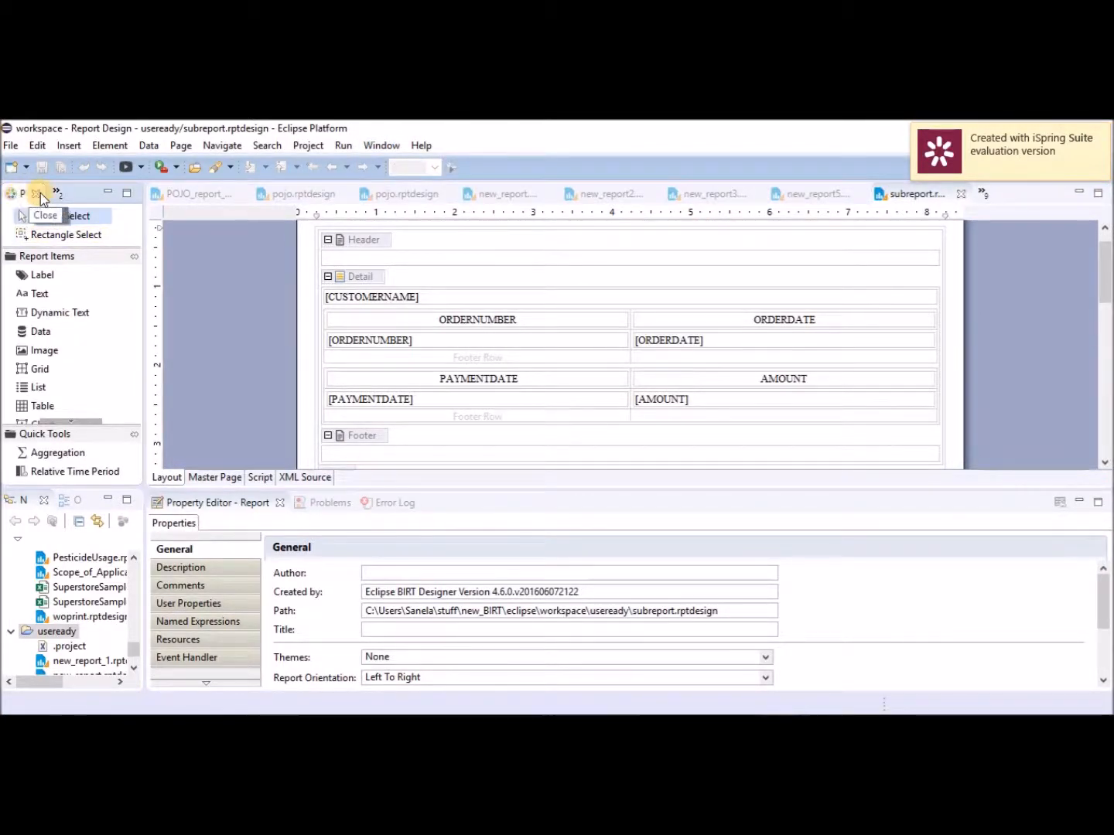
{"action": "left_click", "coordinate": [63, 197]}
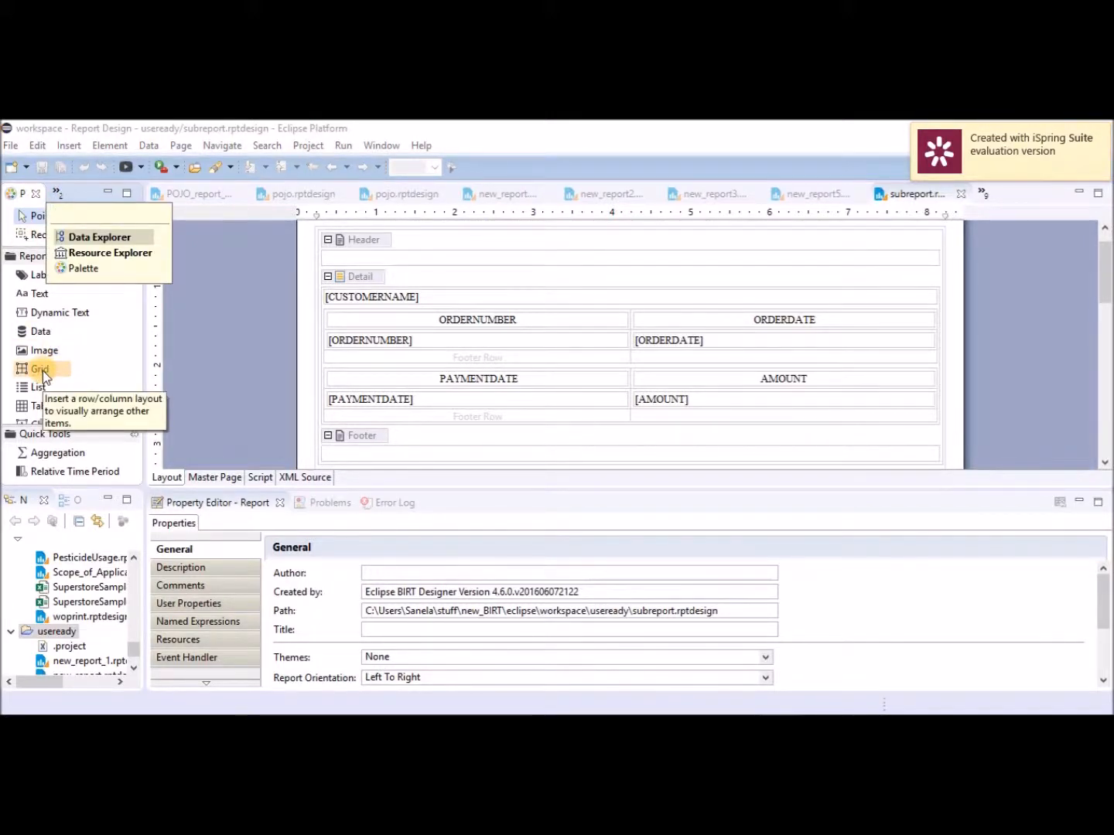
Insert a grid with 2 columns and 2 rows in the list's detail section, between CUSTOMERNAME and the orders table.
{"action": "mouse_move", "coordinate": [42, 371]}
{"action": "left_mouse_down"}
{"action": "mouse_move", "coordinate": [275, 404]}
{"action": "mouse_move", "coordinate": [346, 400]}
{"action": "mouse_move", "coordinate": [318, 386]}
{"action": "mouse_move", "coordinate": [321, 361]}
{"action": "left_mouse_up"}
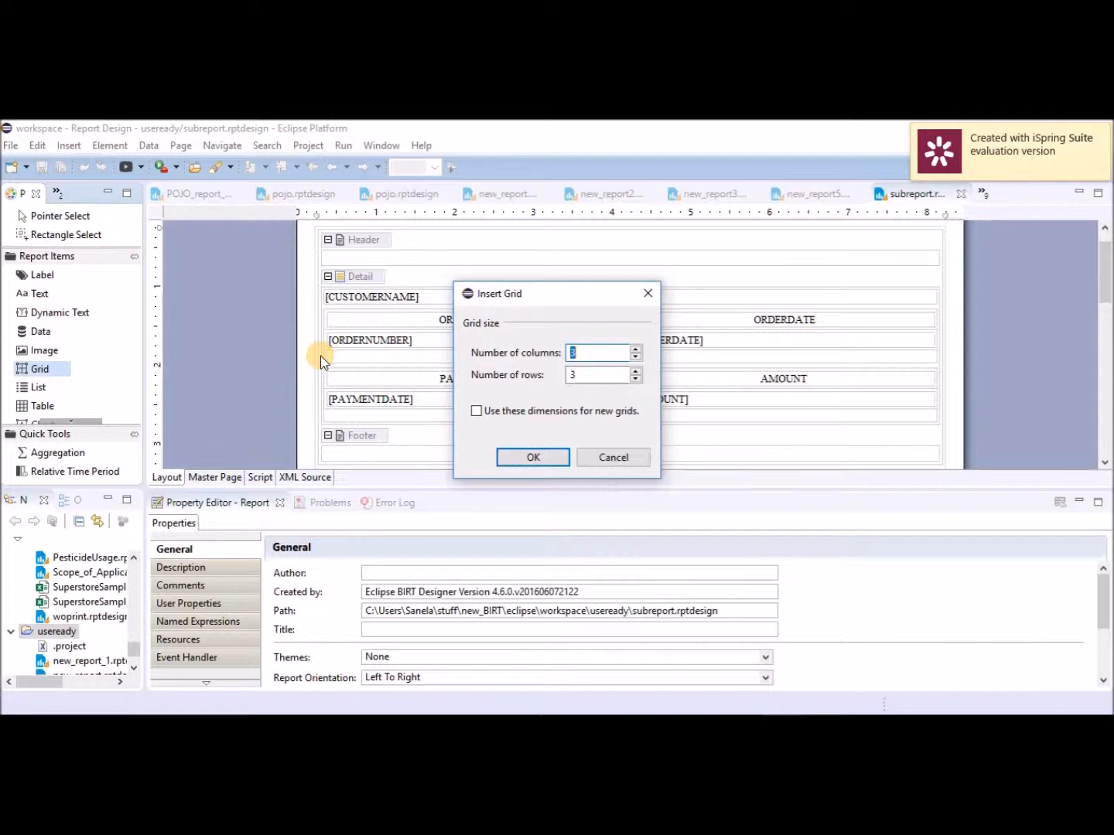
{"action": "type", "text": "22"}
{"action": "left_click", "coordinate": [559, 457]}
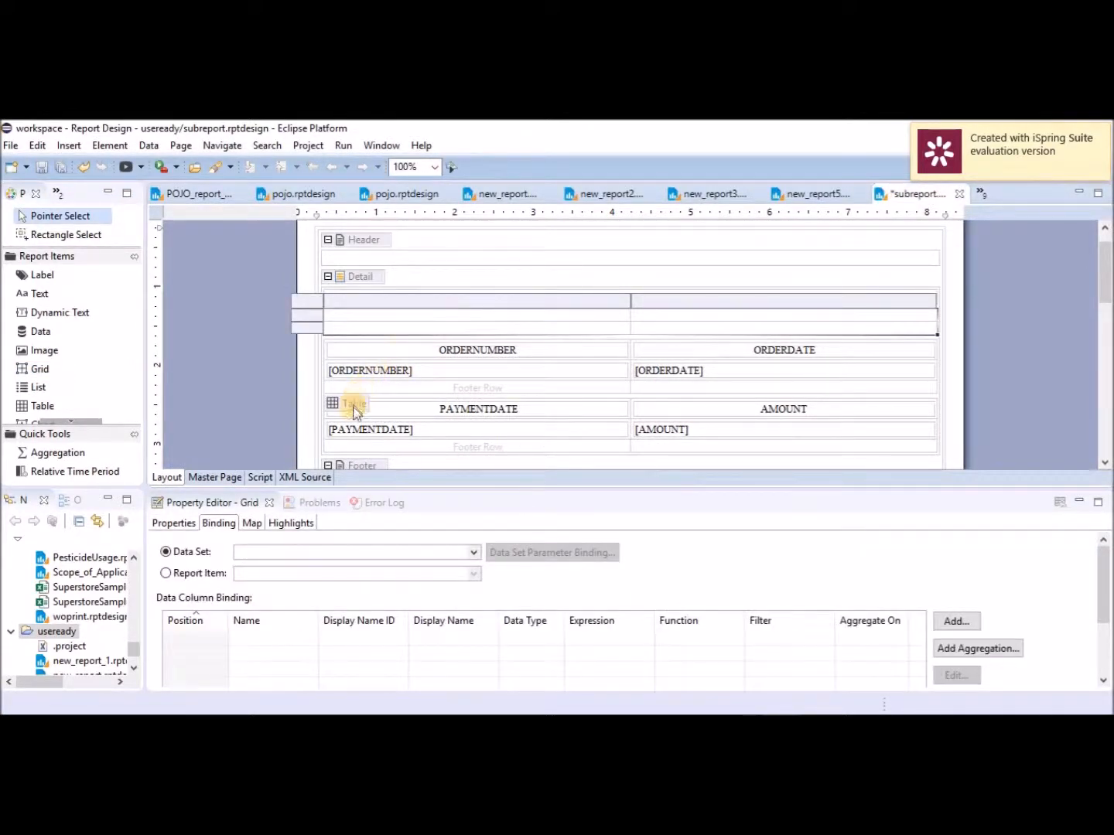
Move the orders table into the first cell of the grid's first row and the payments table into the second cell.
{"action": "left_click_drag", "start_coordinate": [352, 405], "coordinate": [358, 314]}
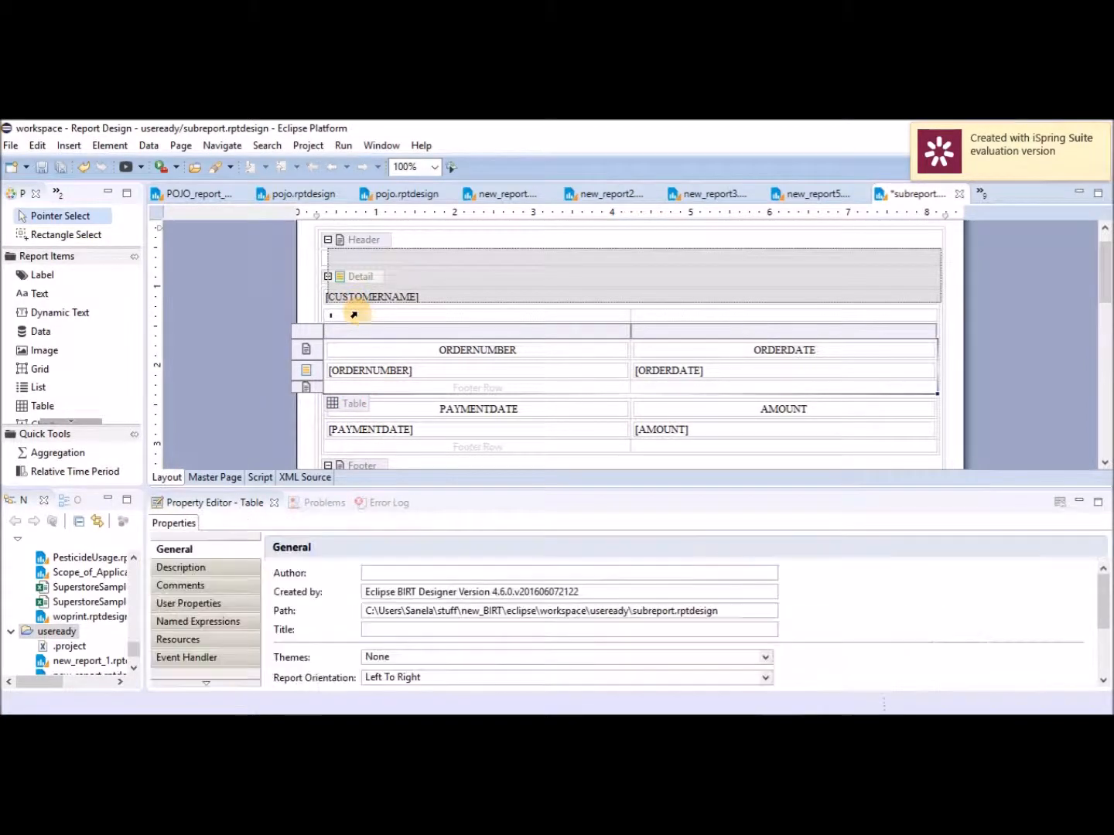
{"action": "left_click_drag", "start_coordinate": [370, 454], "coordinate": [733, 342]}
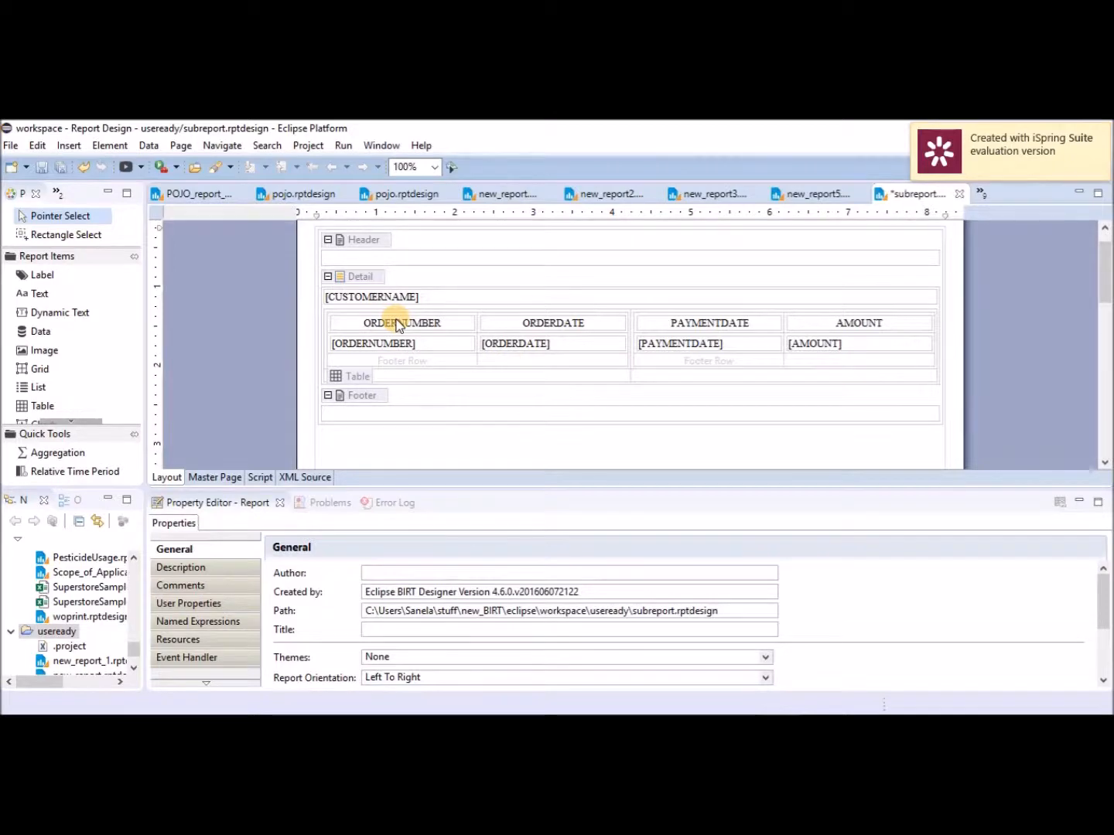
Preview the report with the side-by-side orders and payments tables in the web viewer.
{"action": "left_click", "coordinate": [344, 146]}
{"action": "mouse_move", "coordinate": [385, 182]}
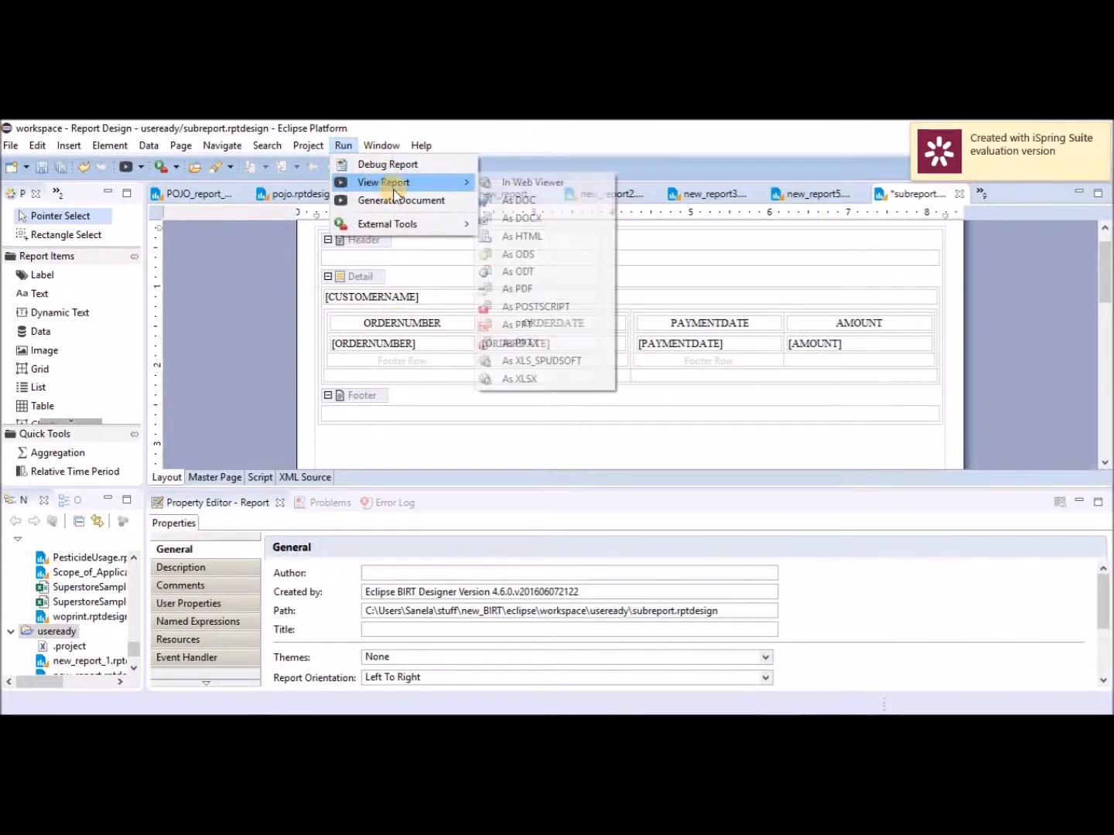
{"action": "left_click", "coordinate": [508, 183]}
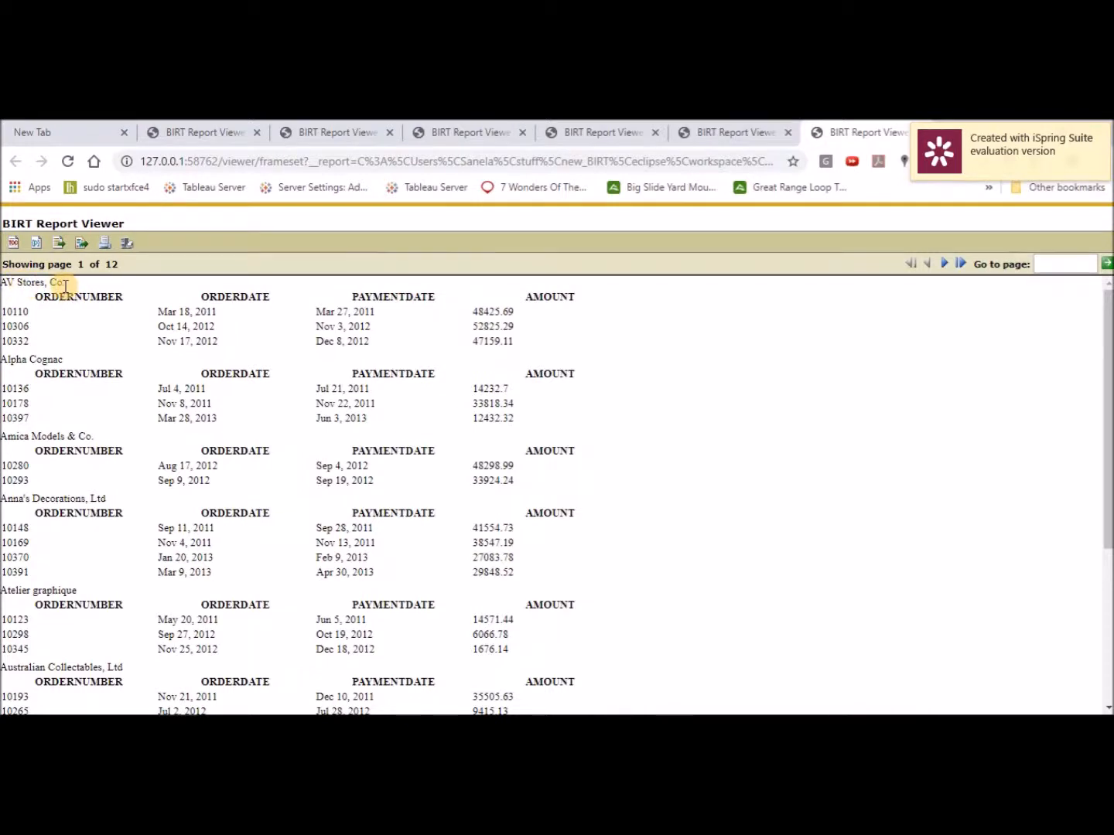
Examine the payment dates, amounts and order dates listed for AV Stores, Co., and return to the report design.
{"action": "left_click_drag", "start_coordinate": [65, 285], "coordinate": [2, 284]}
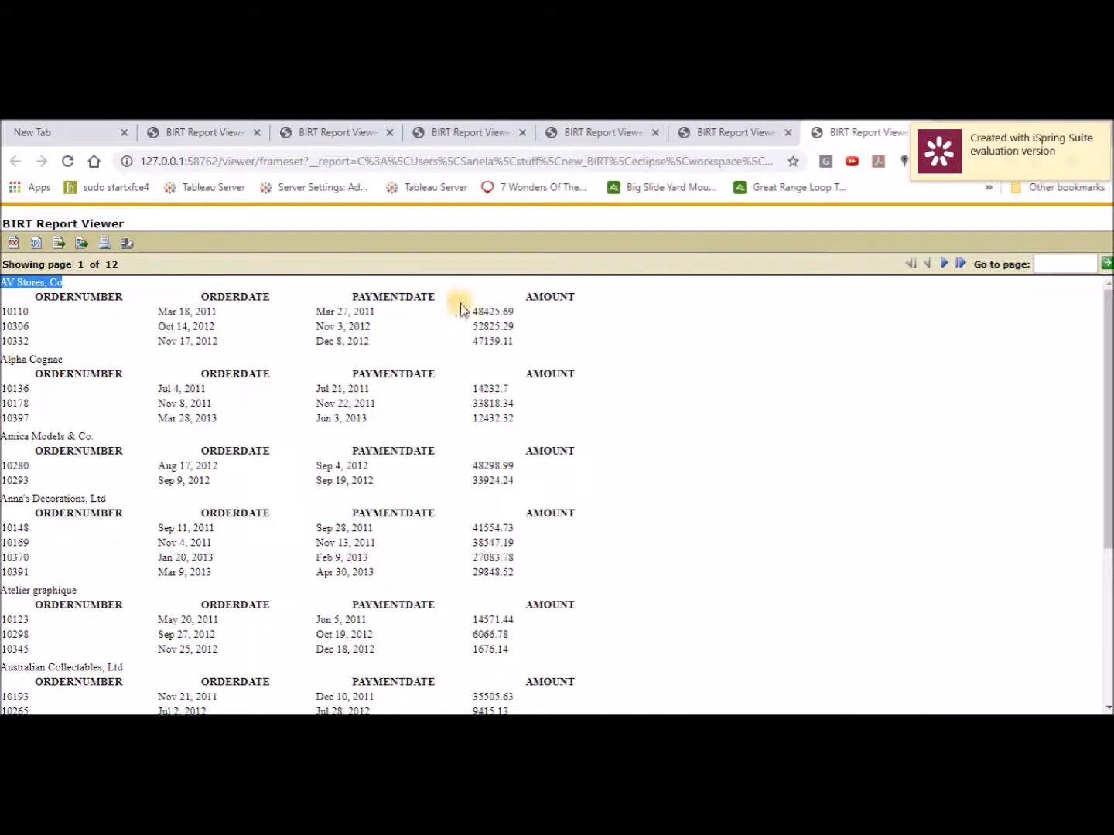
{"action": "left_click", "coordinate": [380, 319]}
{"action": "left_click_drag", "start_coordinate": [379, 318], "coordinate": [322, 313]}
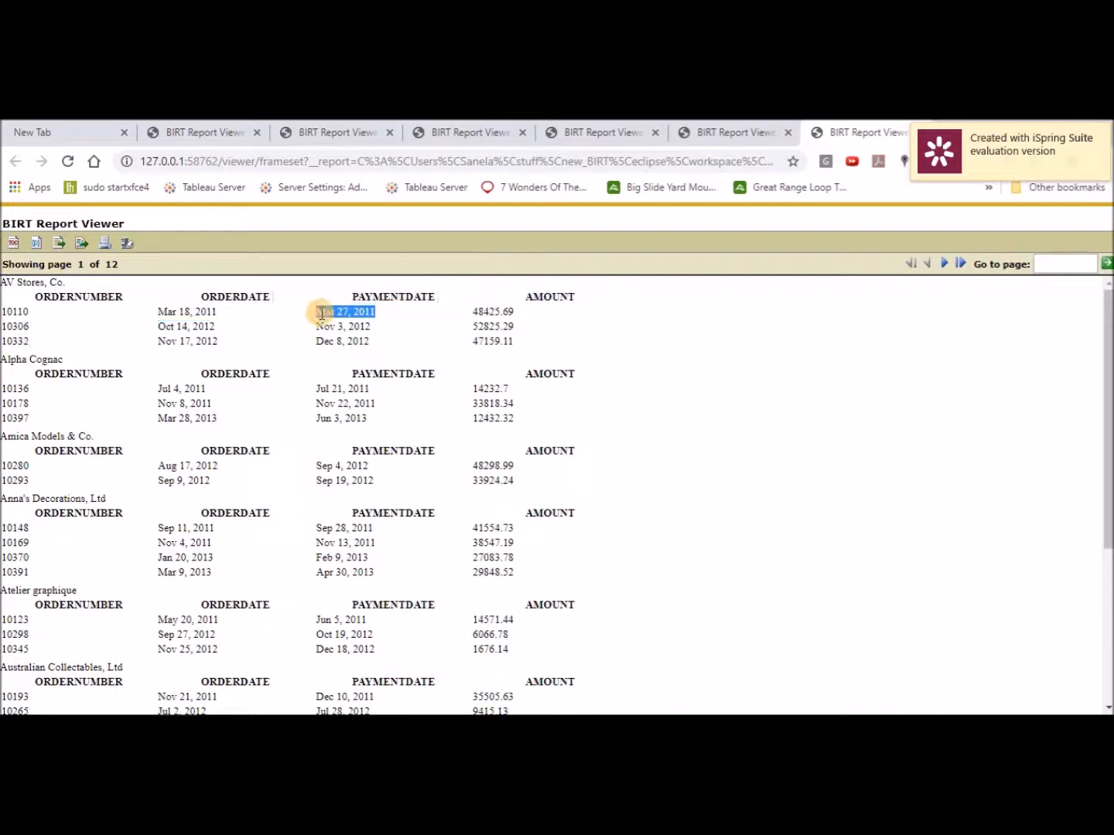
{"action": "double_click", "coordinate": [499, 313]}
{"action": "double_click", "coordinate": [501, 328]}
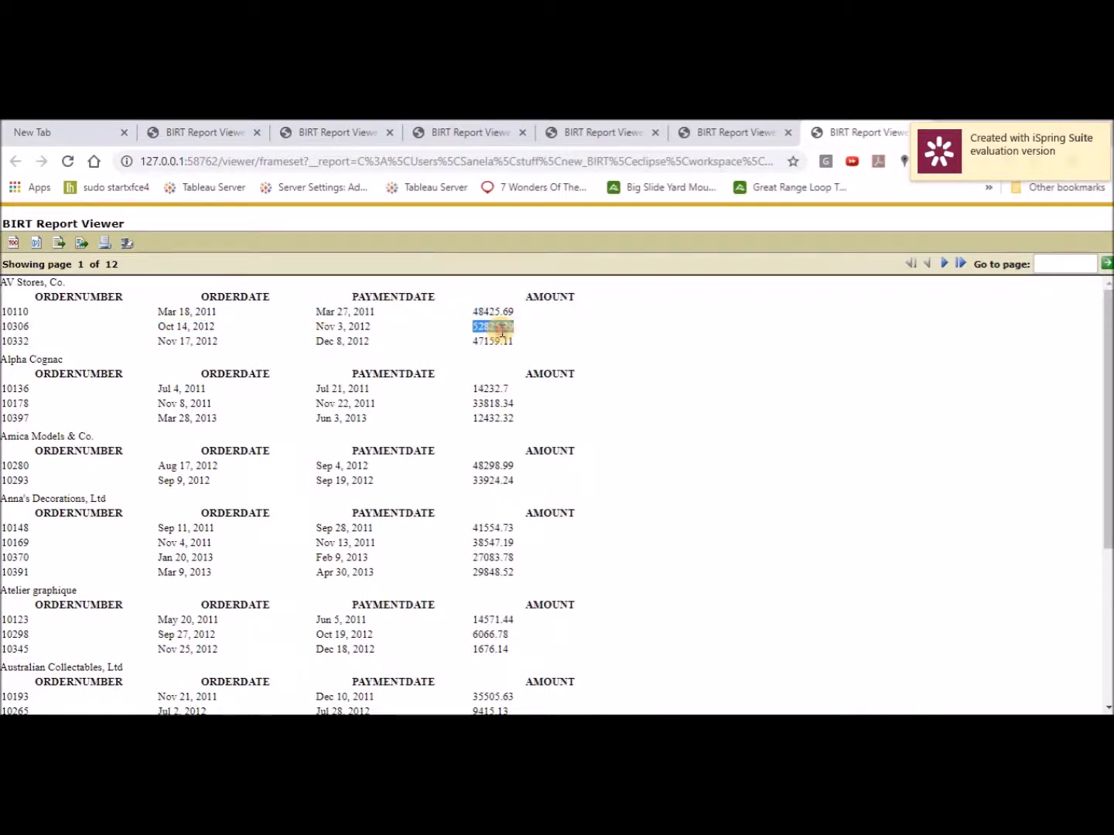
{"action": "double_click", "coordinate": [498, 343]}
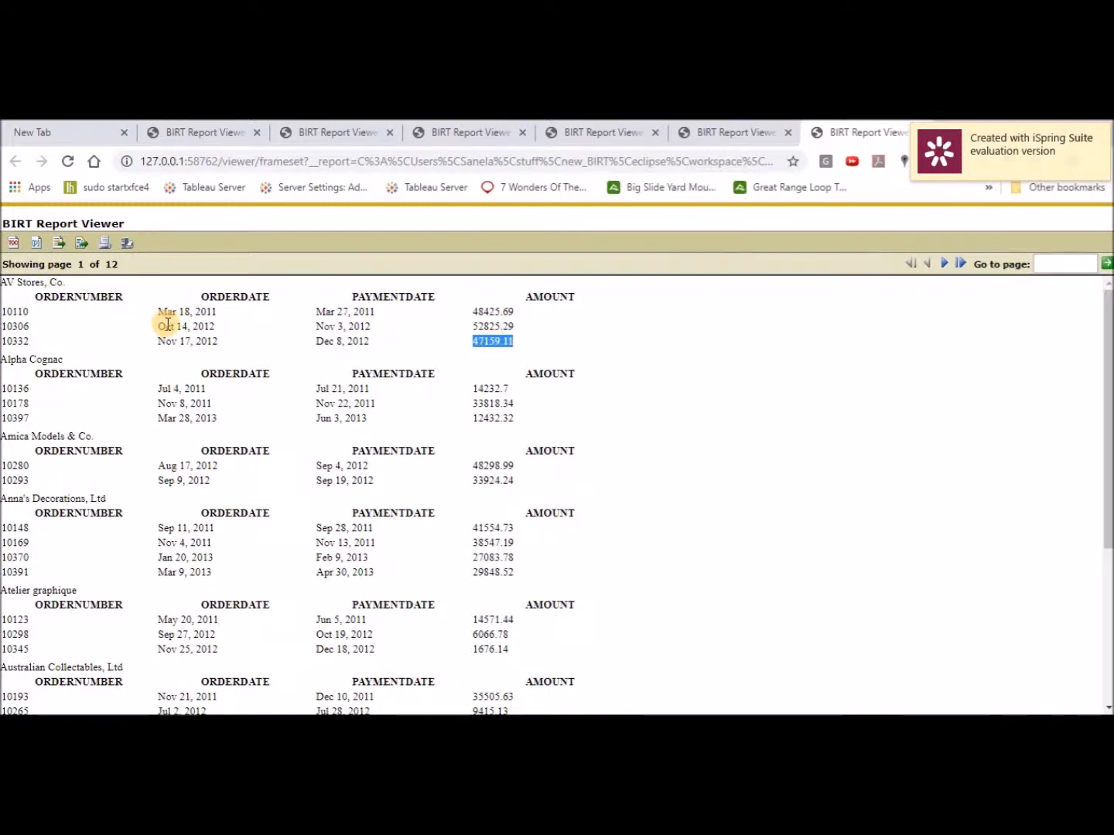
{"action": "left_click", "coordinate": [190, 314]}
{"action": "triple_click", "coordinate": [191, 313]}
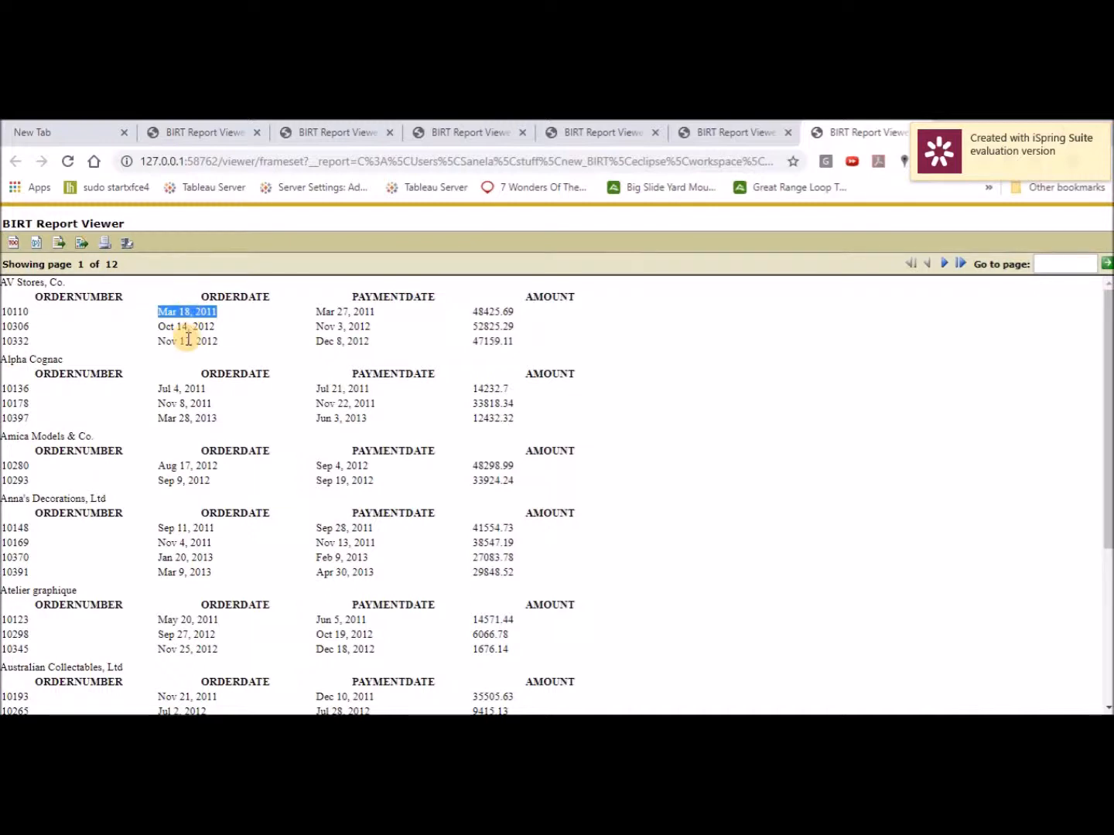
{"action": "left_click", "coordinate": [188, 339]}
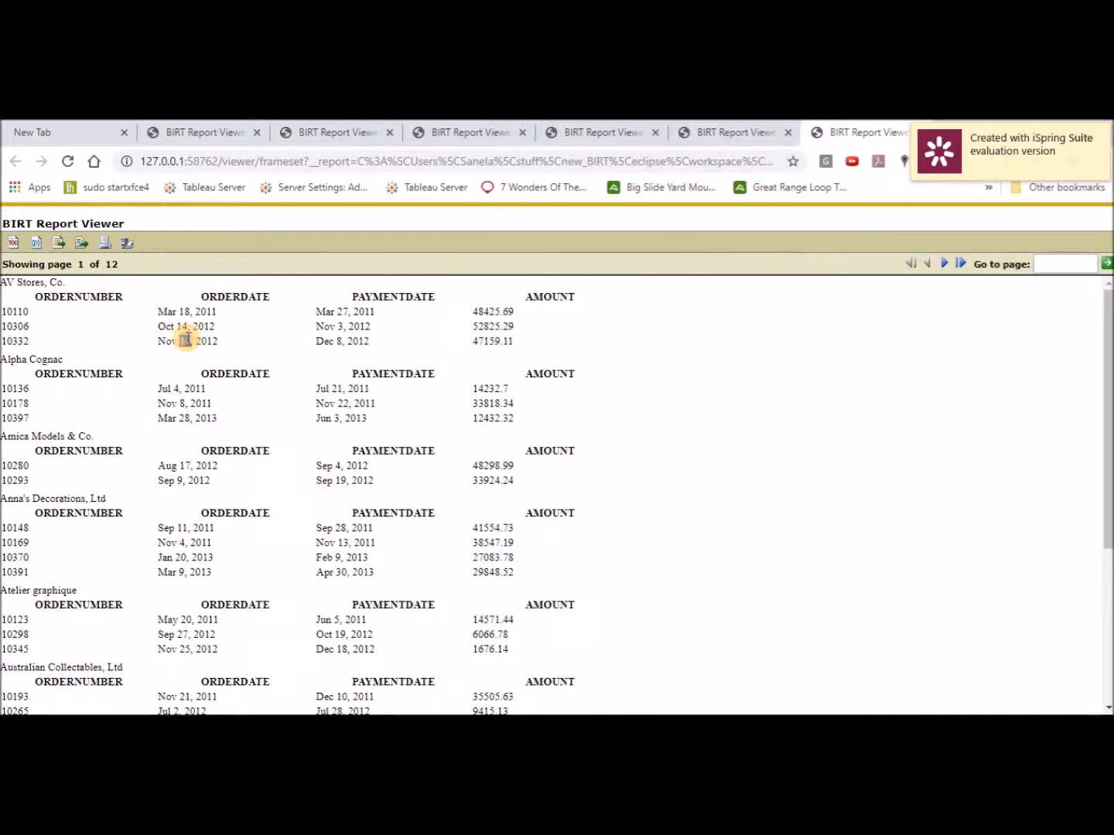
{"action": "triple_click", "coordinate": [188, 339]}
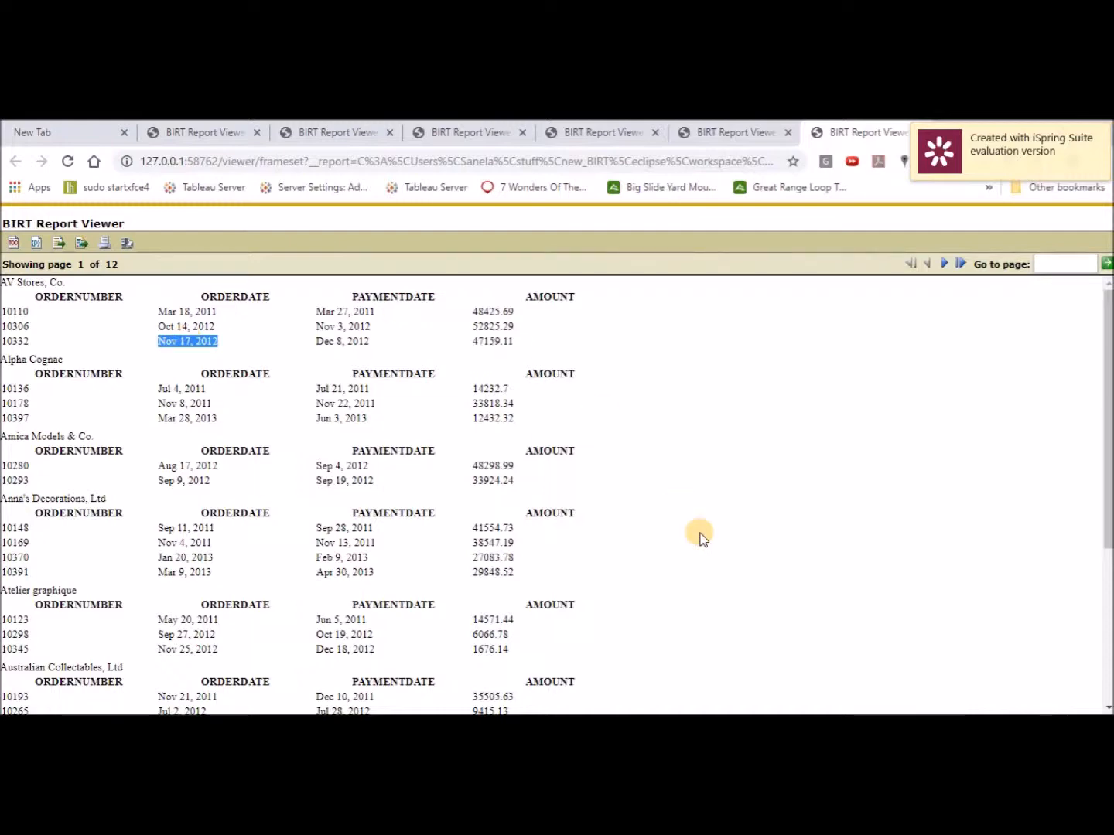
{"action": "mouse_move", "coordinate": [782, 708]}
{"action": "left_click", "coordinate": [719, 665]}
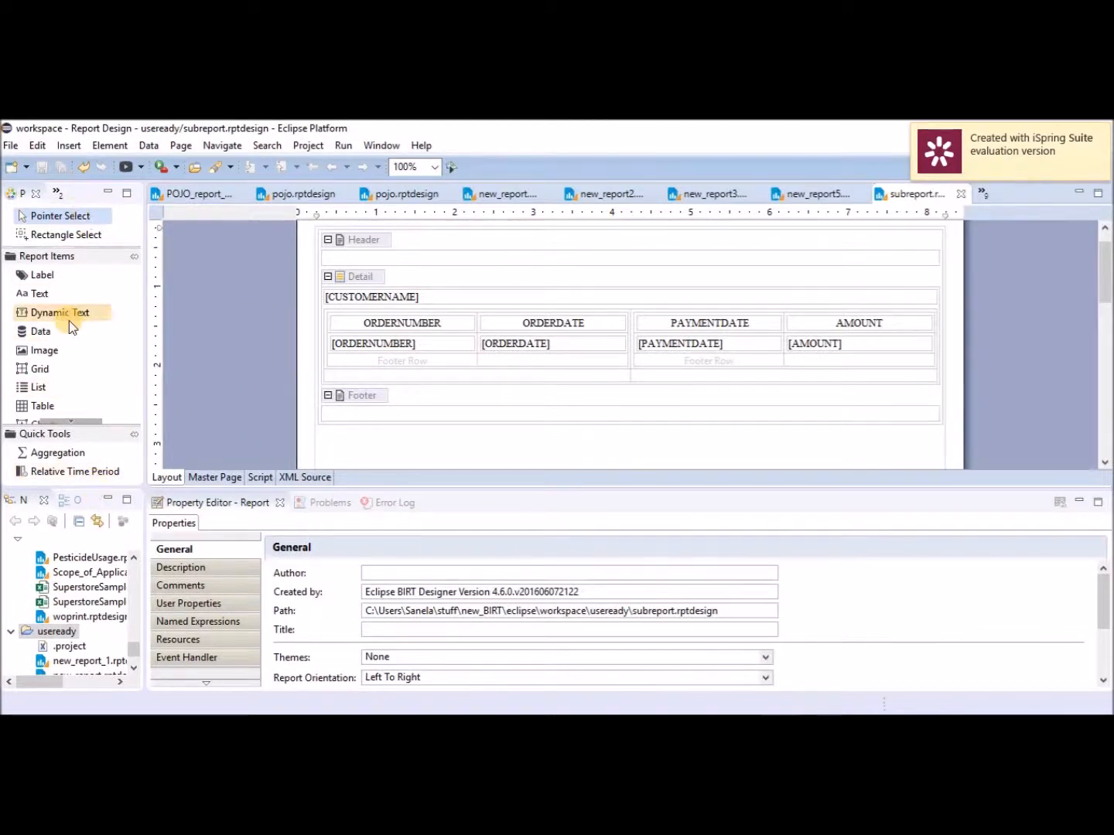
Show the Data Explorer and Outline views, docking the Outline as a separate full-height pane beside the Data Explorer.
{"action": "left_click", "coordinate": [57, 192]}
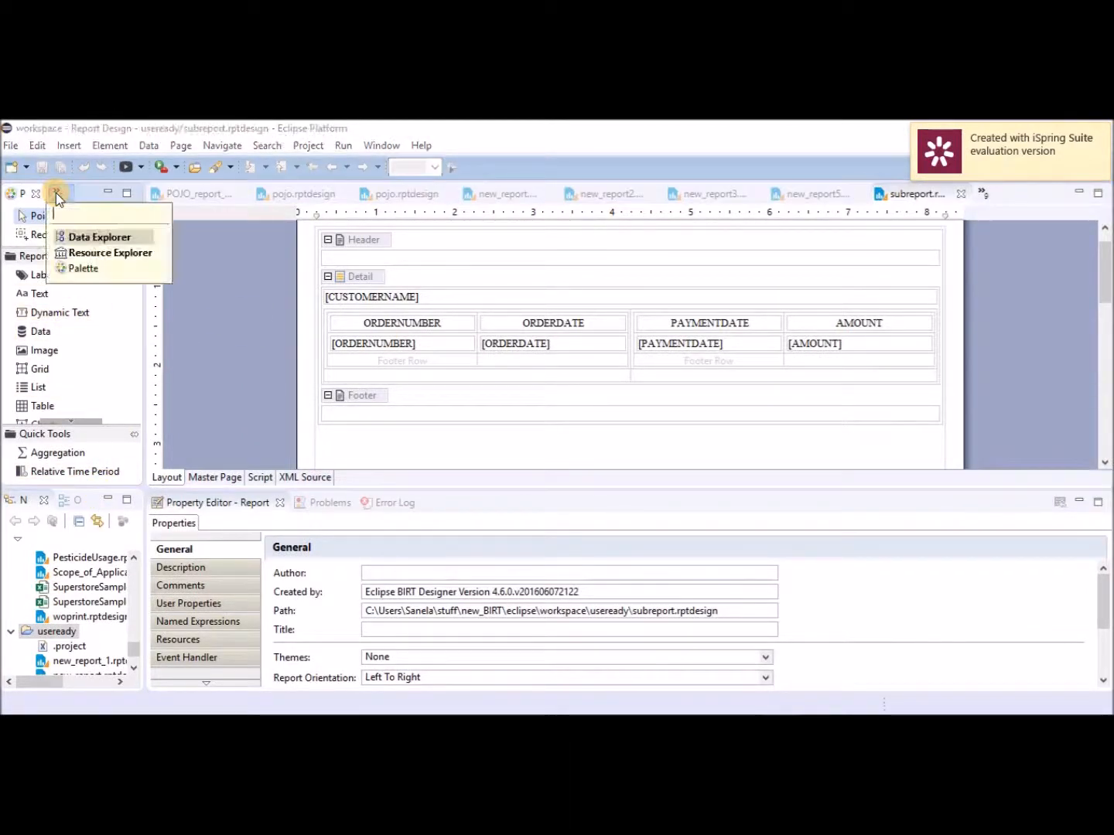
{"action": "left_click", "coordinate": [80, 236]}
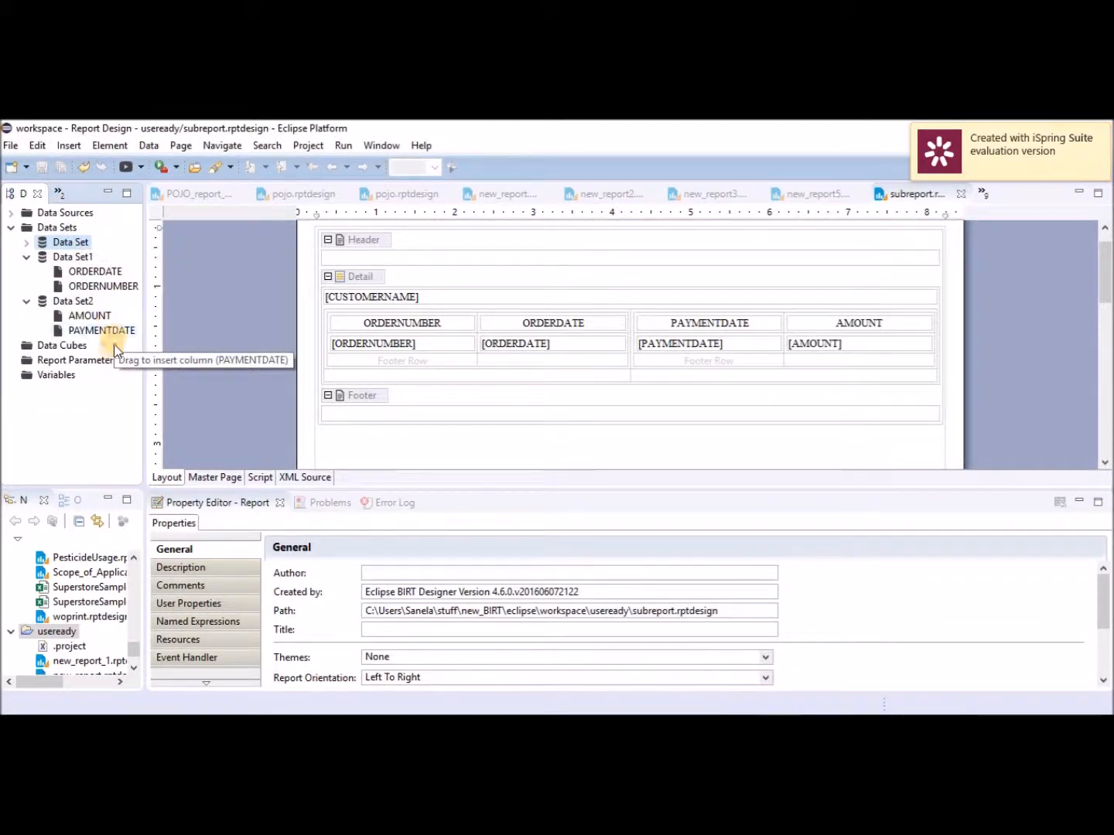
{"action": "left_click", "coordinate": [381, 145]}
{"action": "mouse_move", "coordinate": [425, 229]}
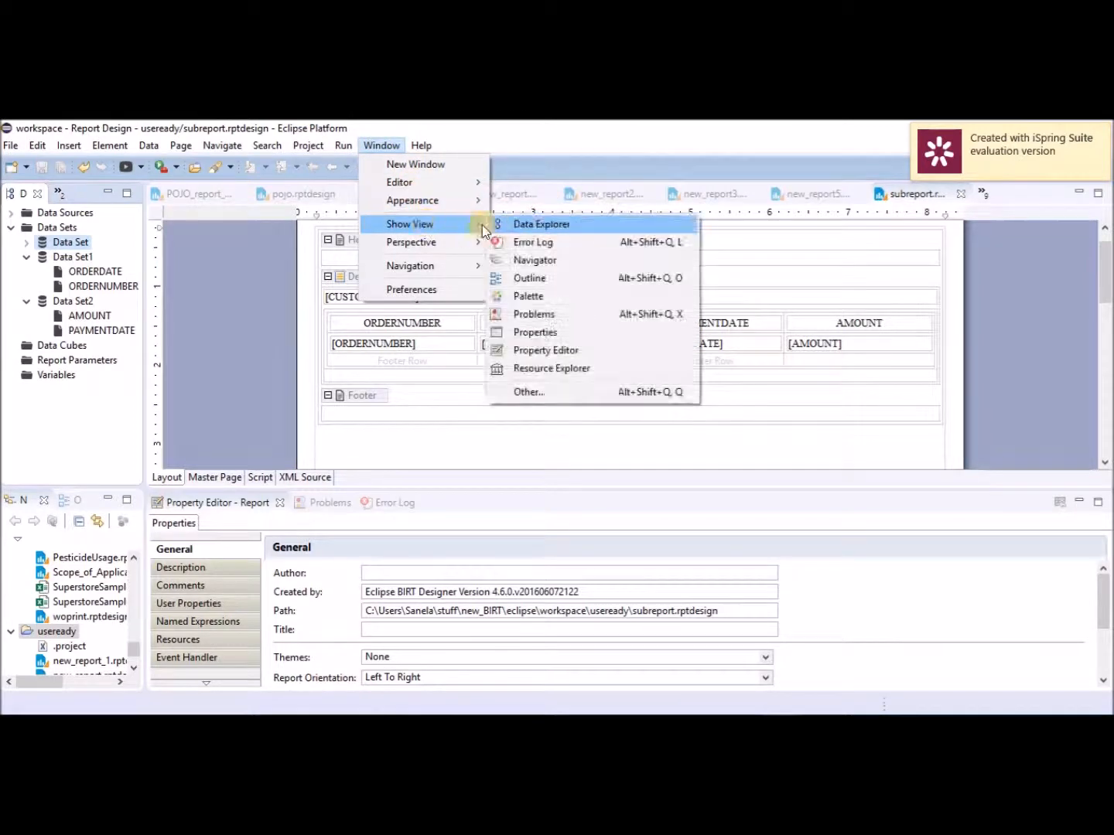
{"action": "left_click", "coordinate": [541, 282]}
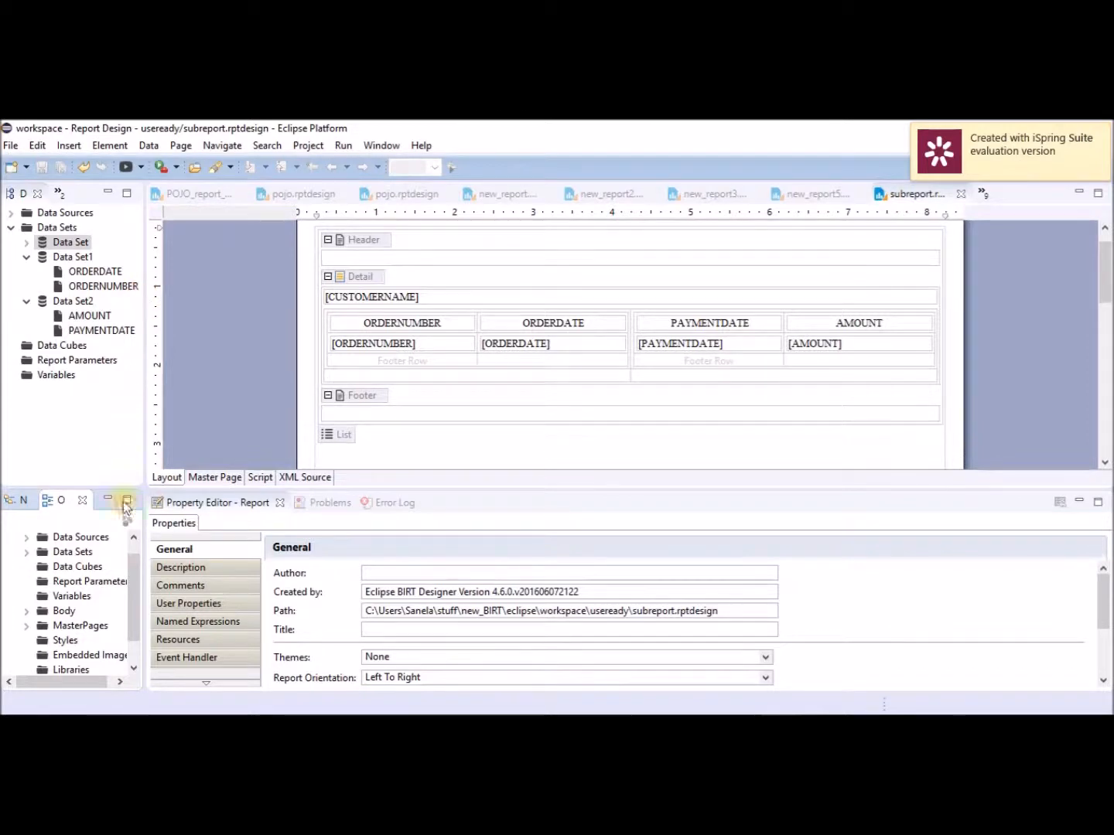
{"action": "left_click_drag", "start_coordinate": [64, 504], "coordinate": [27, 251]}
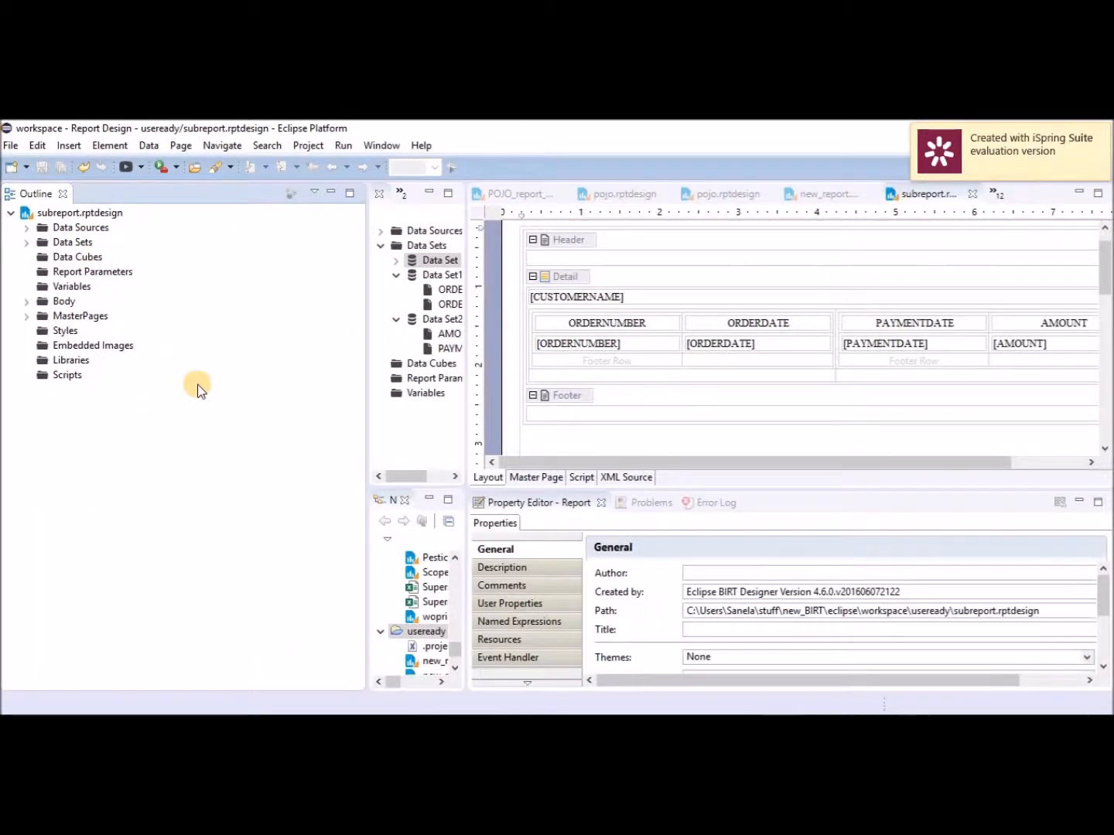
Expand the Data Sets folder, the first data set and the body list's Detail section in the Outline, and narrow the pane.
{"action": "left_click", "coordinate": [28, 246]}
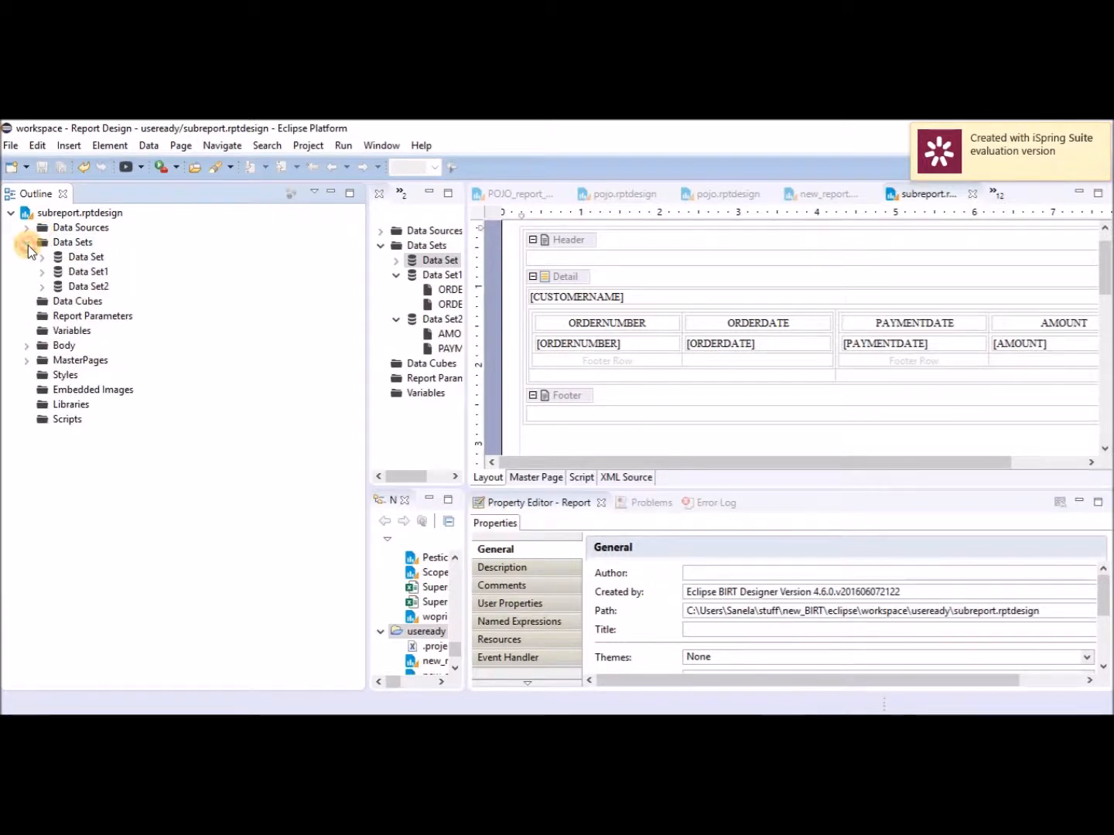
{"action": "left_click", "coordinate": [43, 260]}
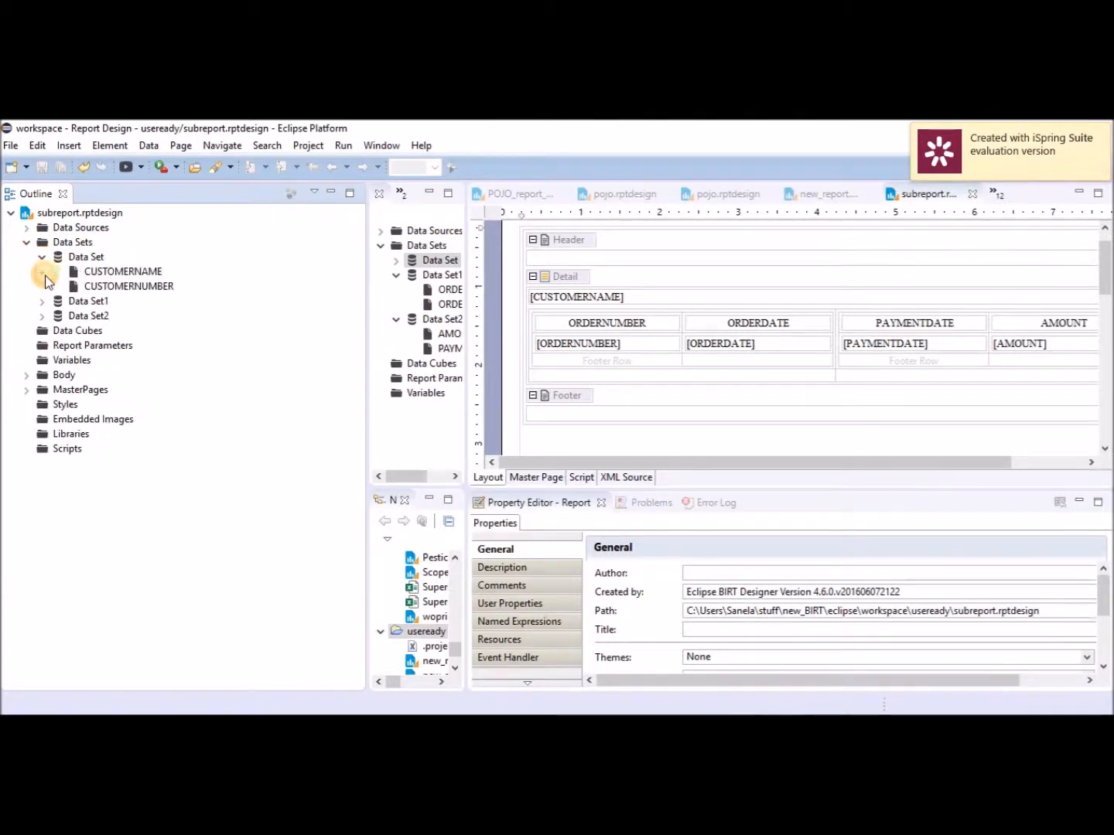
{"action": "left_click", "coordinate": [26, 376]}
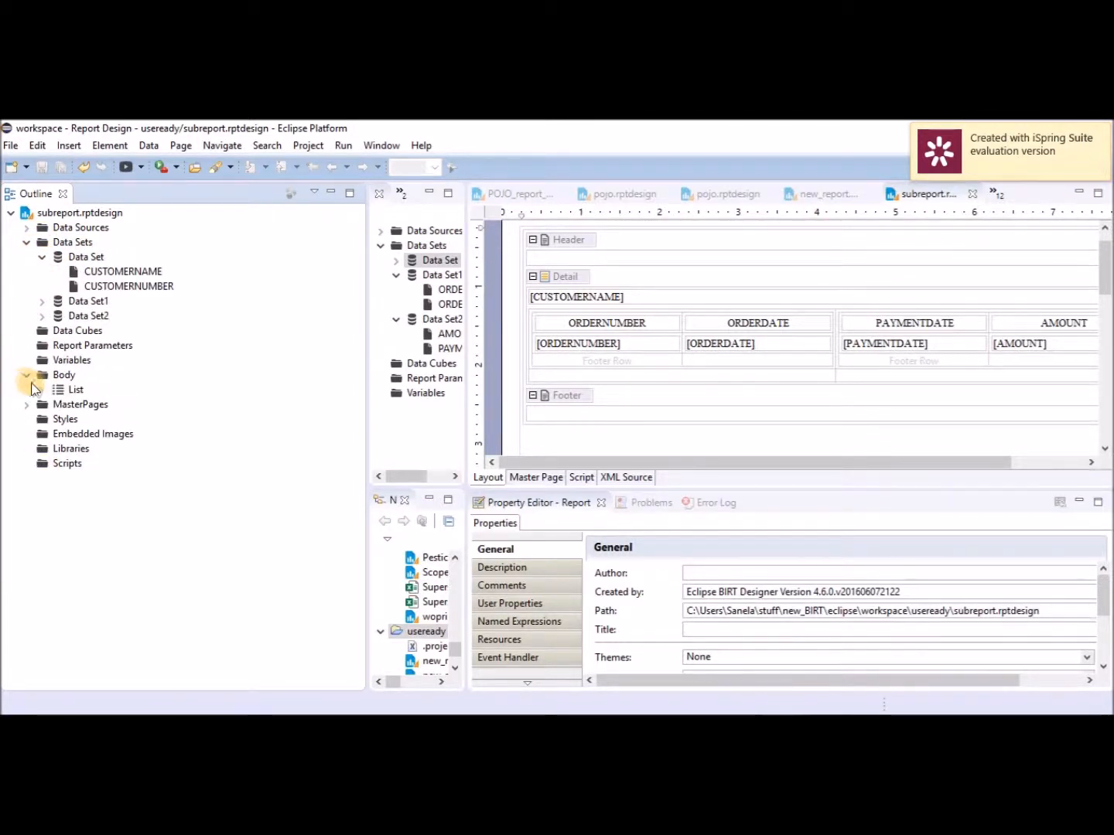
{"action": "left_click", "coordinate": [44, 391]}
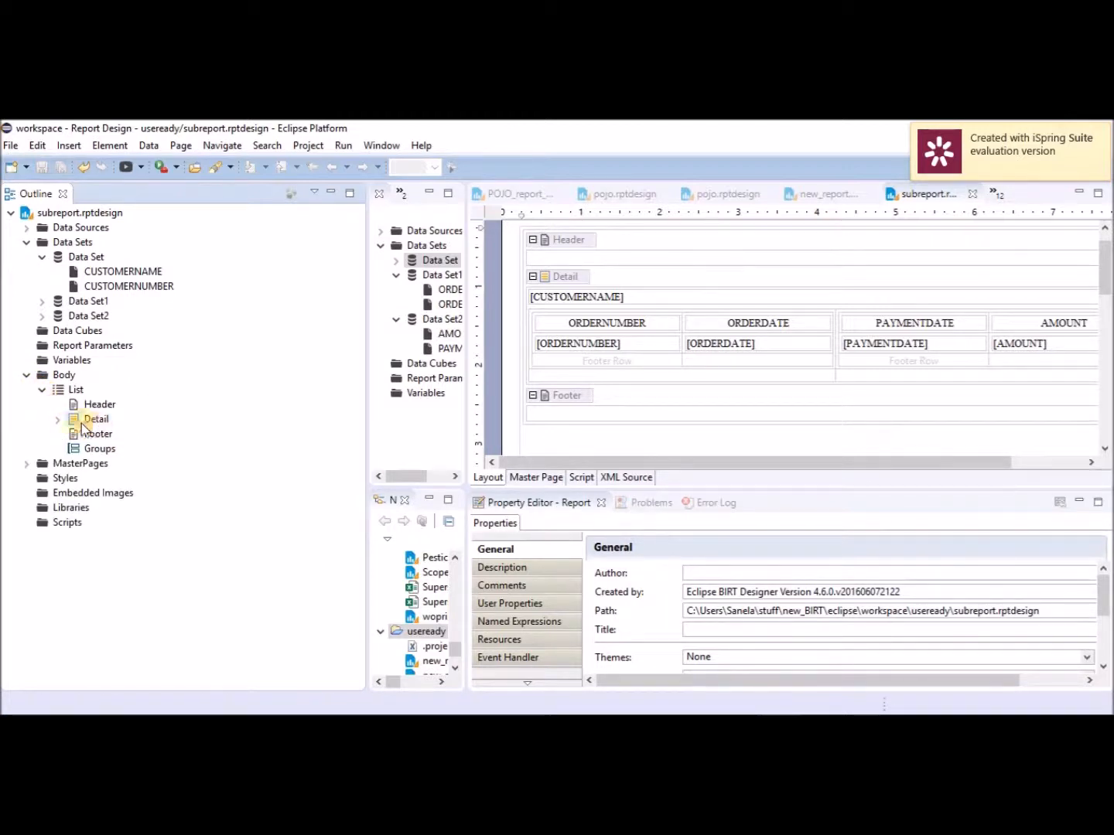
{"action": "left_click", "coordinate": [58, 420]}
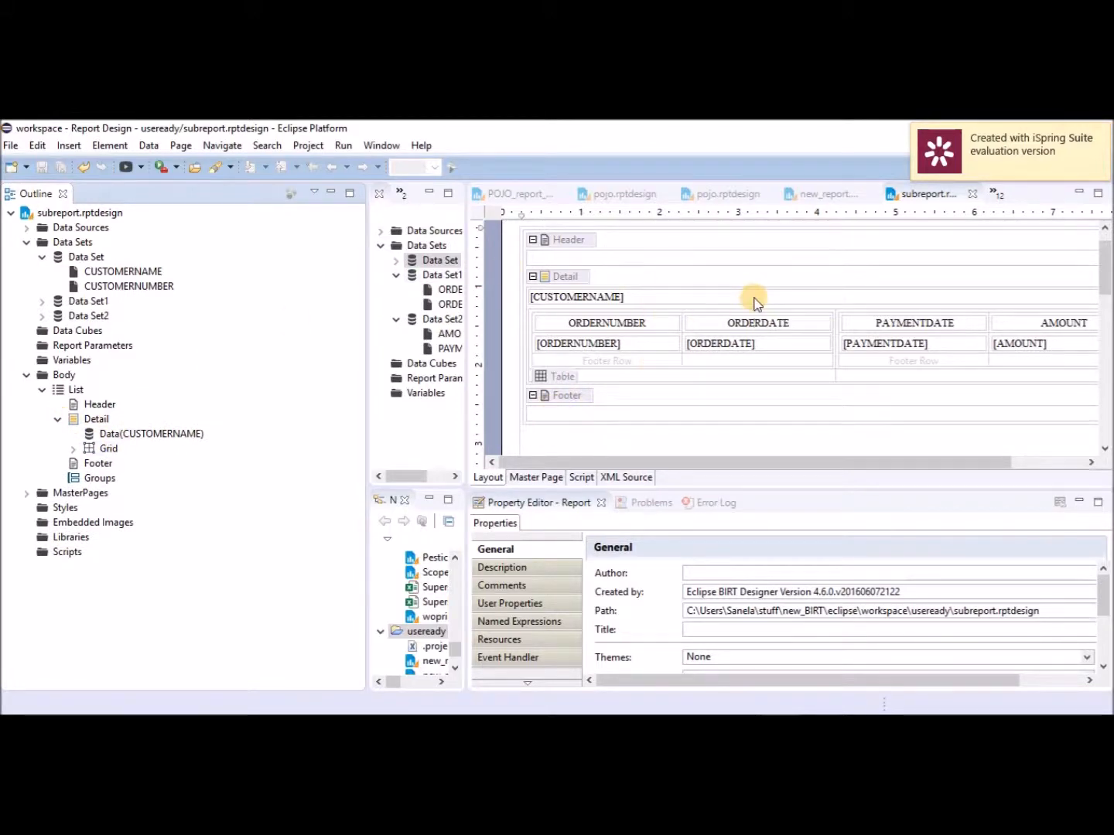
{"action": "left_click_drag", "start_coordinate": [366, 345], "coordinate": [279, 332]}
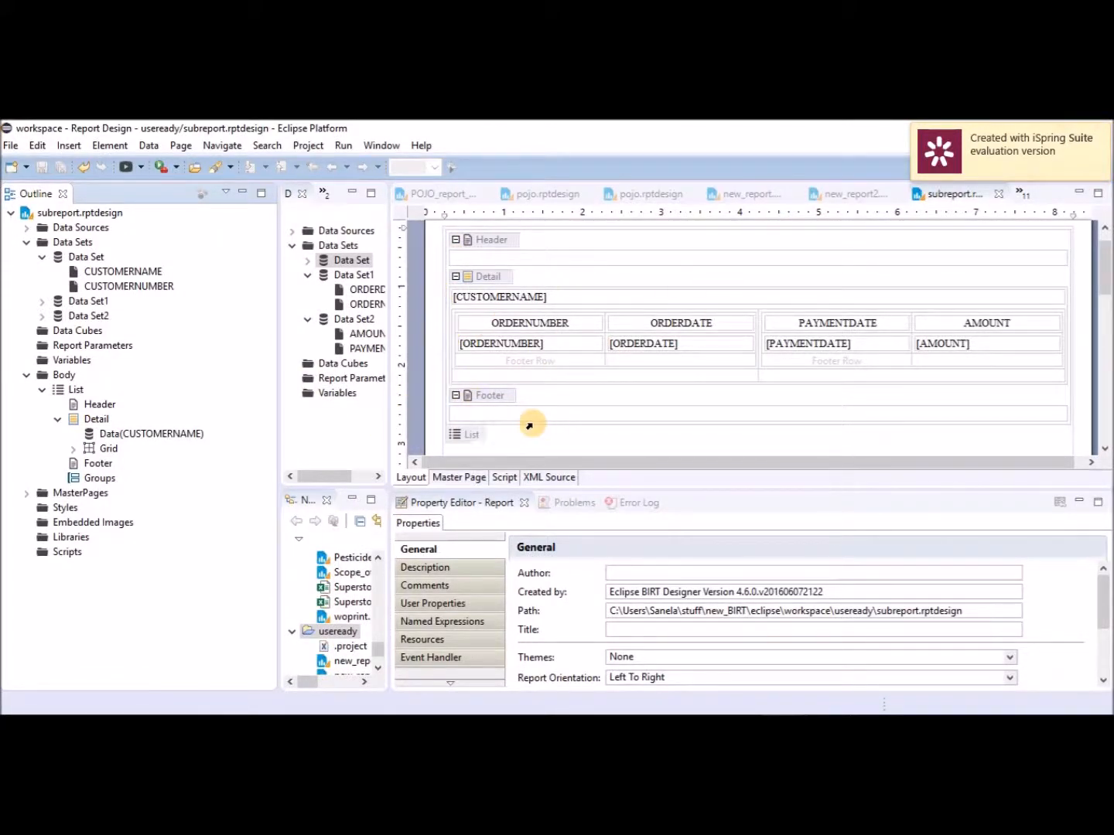
Expand the grid's first row in the Outline to examine both nested tables and the first table's detail cells, adjusting the pane width.
{"action": "left_click", "coordinate": [74, 450]}
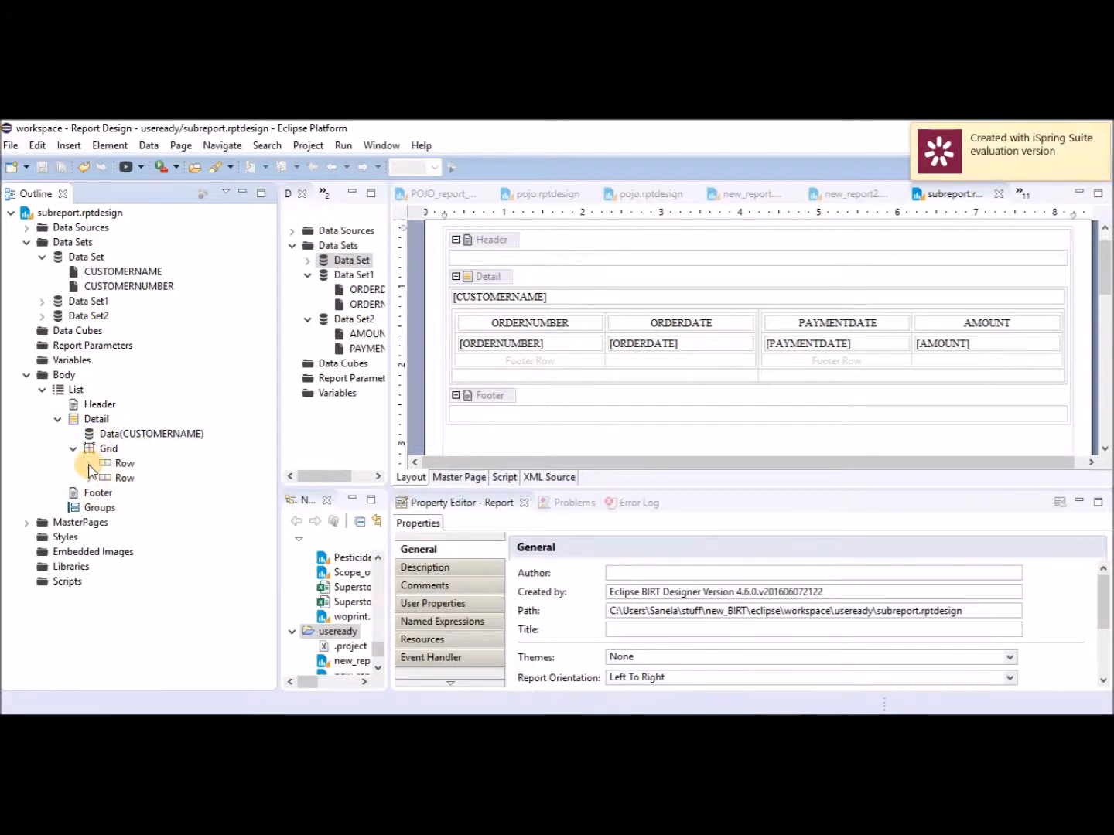
{"action": "left_click", "coordinate": [90, 463]}
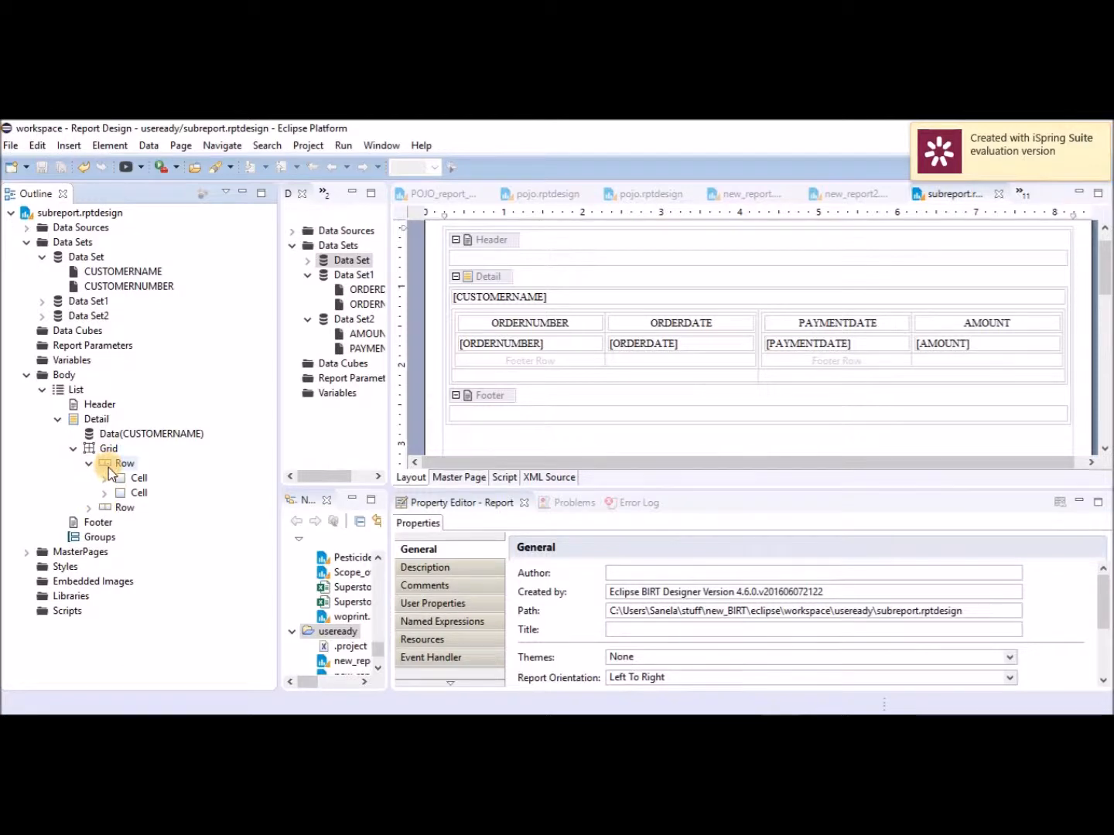
{"action": "left_click", "coordinate": [109, 478]}
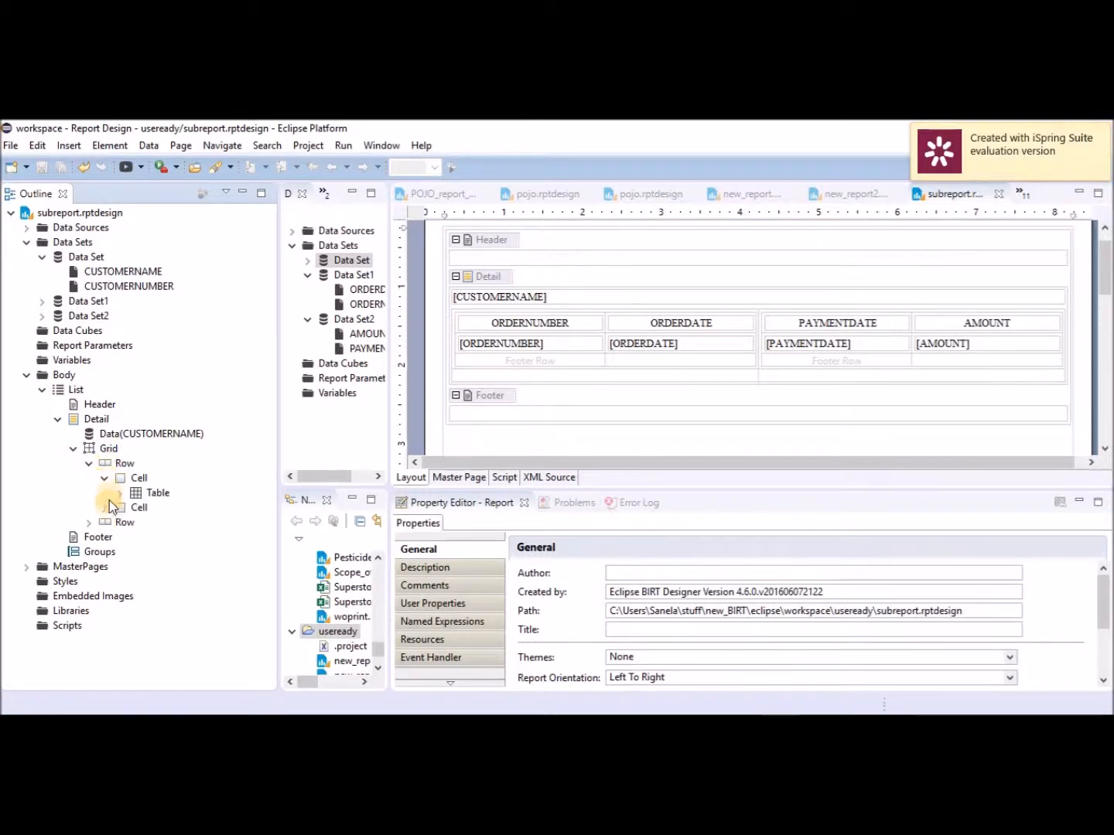
{"action": "left_click", "coordinate": [104, 507]}
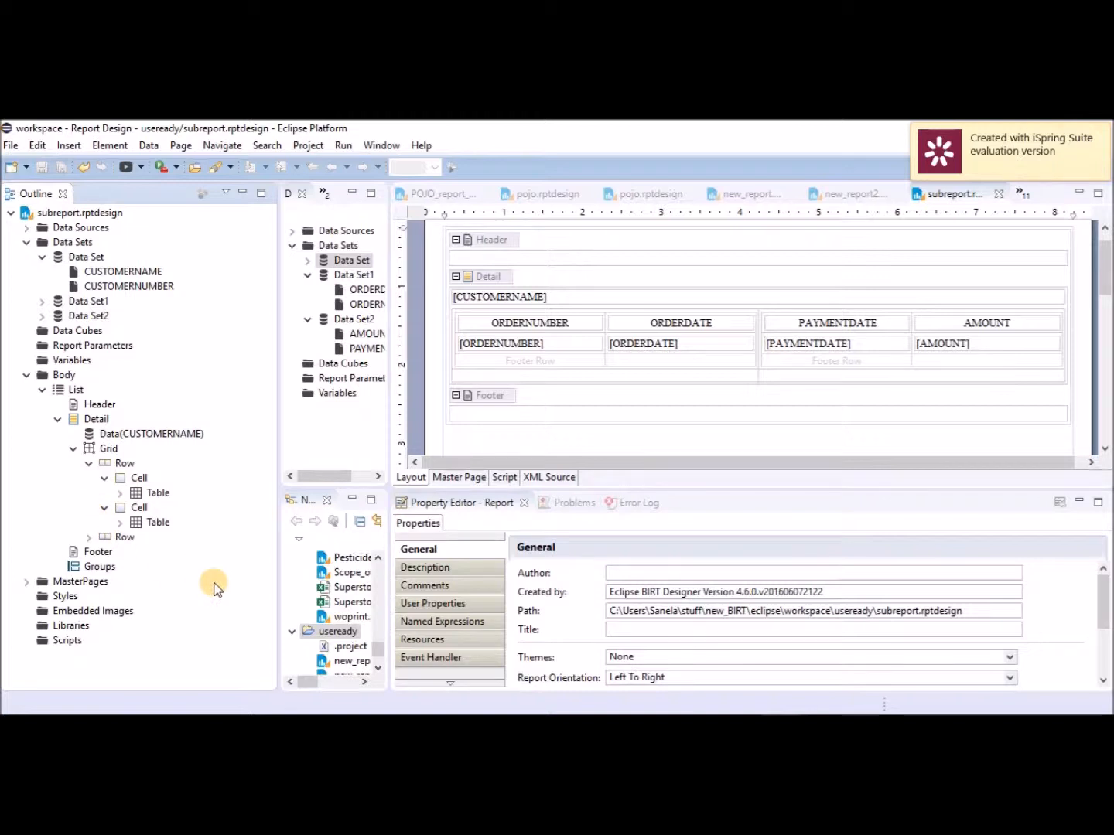
{"action": "left_click", "coordinate": [119, 492]}
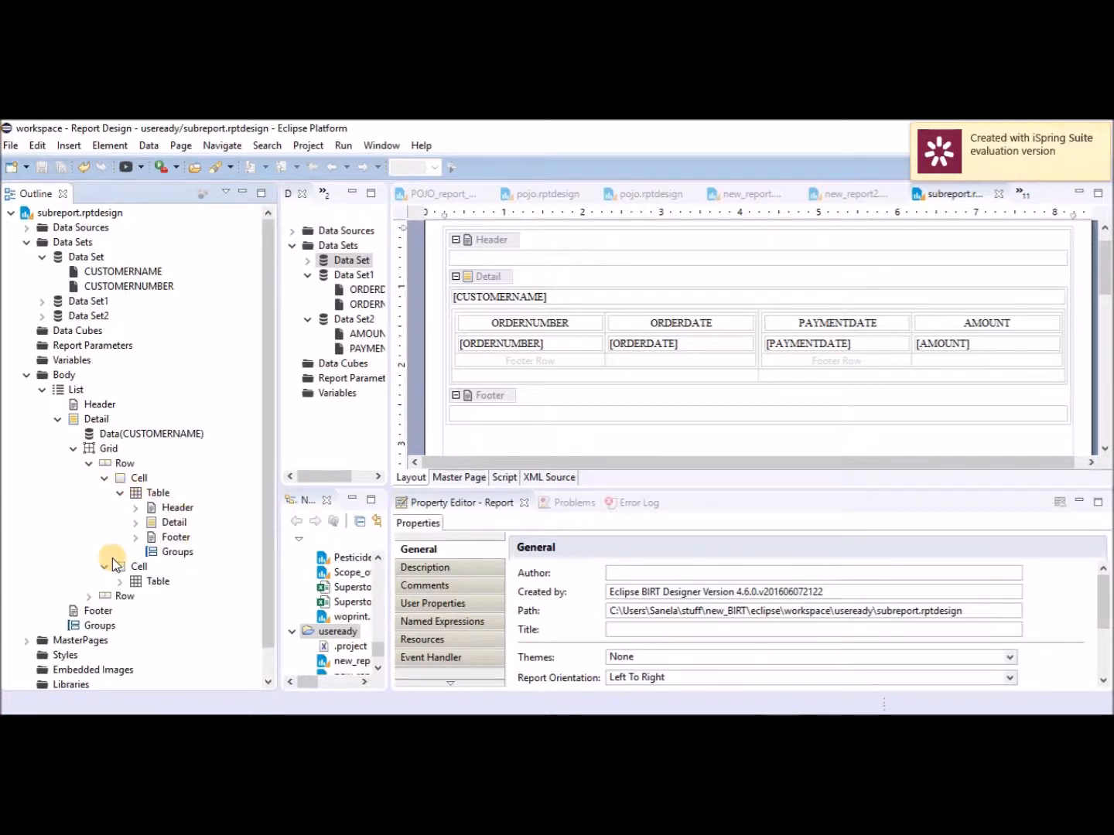
{"action": "left_click", "coordinate": [136, 522]}
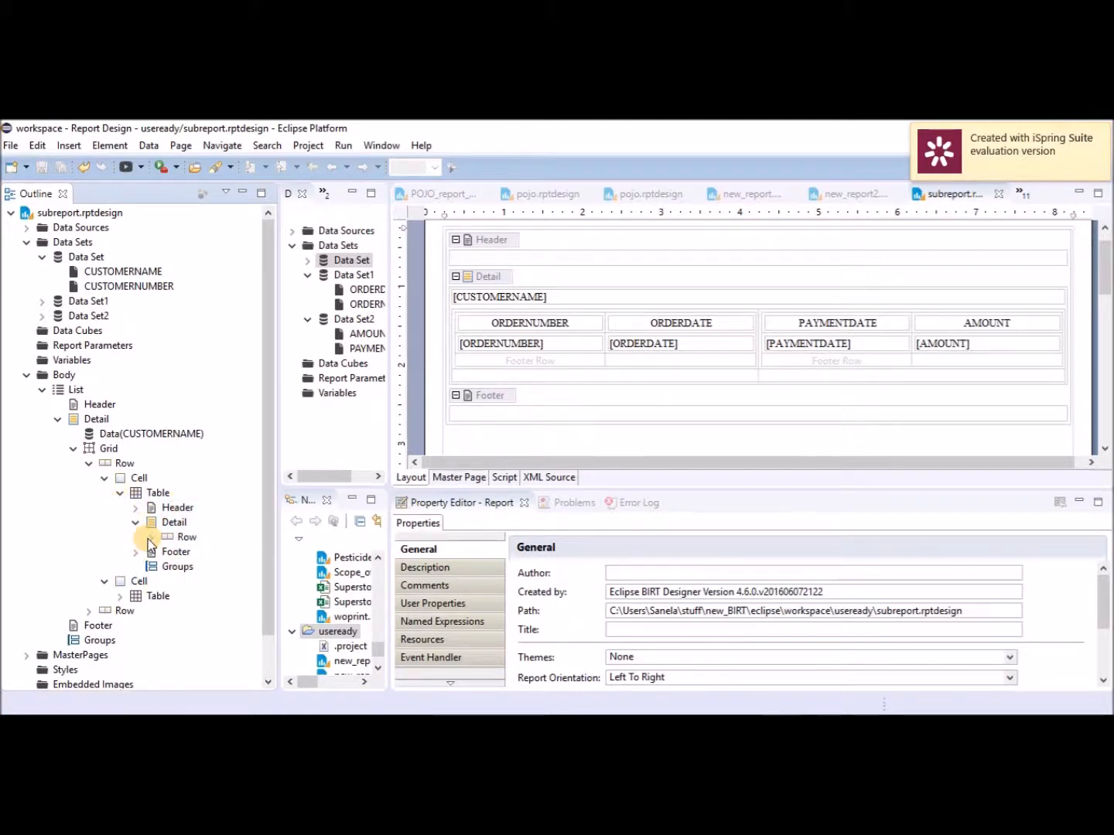
{"action": "left_click", "coordinate": [150, 538]}
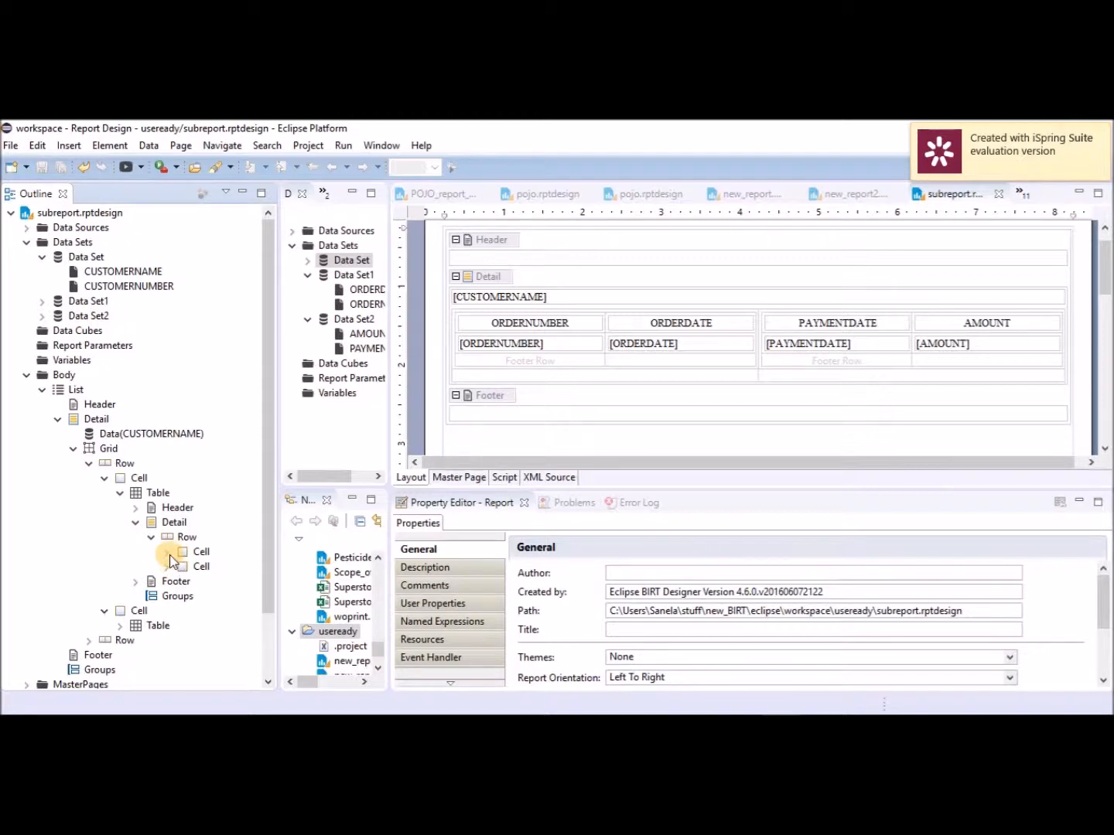
{"action": "left_click", "coordinate": [167, 553]}
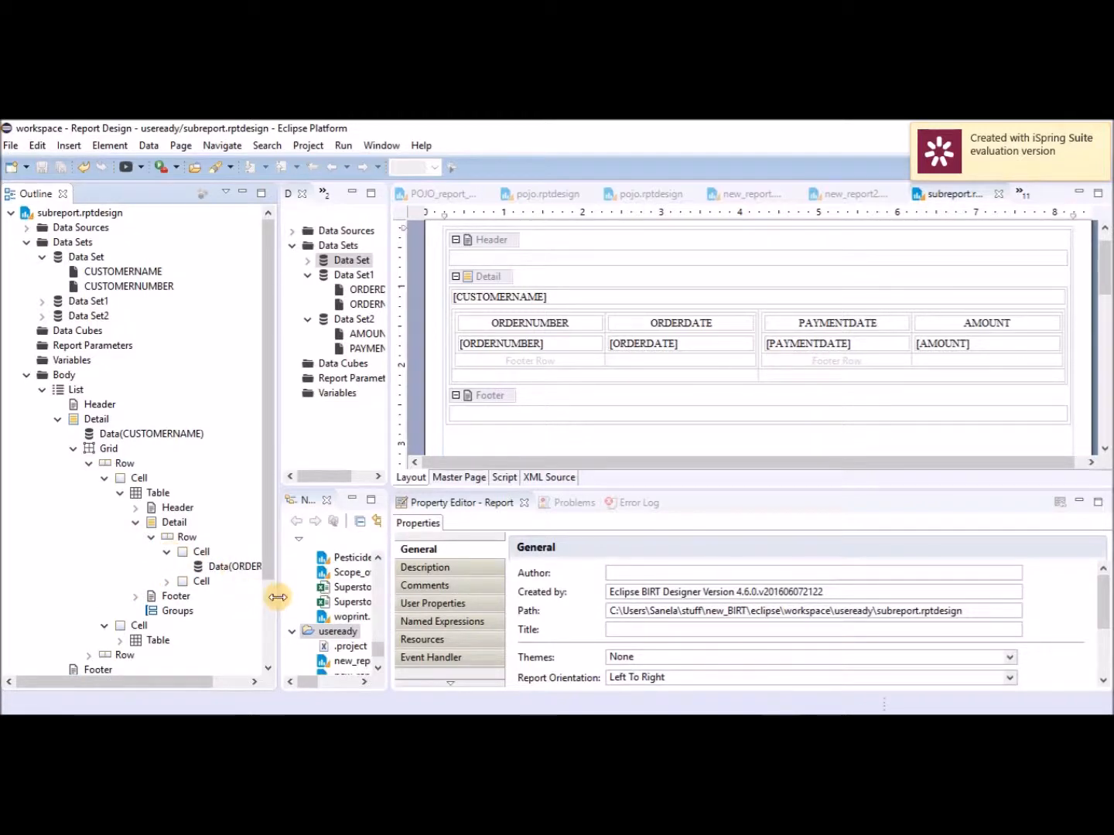
{"action": "left_click_drag", "start_coordinate": [277, 597], "coordinate": [338, 600]}
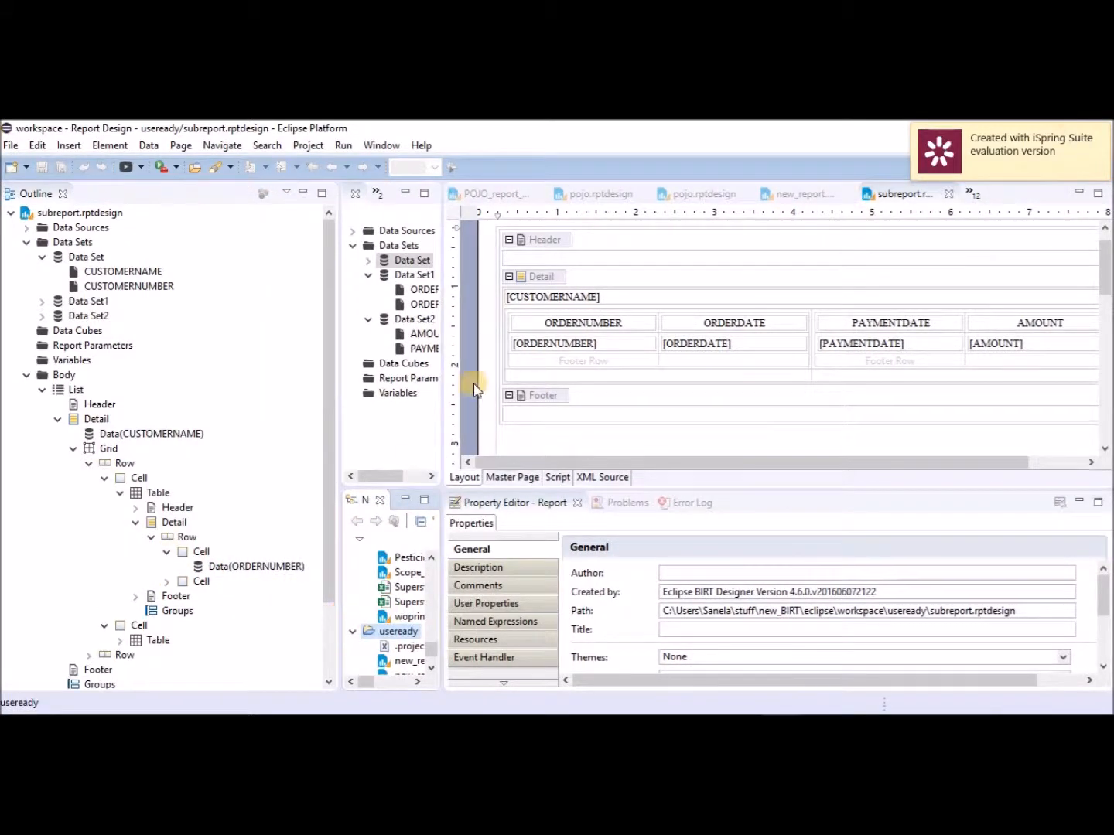
{"action": "left_click_drag", "start_coordinate": [340, 400], "coordinate": [224, 385]}
Select the orders table and its ORDERDATE data item to inspect their bindings and place in the Outline.
{"action": "mouse_move", "coordinate": [498, 352]}
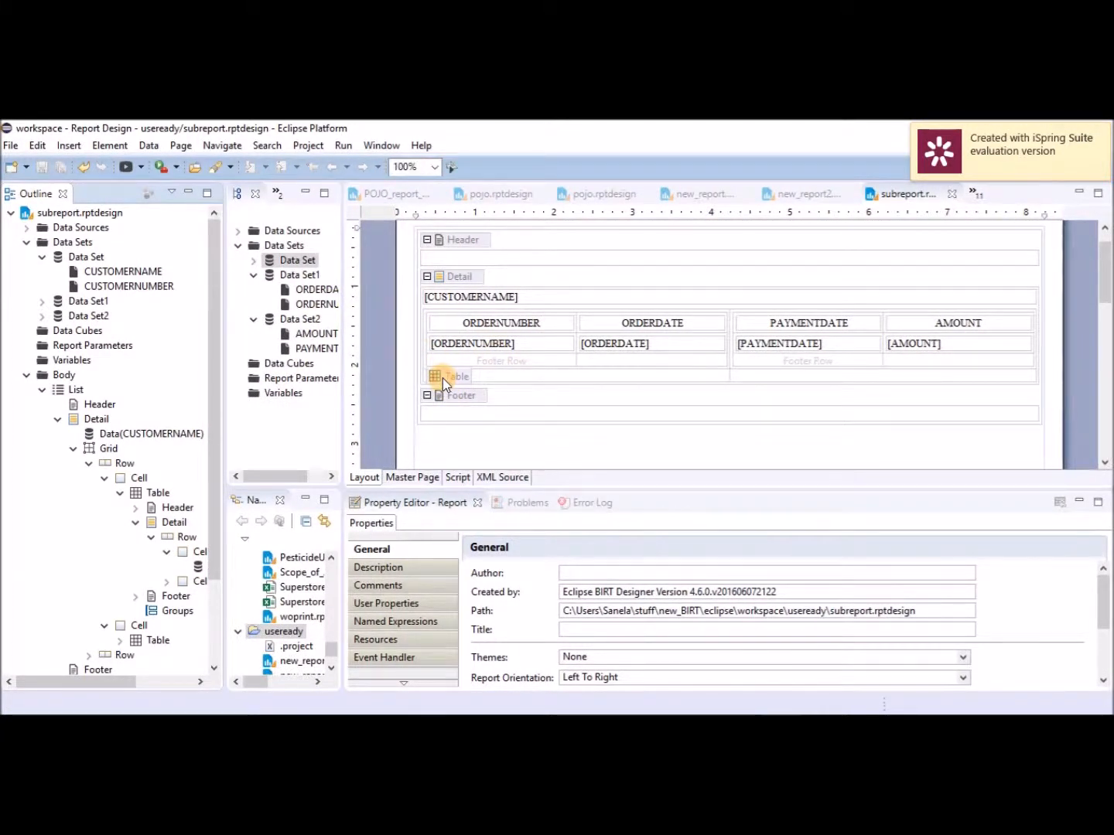
{"action": "left_click", "coordinate": [442, 379]}
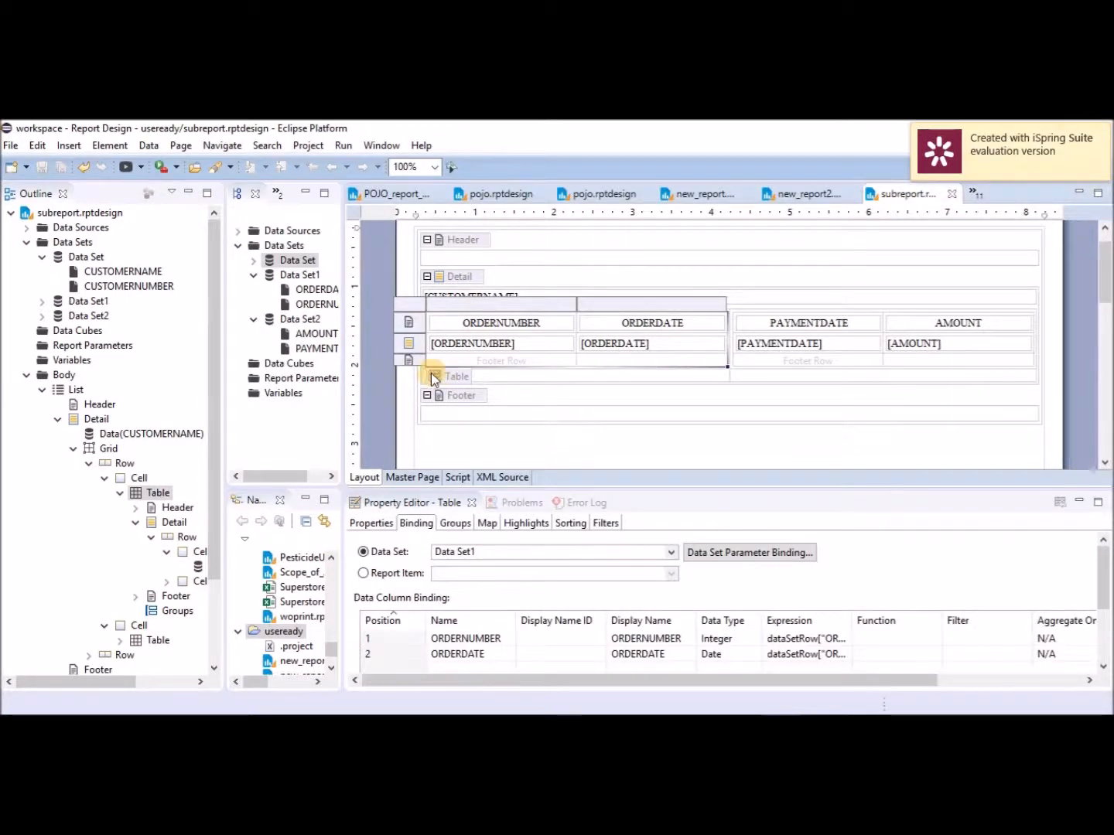
{"action": "left_click", "coordinate": [604, 348]}
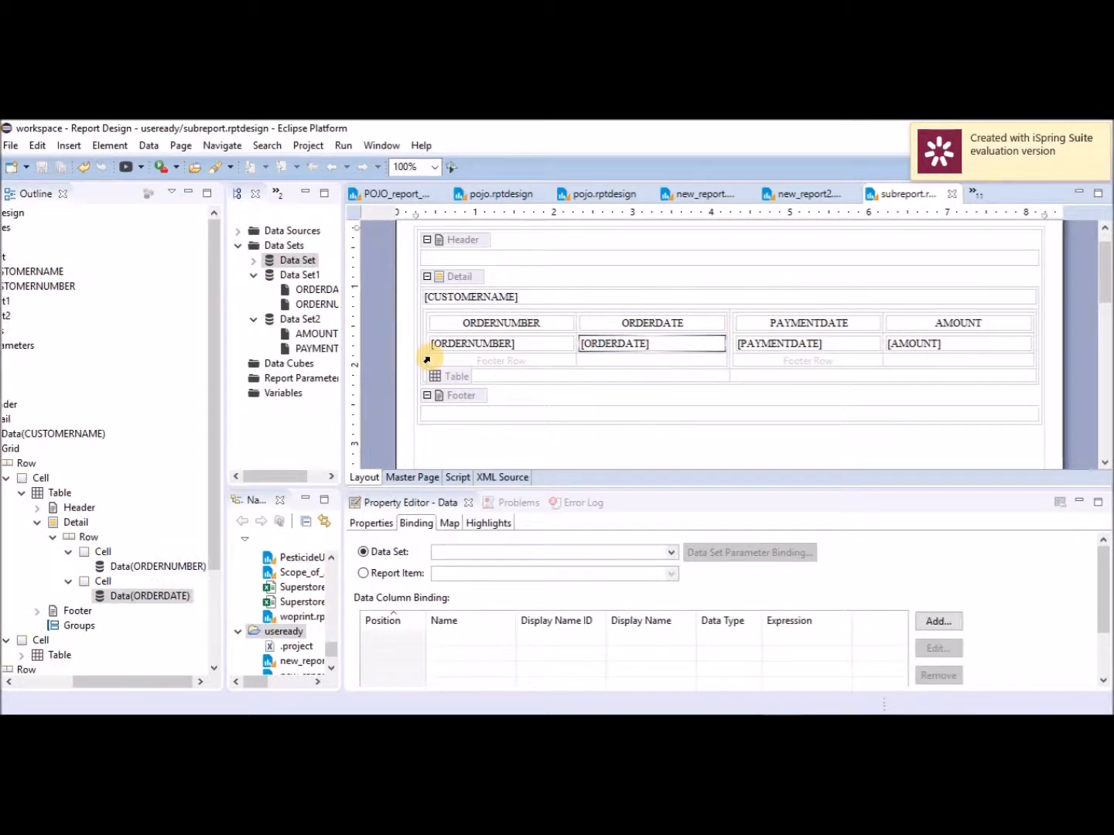
Close the Outline view and select the empty first cell in the grid's second row.
{"action": "left_click", "coordinate": [64, 198]}
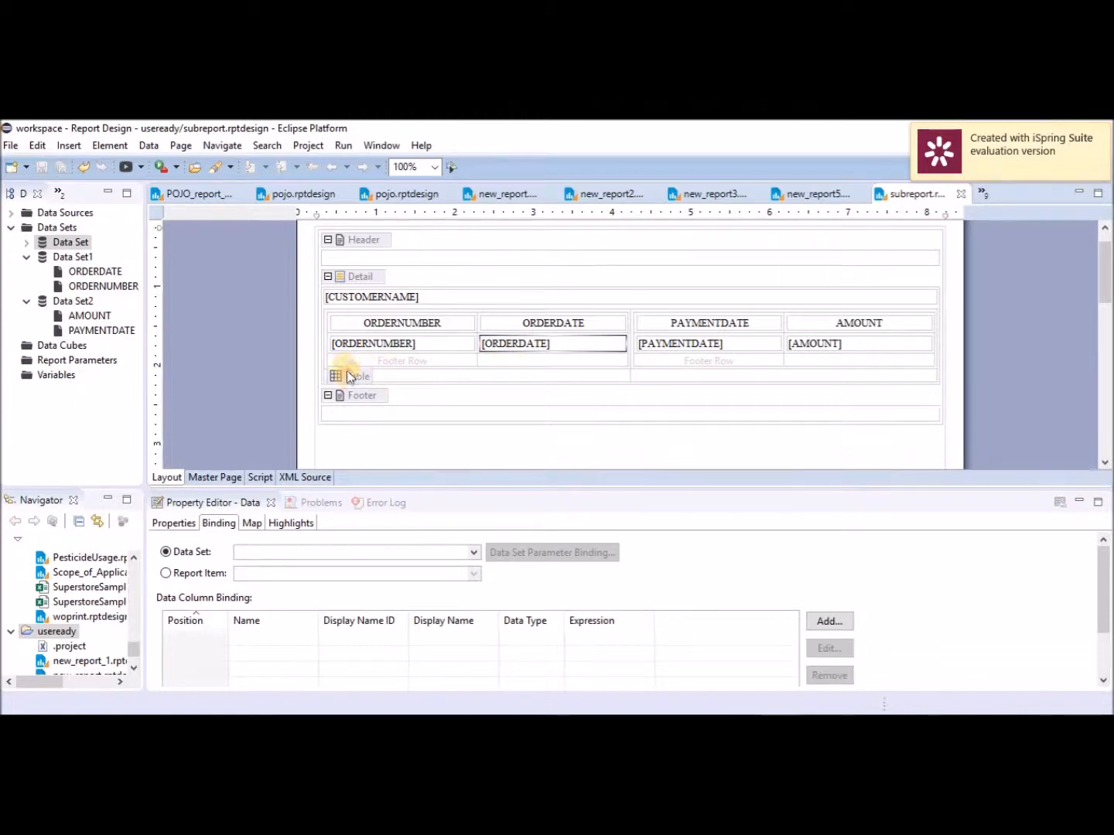
{"action": "left_click", "coordinate": [348, 376]}
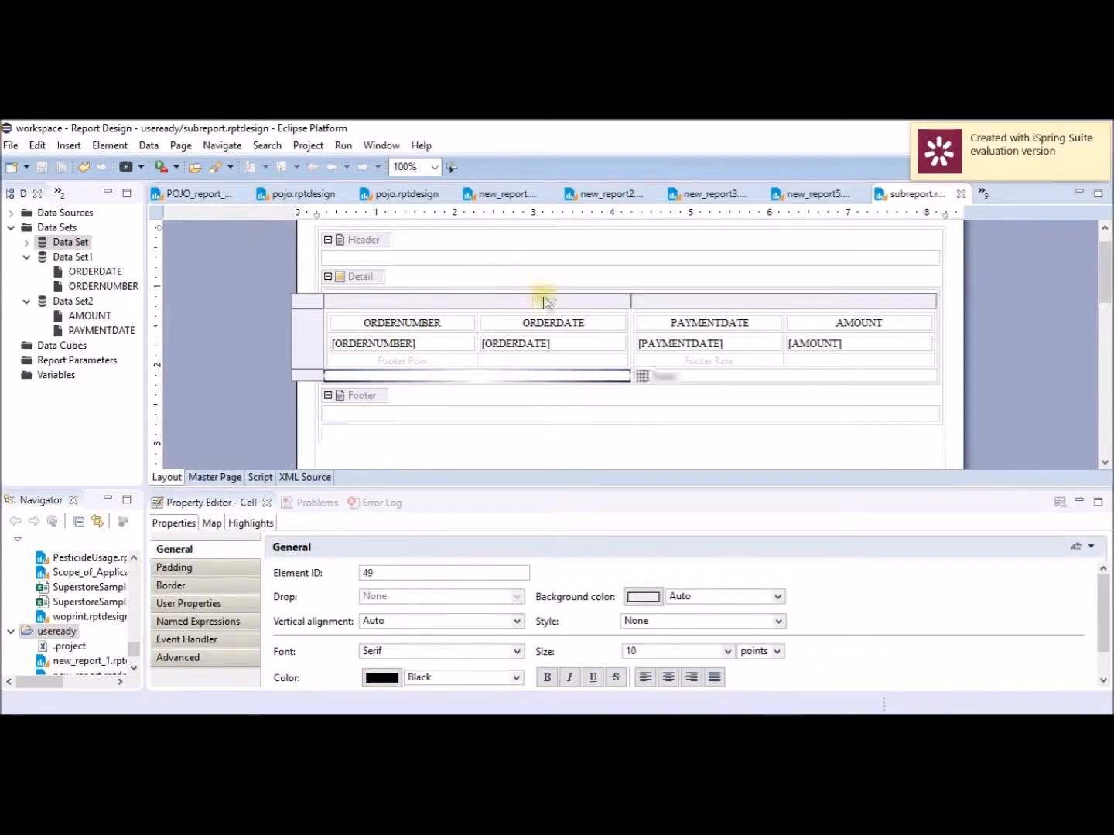
Apply a custom date-time format to the ORDERDATE and PAYMENTDATE data items together, using the Short Date example M/d/yy.
{"action": "left_click", "coordinate": [519, 348]}
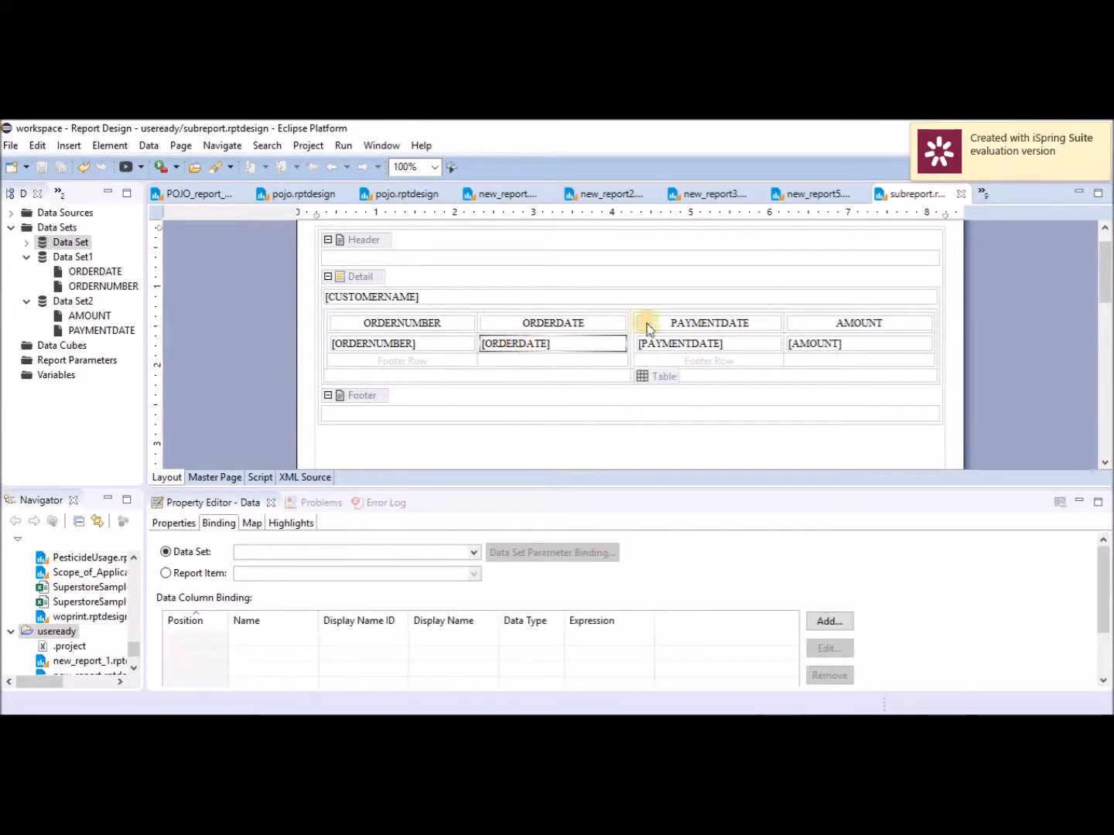
{"action": "left_click", "coordinate": [738, 343]}
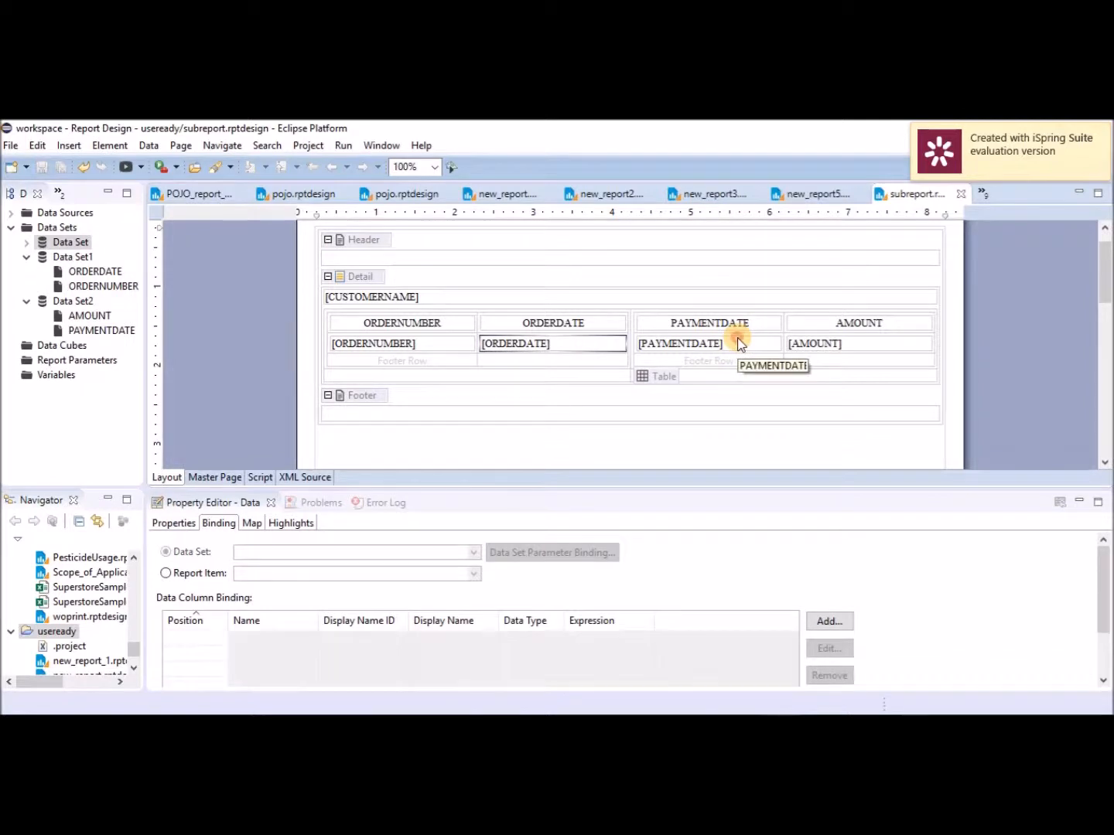
{"action": "left_click", "coordinate": [183, 524]}
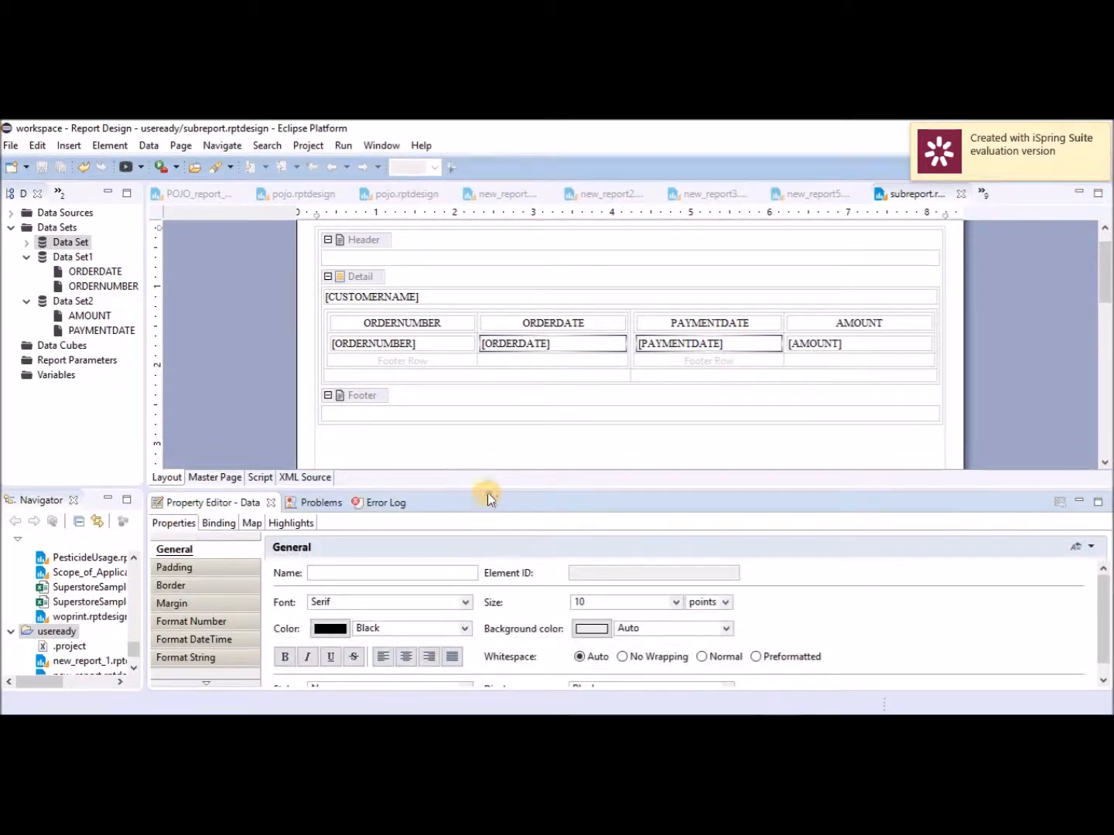
{"action": "left_click_drag", "start_coordinate": [488, 489], "coordinate": [477, 417]}
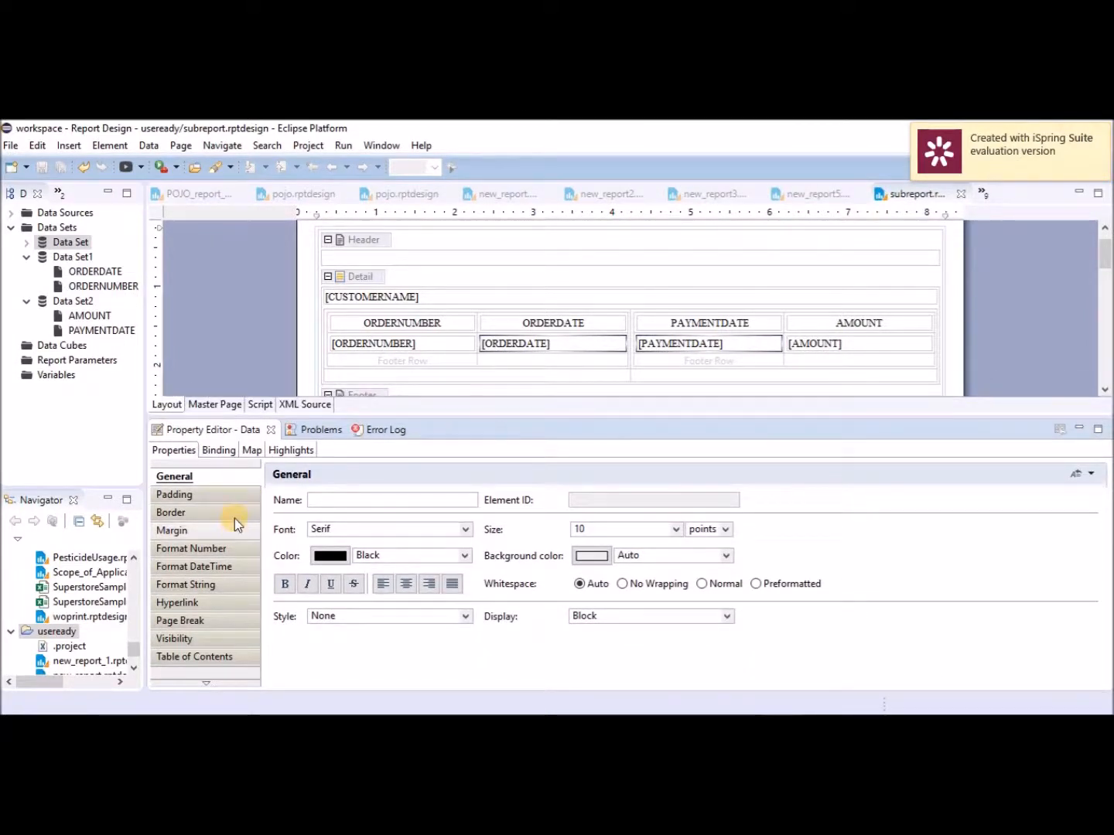
{"action": "left_click", "coordinate": [229, 567]}
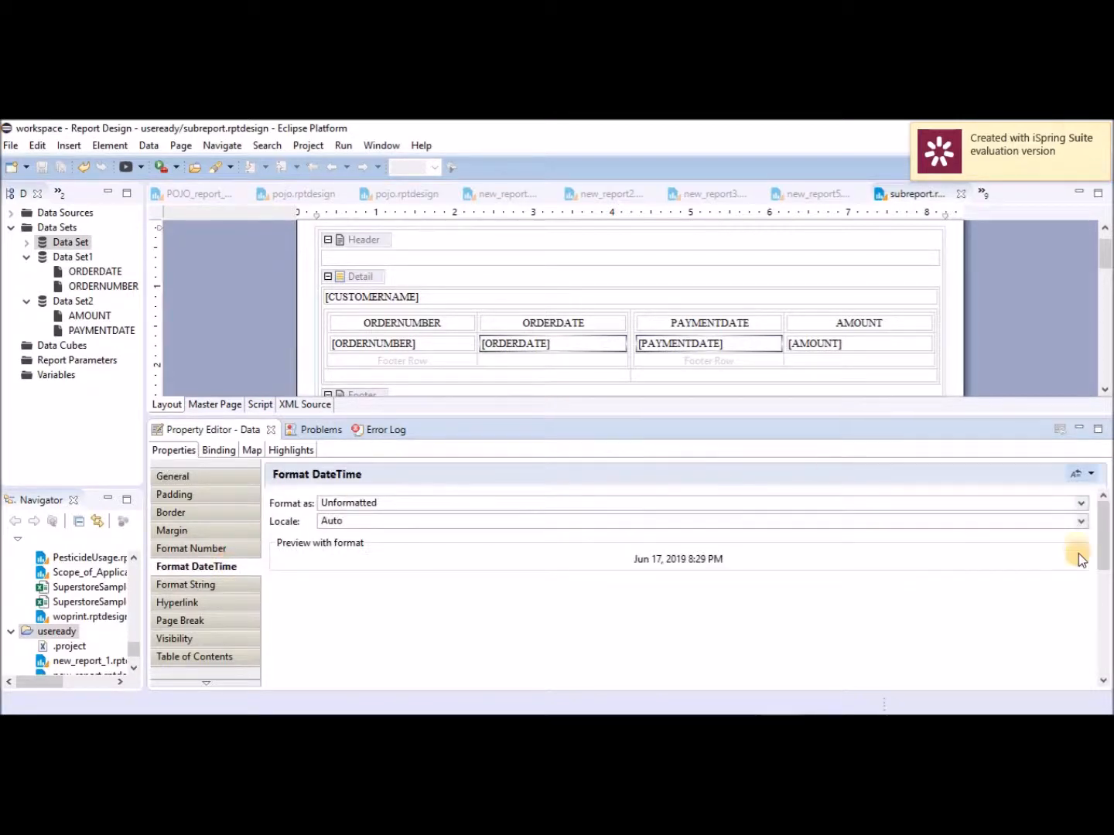
{"action": "left_click", "coordinate": [1080, 522]}
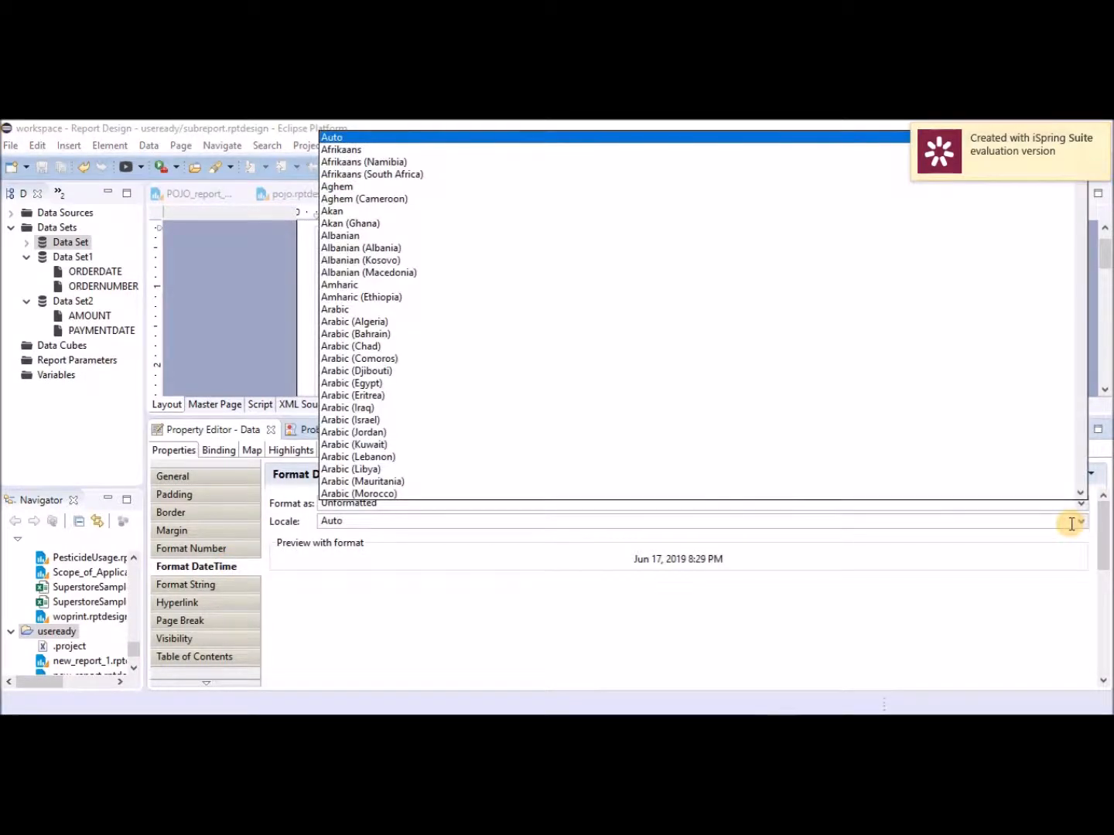
{"action": "left_click", "coordinate": [442, 574]}
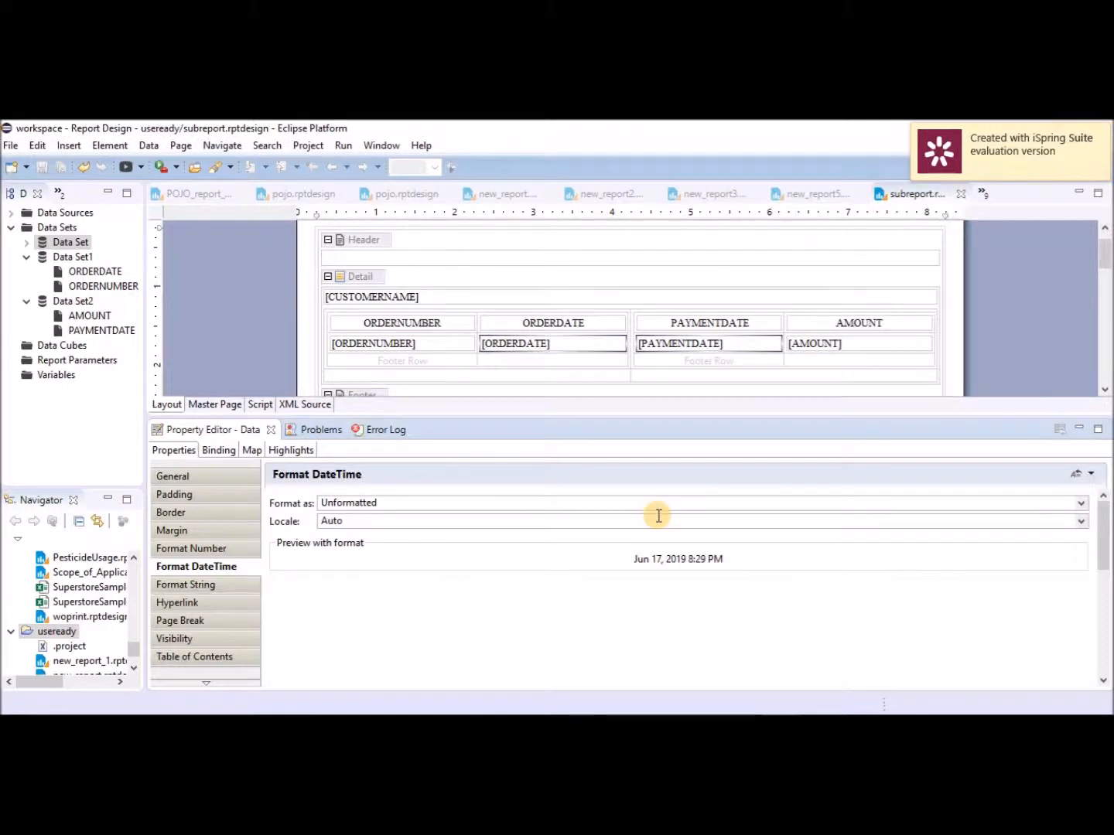
{"action": "left_click", "coordinate": [1085, 504]}
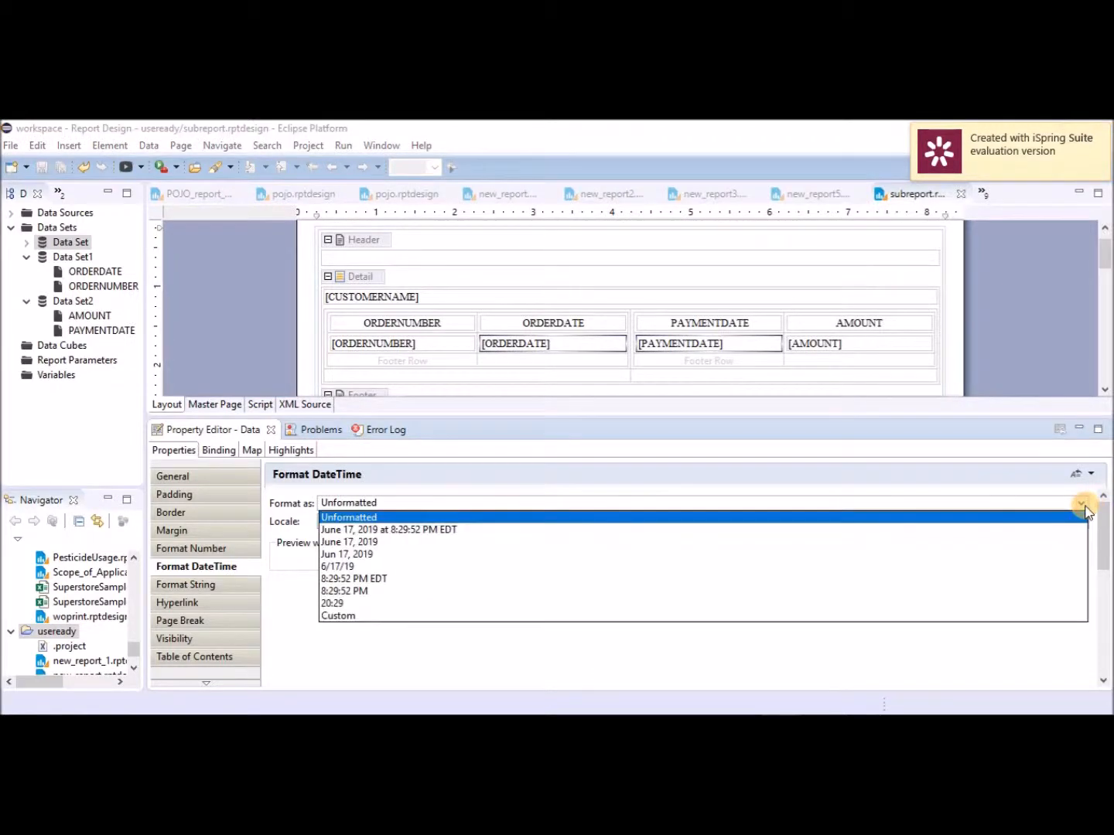
{"action": "left_click", "coordinate": [341, 616]}
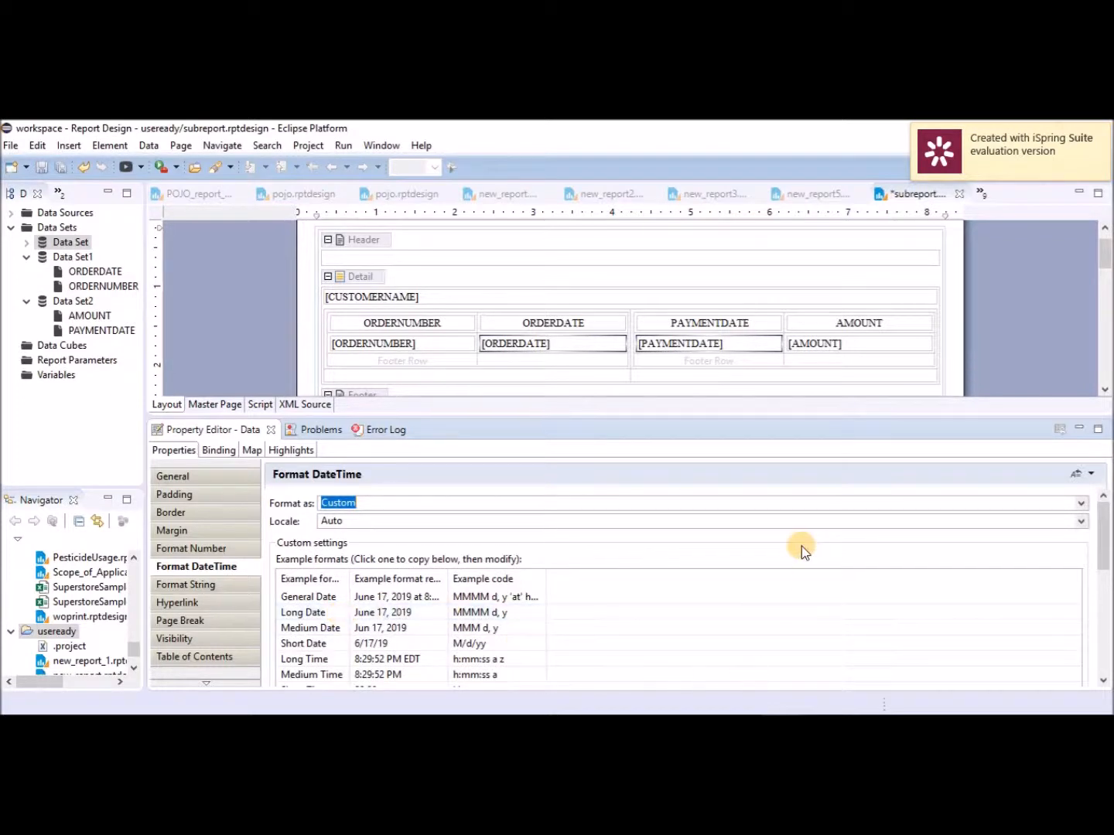
{"action": "left_click_drag", "start_coordinate": [1106, 544], "coordinate": [1106, 584]}
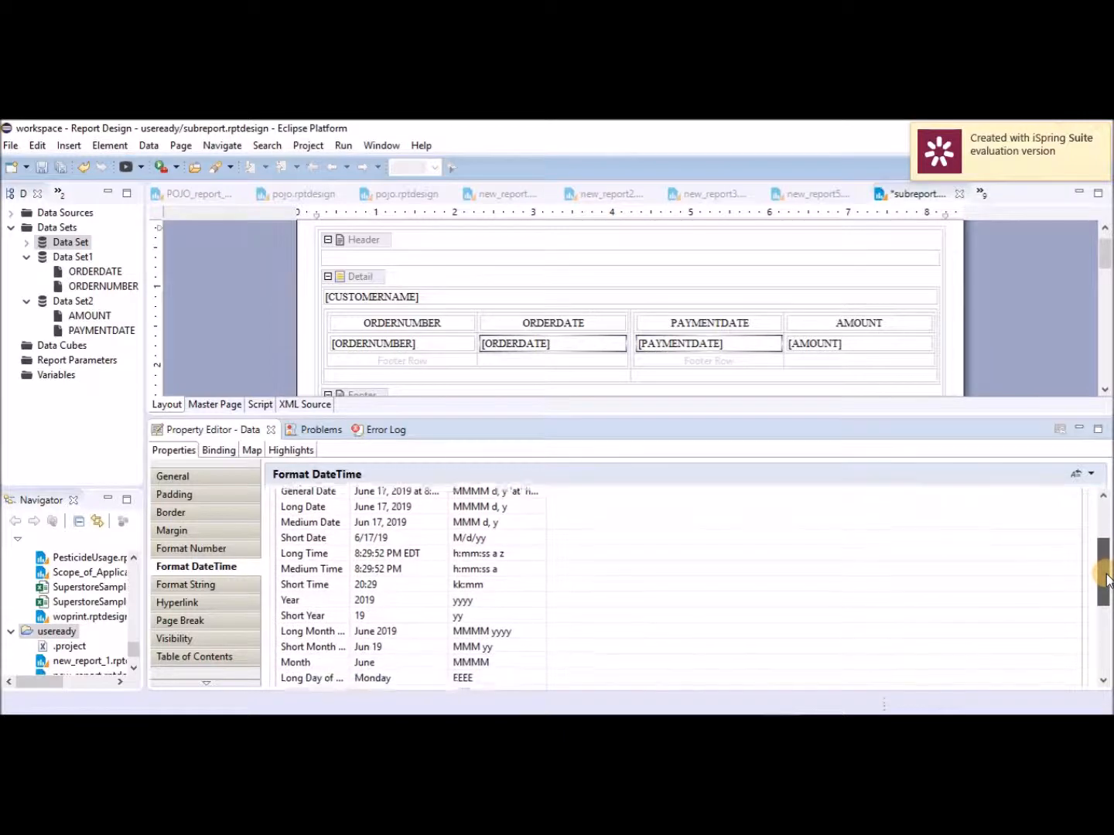
{"action": "left_click", "coordinate": [390, 540]}
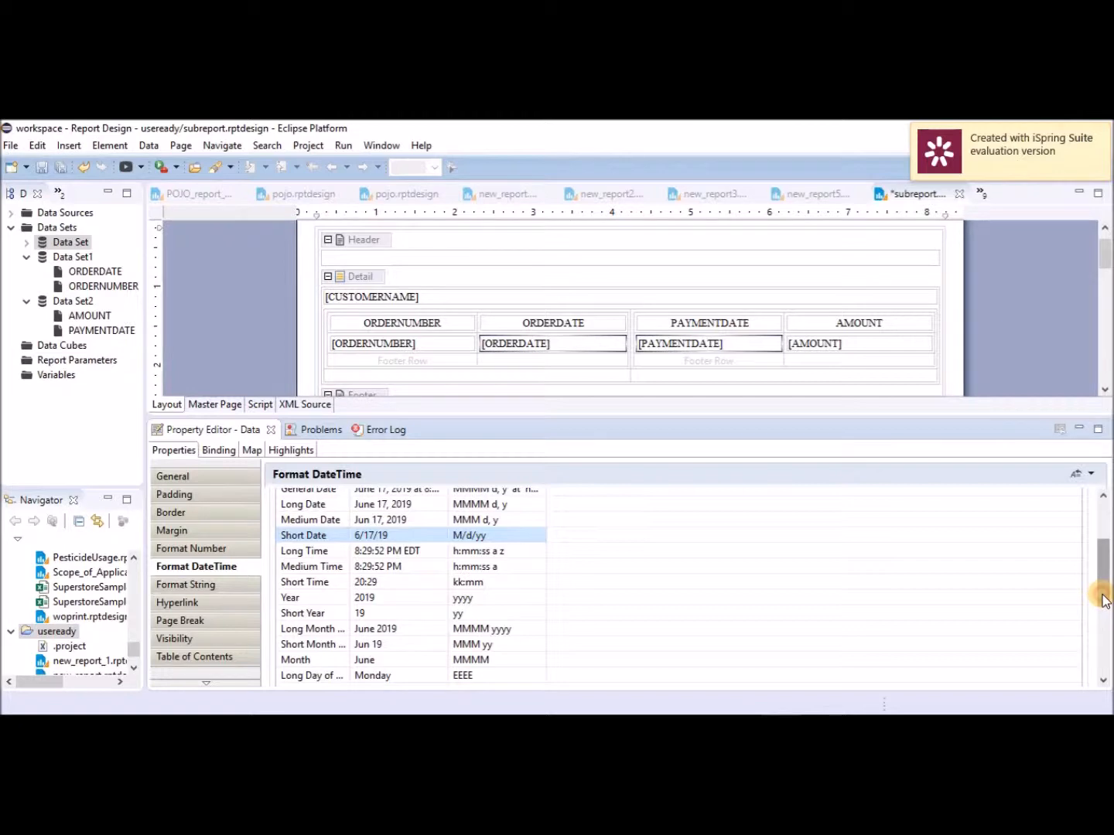
Try a four-digit year, M/d/yyyy, in the date format code, then restore M/d/yy and save the report.
{"action": "left_click_drag", "start_coordinate": [1104, 600], "coordinate": [1102, 659]}
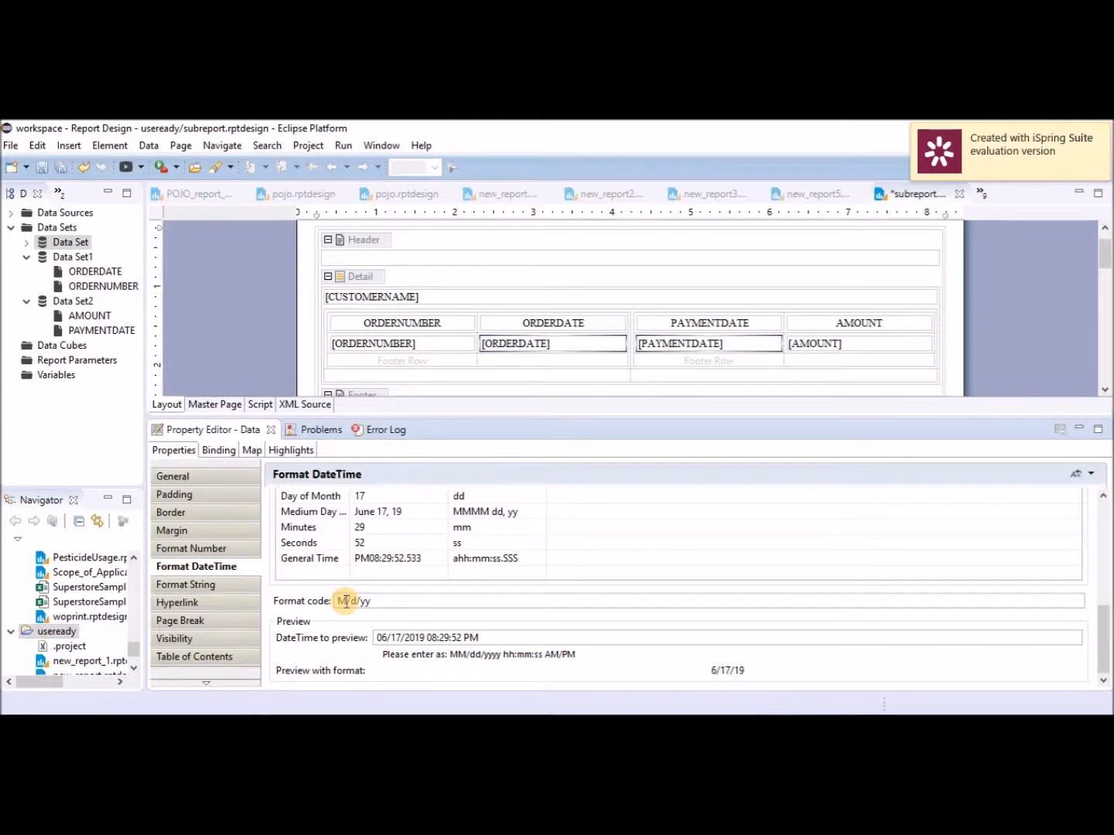
{"action": "left_click", "coordinate": [345, 601]}
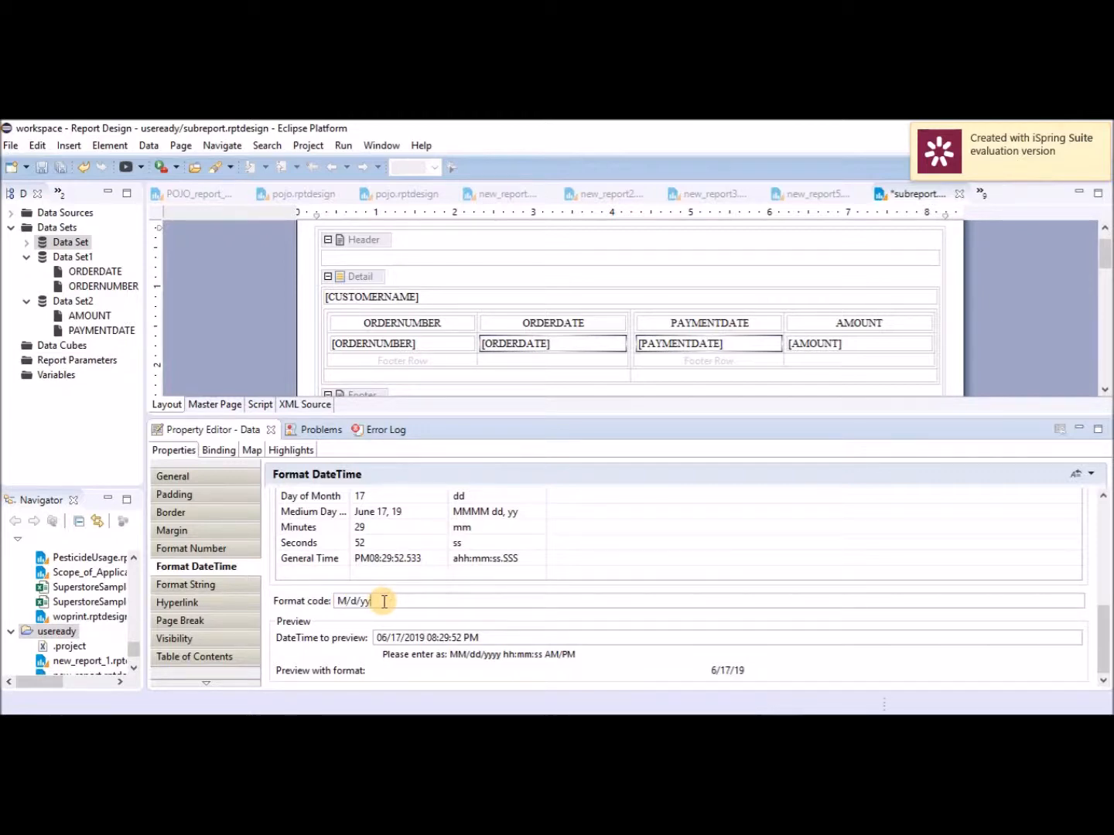
{"action": "type", "text": "yy"}
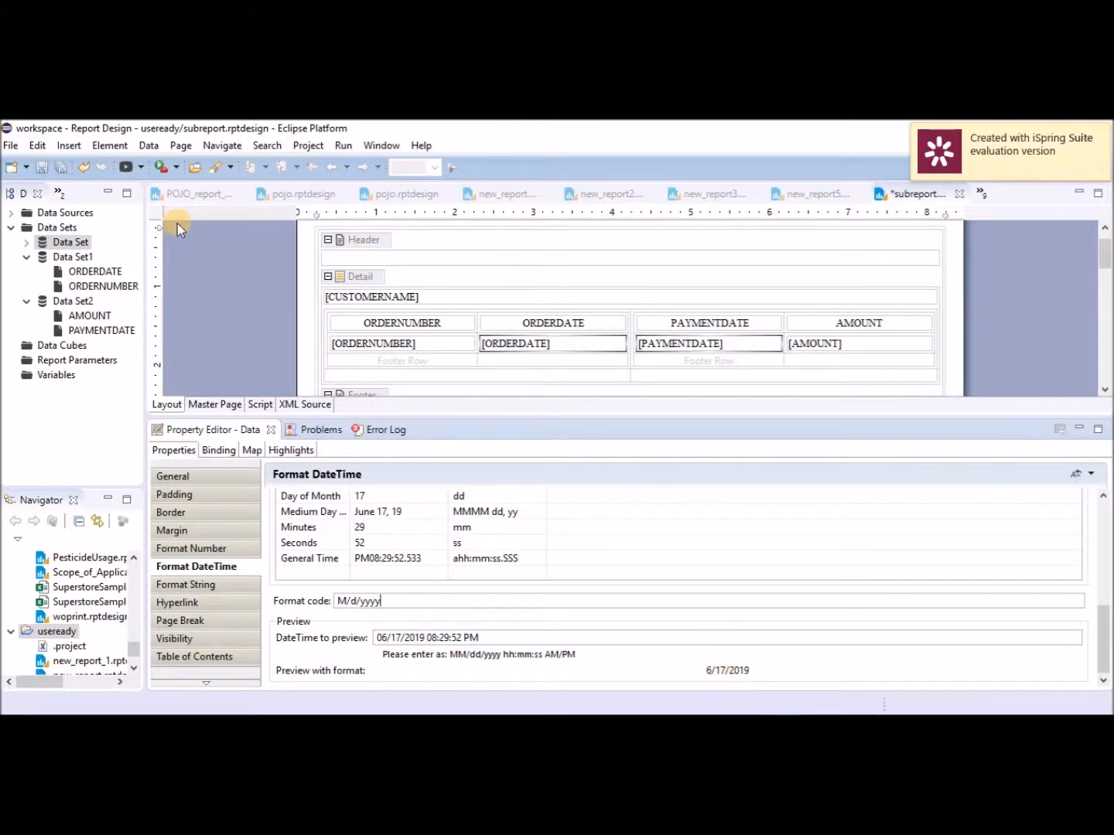
{"action": "key", "text": "BackSpace"}
{"action": "key", "text": "BackSpace"}
{"action": "left_click", "coordinate": [42, 168]}
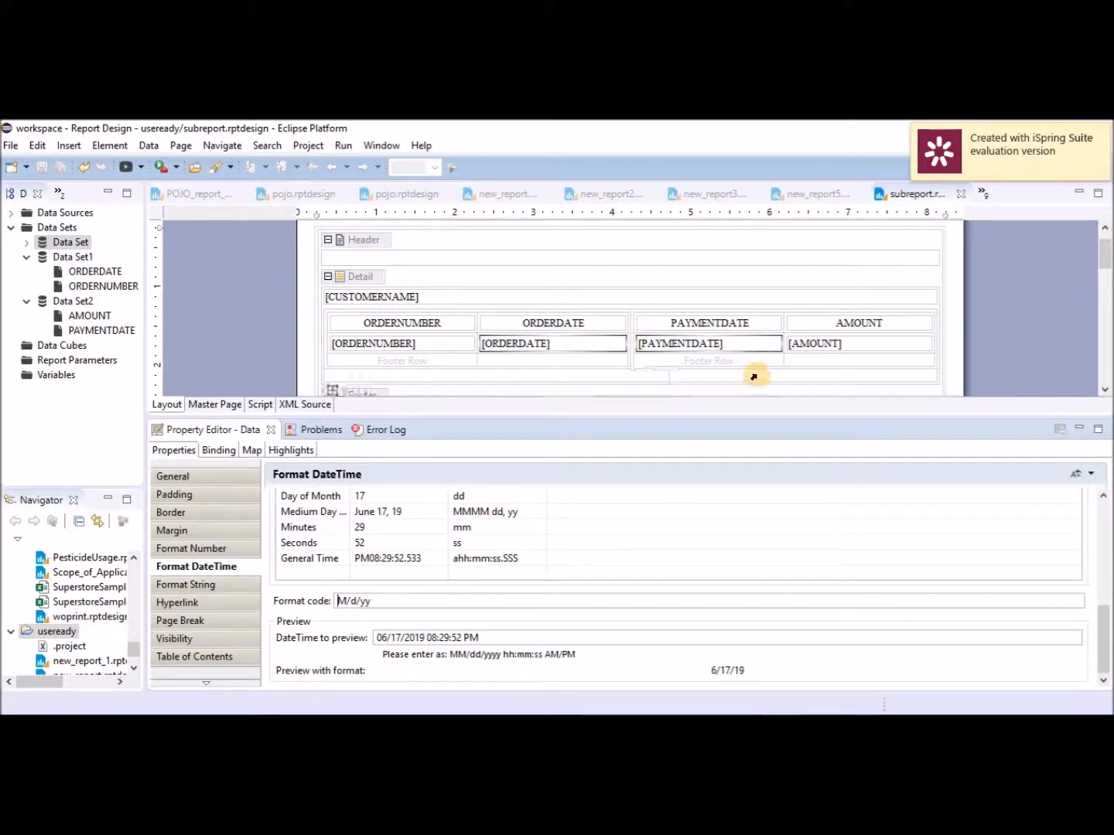
Right-align the AMOUNT data item in the payments table's detail row.
{"action": "left_click", "coordinate": [839, 343]}
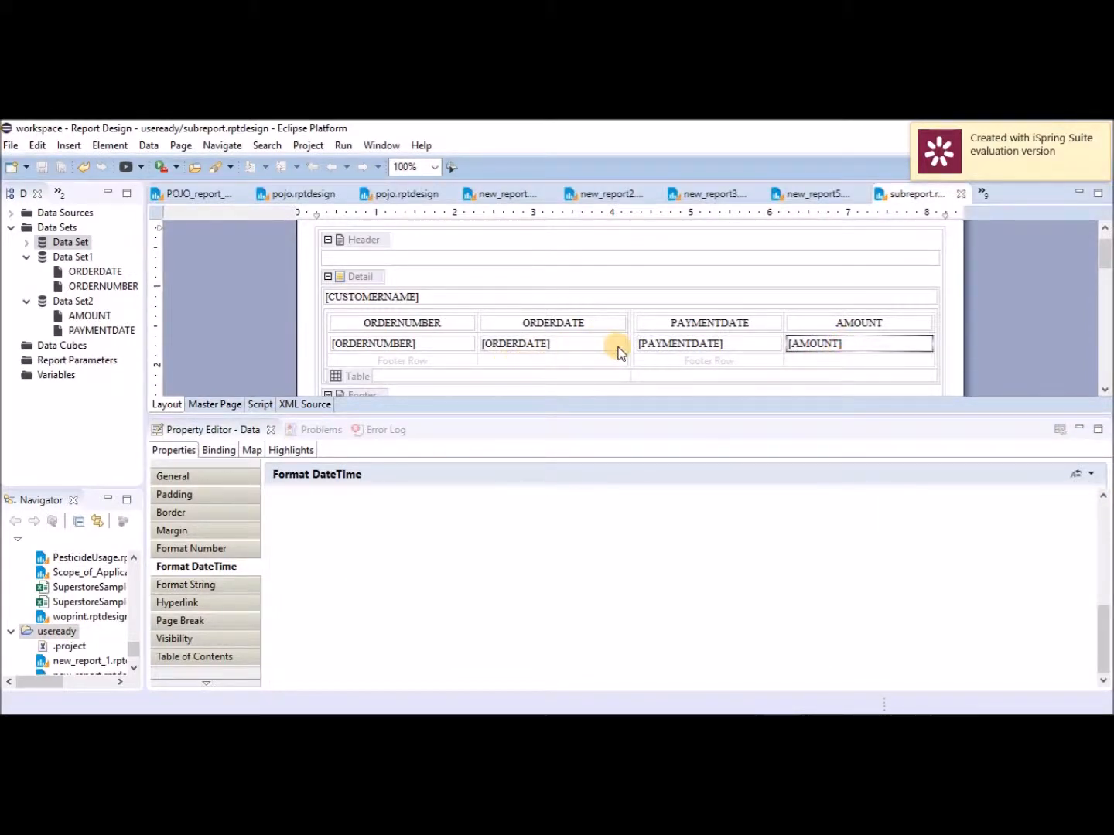
{"action": "left_click", "coordinate": [199, 554]}
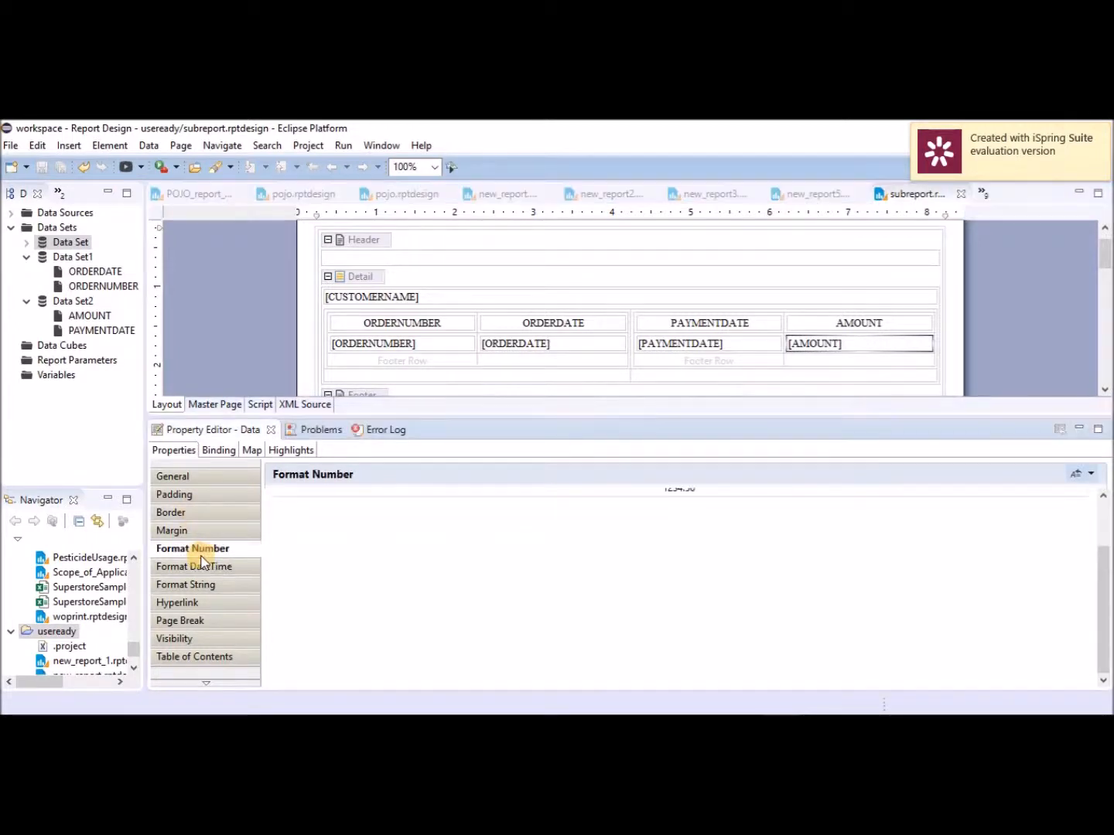
{"action": "left_click", "coordinate": [192, 473]}
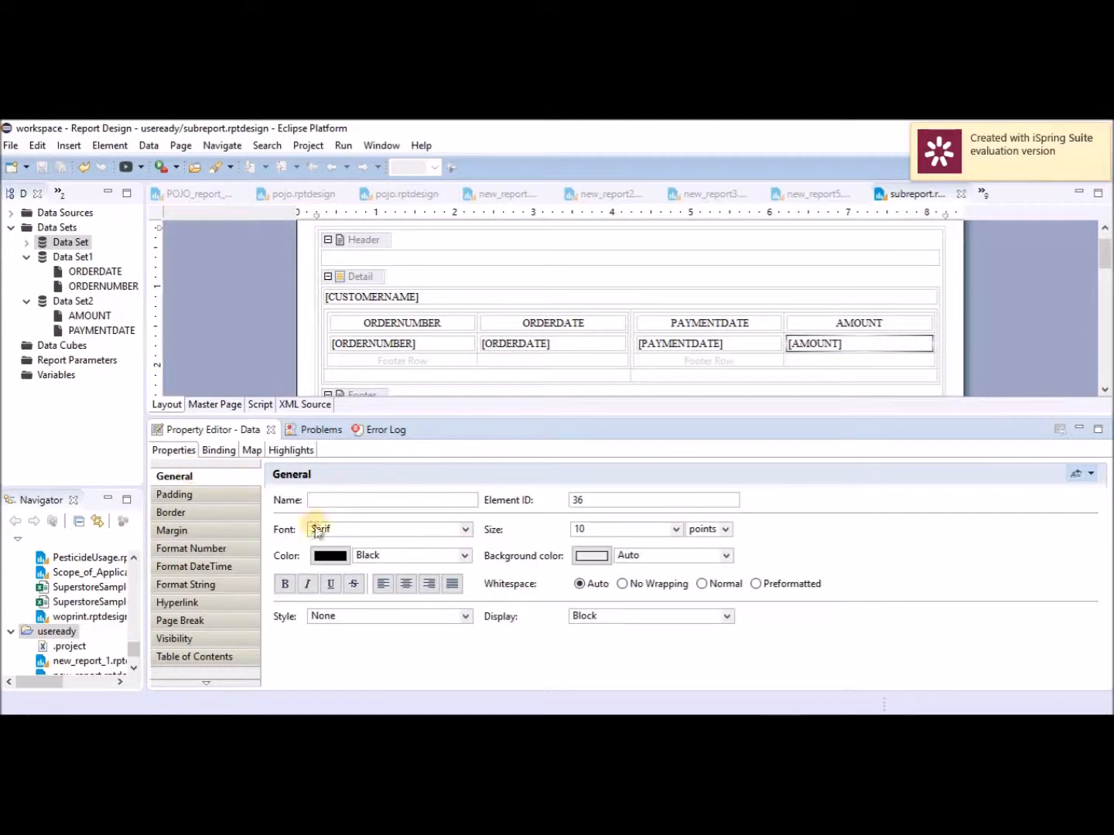
{"action": "left_click", "coordinate": [431, 586]}
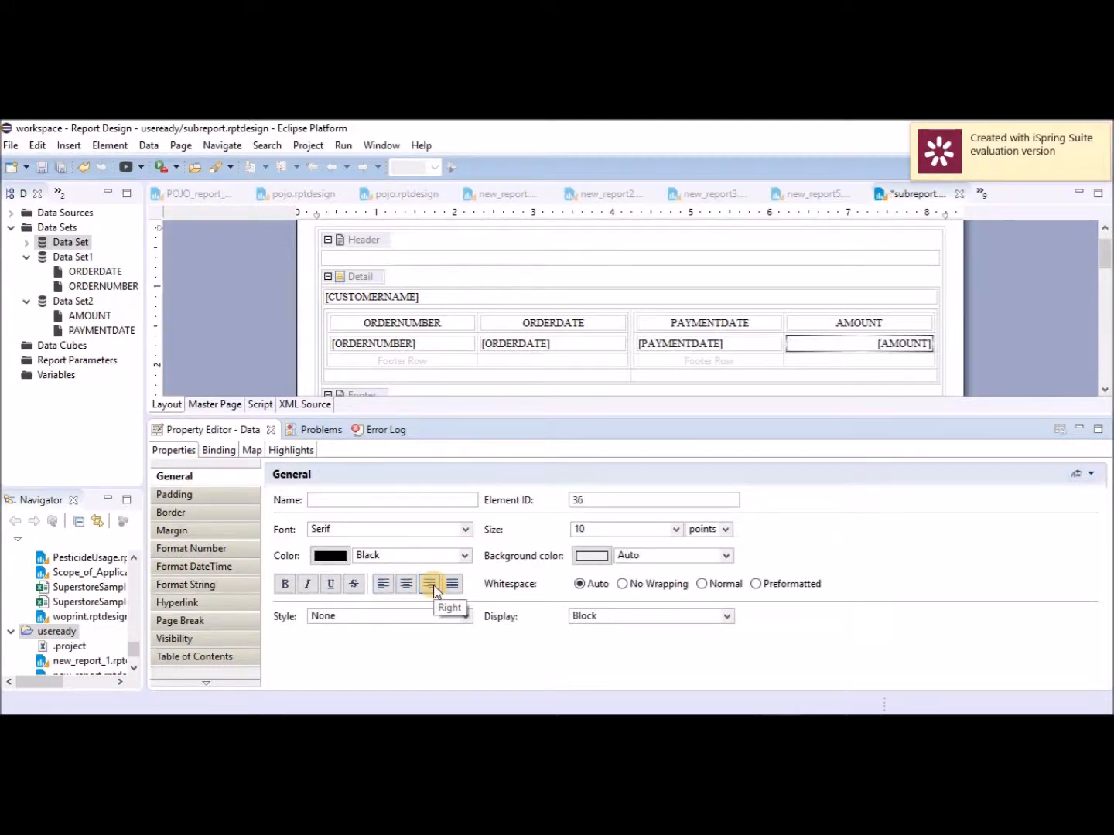
Format the AMOUNT data item as Currency with a 1000s separator and the $ symbol, and save the report.
{"action": "left_click", "coordinate": [191, 550]}
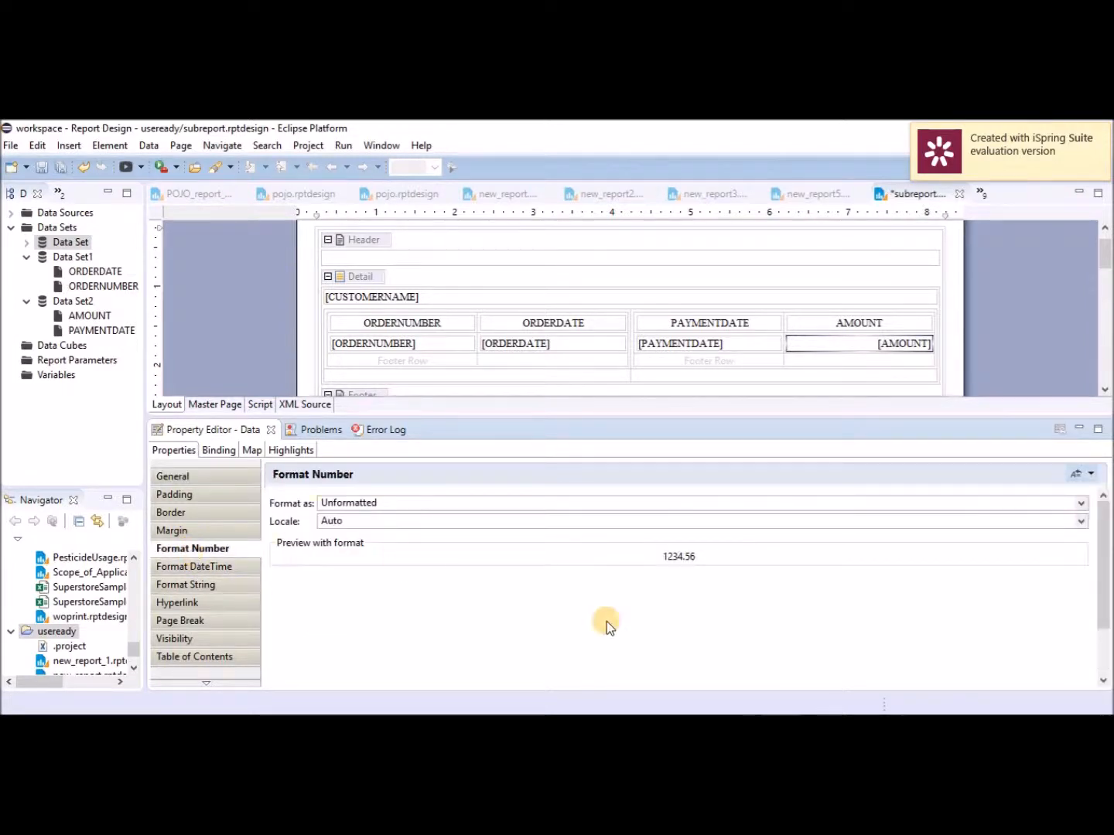
{"action": "left_click", "coordinate": [1080, 503]}
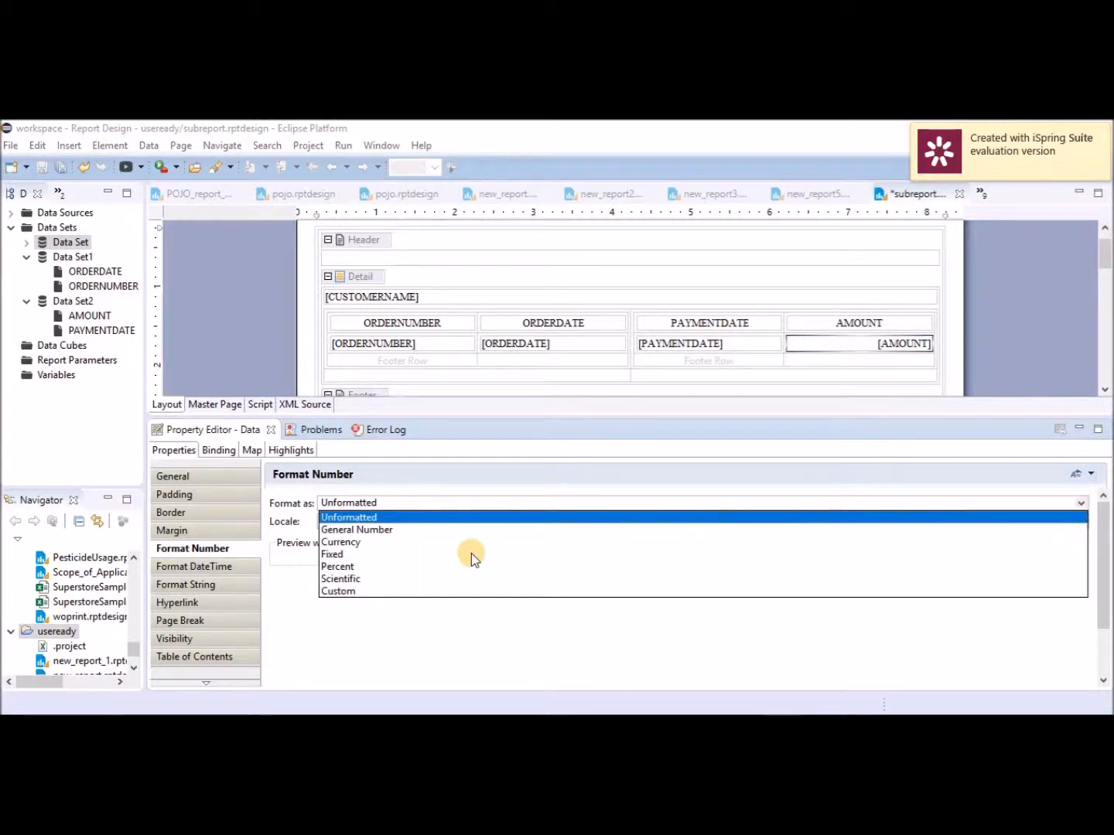
{"action": "left_click", "coordinate": [362, 543]}
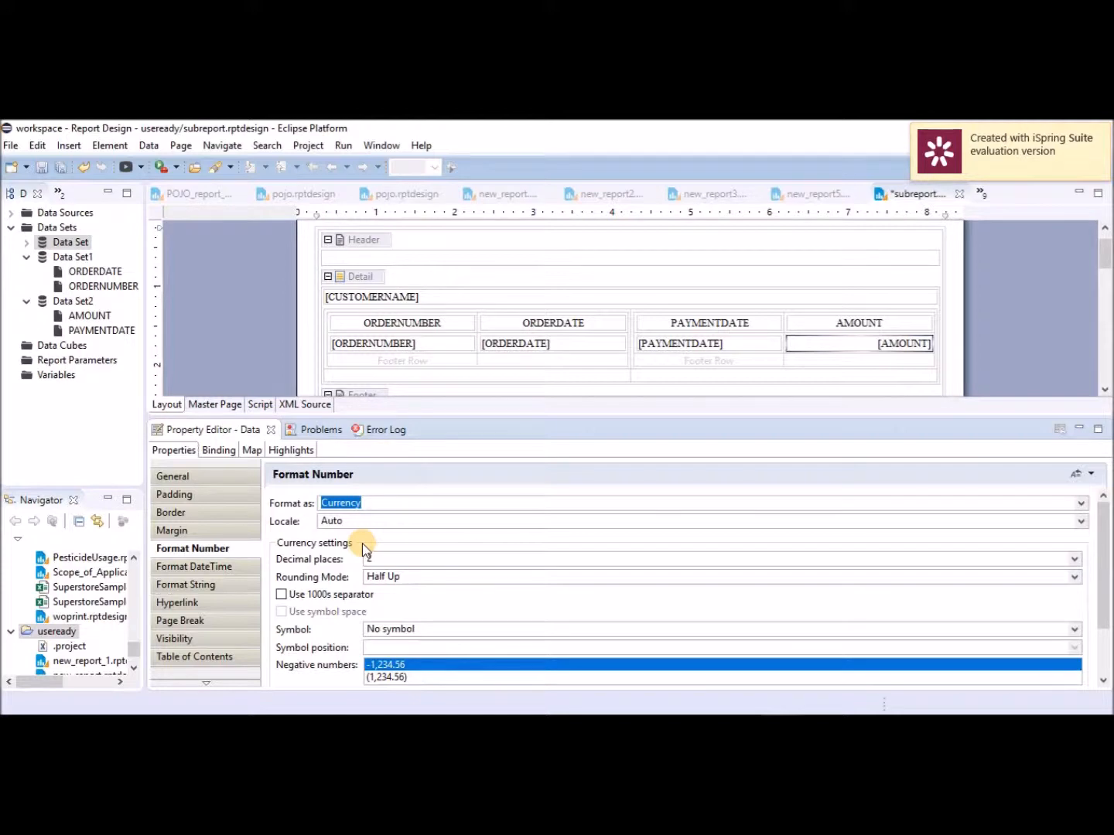
{"action": "left_click", "coordinate": [280, 594]}
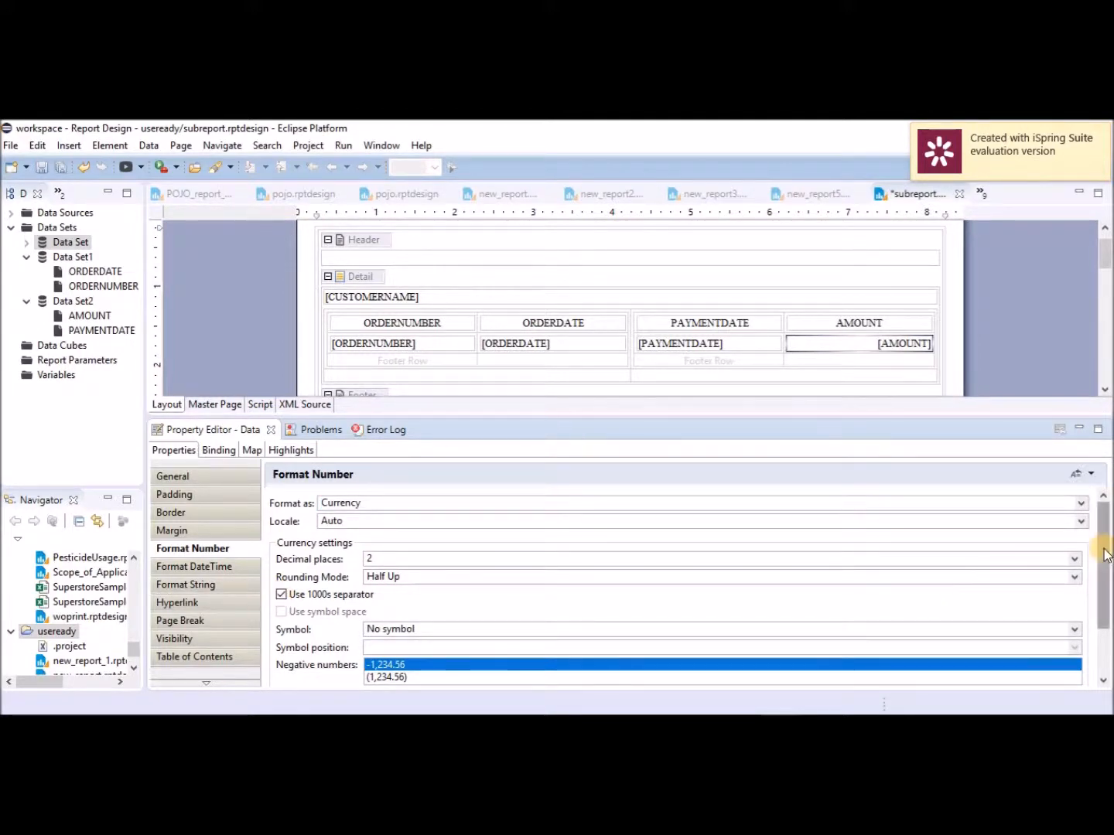
{"action": "scroll", "coordinate": [1104, 554], "scroll_direction": "down", "scroll_amount": 2}
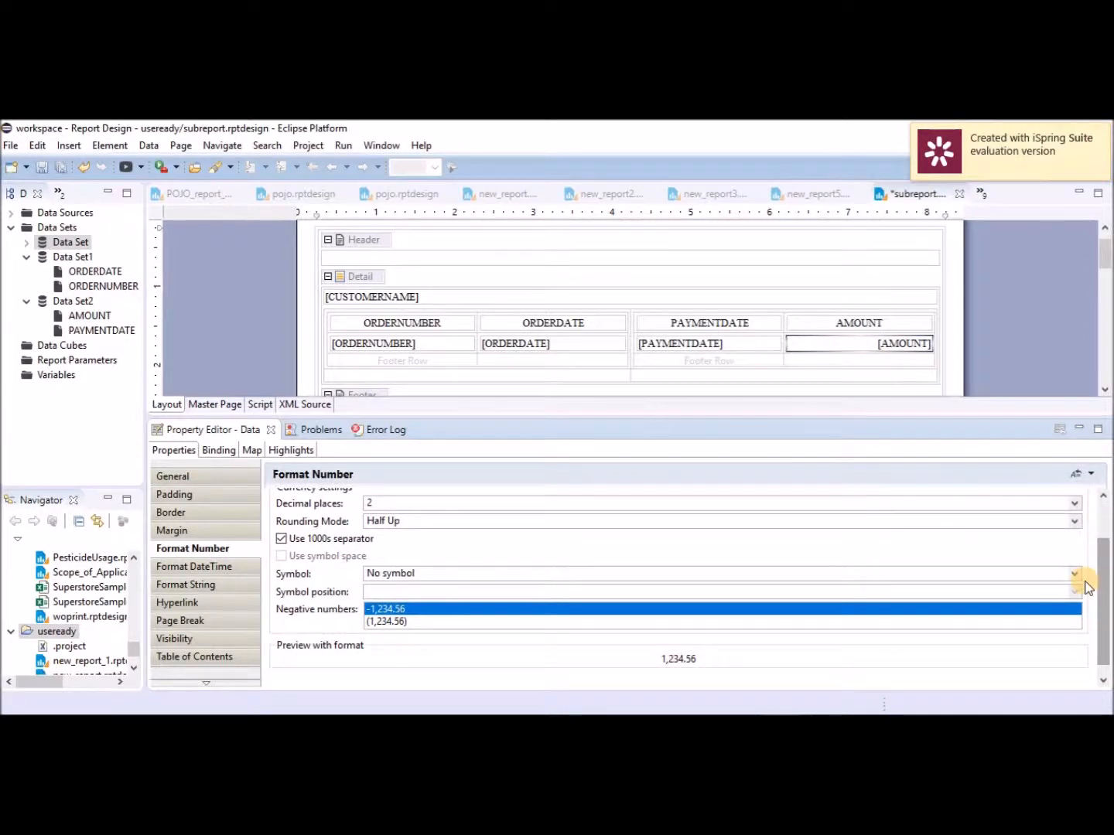
{"action": "left_click", "coordinate": [1075, 575]}
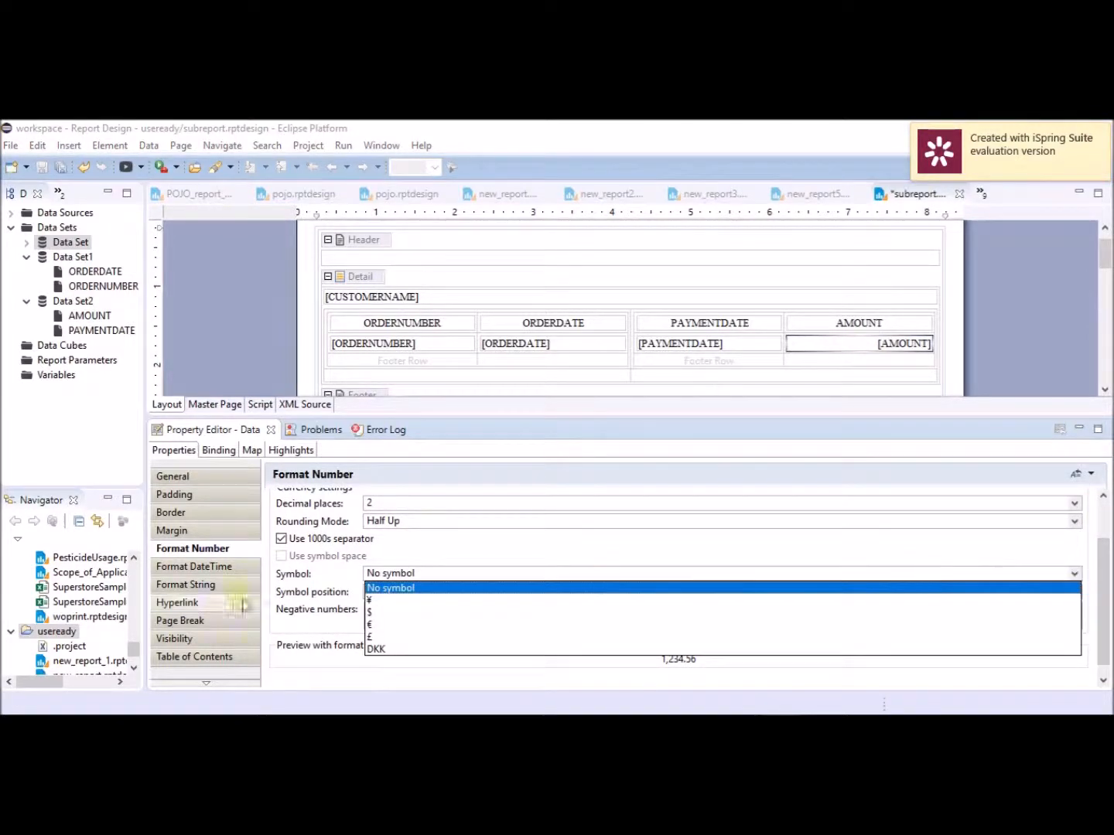
{"action": "left_click", "coordinate": [374, 612]}
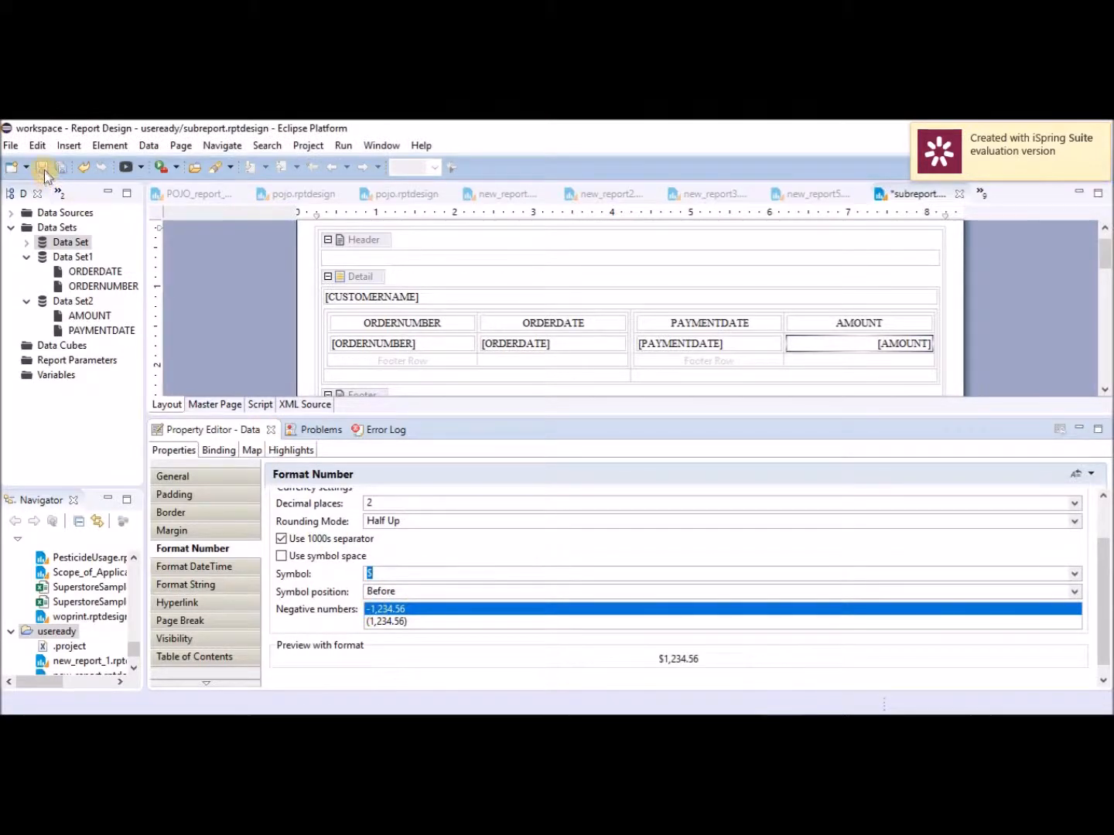
{"action": "left_click", "coordinate": [45, 169]}
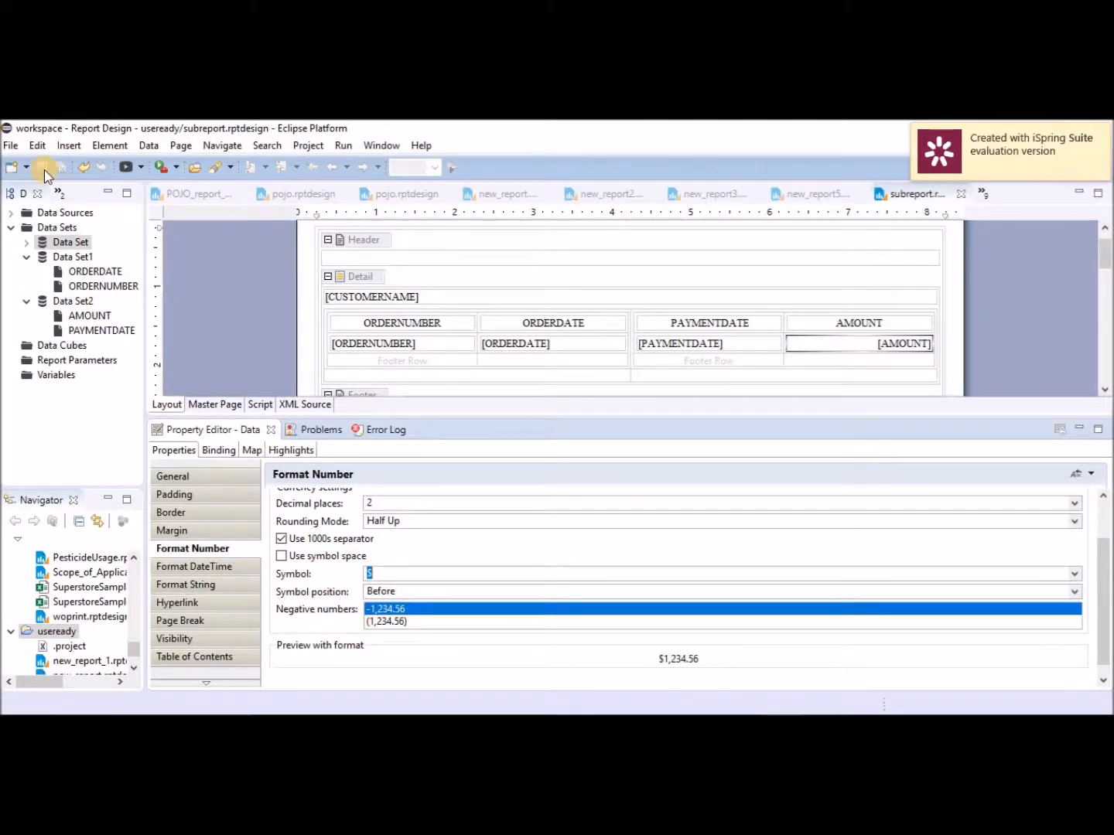
Select the CUSTOMERNAME data item and examine which styles and style commands are available for it.
{"action": "left_click", "coordinate": [416, 297]}
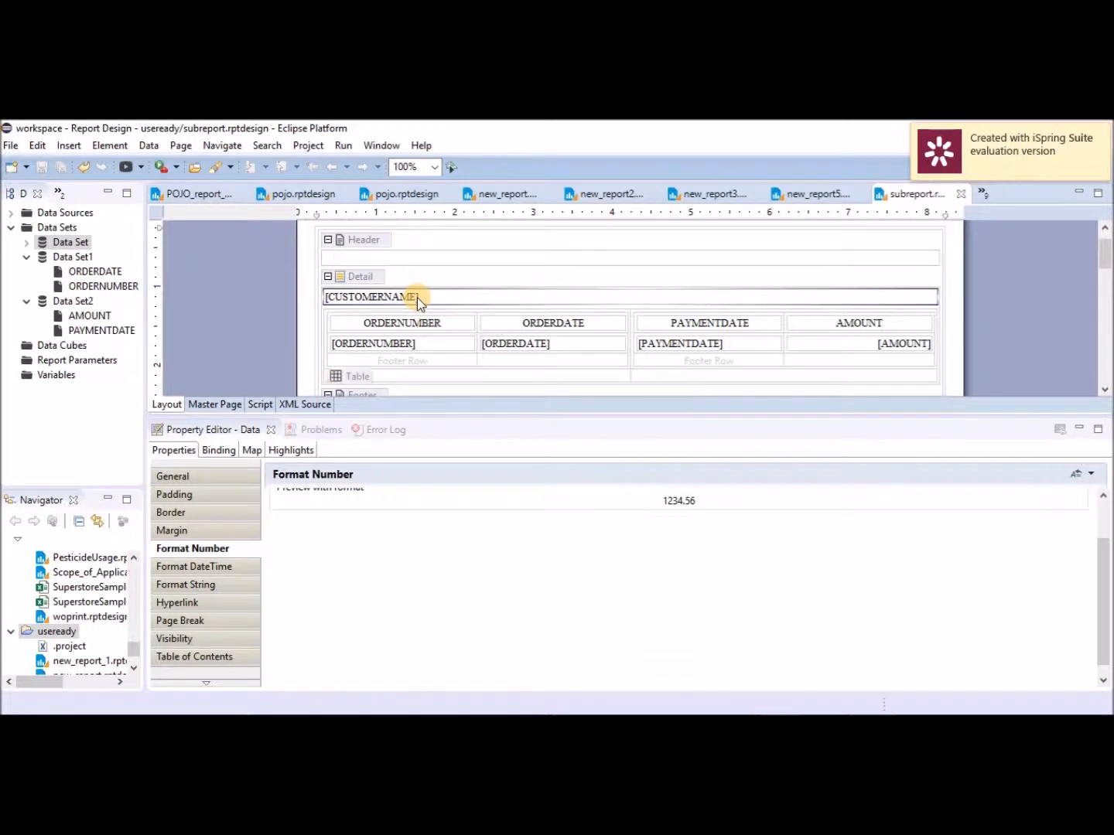
{"action": "left_click", "coordinate": [226, 473]}
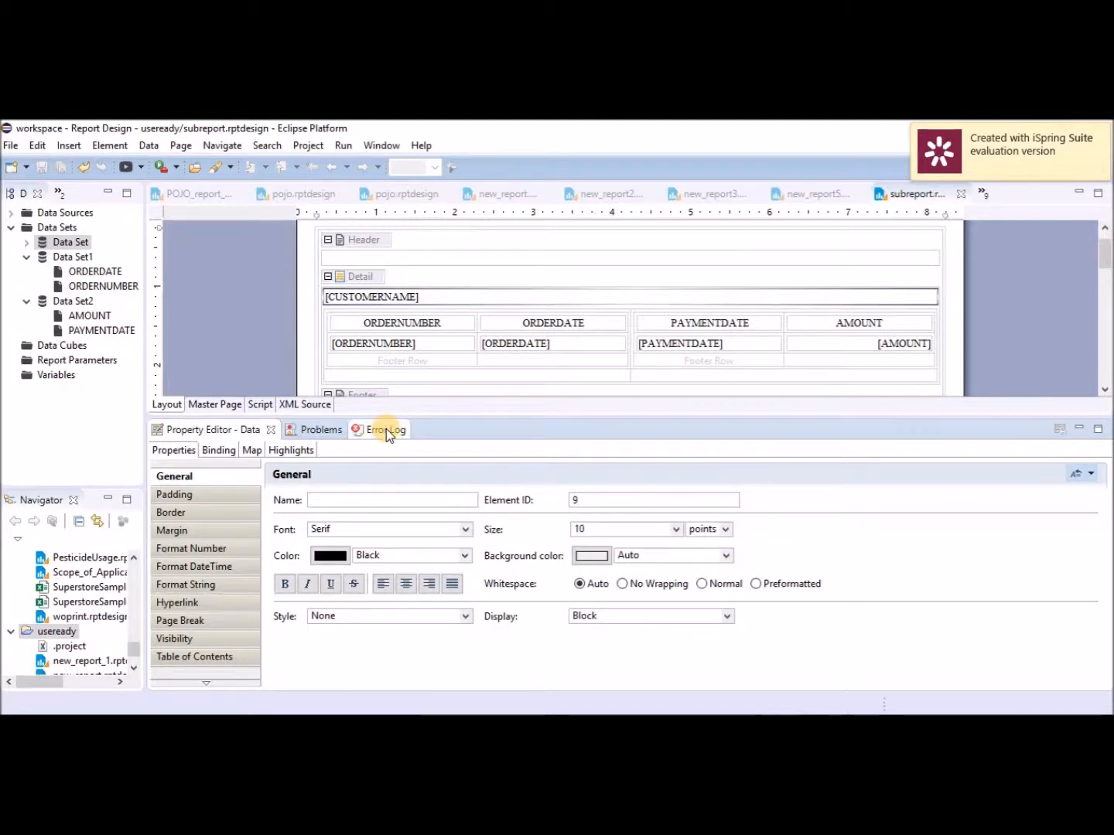
{"action": "left_click", "coordinate": [467, 615]}
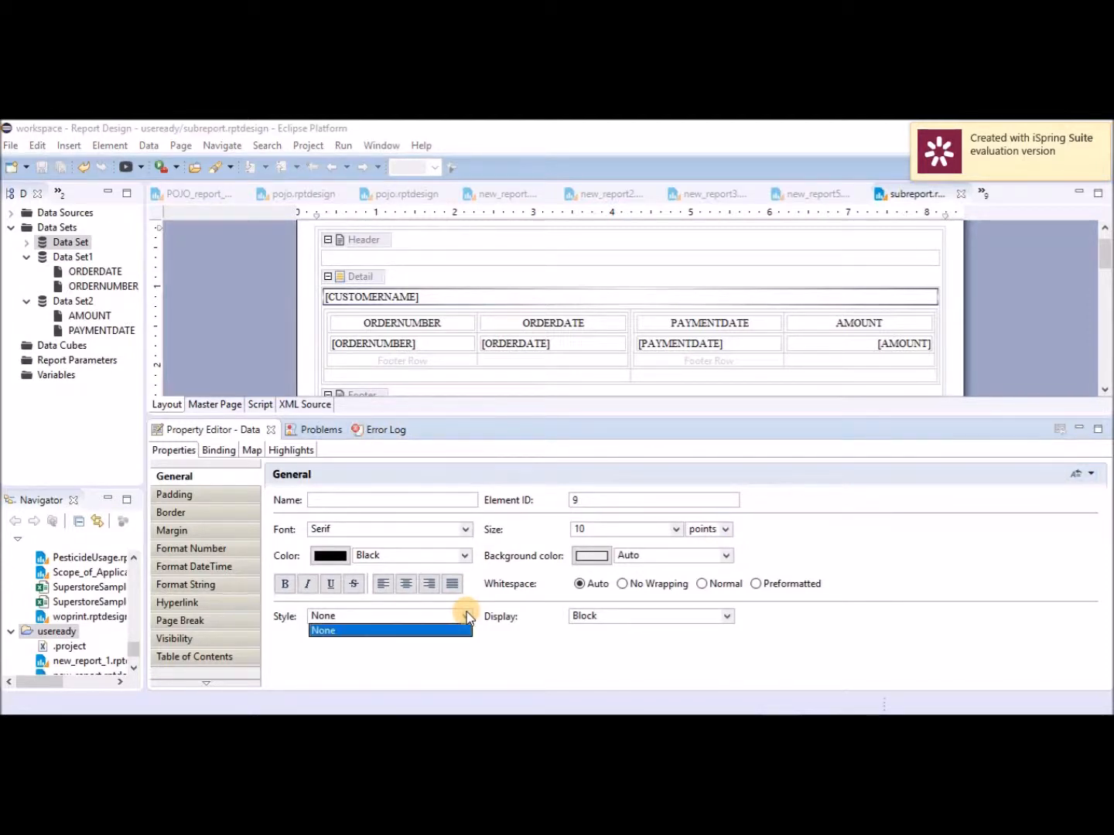
{"action": "left_click", "coordinate": [467, 616]}
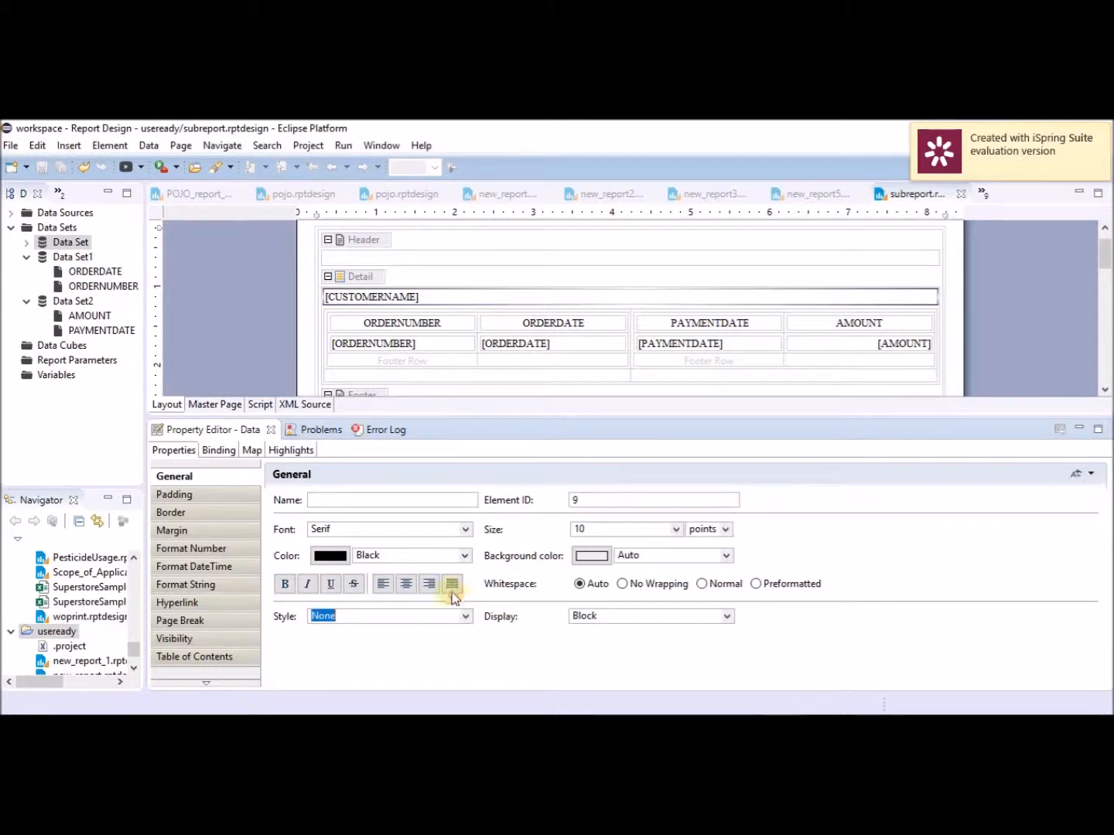
{"action": "left_click", "coordinate": [68, 147]}
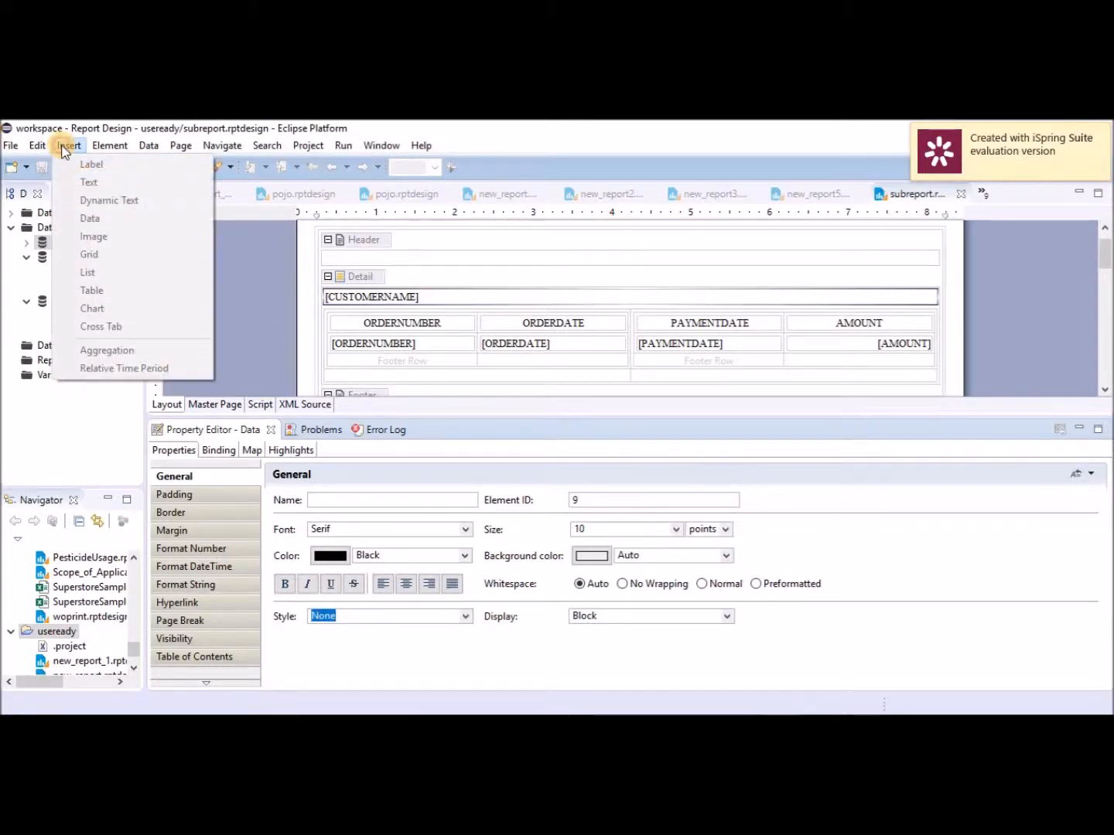
{"action": "mouse_move", "coordinate": [109, 147]}
{"action": "mouse_move", "coordinate": [147, 318]}
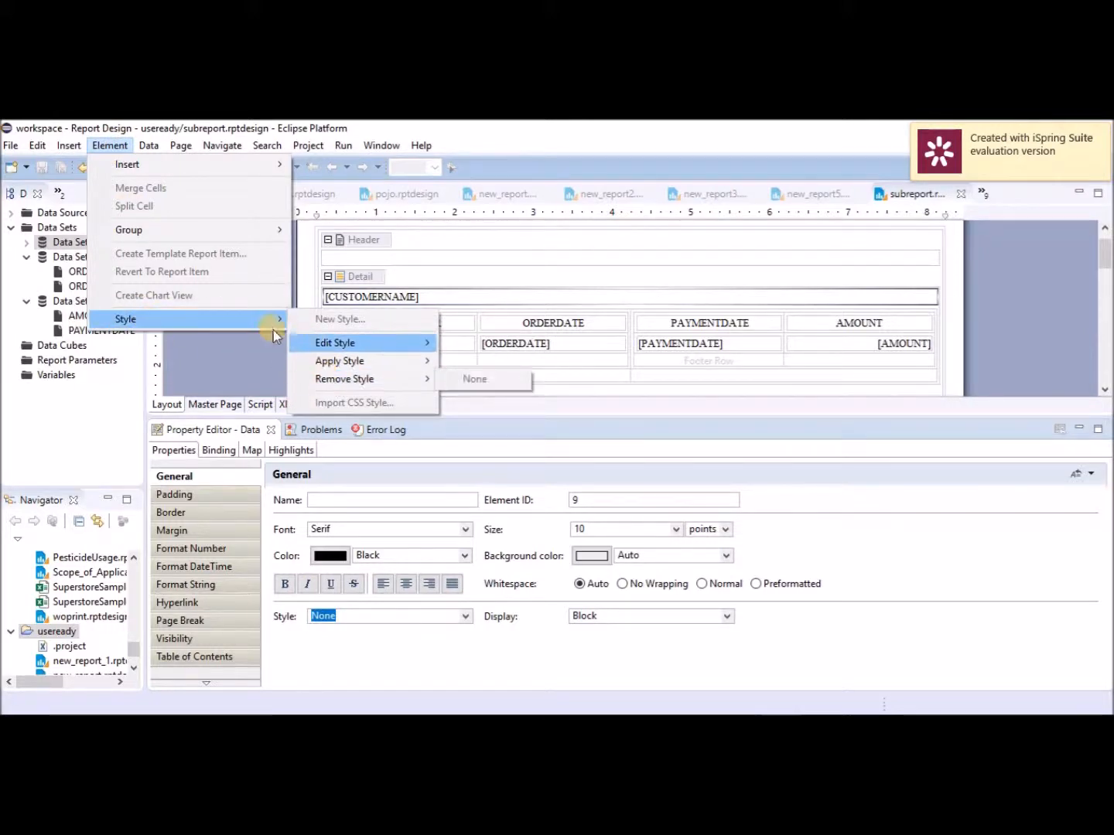
{"action": "mouse_move", "coordinate": [279, 320]}
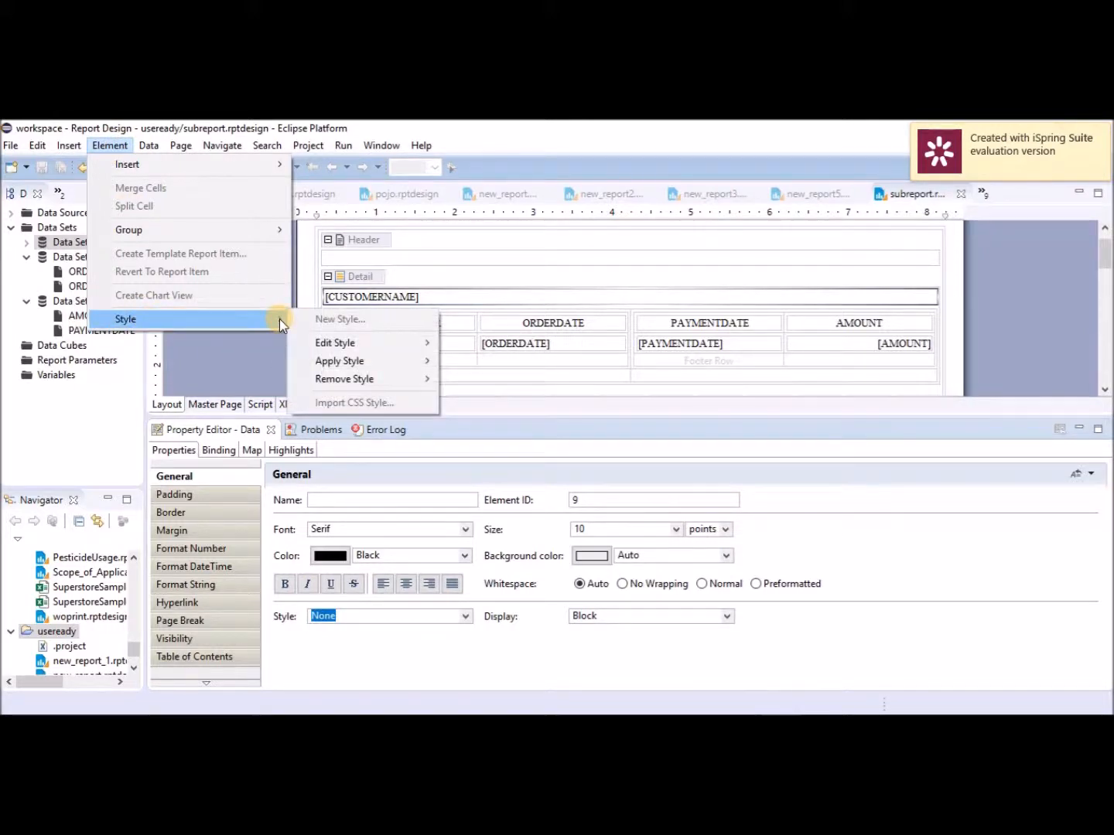
{"action": "mouse_move", "coordinate": [347, 348]}
{"action": "left_click", "coordinate": [319, 298]}
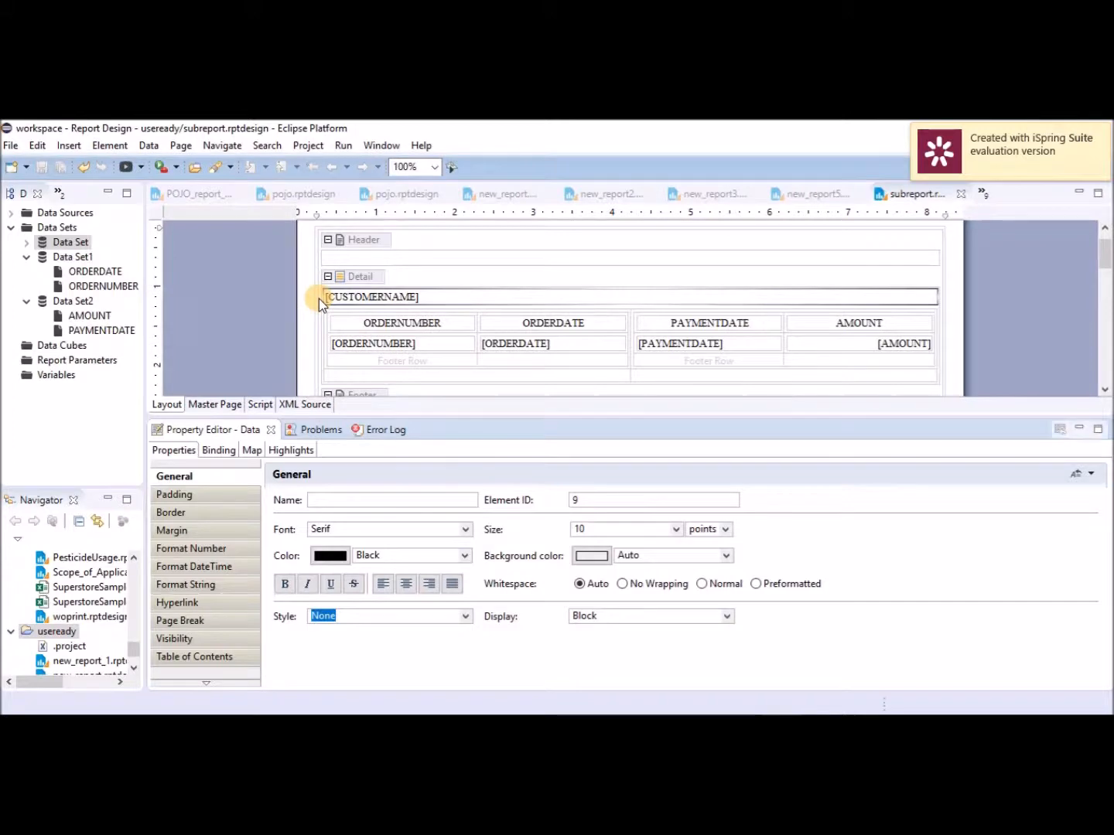
{"action": "left_click", "coordinate": [324, 302]}
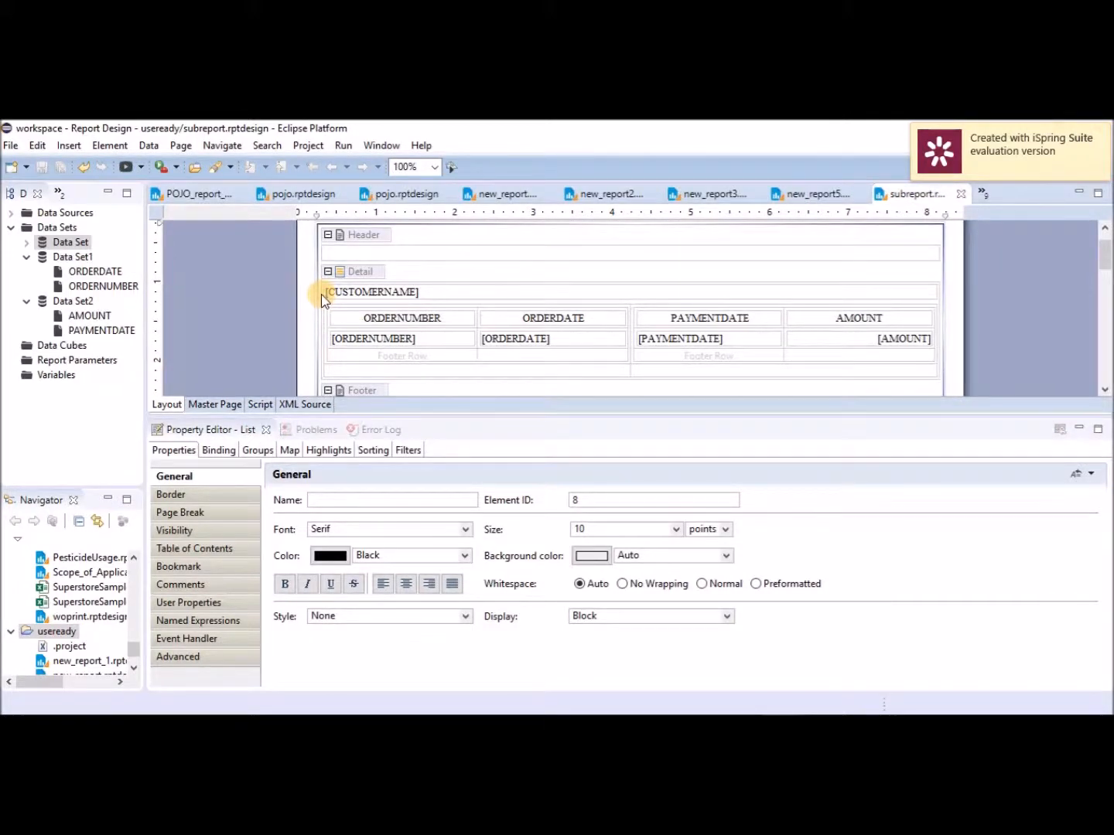
{"action": "left_click", "coordinate": [321, 293]}
{"action": "left_click_drag", "start_coordinate": [321, 294], "coordinate": [838, 356]}
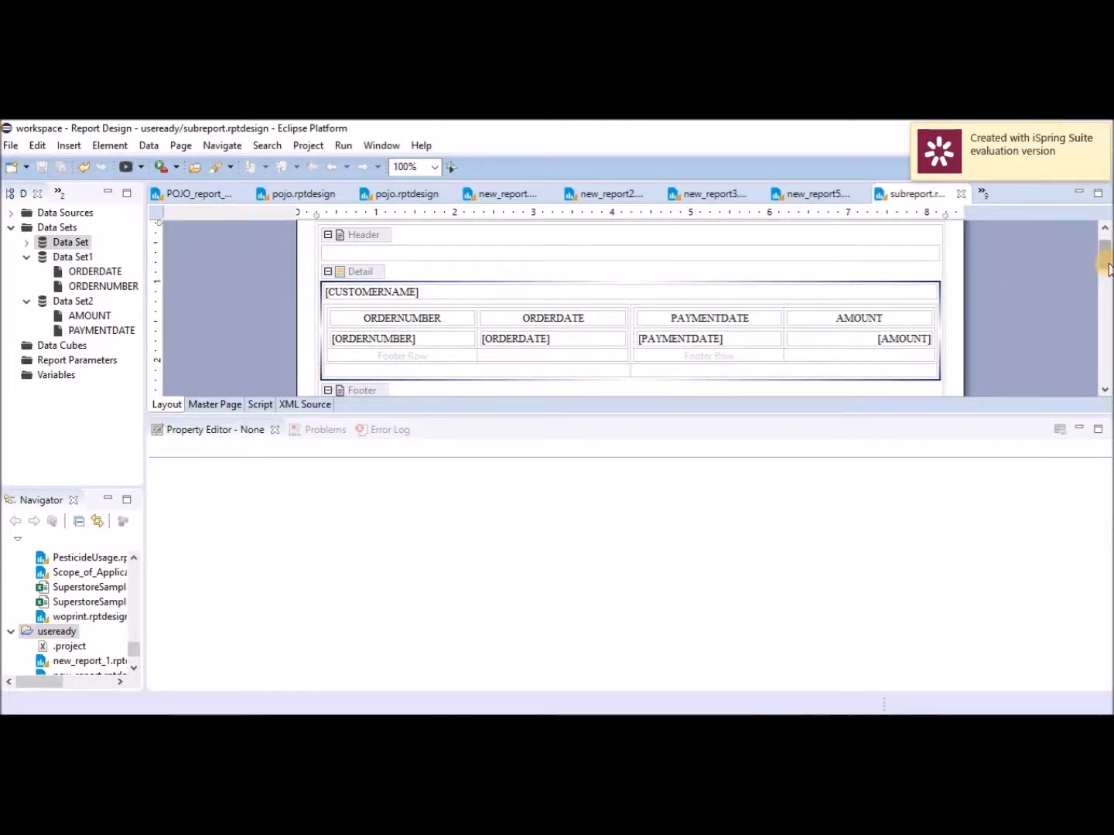
{"action": "left_click_drag", "start_coordinate": [1105, 250], "coordinate": [1107, 267]}
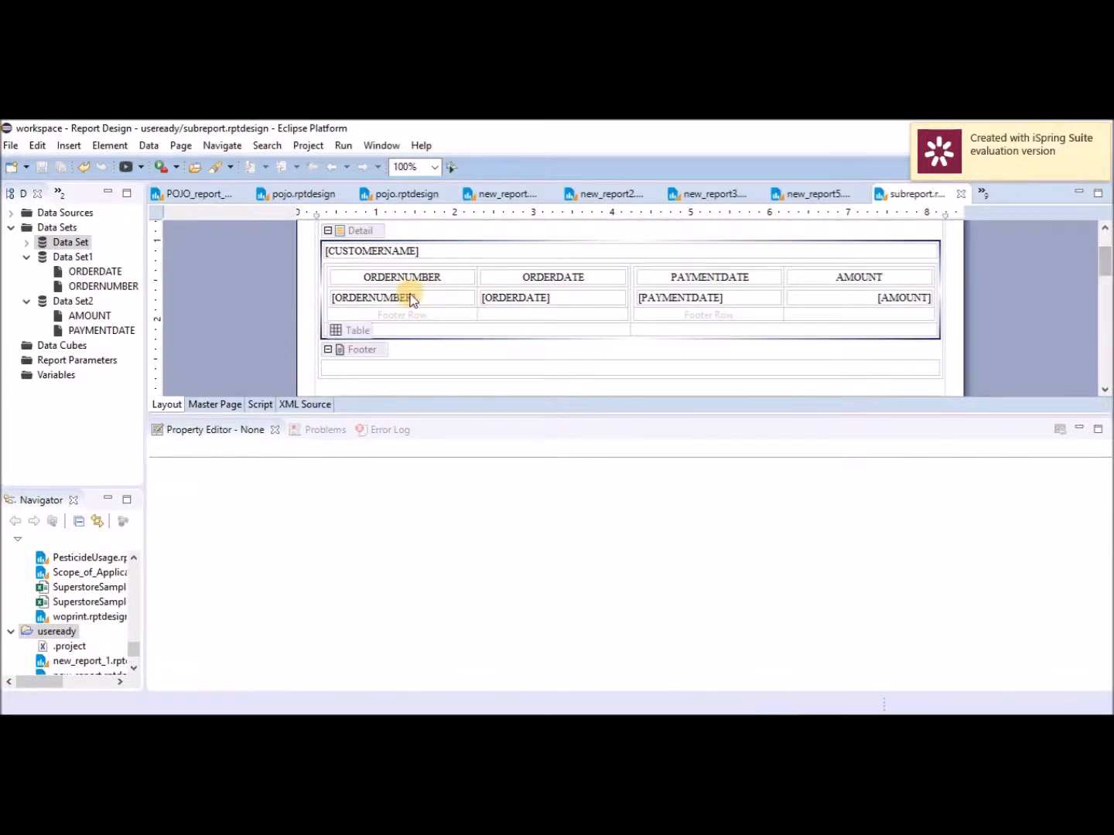
{"action": "left_click", "coordinate": [320, 343]}
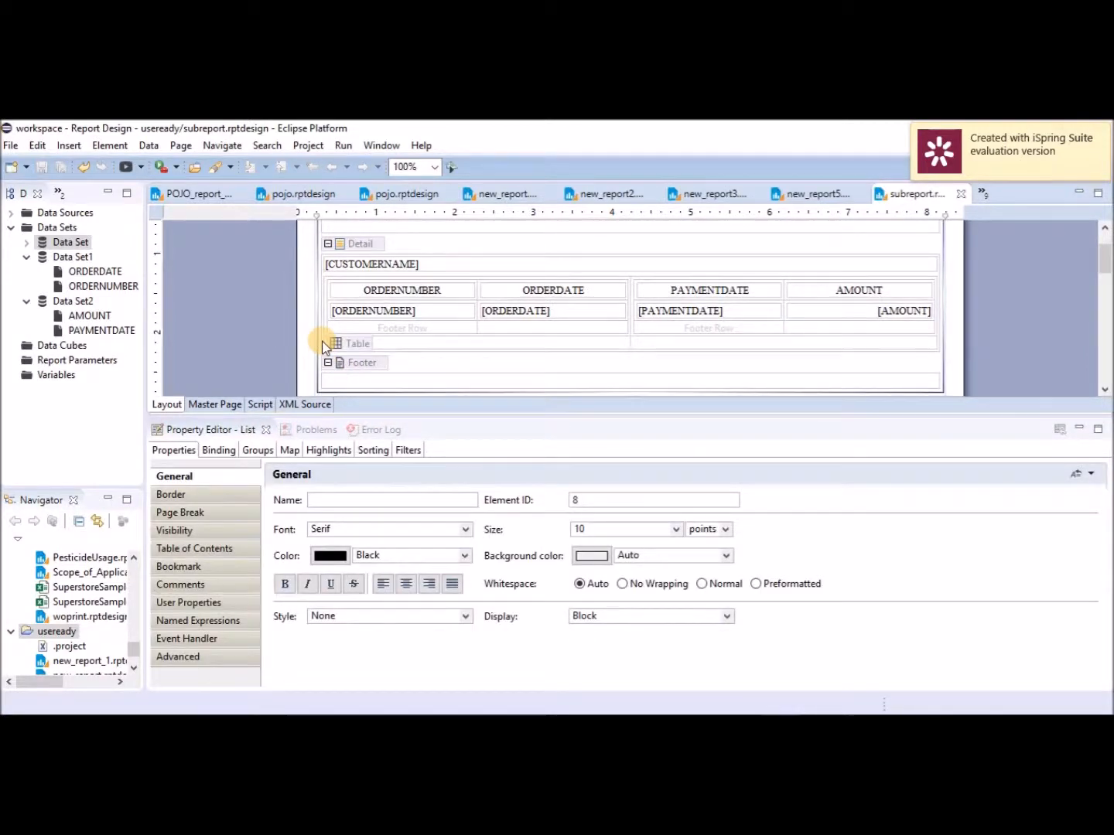
{"action": "scroll", "coordinate": [1108, 265], "scroll_direction": "up", "scroll_amount": 2}
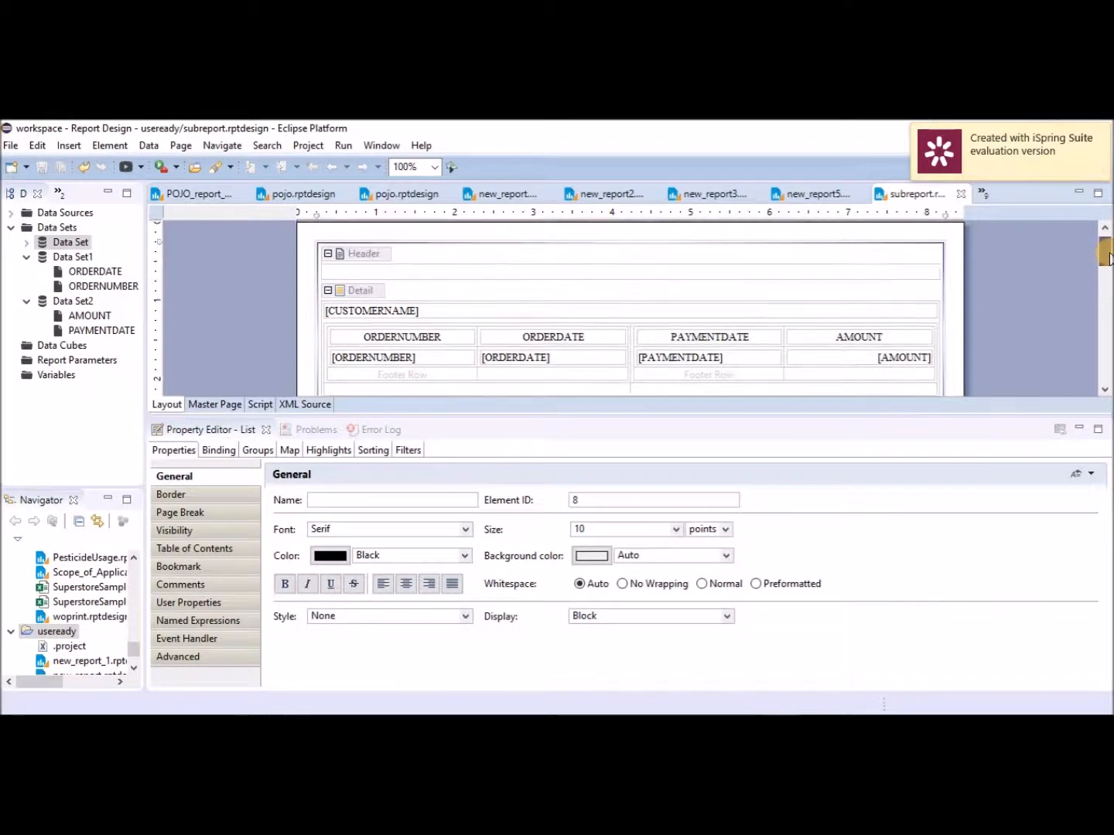
{"action": "left_click", "coordinate": [323, 314]}
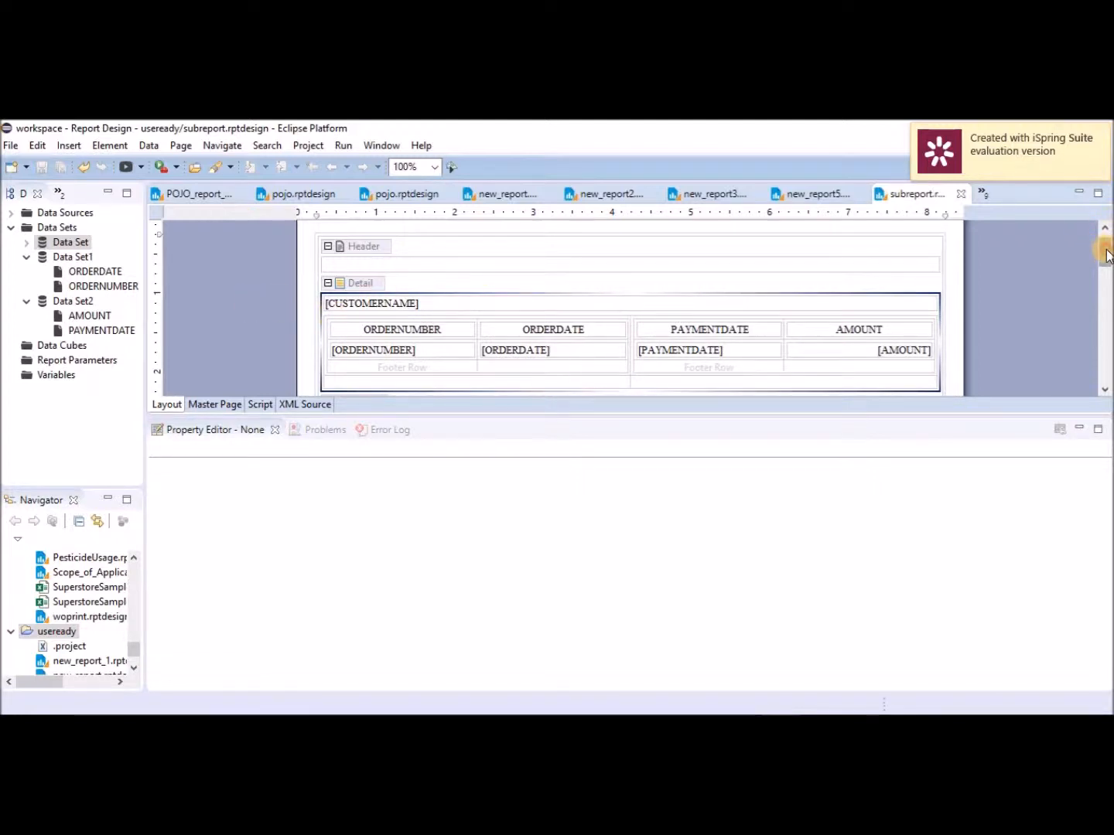
{"action": "left_click_drag", "start_coordinate": [1106, 255], "coordinate": [1106, 266]}
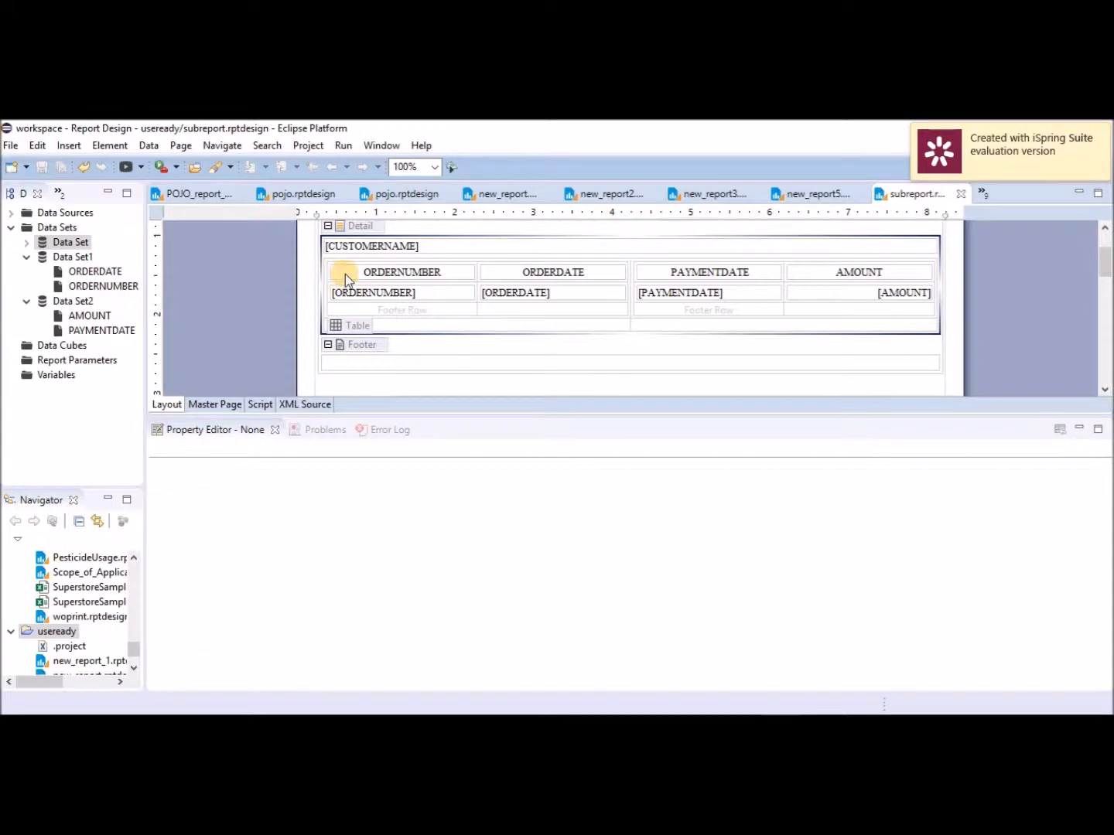
{"action": "left_click", "coordinate": [348, 320]}
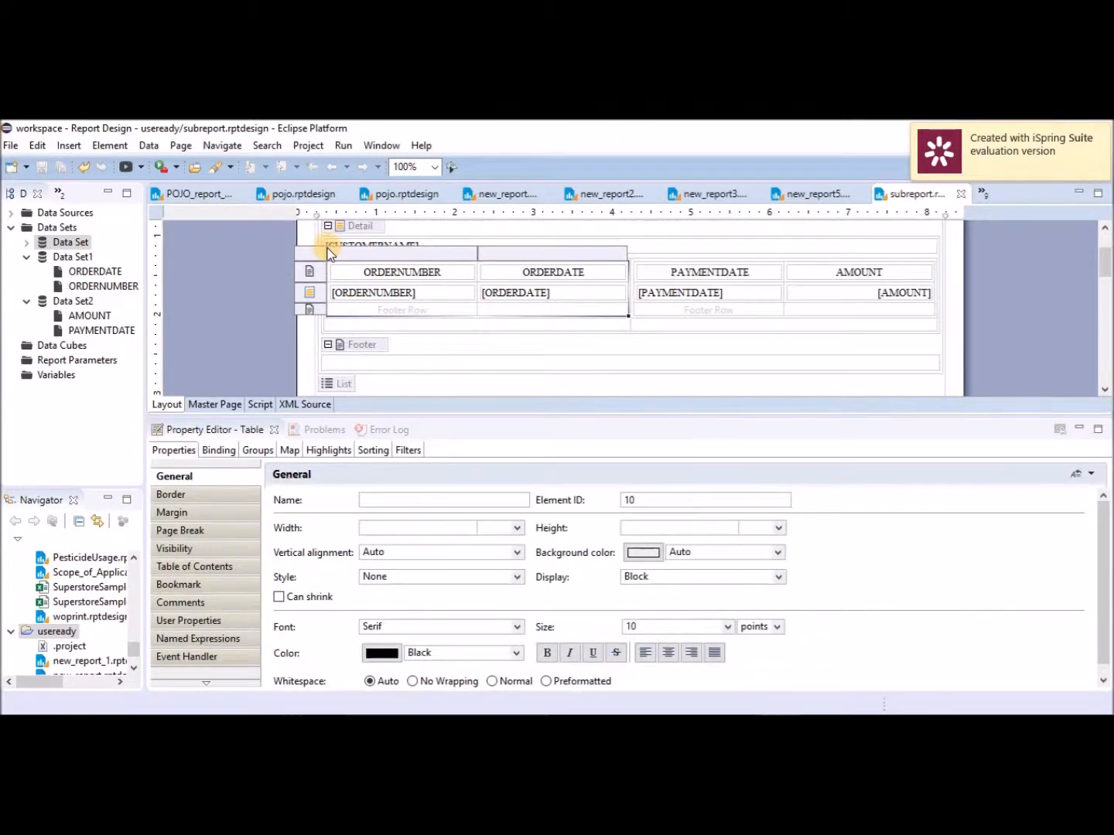
Start a new custom style for the CUSTOMERNAME data item with font size 11 points and Bold weight.
{"action": "left_click", "coordinate": [329, 249]}
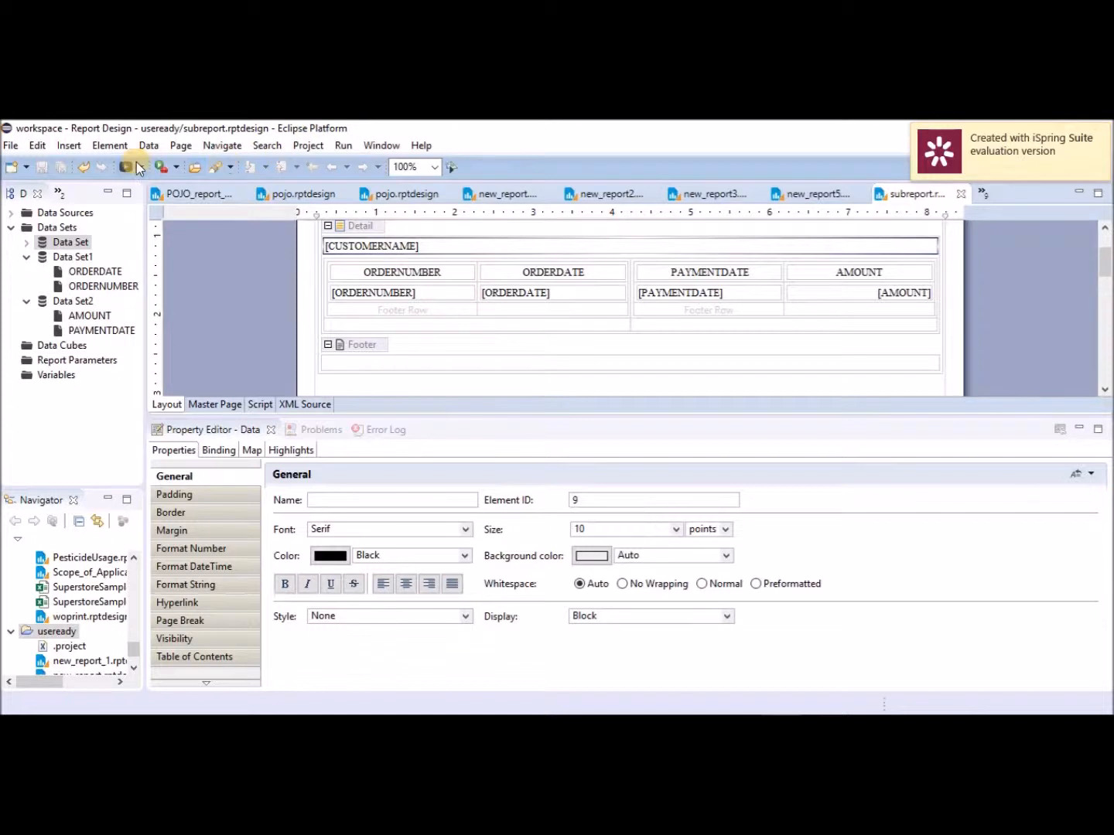
{"action": "left_click", "coordinate": [108, 148]}
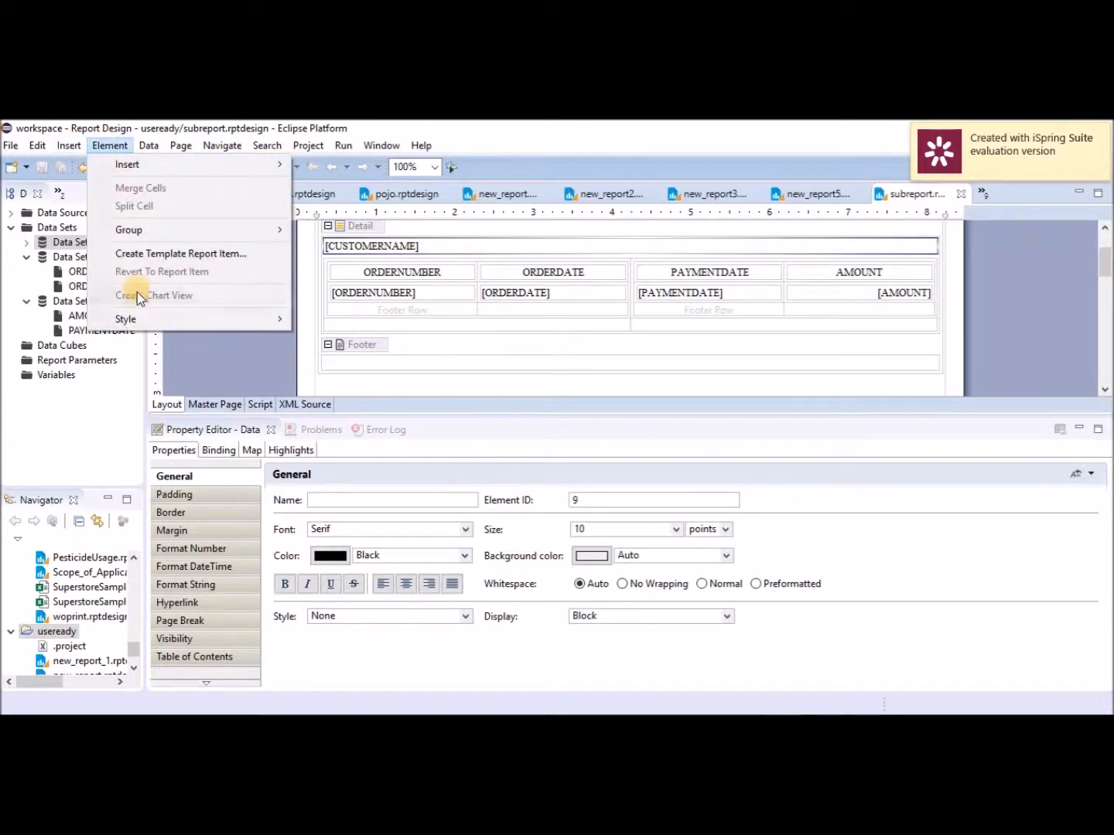
{"action": "mouse_move", "coordinate": [155, 318]}
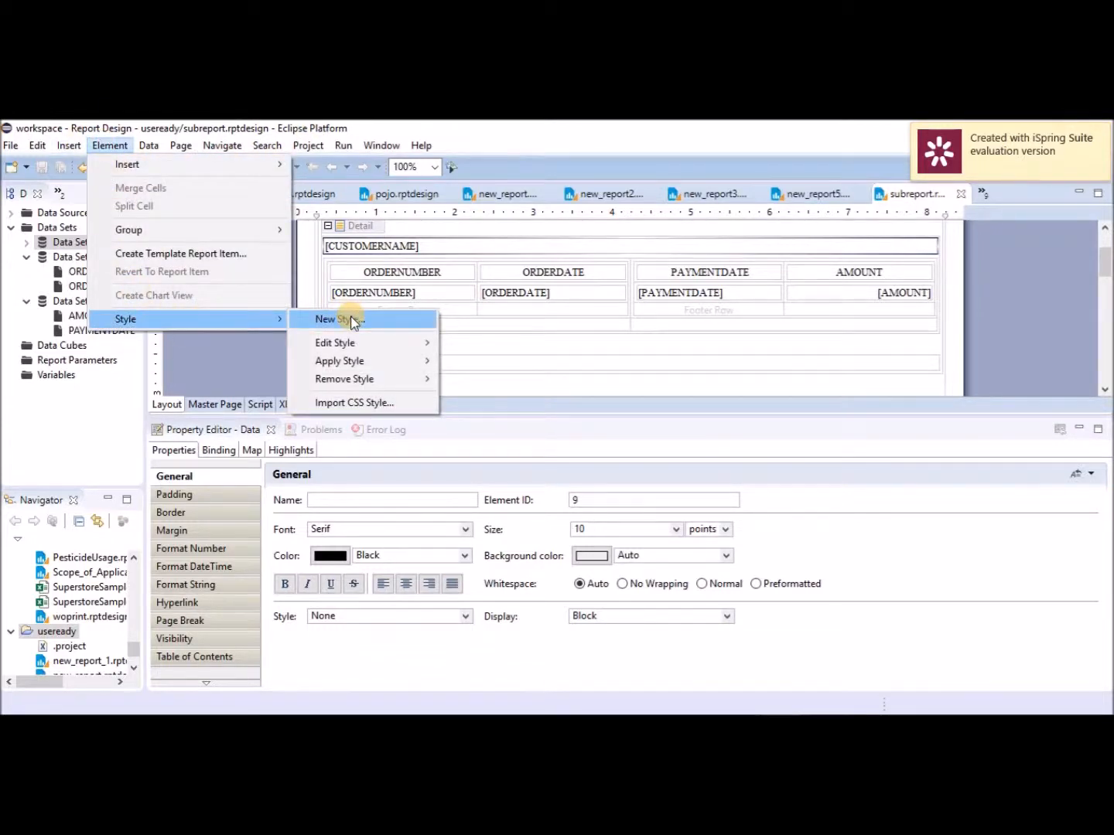
{"action": "left_click", "coordinate": [350, 320]}
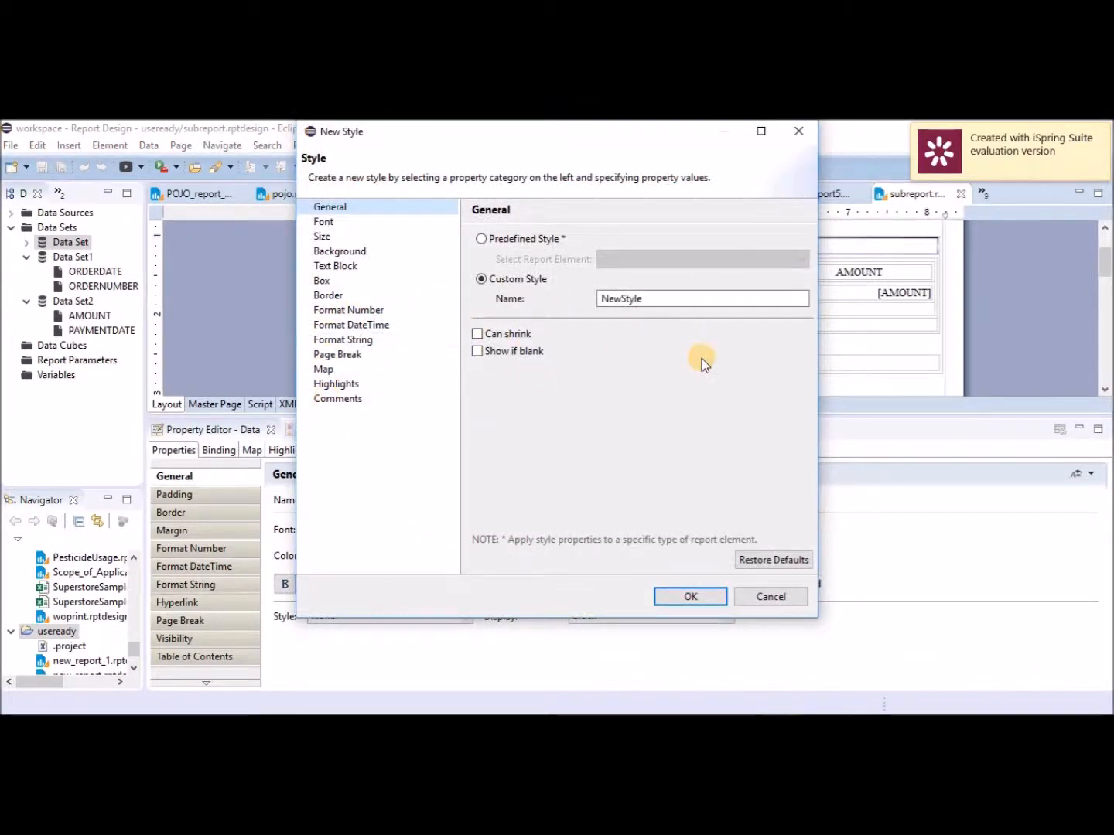
{"action": "left_click", "coordinate": [318, 222]}
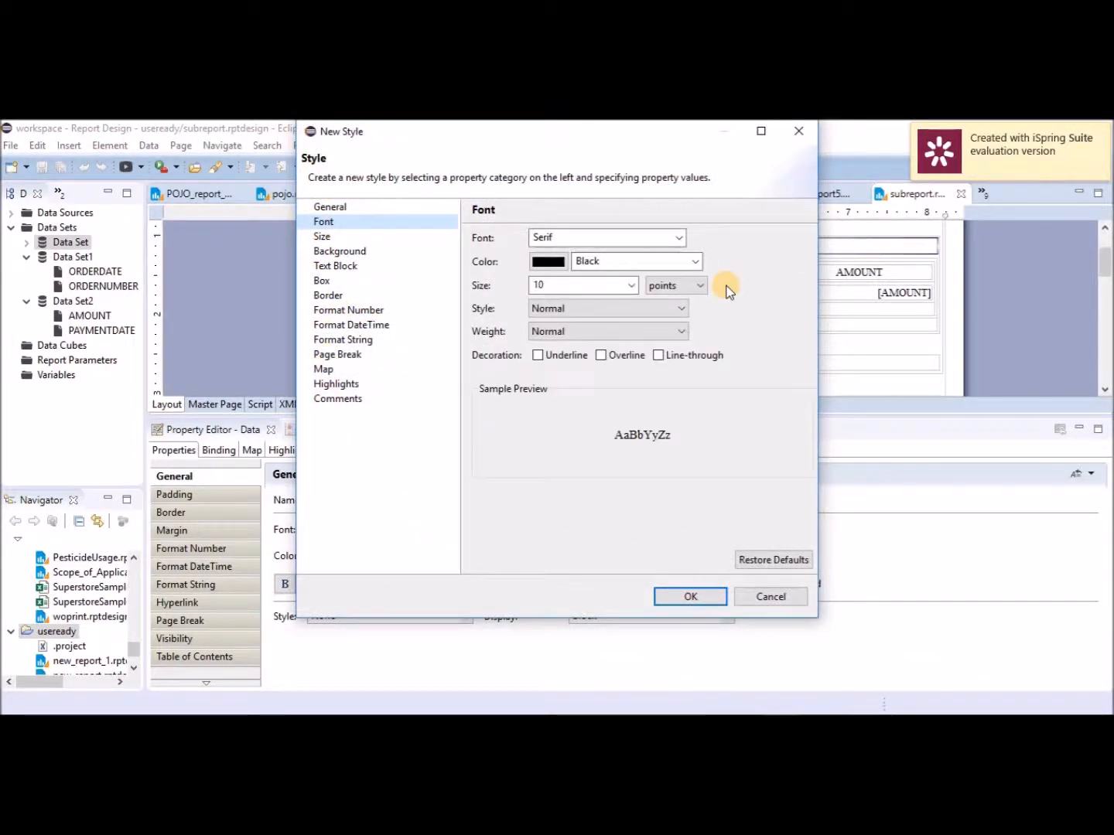
{"action": "double_click", "coordinate": [588, 284]}
{"action": "type", "text": "11"}
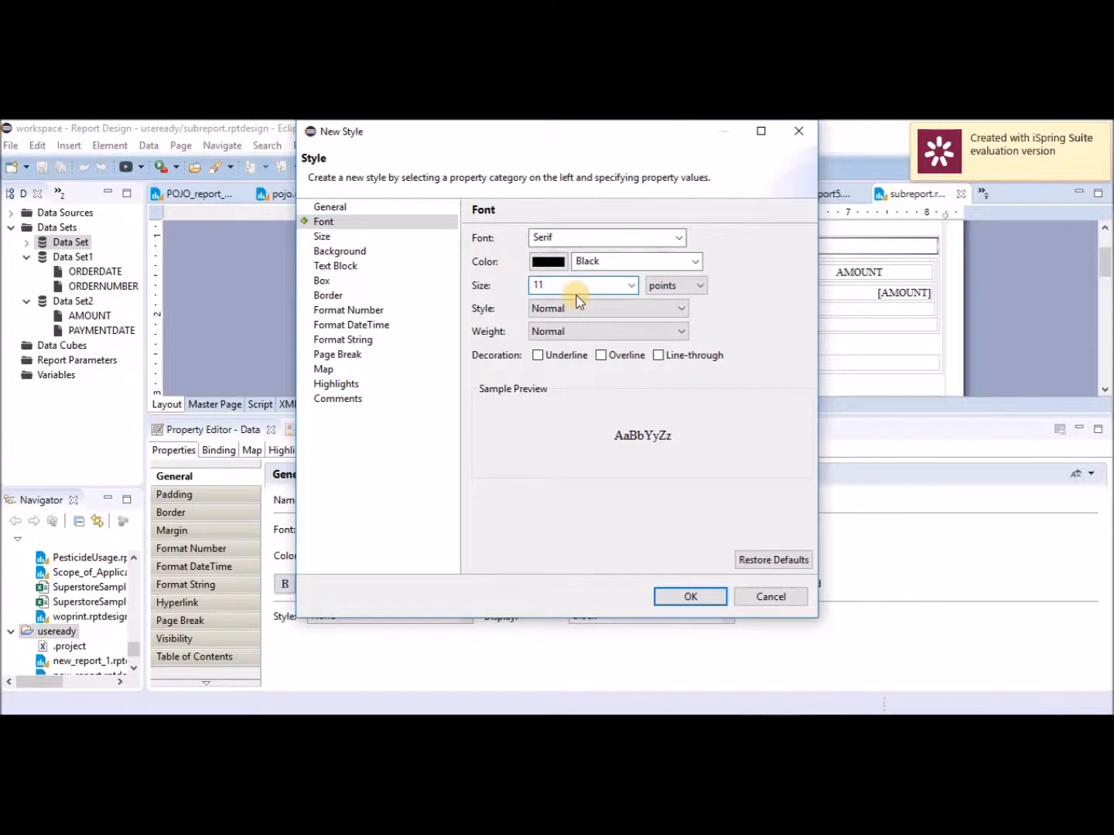
{"action": "left_click", "coordinate": [620, 331]}
{"action": "left_click", "coordinate": [566, 461]}
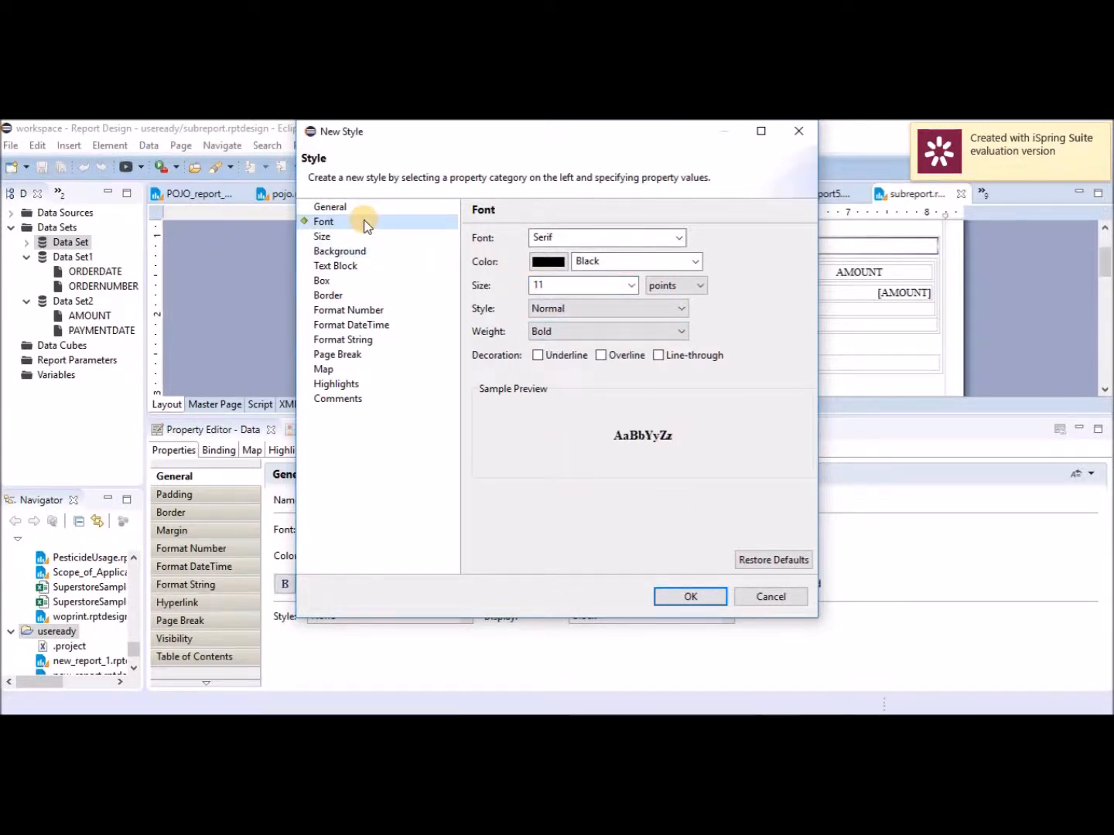
Give the new style a Silver background color, apply it to CUSTOMERNAME, and save the report.
{"action": "left_click", "coordinate": [345, 250]}
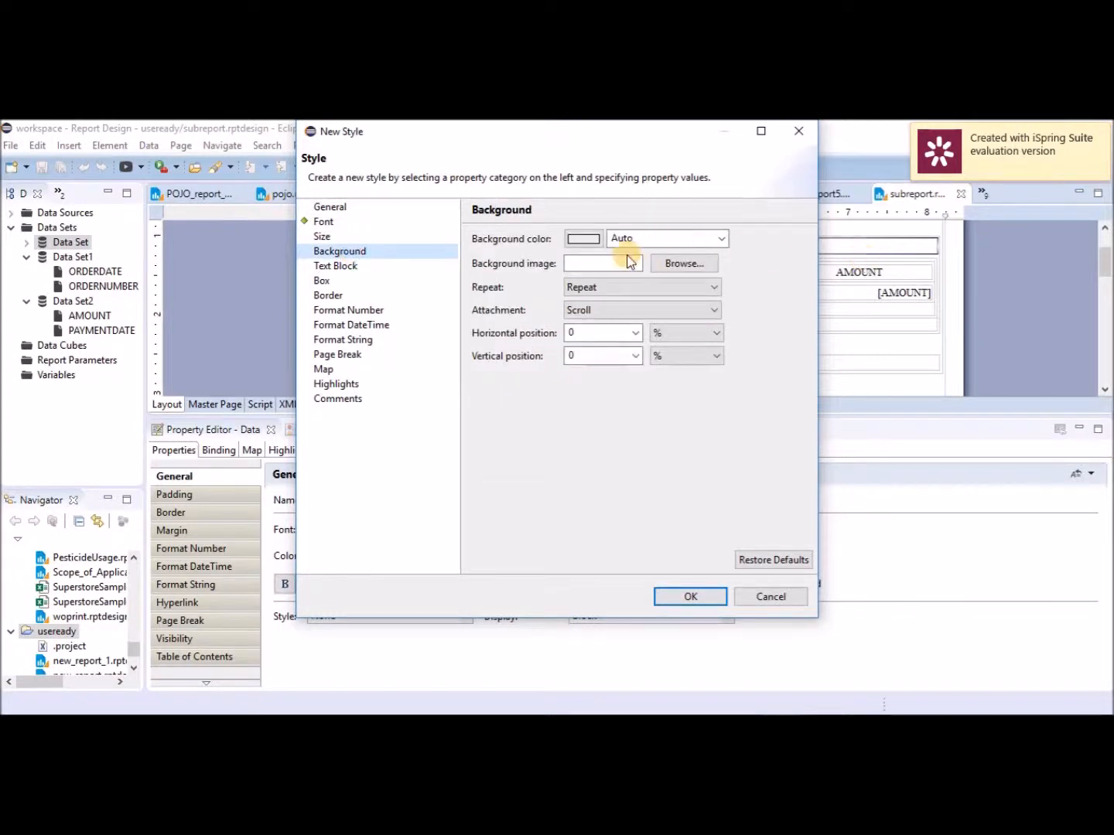
{"action": "left_click", "coordinate": [595, 240]}
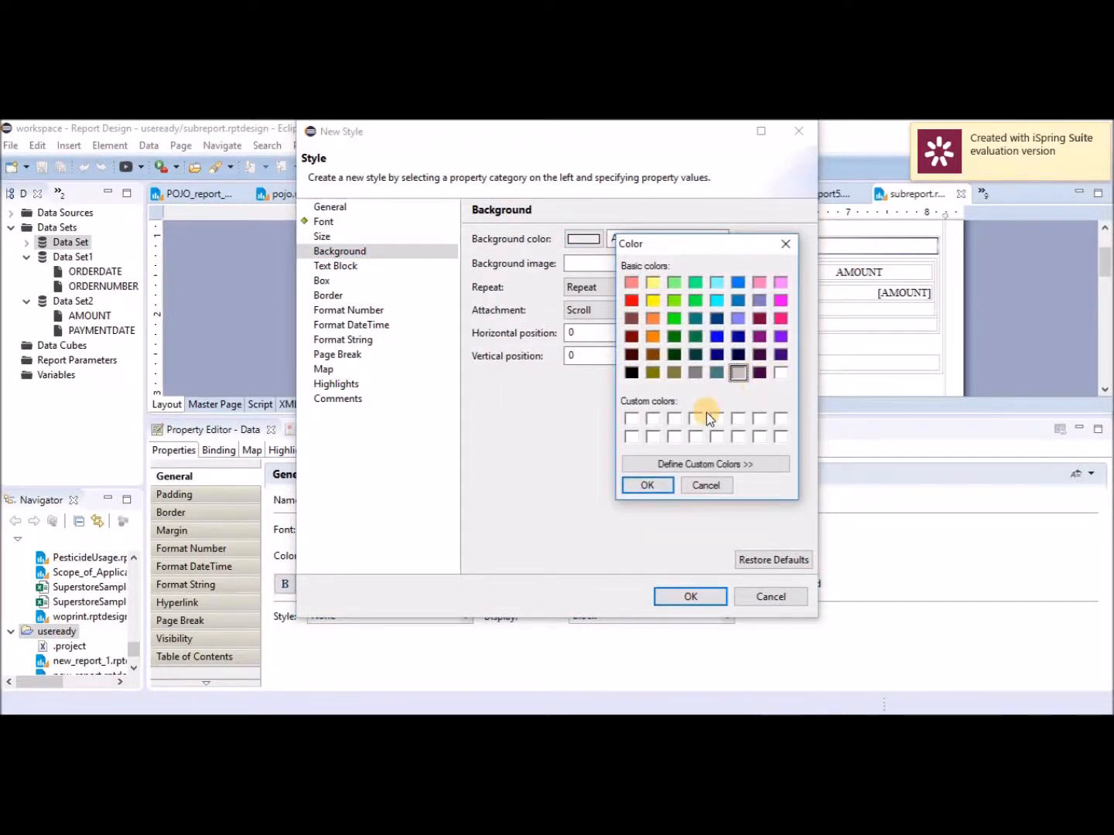
{"action": "left_click", "coordinate": [651, 485]}
{"action": "left_click", "coordinate": [691, 597]}
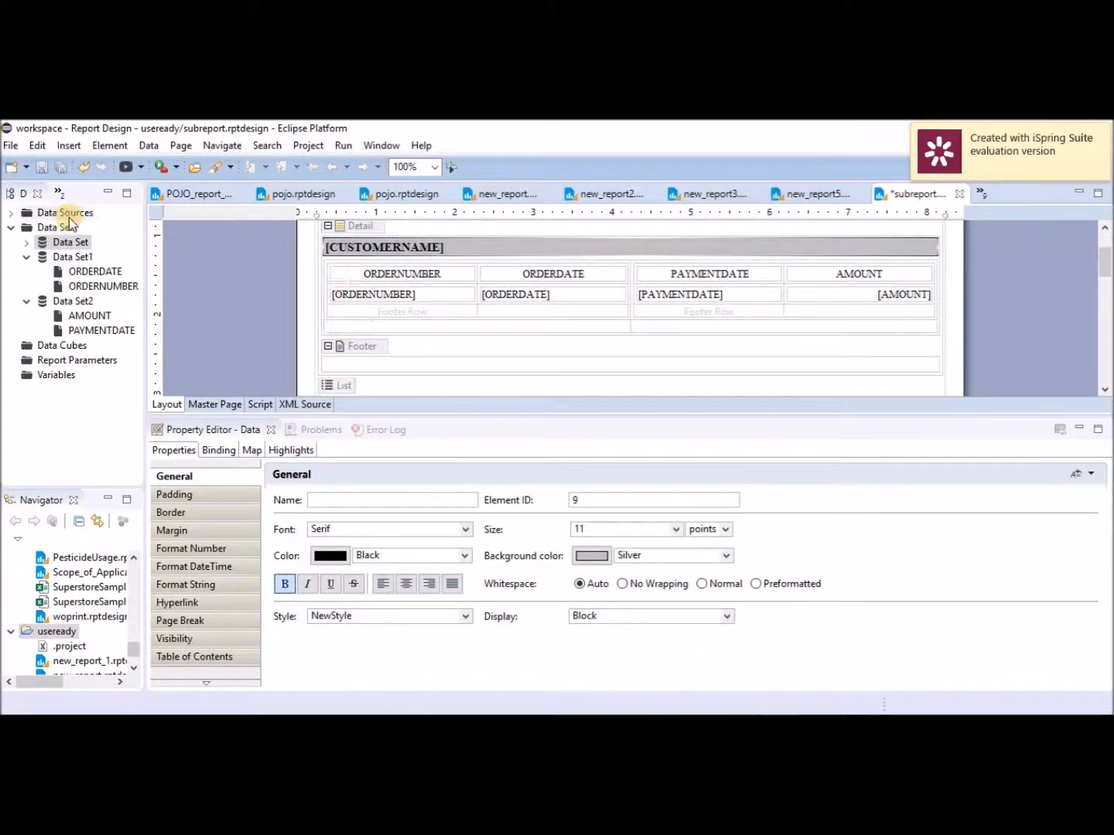
{"action": "left_click", "coordinate": [40, 168]}
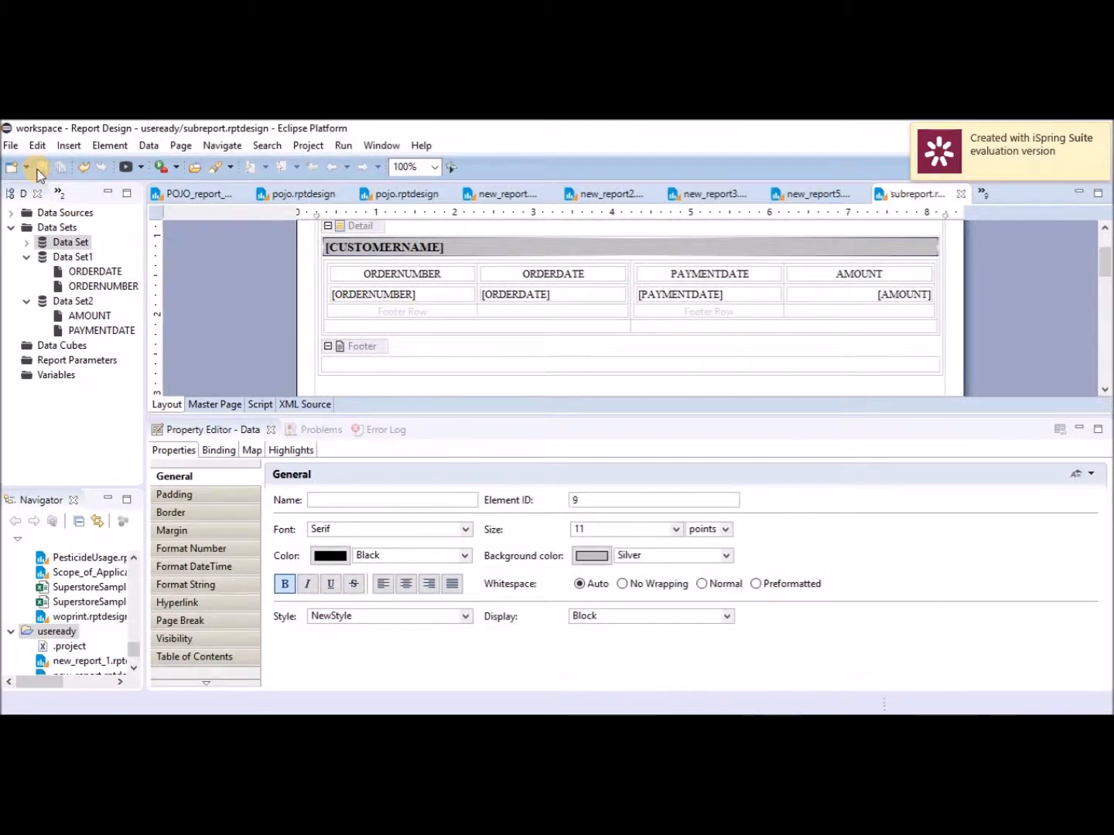
View the report in the web viewer to check the customer name styling, and return to the report design.
{"action": "left_click", "coordinate": [343, 146]}
{"action": "mouse_move", "coordinate": [386, 185]}
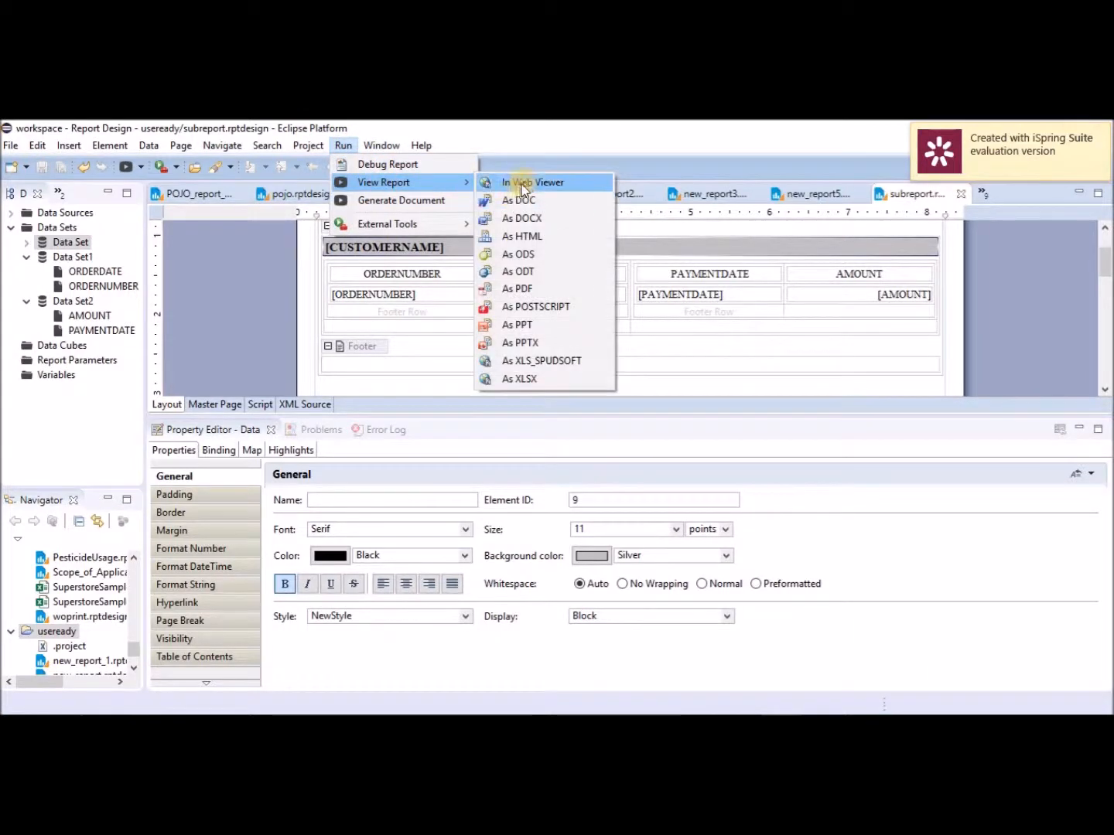
{"action": "left_click", "coordinate": [524, 183]}
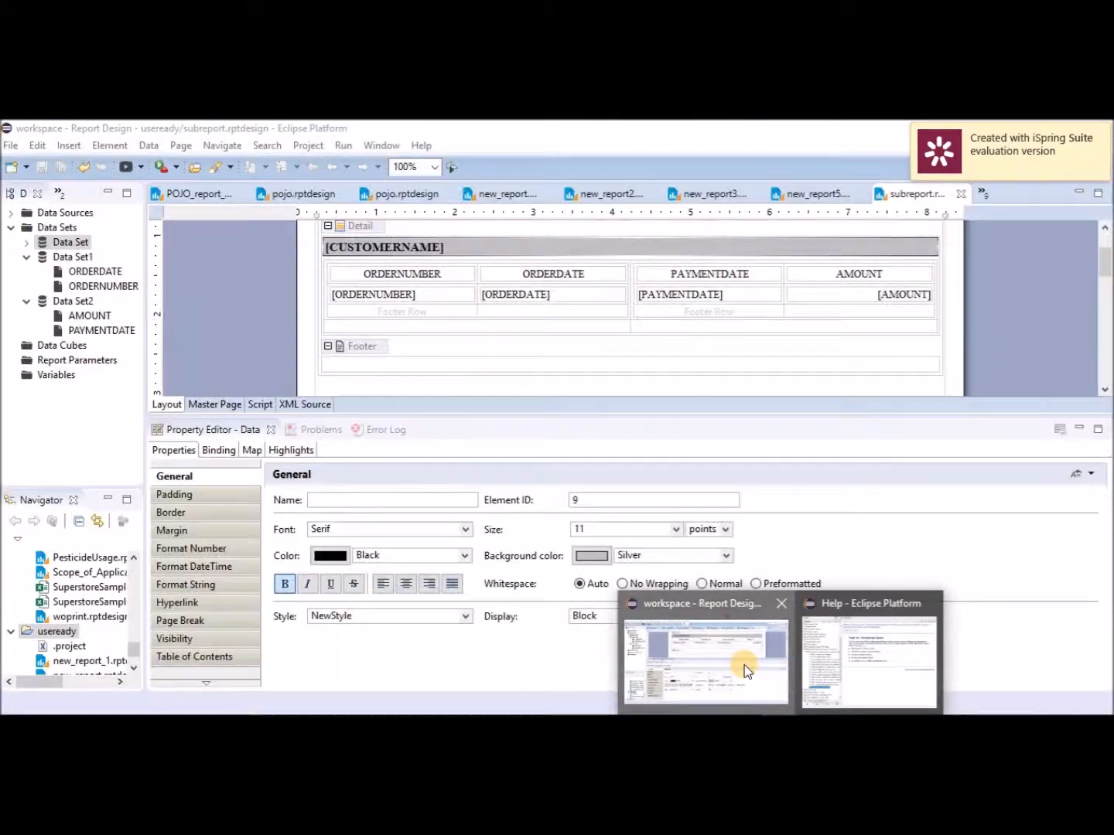
{"action": "left_click", "coordinate": [744, 666]}
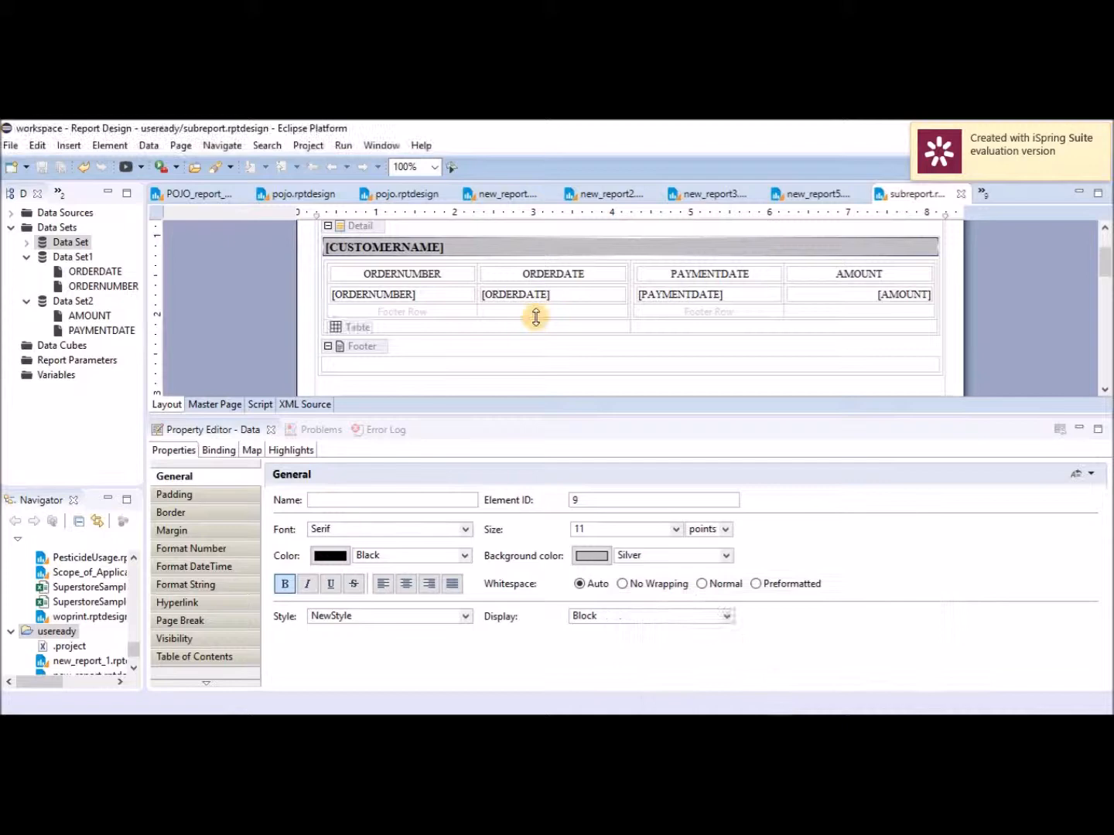
Center the ORDERNUMBER, ORDERDATE and PAYMENTDATE data items in the detail rows, and right-align the AMOUNT header label.
{"action": "left_click", "coordinate": [428, 278]}
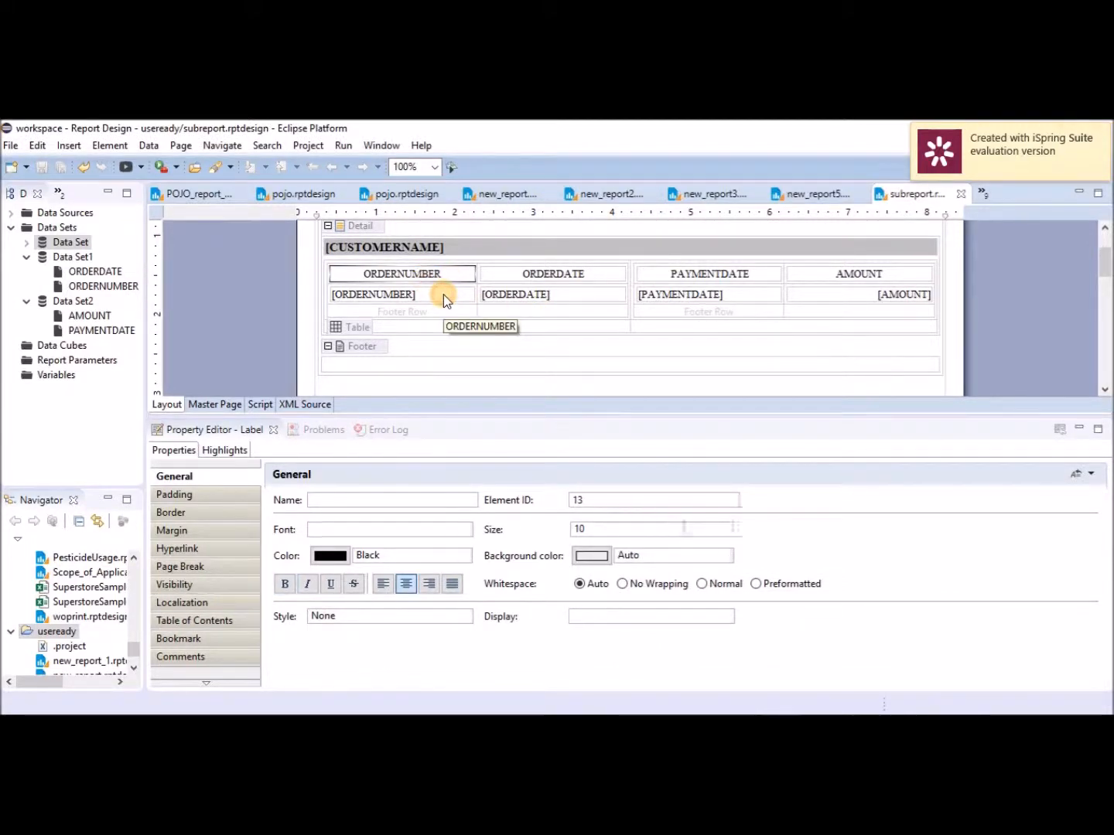
{"action": "left_click", "coordinate": [443, 294]}
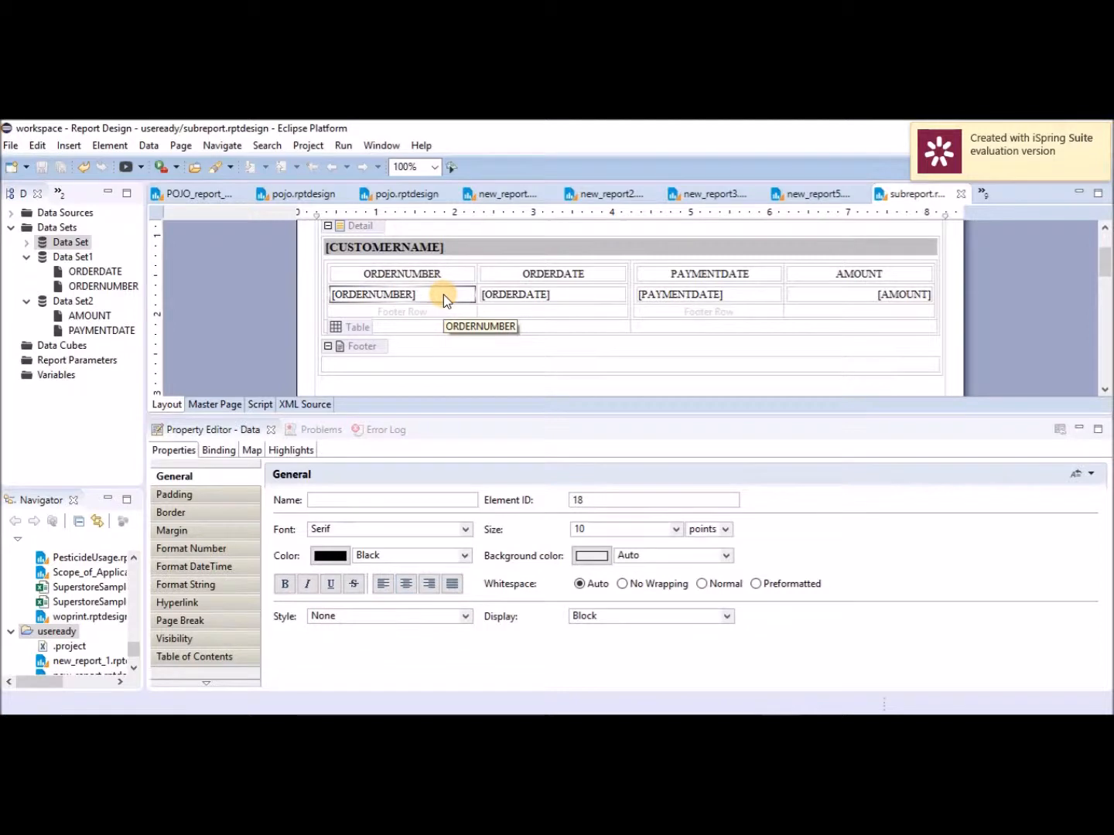
{"action": "left_click", "coordinate": [546, 299], "text": "ctrl"}
{"action": "left_click", "coordinate": [691, 294], "text": "ctrl"}
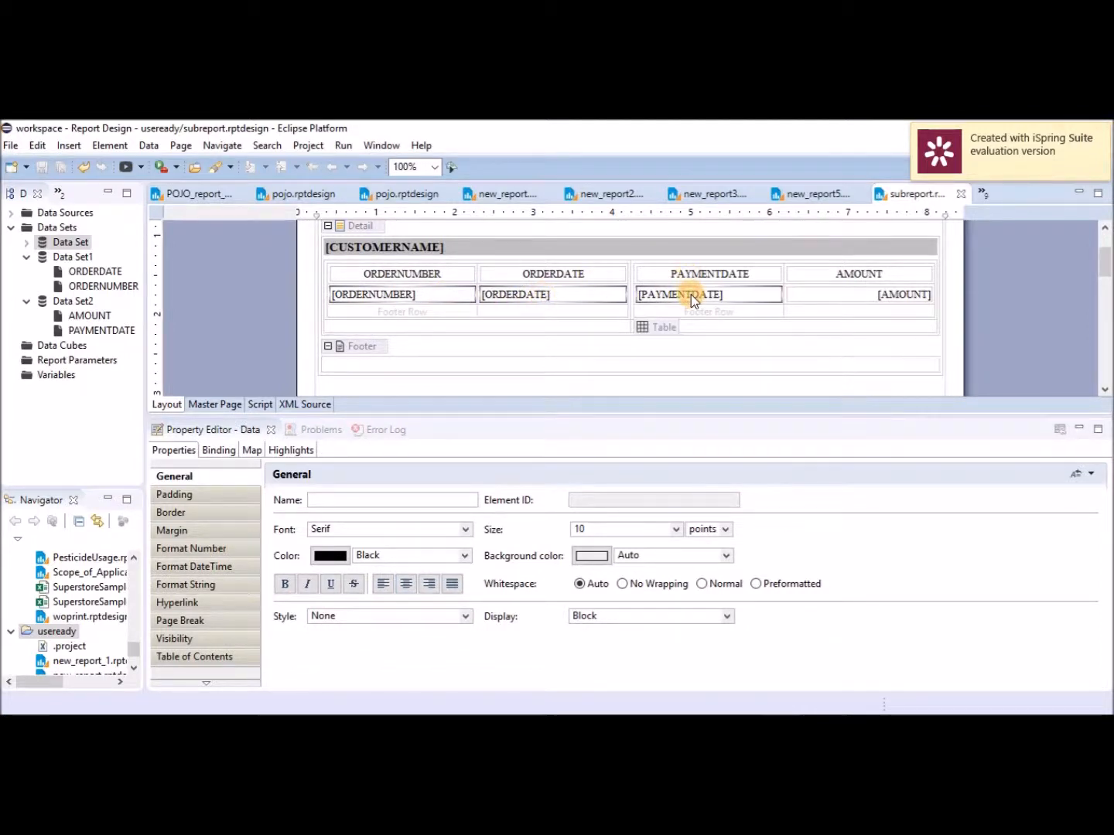
{"action": "left_click", "coordinate": [406, 584]}
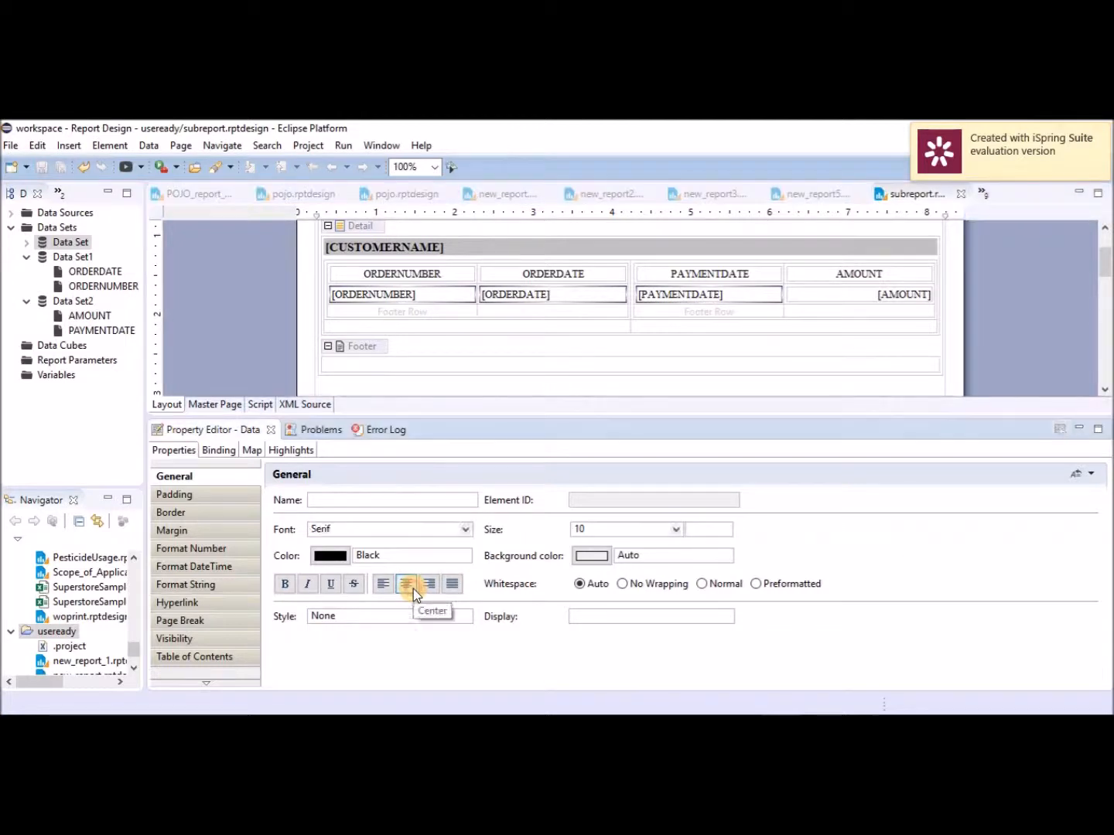
{"action": "left_click", "coordinate": [877, 277]}
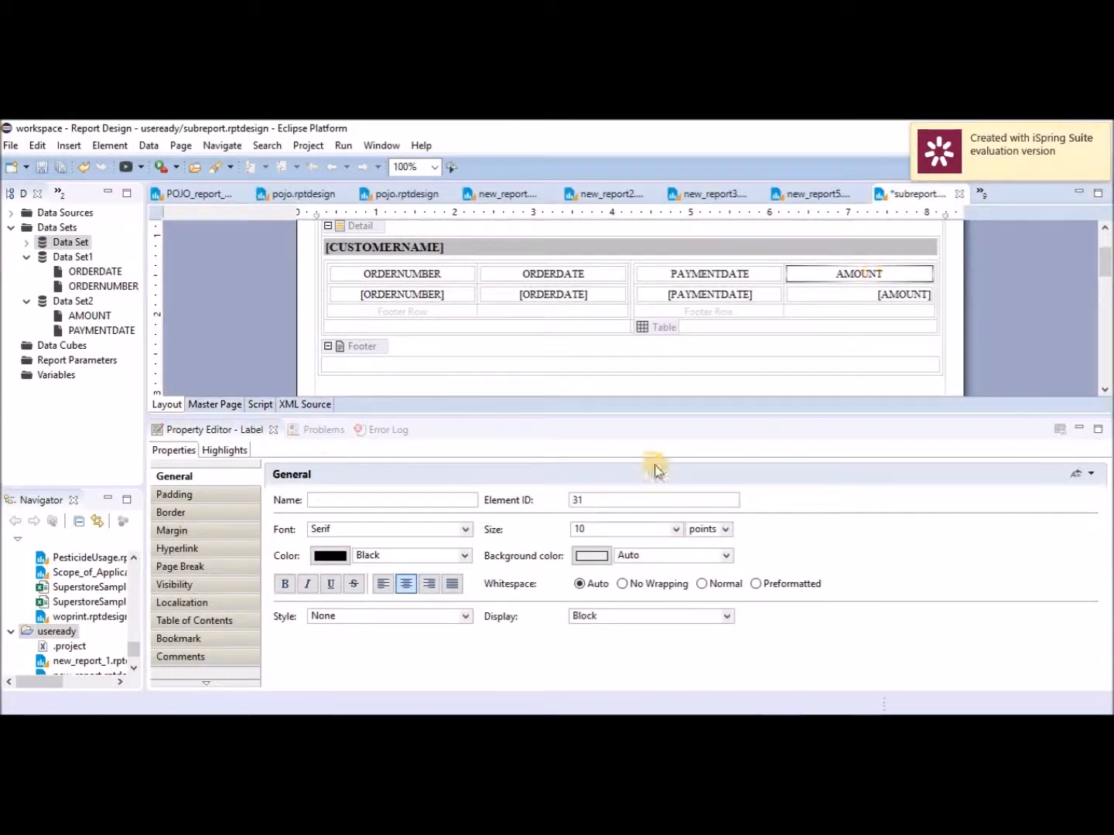
{"action": "left_click", "coordinate": [428, 584]}
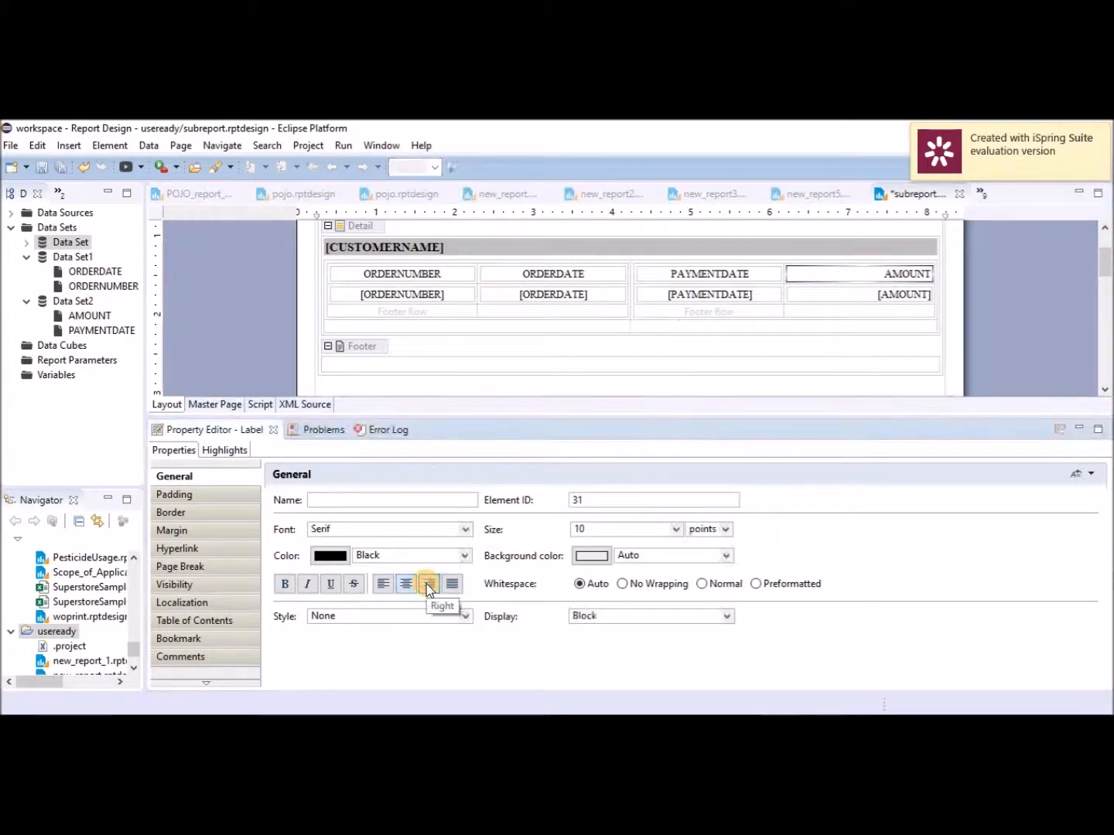
View the report in the web viewer and examine alignment, formats and subreport layout on pages 1 to 6, returning to page 5.
{"action": "left_click", "coordinate": [345, 152]}
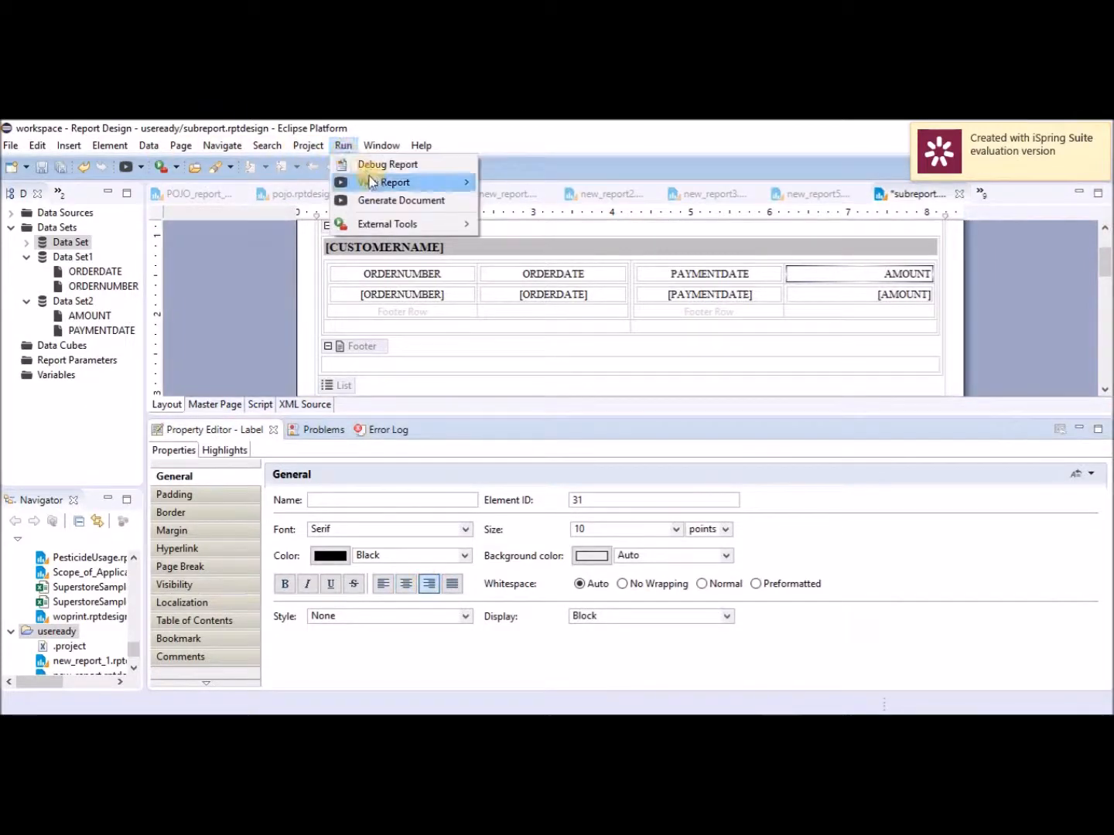
{"action": "mouse_move", "coordinate": [372, 178]}
{"action": "left_click", "coordinate": [519, 184]}
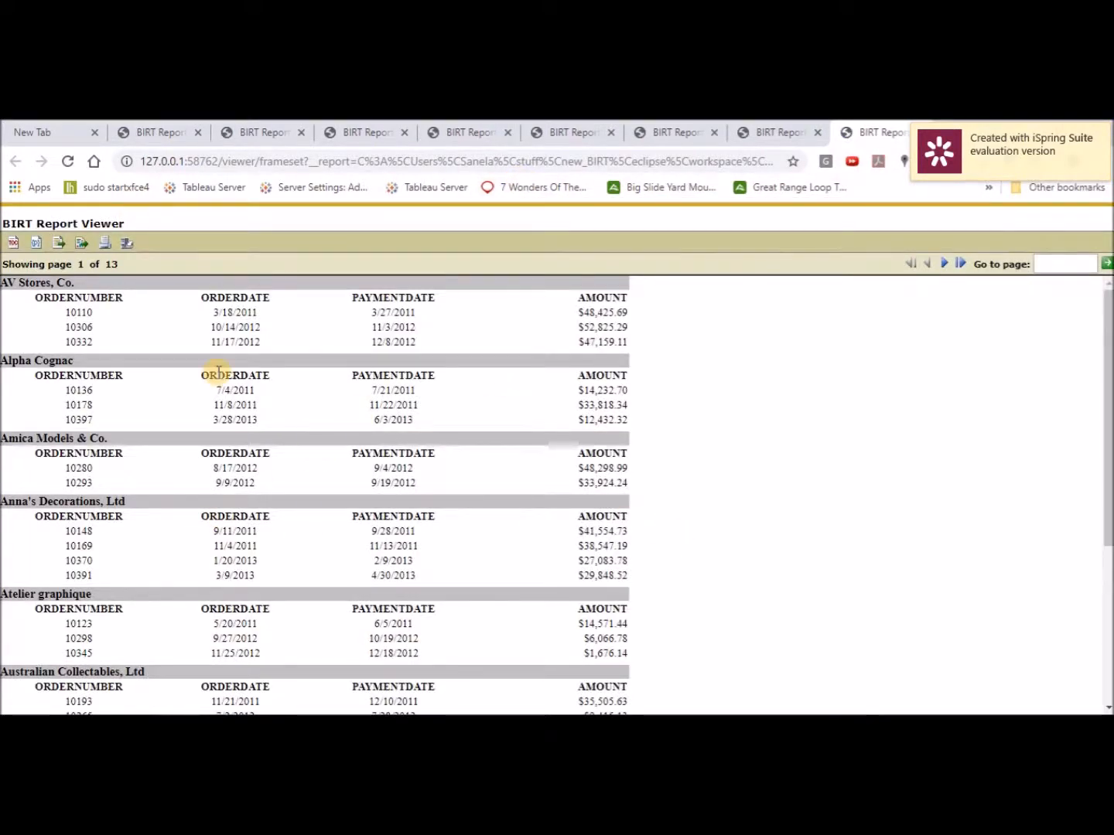
{"action": "left_click", "coordinate": [946, 265]}
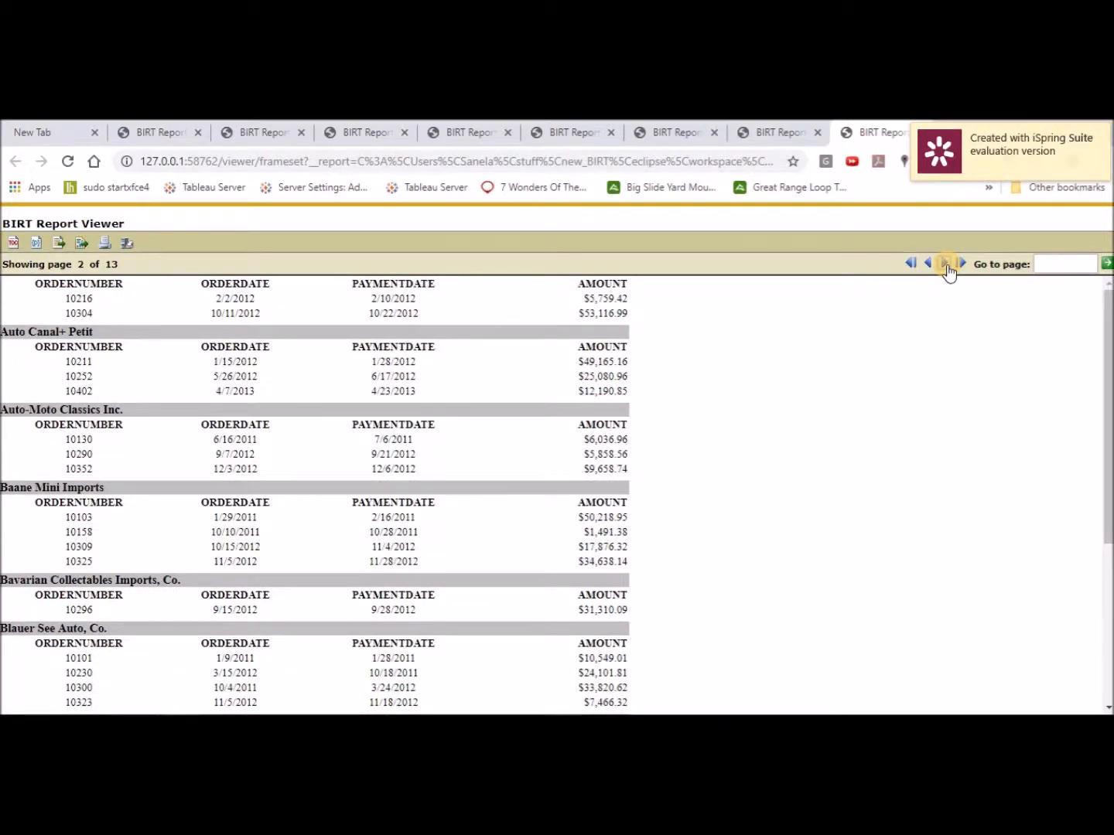
{"action": "left_click", "coordinate": [946, 264]}
{"action": "left_click", "coordinate": [946, 266]}
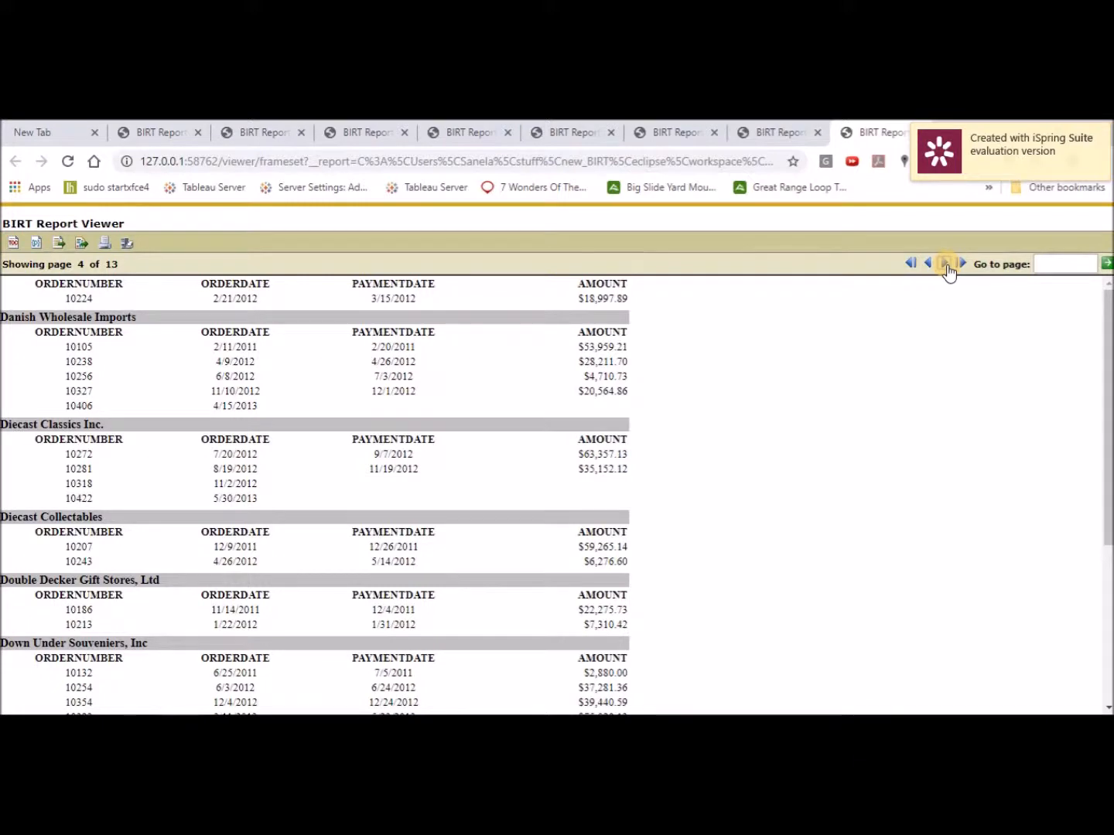
{"action": "left_click", "coordinate": [946, 264]}
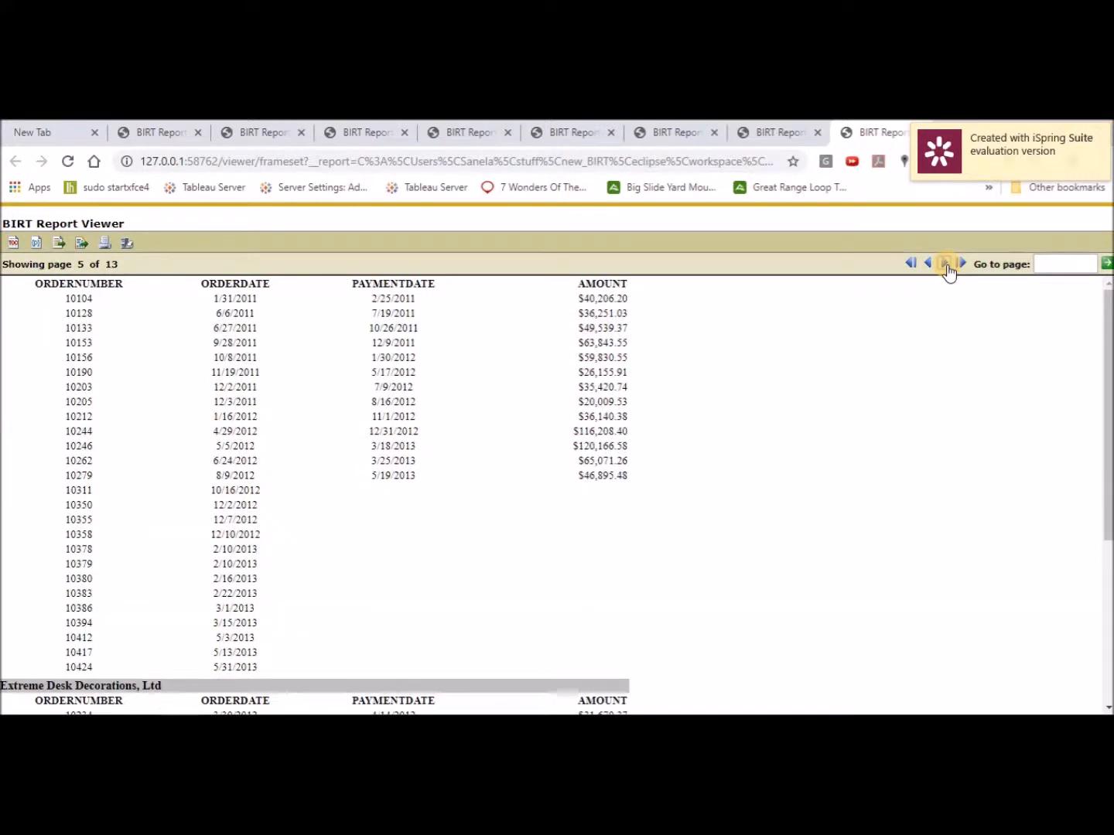
{"action": "left_click", "coordinate": [946, 264]}
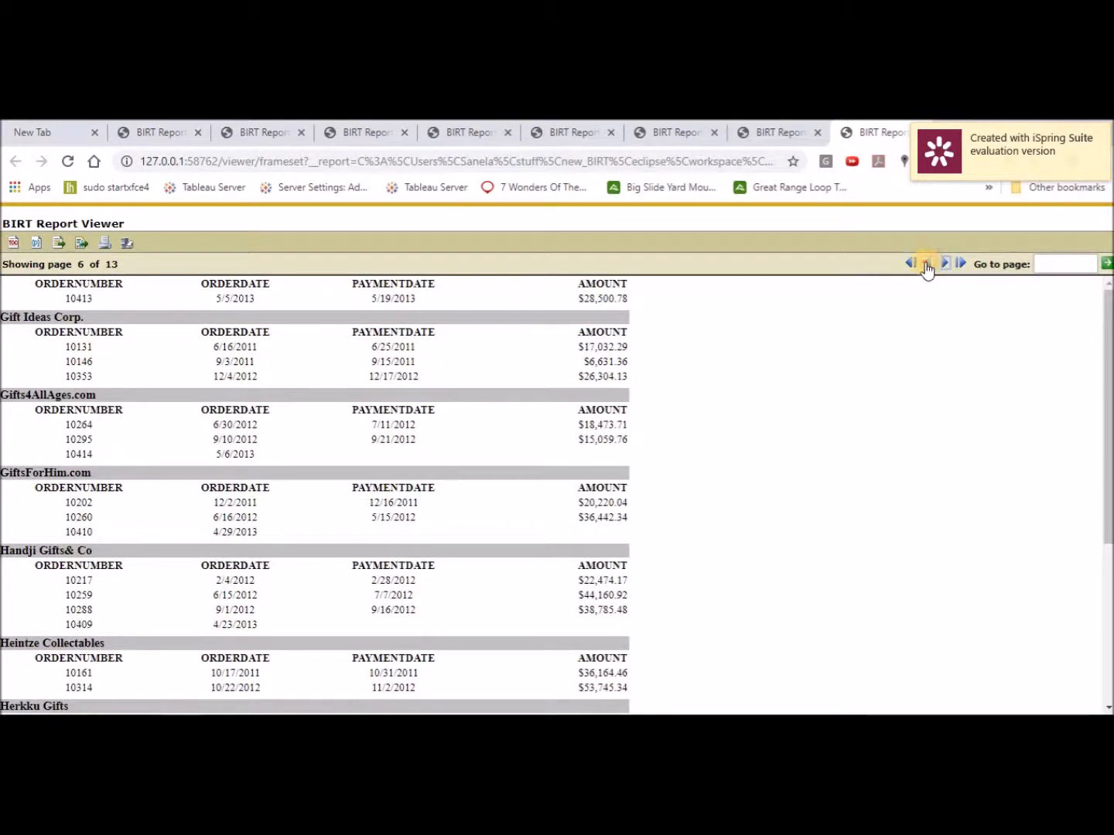
{"action": "left_click", "coordinate": [928, 264]}
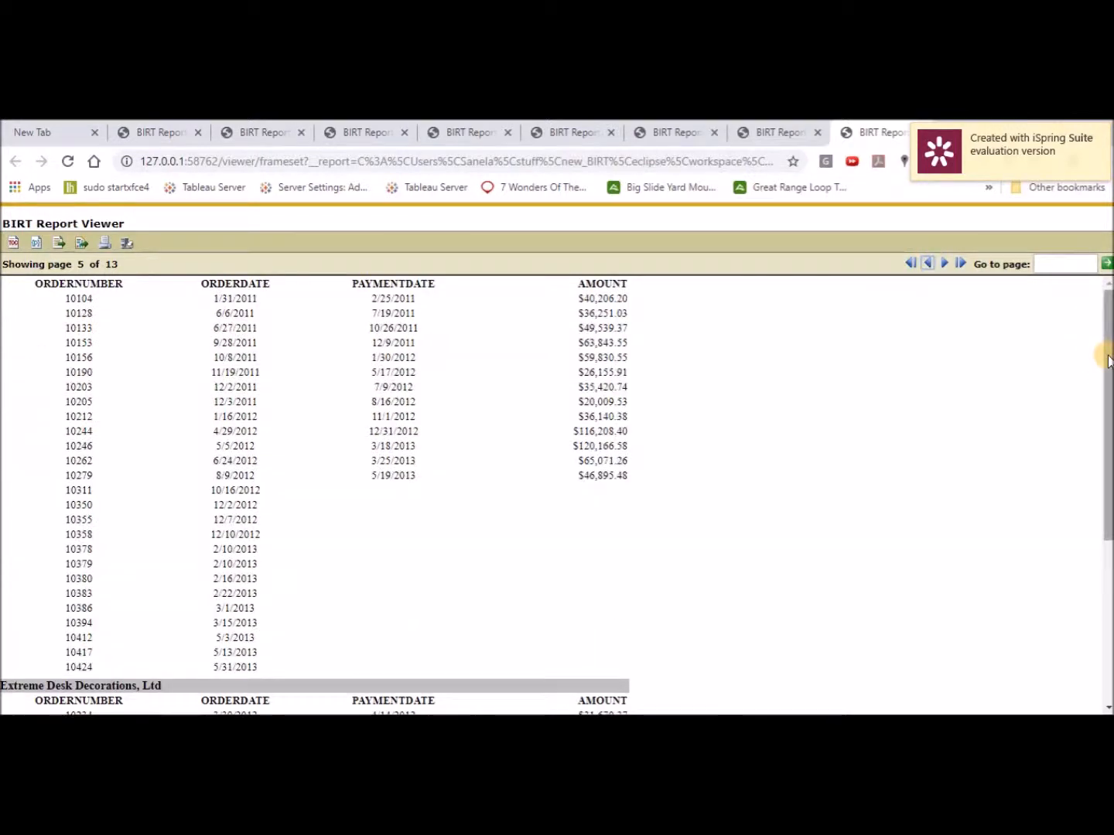
Check the order and payment rows on page 6 of the report output, and return to the report design.
{"action": "left_click_drag", "start_coordinate": [1106, 358], "coordinate": [1055, 330]}
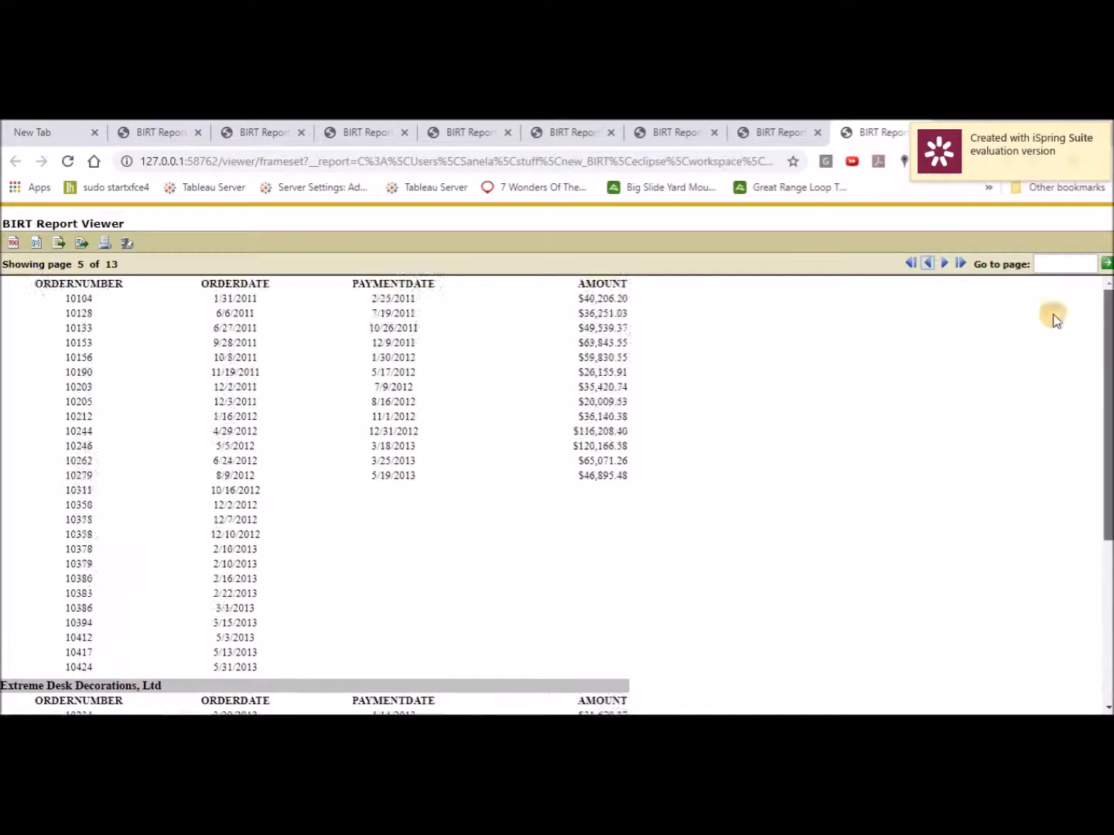
{"action": "left_click", "coordinate": [943, 264]}
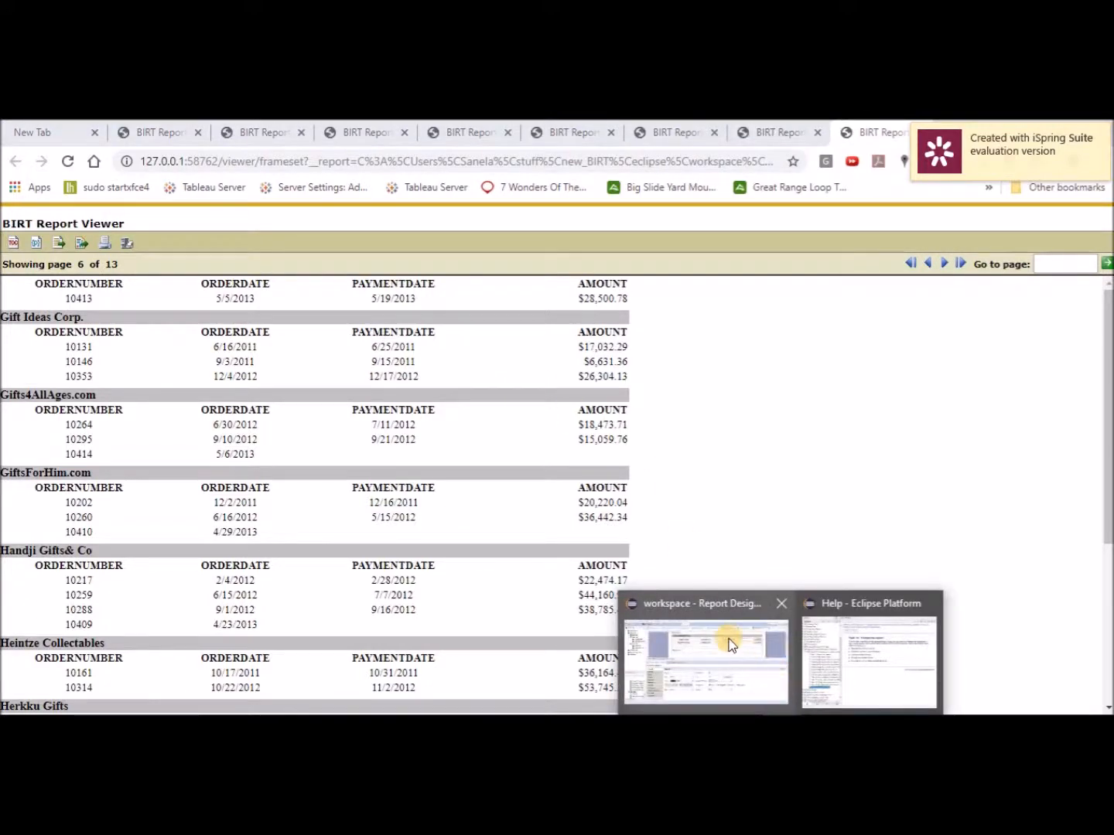
{"action": "left_click", "coordinate": [729, 641]}
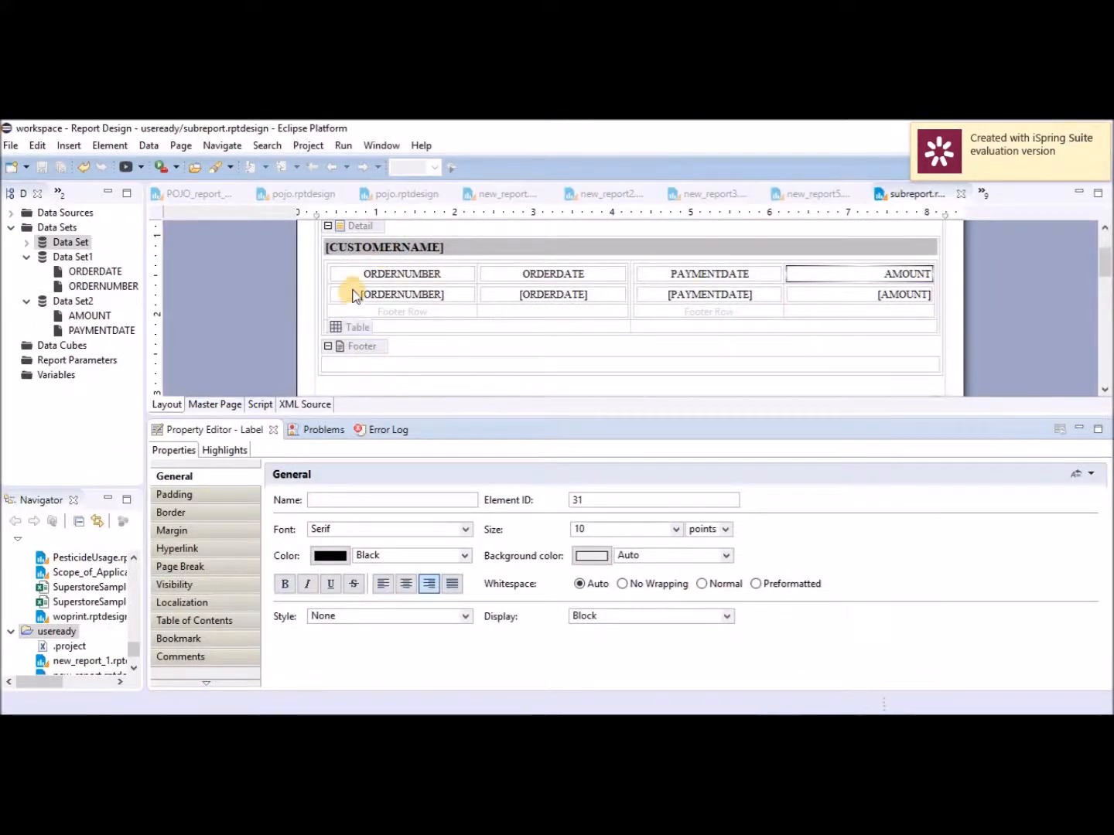
Review the query of Data Set1 and the settings of its CustID parameter, and close the data set editor.
{"action": "mouse_move", "coordinate": [350, 317]}
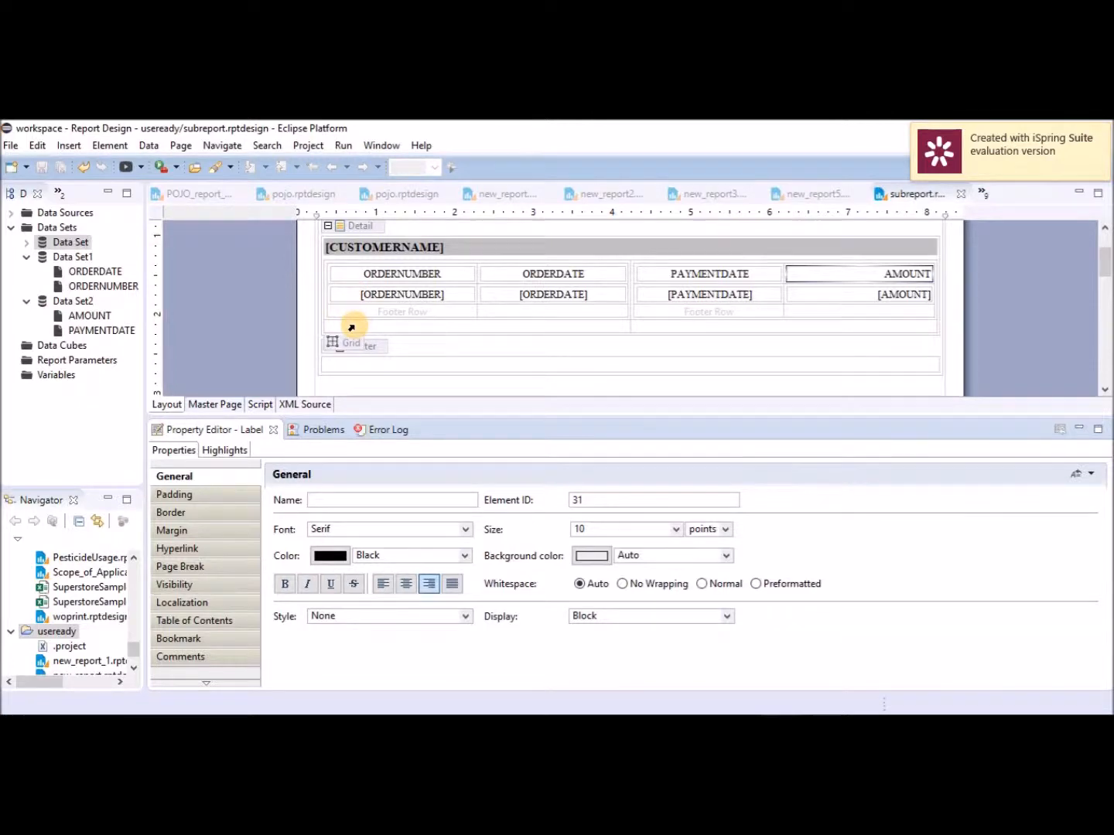
{"action": "double_click", "coordinate": [85, 256]}
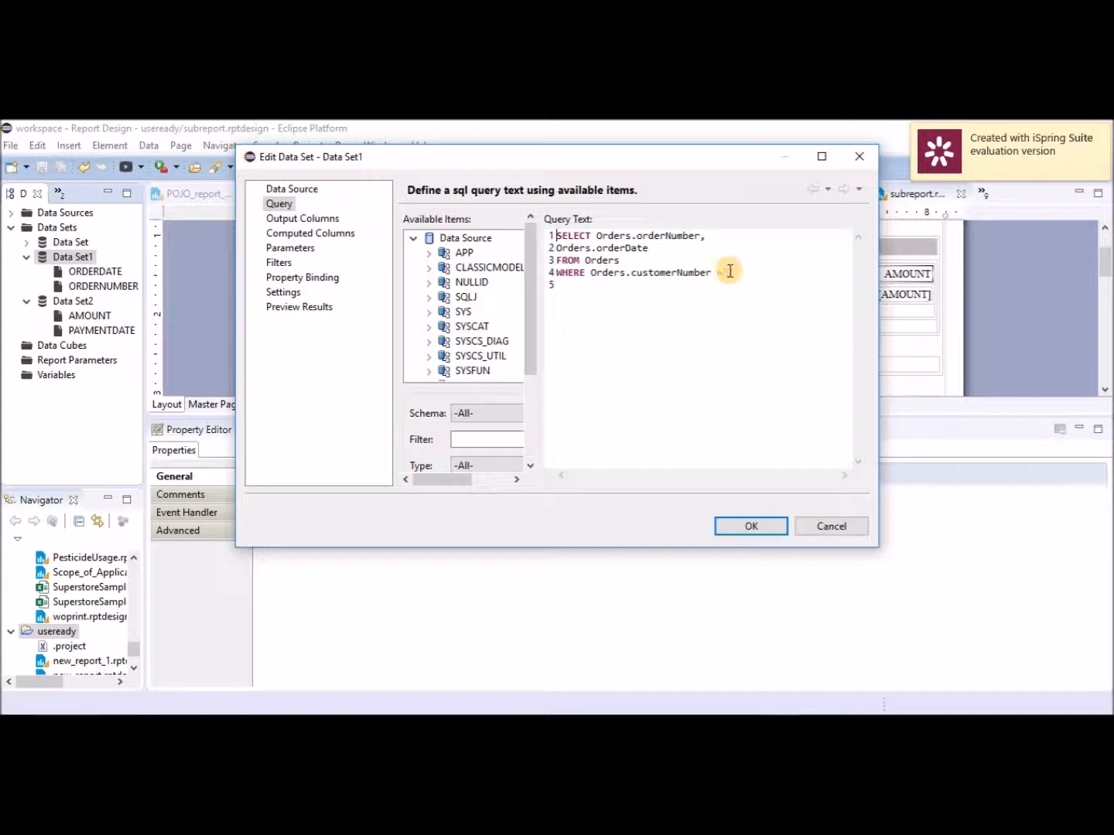
{"action": "left_click", "coordinate": [296, 250]}
{"action": "left_click", "coordinate": [482, 249]}
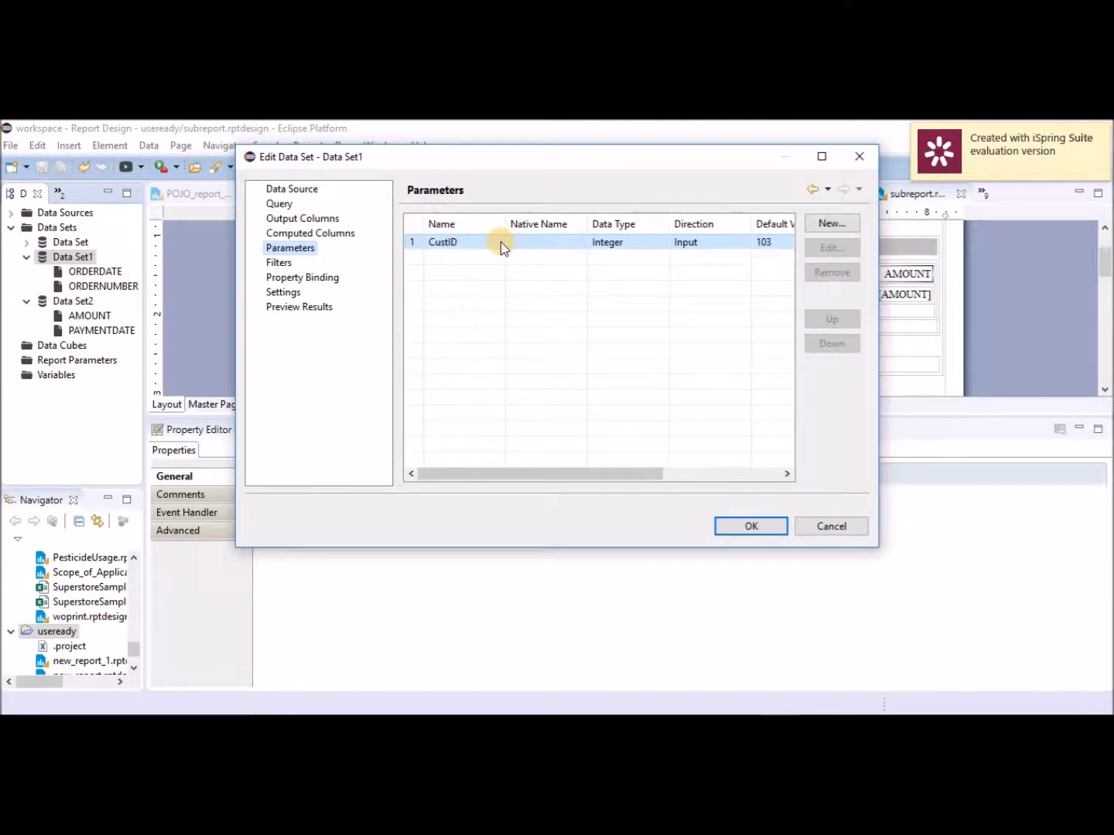
{"action": "double_click", "coordinate": [500, 245]}
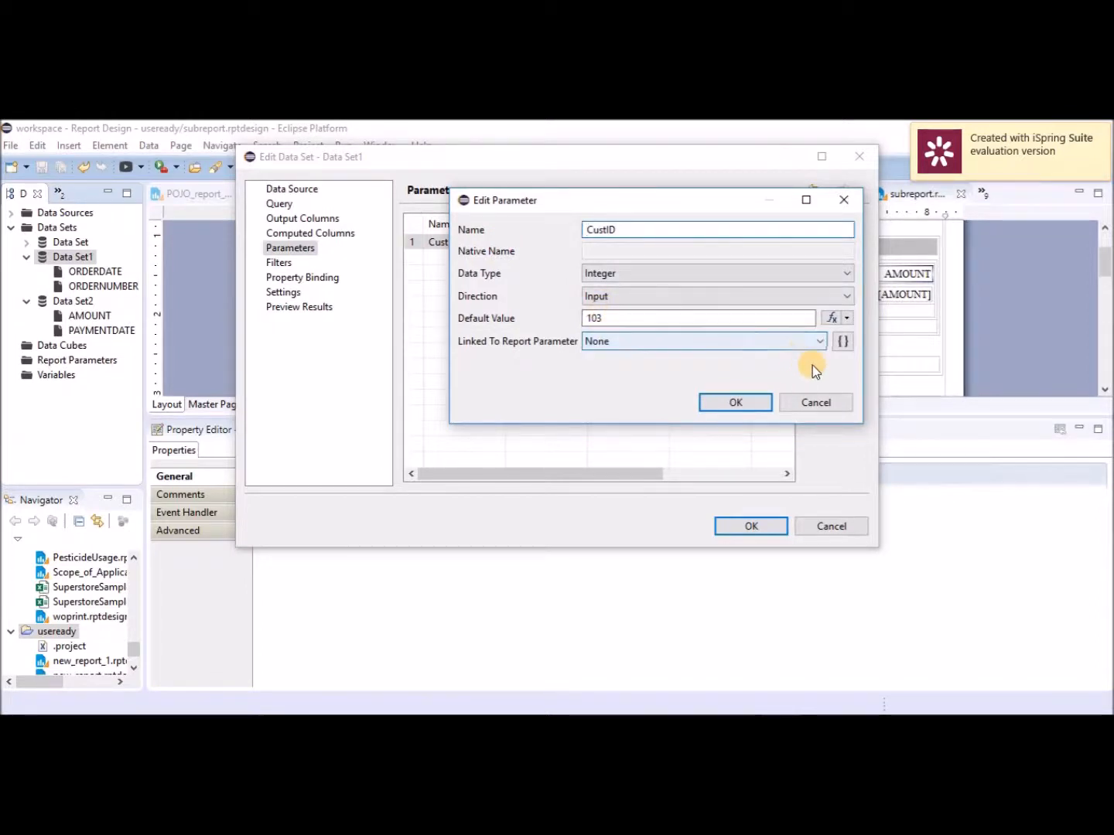
{"action": "left_click", "coordinate": [747, 403]}
{"action": "left_click", "coordinate": [860, 159]}
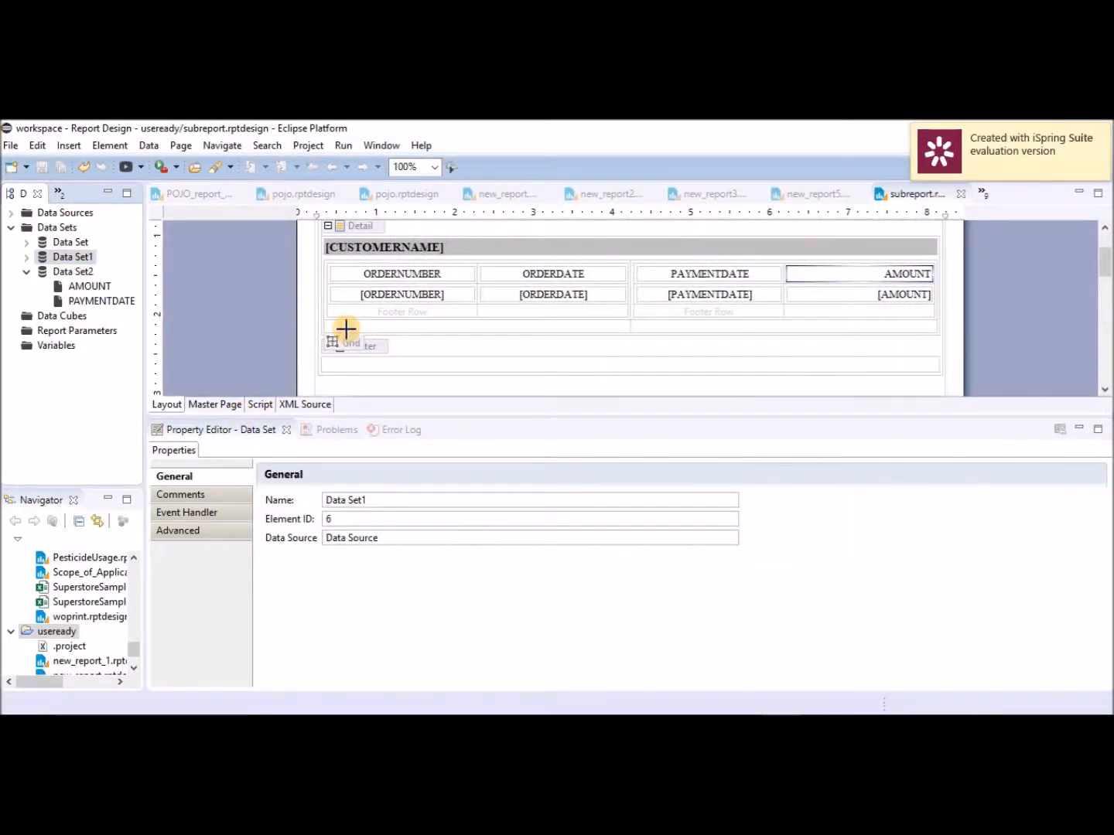
Inspect the orders table's data set parameter binding to see which value feeds CustID.
{"action": "left_click", "coordinate": [334, 310]}
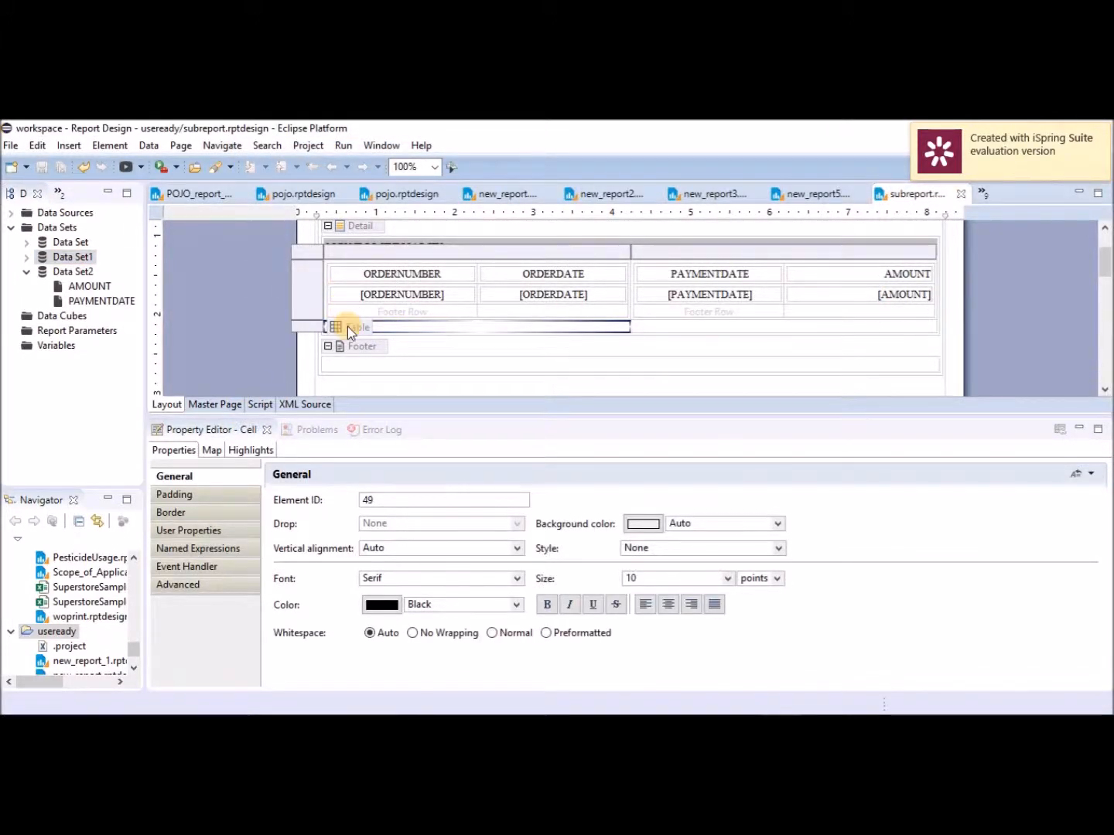
{"action": "left_click", "coordinate": [347, 327]}
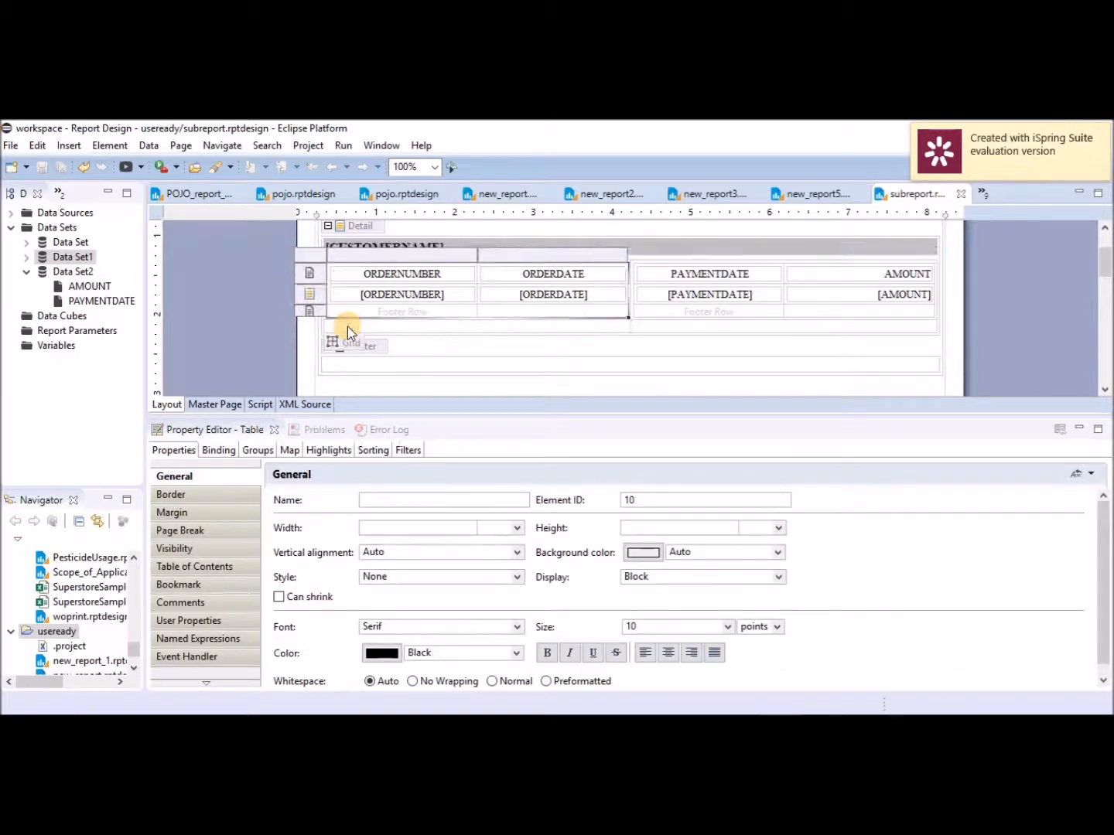
{"action": "left_click", "coordinate": [221, 452]}
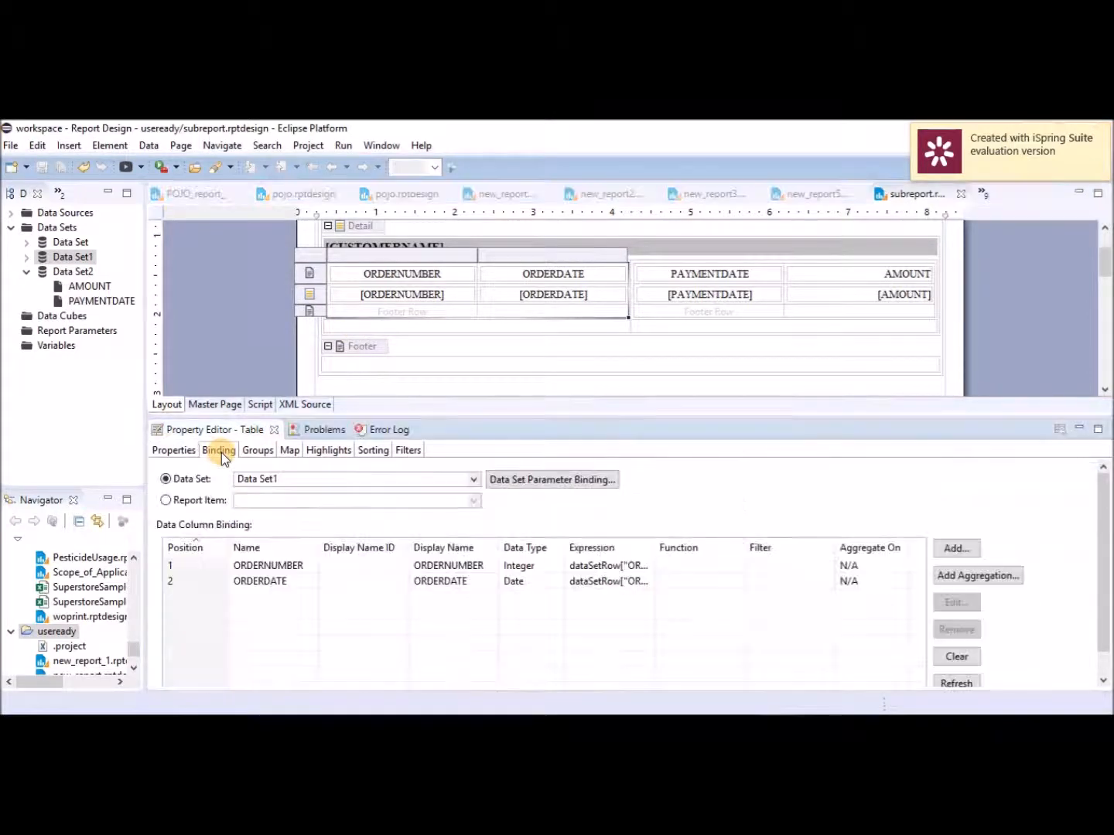
{"action": "left_click", "coordinate": [555, 484]}
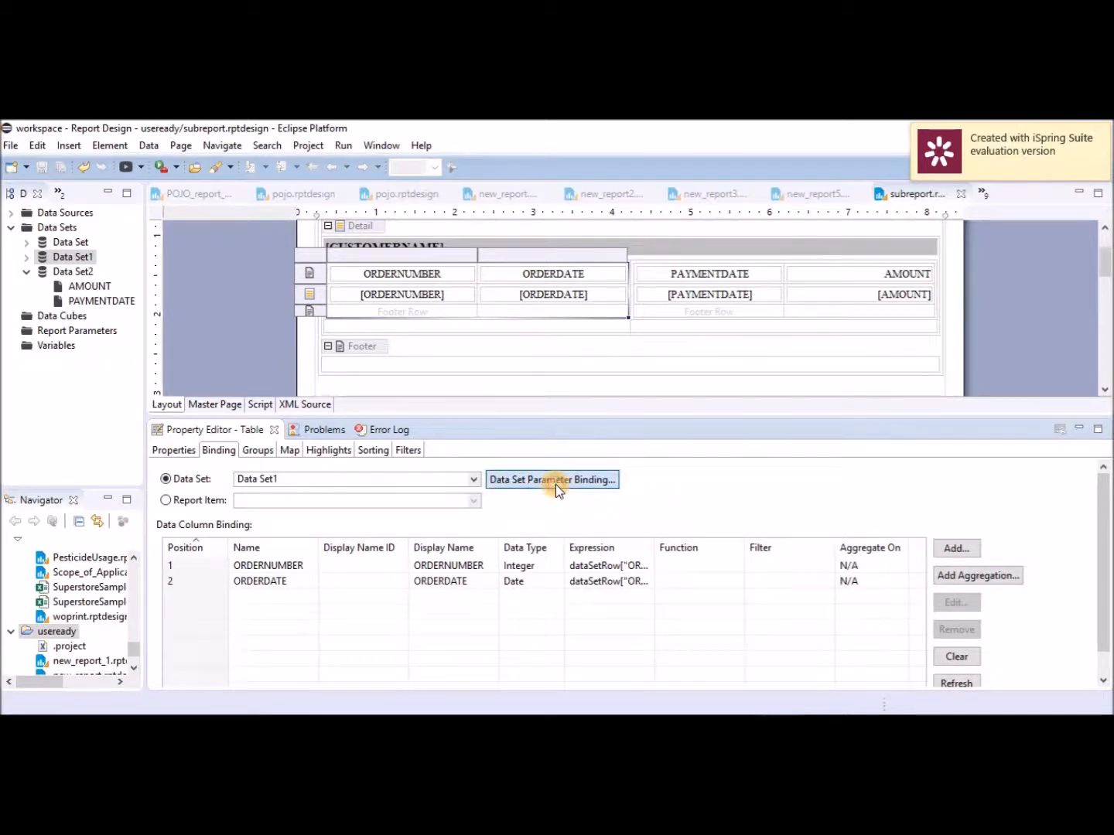
{"action": "left_click", "coordinate": [326, 285]}
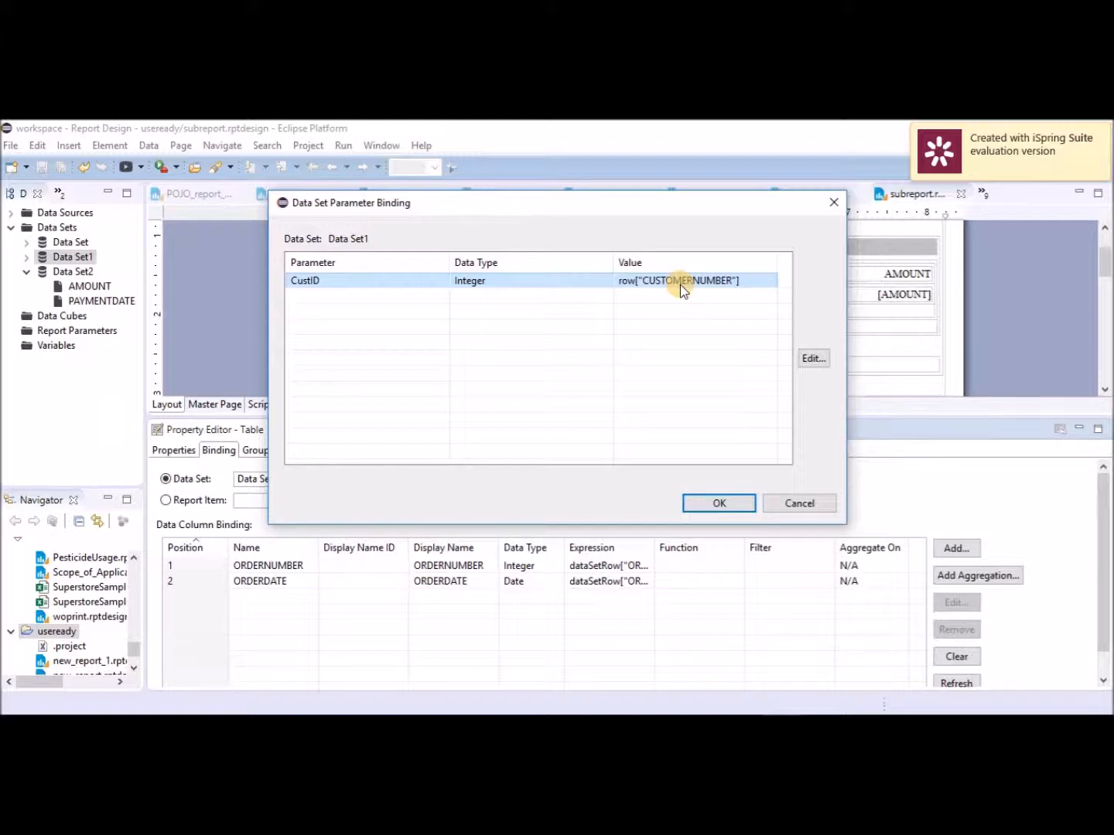
{"action": "left_click", "coordinate": [731, 508]}
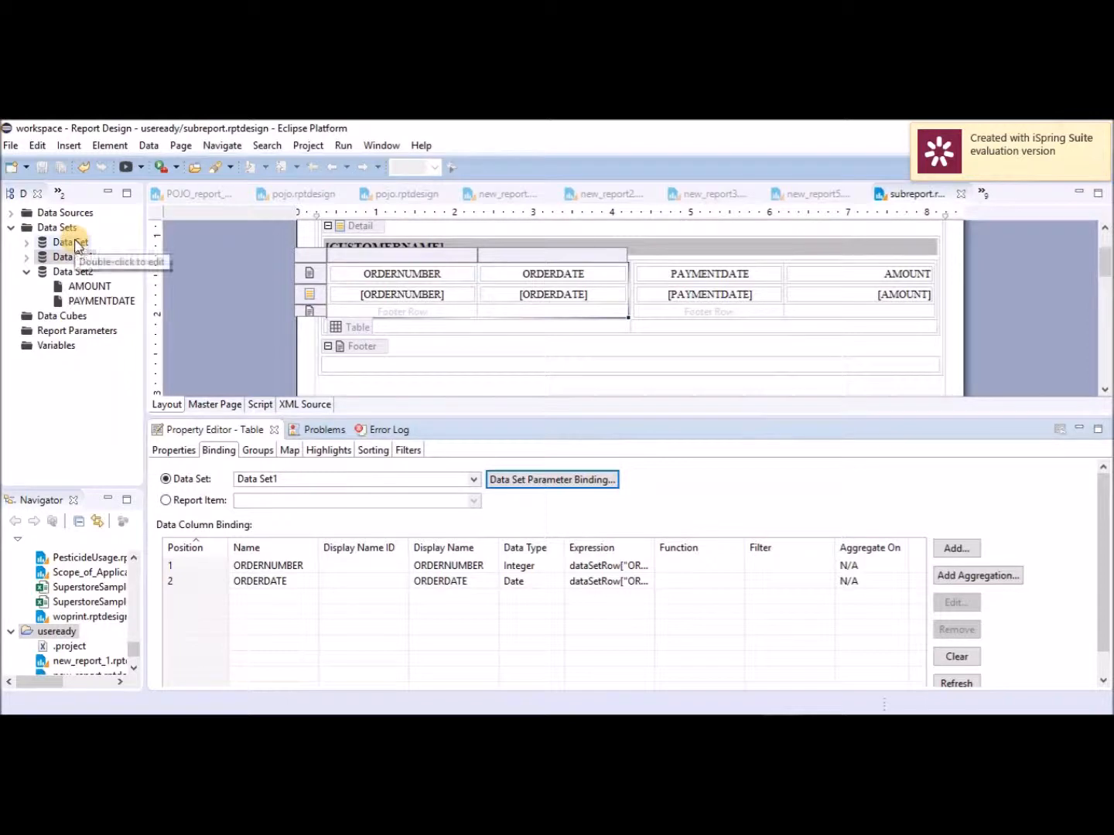
Inspect the payments table's data set and column bindings beside the orders table.
{"action": "left_click_drag", "start_coordinate": [72, 257], "coordinate": [665, 328]}
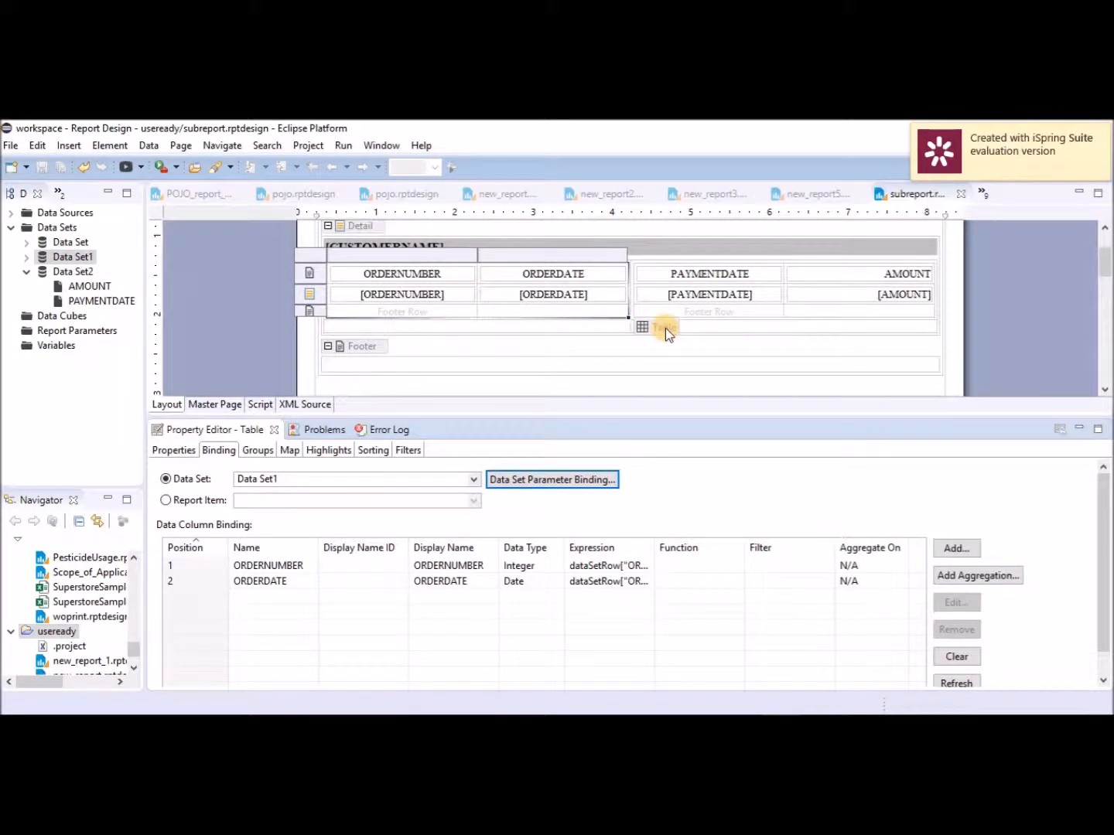
{"action": "left_click", "coordinate": [664, 329]}
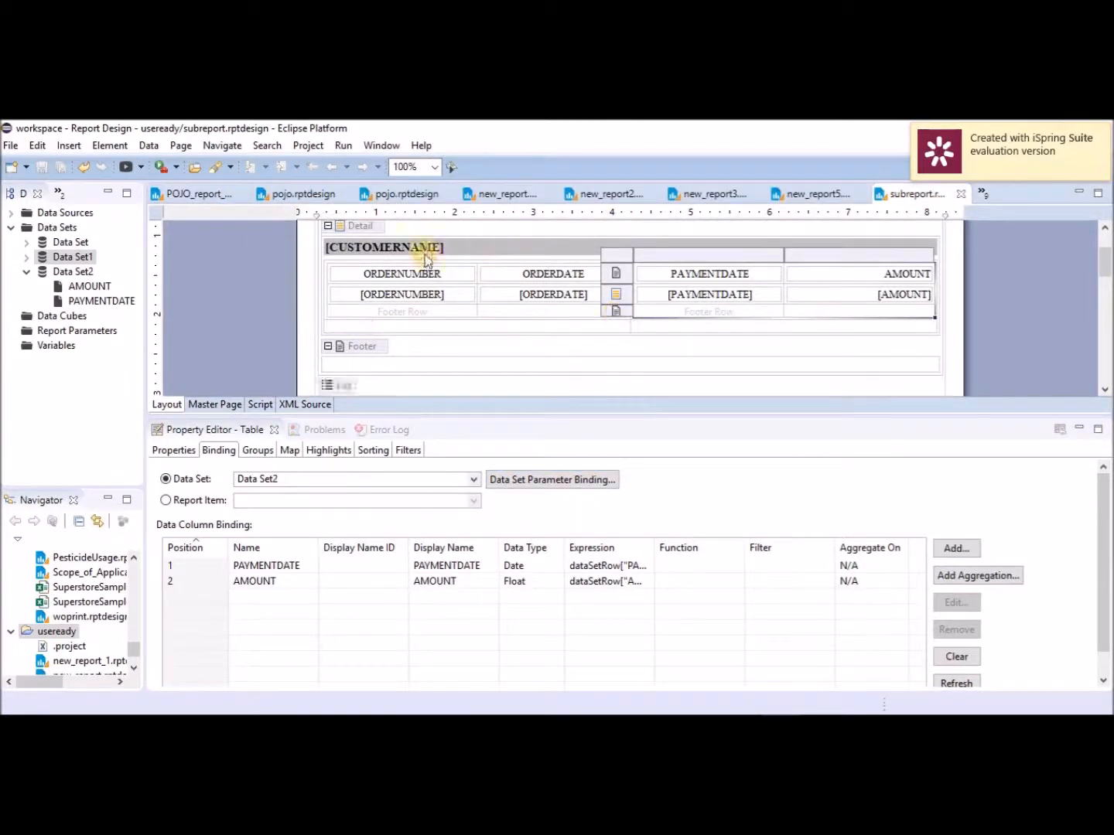
{"action": "left_click_drag", "start_coordinate": [355, 295], "coordinate": [369, 324]}
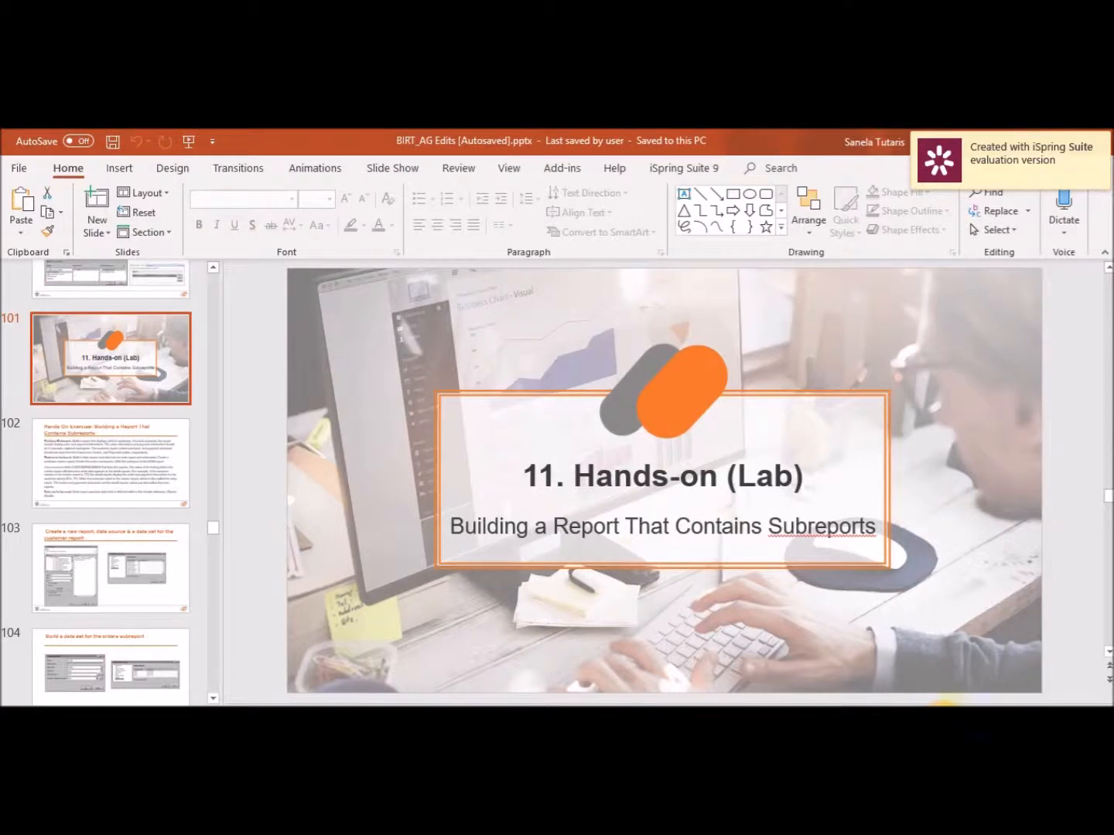
Switch to the PowerPoint presentation, start the slide show at the Hands-on (Lab) slide, and advance to the subreports exercise description.
{"action": "key", "text": "shift+F5"}
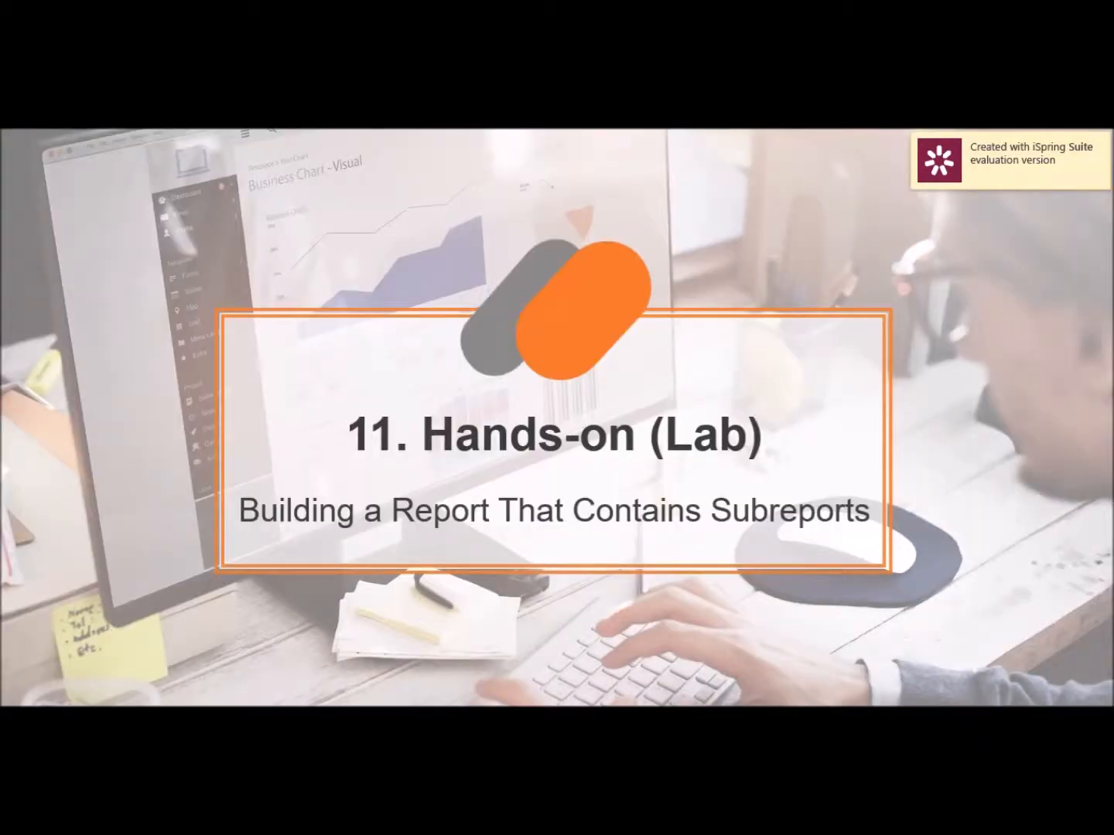
{"action": "key", "text": "Right"}
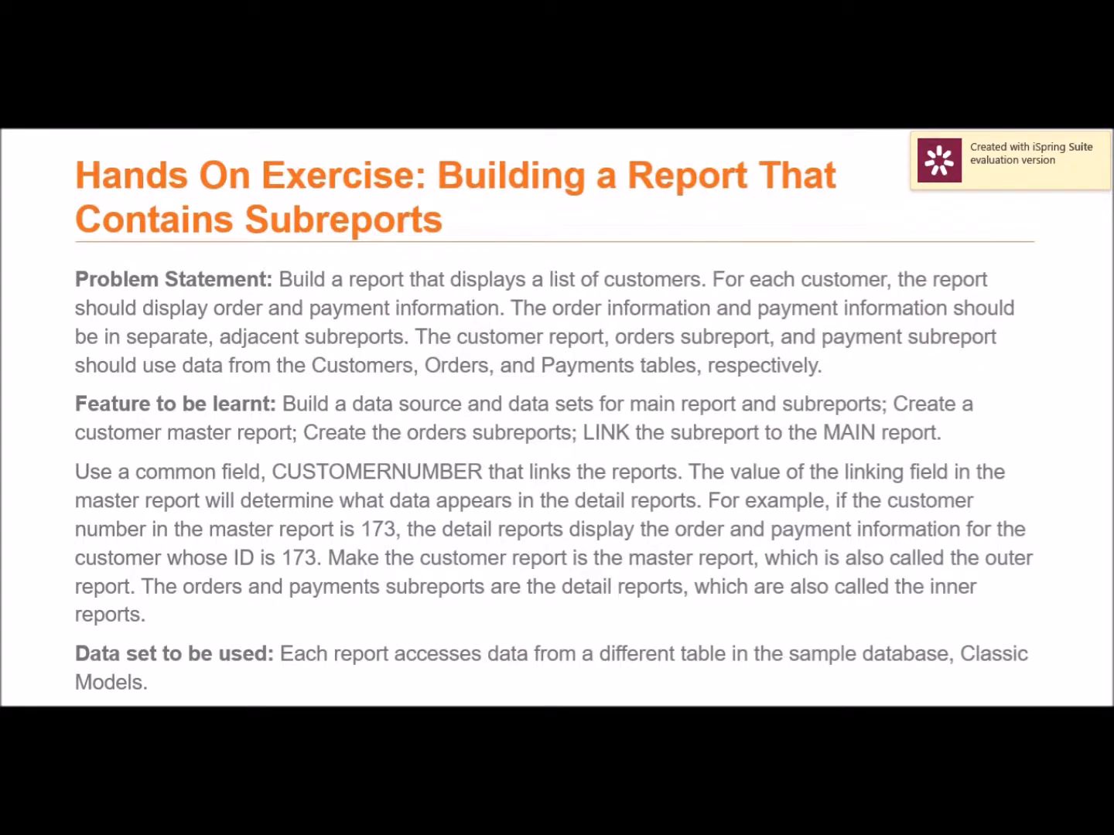